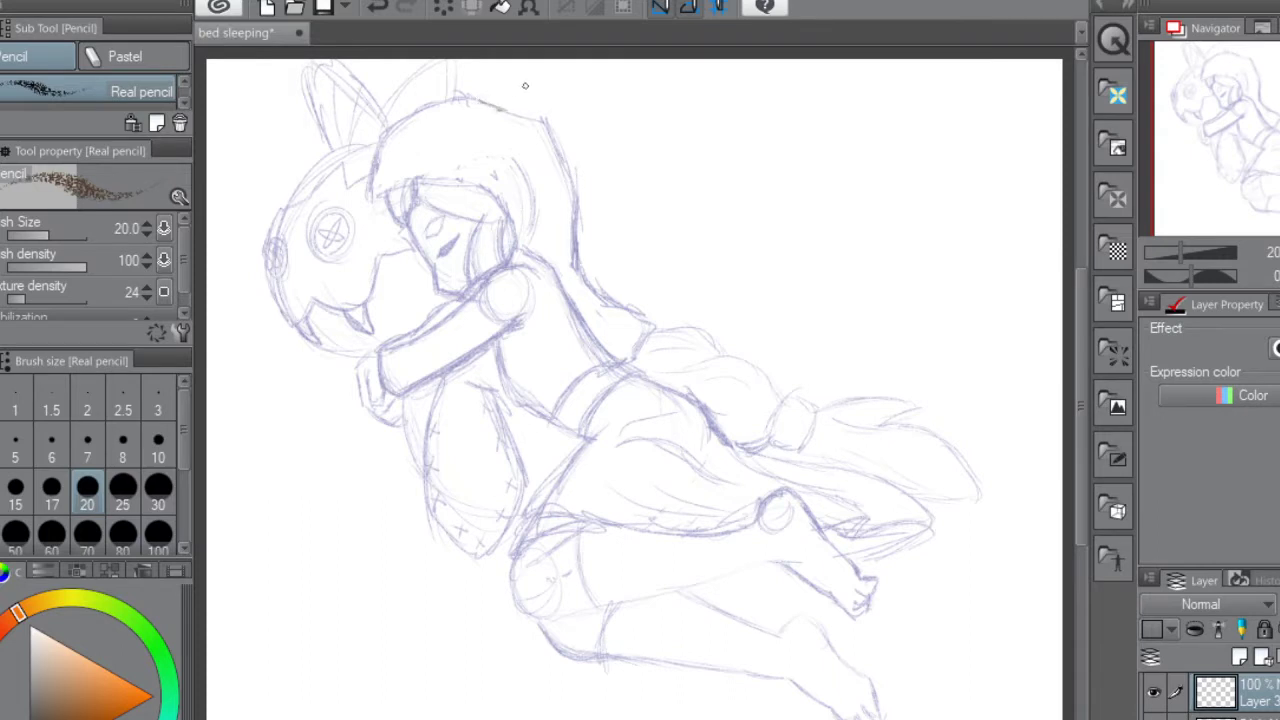
On the sketch layer below Layer 3, sketch the pillow's lower-left corner in blue with the Real pencil
click(1240, 714)
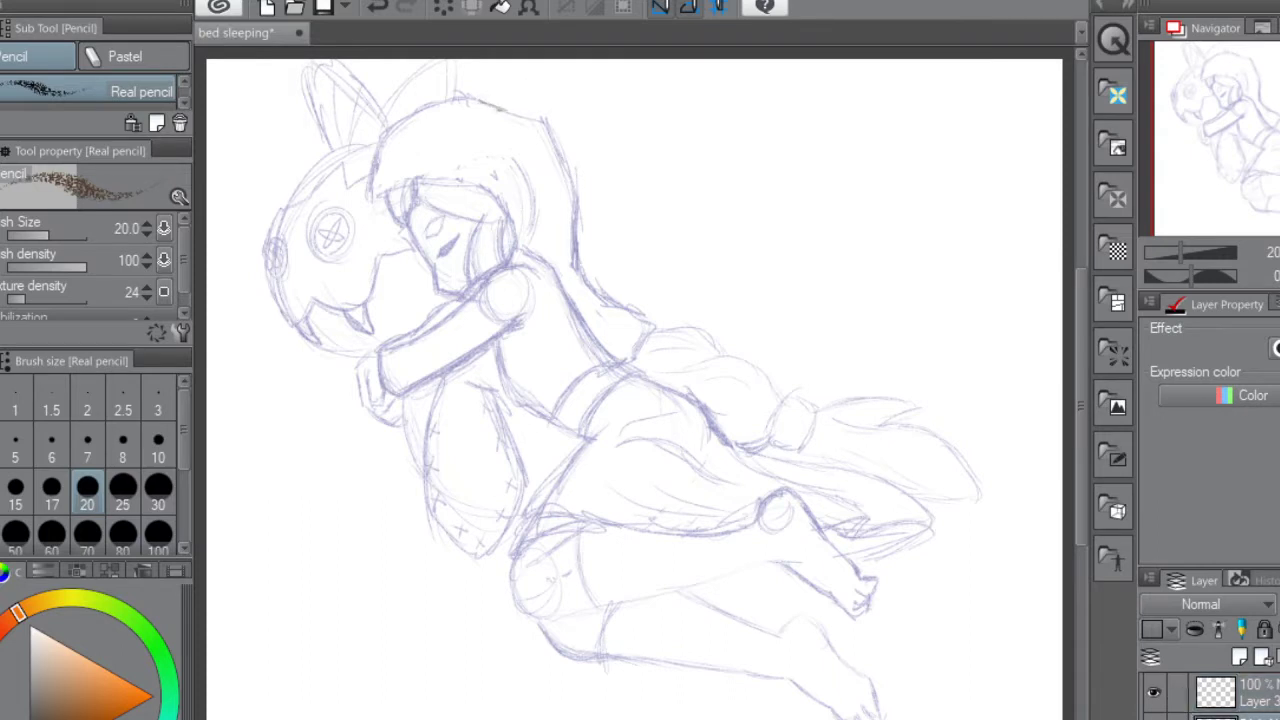
key(x)
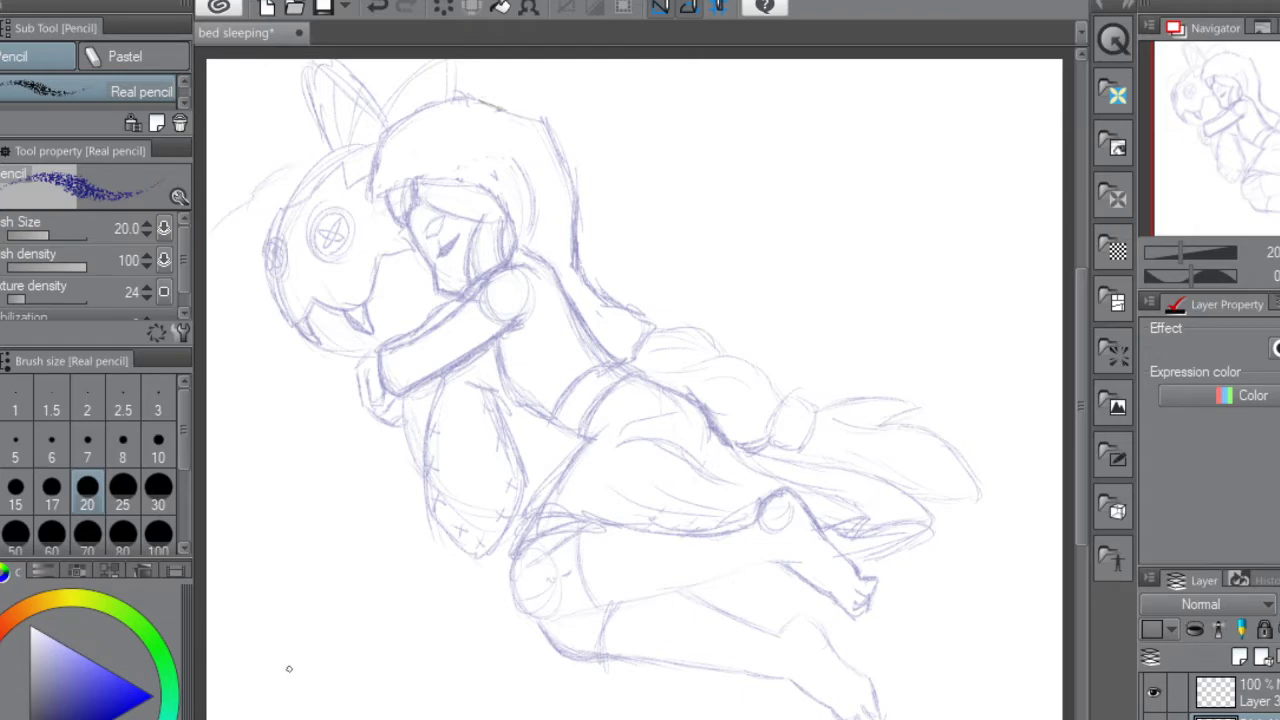
drag(220, 556, 318, 716)
drag(294, 674, 312, 706)
drag(270, 656, 234, 608)
drag(216, 566, 290, 662)
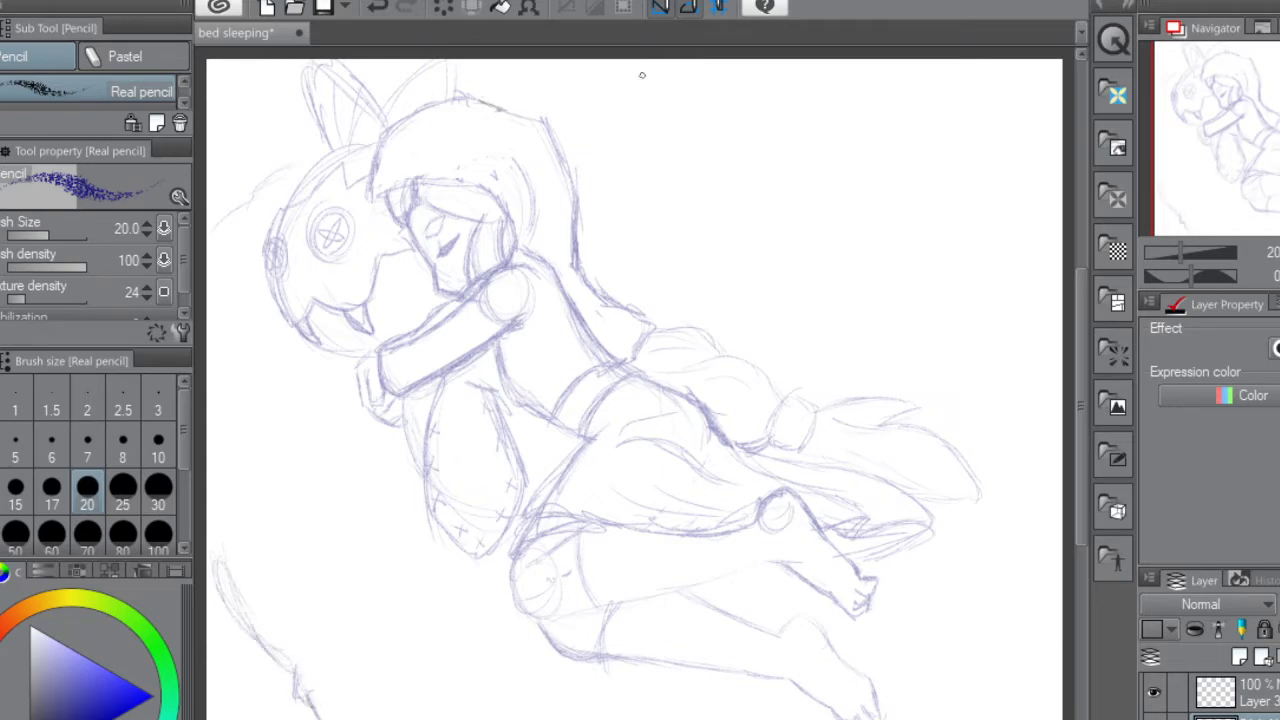
Sketch the pillow's edge beside the doll's head and a crease rising from the top of the hood
drag(266, 180, 210, 232)
drag(464, 100, 524, 62)
drag(472, 98, 504, 76)
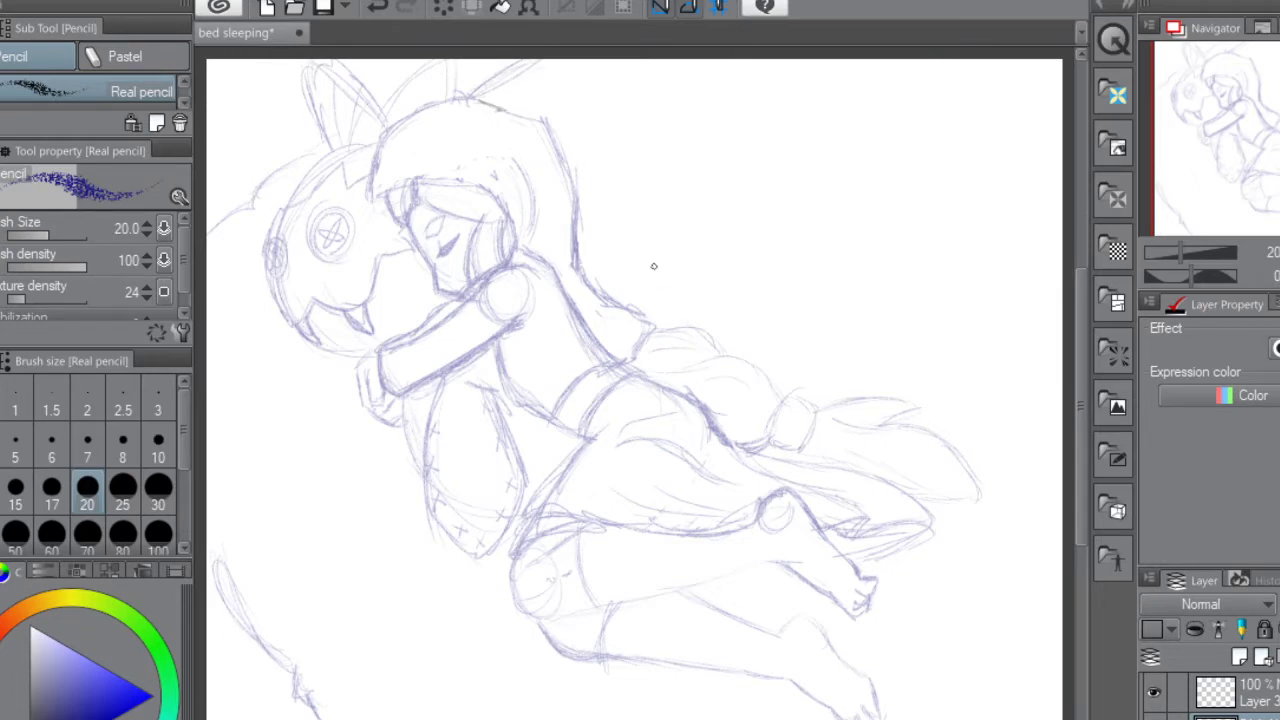
Sketch fabric crease lines around the figure, from behind her back to below the doll's feet and the legs
drag(730, 207, 648, 284)
drag(768, 326, 786, 321)
mouse_move(379, 454)
mouse_down()
mouse_move(322, 467)
mouse_move(388, 447)
mouse_move(356, 457)
mouse_up()
mouse_move(384, 585)
mouse_down()
mouse_move(421, 553)
mouse_move(297, 638)
mouse_move(460, 536)
mouse_up()
drag(308, 685, 416, 608)
mouse_move(356, 636)
mouse_down()
mouse_move(423, 607)
mouse_move(339, 672)
mouse_move(411, 619)
mouse_move(380, 620)
mouse_move(294, 707)
mouse_move(425, 607)
mouse_up()
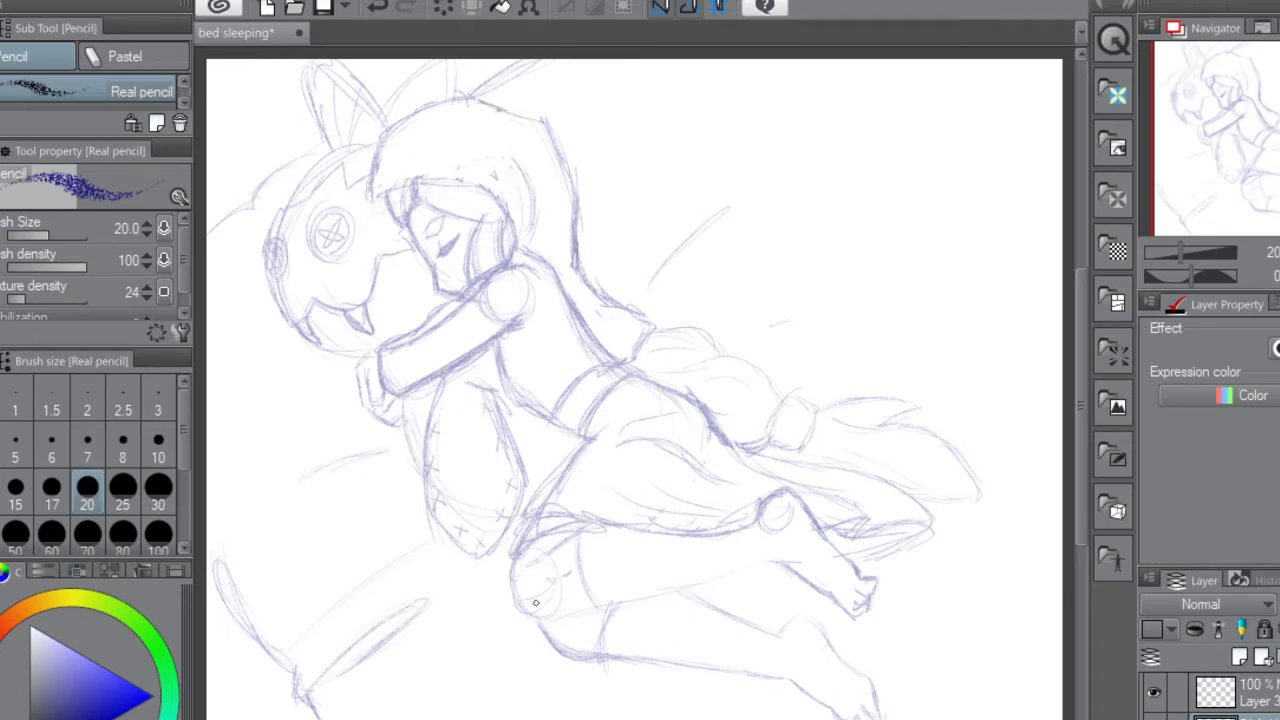
mouse_move(462, 674)
mouse_down()
mouse_move(524, 625)
mouse_move(498, 681)
mouse_move(530, 638)
mouse_up()
drag(898, 390, 1003, 343)
drag(925, 604, 1052, 567)
Sketch the pillow's upper-right corner and the edge leading into it
drag(962, 112, 1004, 155)
mouse_move(1048, 208)
mouse_down()
mouse_move(931, 54)
mouse_move(1056, 198)
mouse_move(1004, 124)
mouse_up()
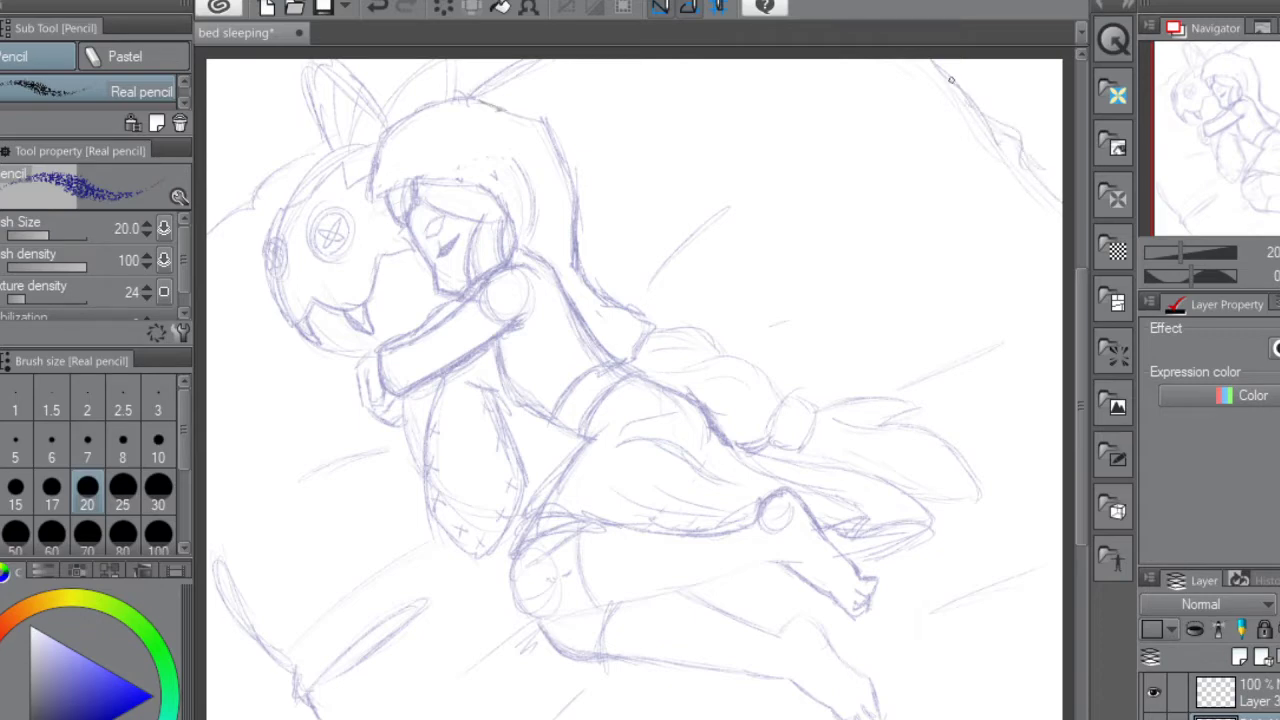
drag(944, 66, 1004, 127)
Strengthen the sketch lines along the back of the hood and the front edge of its opening
mouse_move(606, 292)
mouse_down()
mouse_move(579, 252)
mouse_move(578, 200)
mouse_move(614, 298)
mouse_up()
mouse_move(583, 255)
mouse_down()
mouse_move(620, 306)
mouse_move(586, 270)
mouse_up()
drag(569, 199, 573, 172)
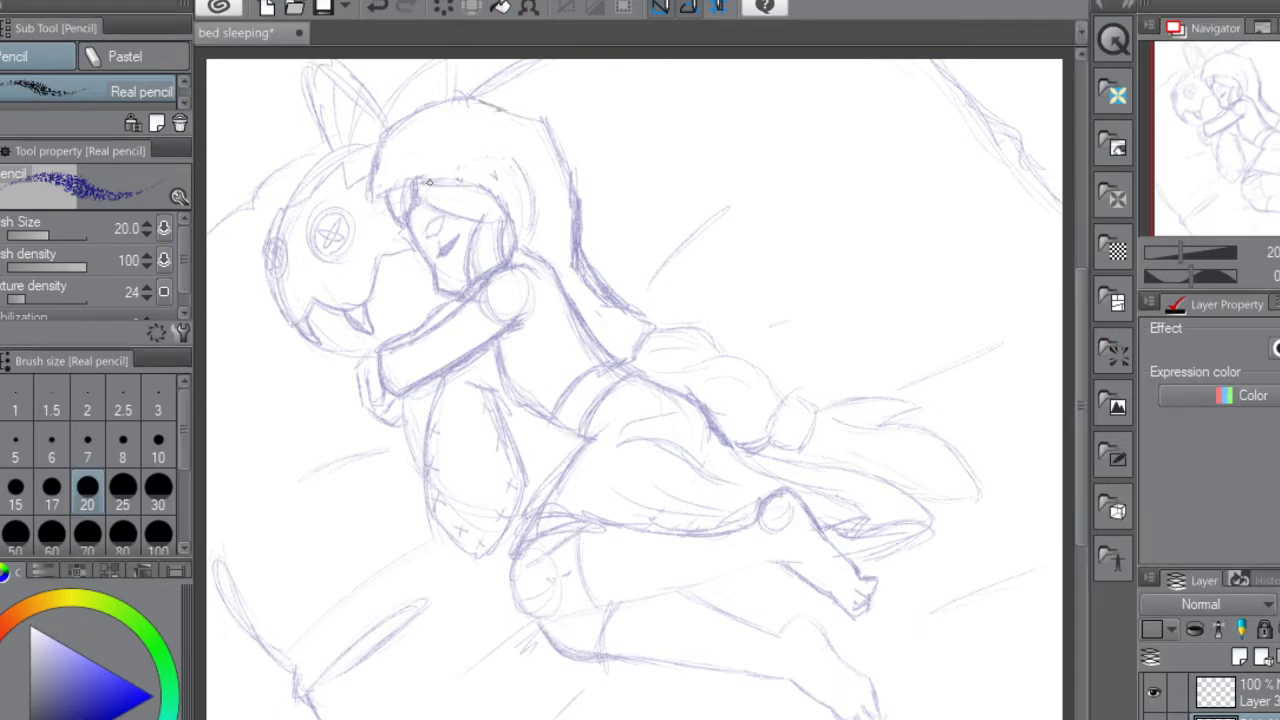
drag(409, 177, 376, 194)
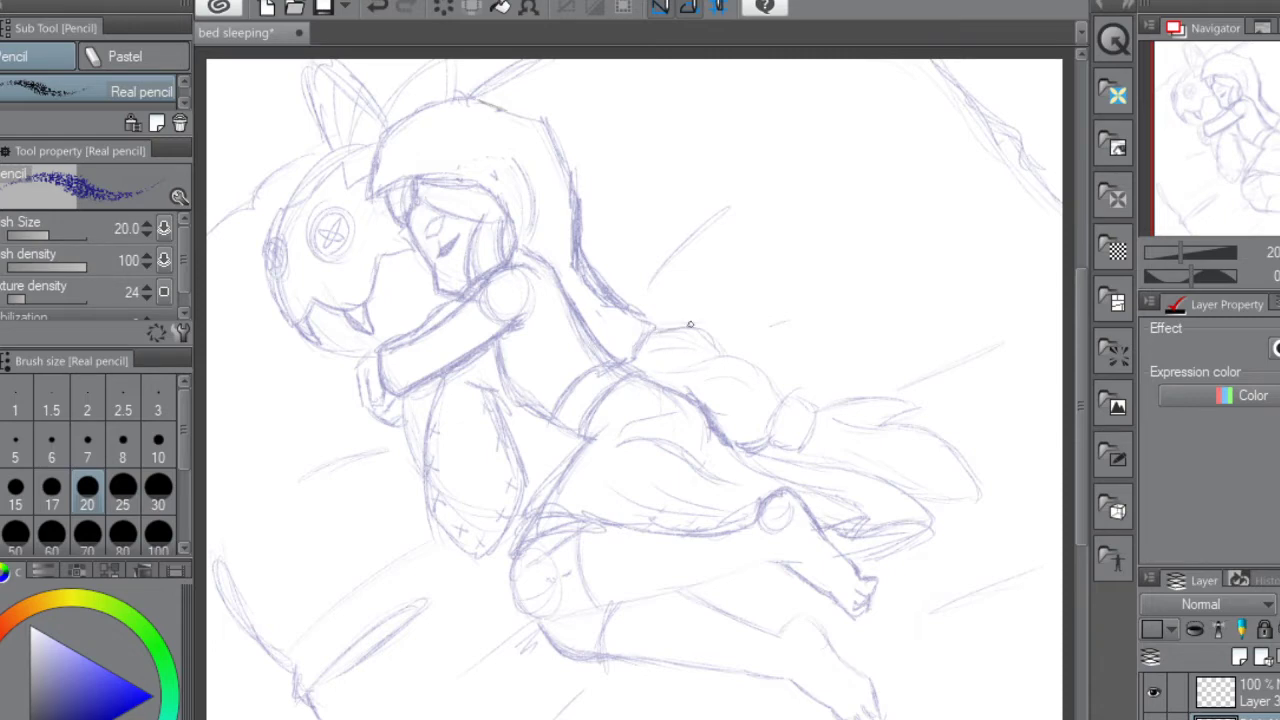
Redraw the braid's upper contour, the hair band and the loose pointed end of the hair with firmer lines
mouse_move(700, 334)
mouse_down()
mouse_move(722, 370)
mouse_move(698, 365)
mouse_move(747, 363)
mouse_move(706, 354)
mouse_move(780, 400)
mouse_up()
mouse_move(789, 404)
mouse_down()
mouse_move(775, 442)
mouse_move(788, 408)
mouse_move(769, 444)
mouse_move(790, 397)
mouse_move(833, 410)
mouse_move(812, 405)
mouse_move(797, 453)
mouse_up()
drag(818, 408, 801, 454)
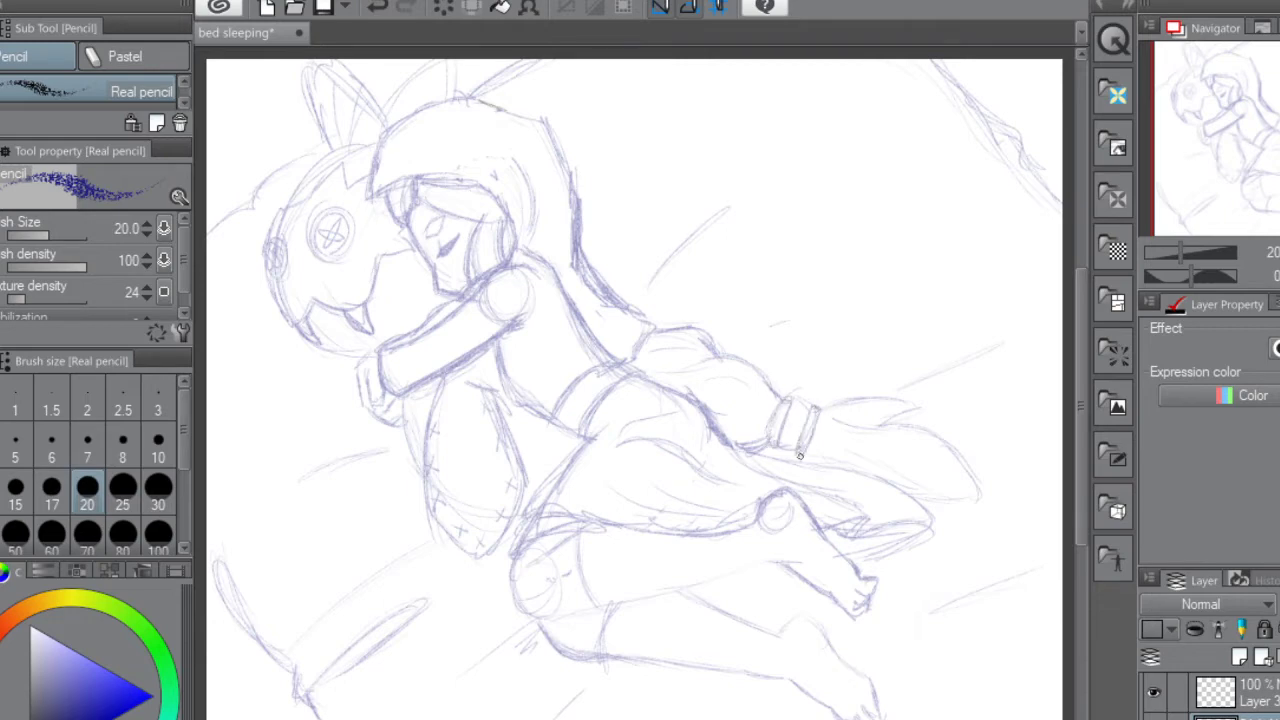
mouse_move(798, 405)
mouse_down()
mouse_move(816, 408)
mouse_move(799, 446)
mouse_move(866, 400)
mouse_move(920, 408)
mouse_move(882, 425)
mouse_up()
mouse_move(990, 495)
mouse_down()
mouse_move(925, 498)
mouse_move(1007, 499)
mouse_move(965, 505)
mouse_move(998, 505)
mouse_move(970, 507)
mouse_move(963, 487)
mouse_move(969, 507)
mouse_move(1006, 497)
mouse_move(907, 413)
mouse_up()
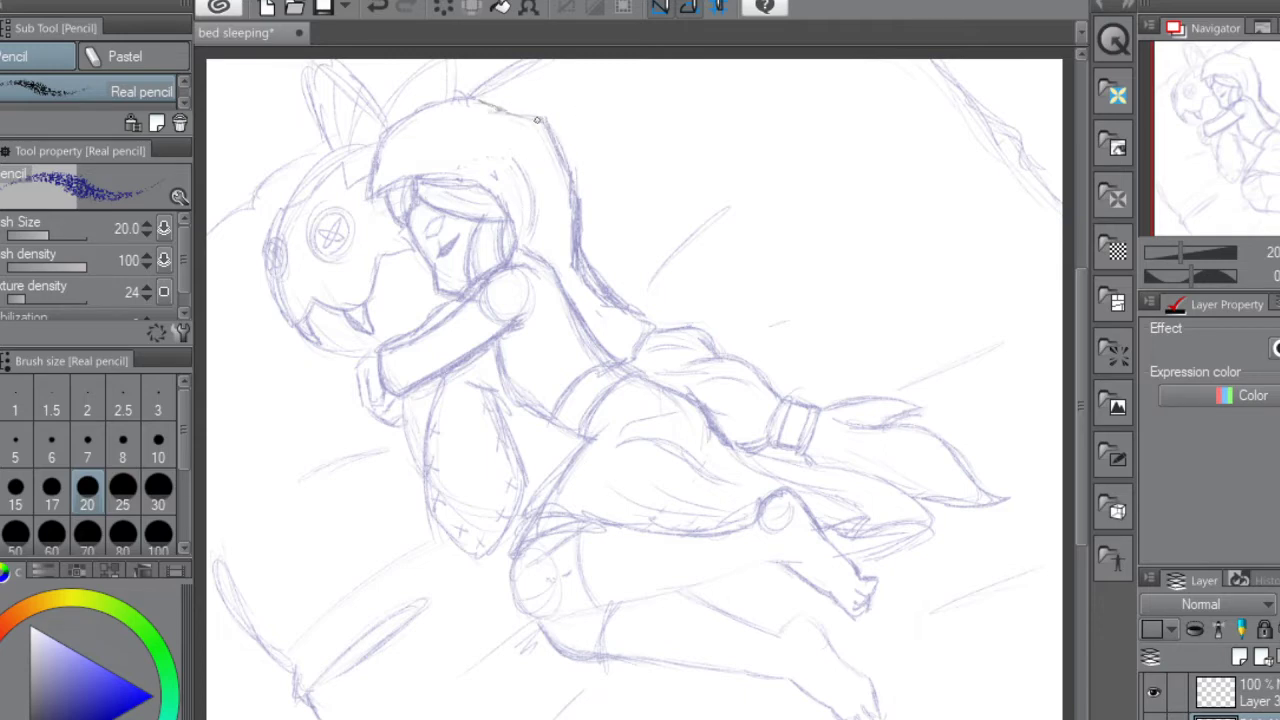
Darken the sketch of the hood's top and face opening, then firm up the sleeve lines at the armpit
drag(488, 99, 536, 112)
drag(464, 95, 422, 106)
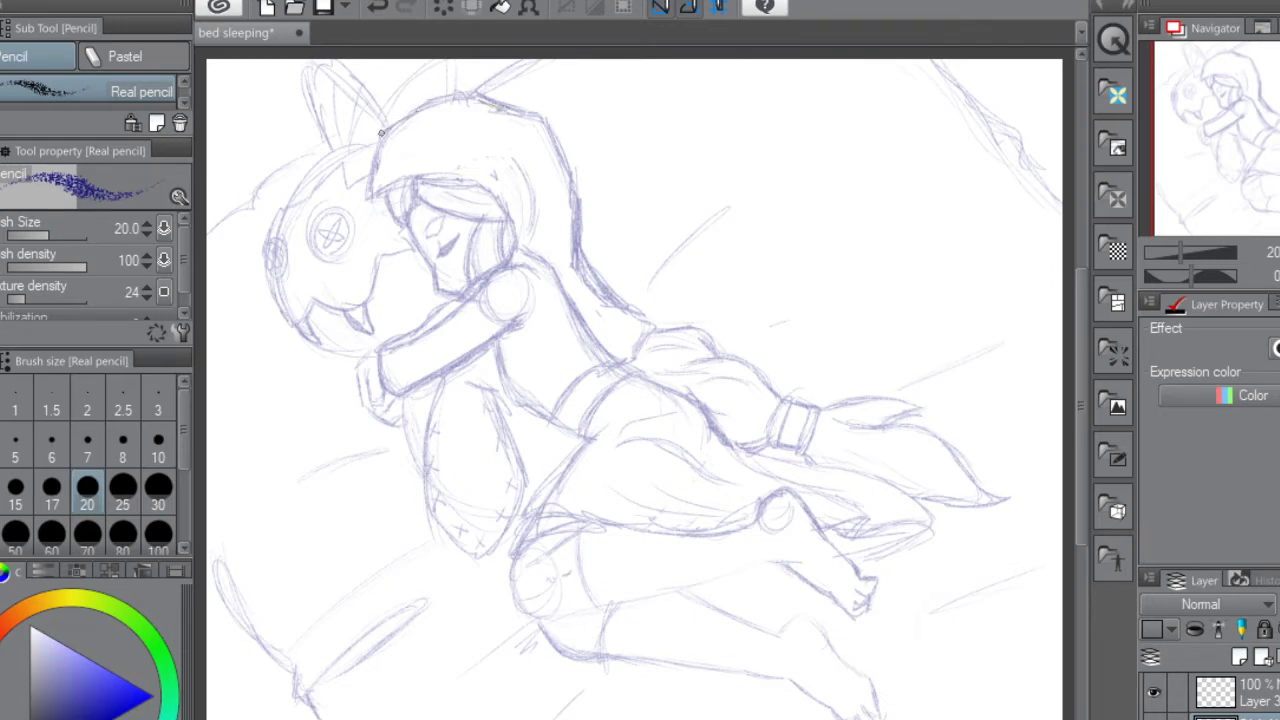
mouse_move(388, 183)
mouse_down()
mouse_move(433, 172)
mouse_move(419, 175)
mouse_move(503, 189)
mouse_move(472, 181)
mouse_move(518, 230)
mouse_move(508, 221)
mouse_move(494, 267)
mouse_up()
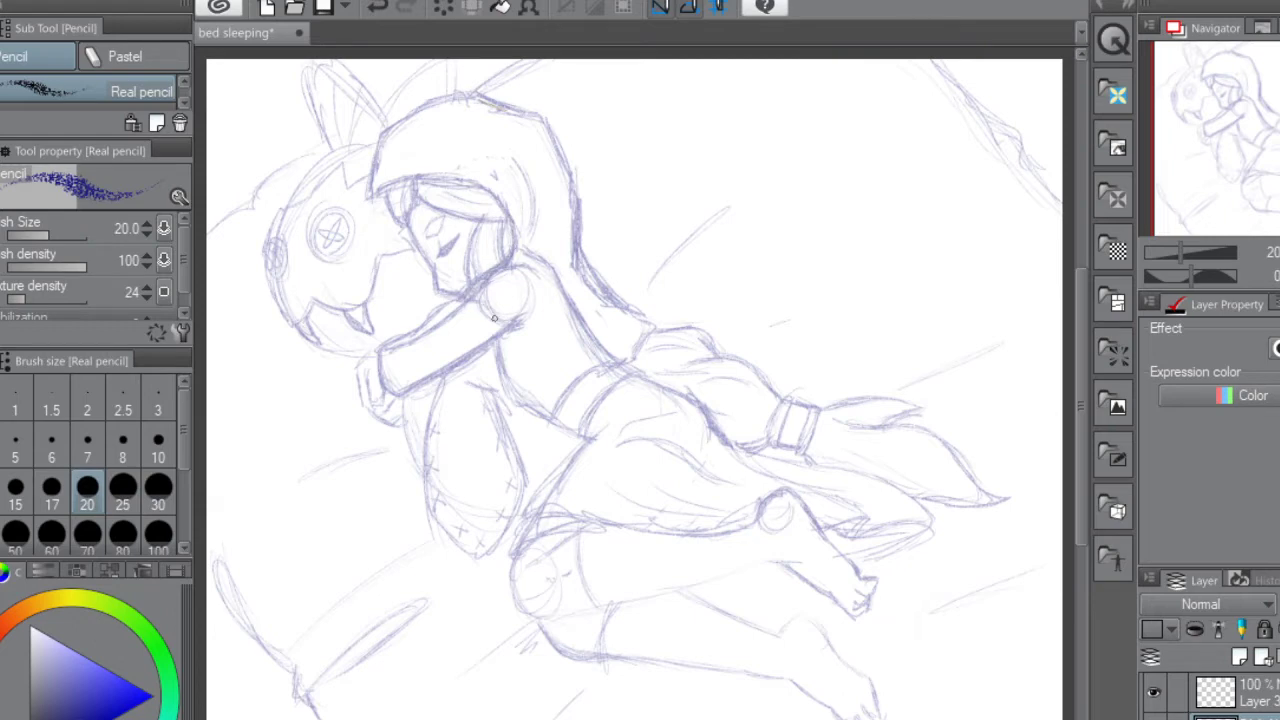
mouse_move(481, 306)
mouse_down()
mouse_move(503, 329)
mouse_move(494, 320)
mouse_up()
drag(536, 313, 520, 316)
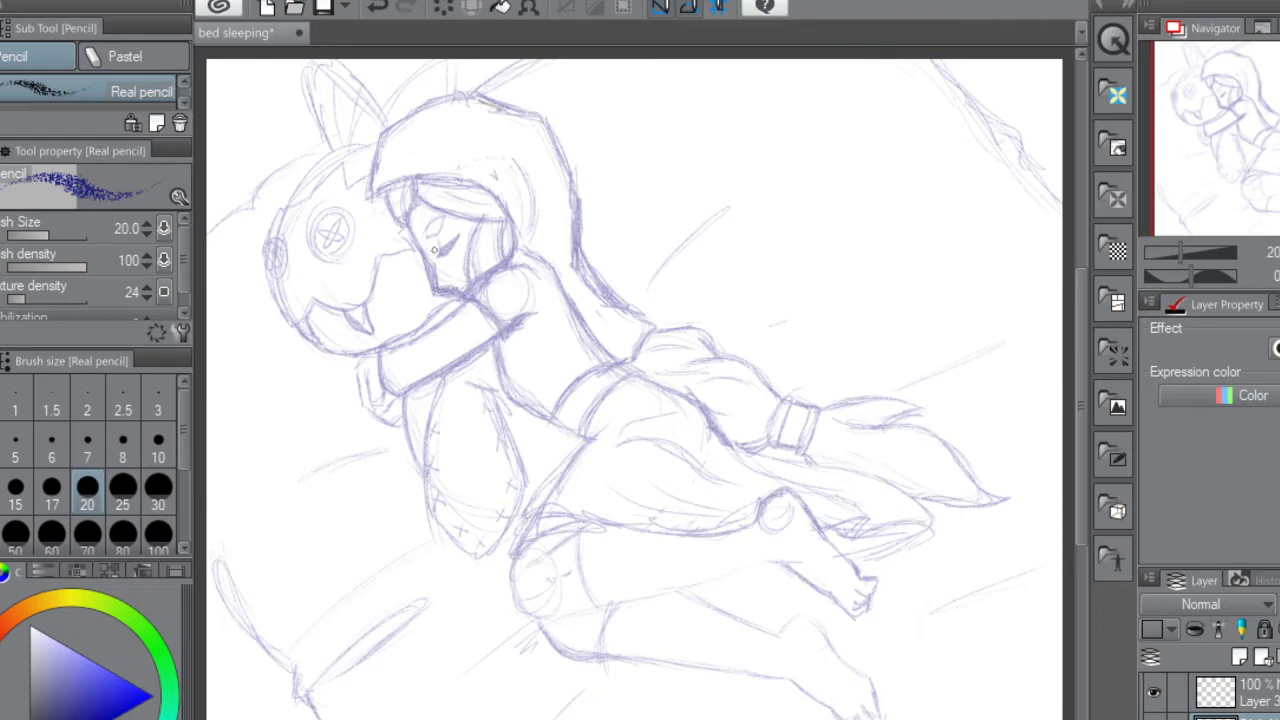
Refine the girl's face profile by erasing the rough lines with the Hard eraser and redrawing them with the Real pencil
key(e)
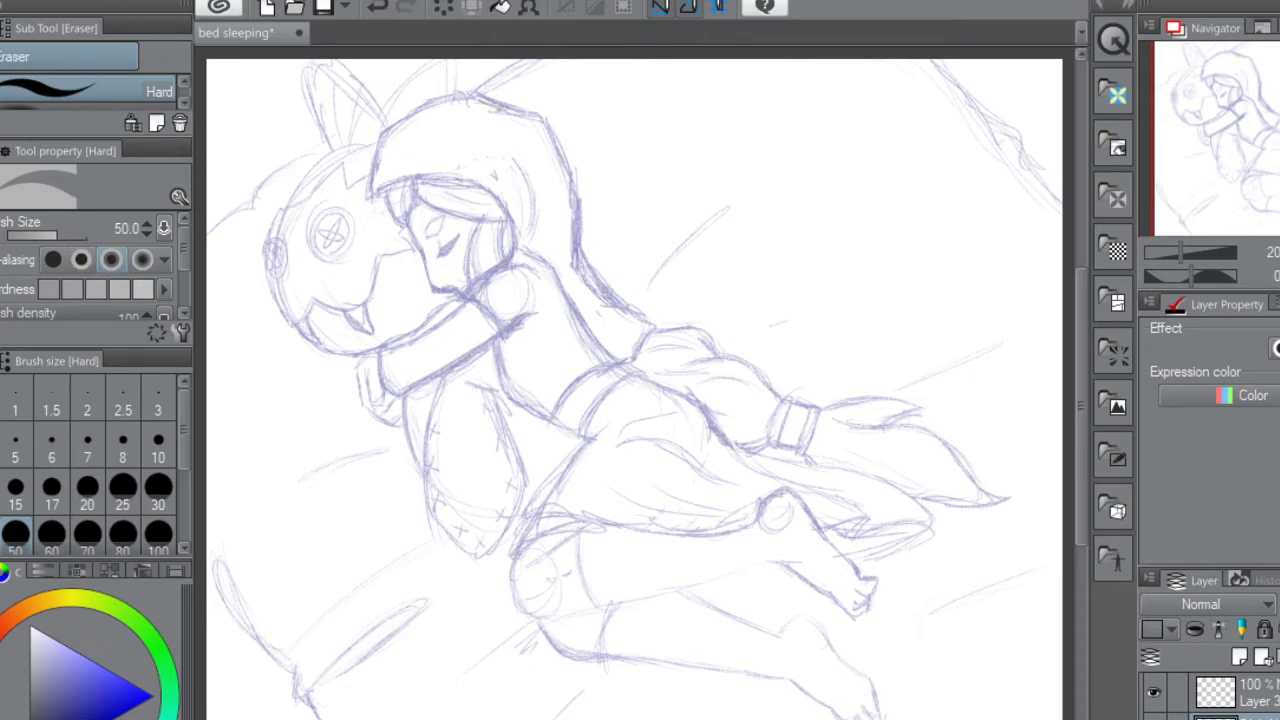
key(p)
drag(456, 236, 436, 250)
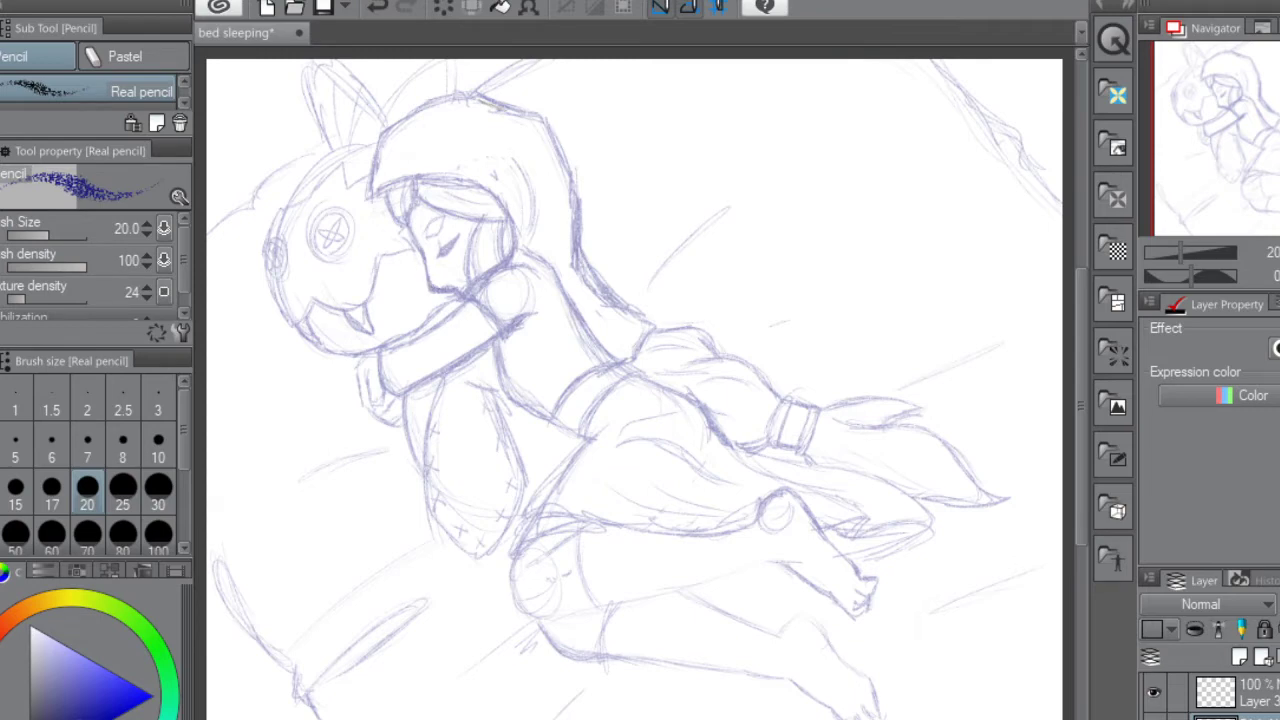
key(e)
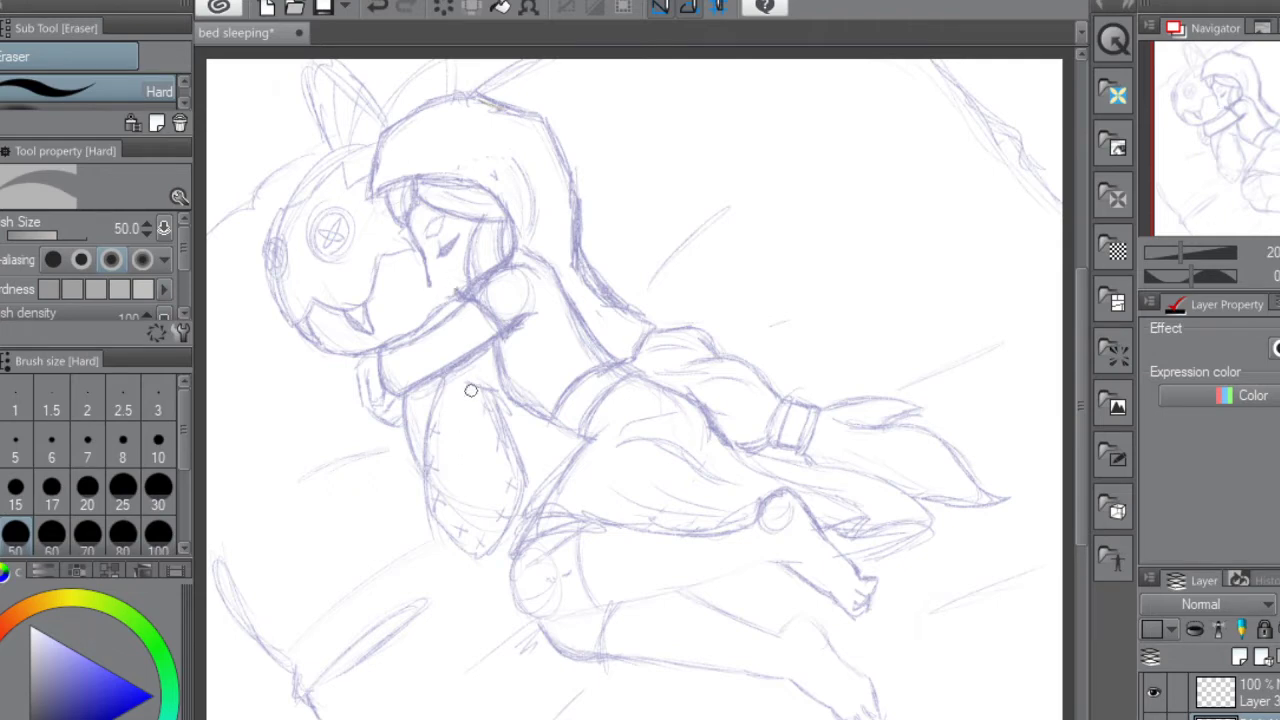
key(p)
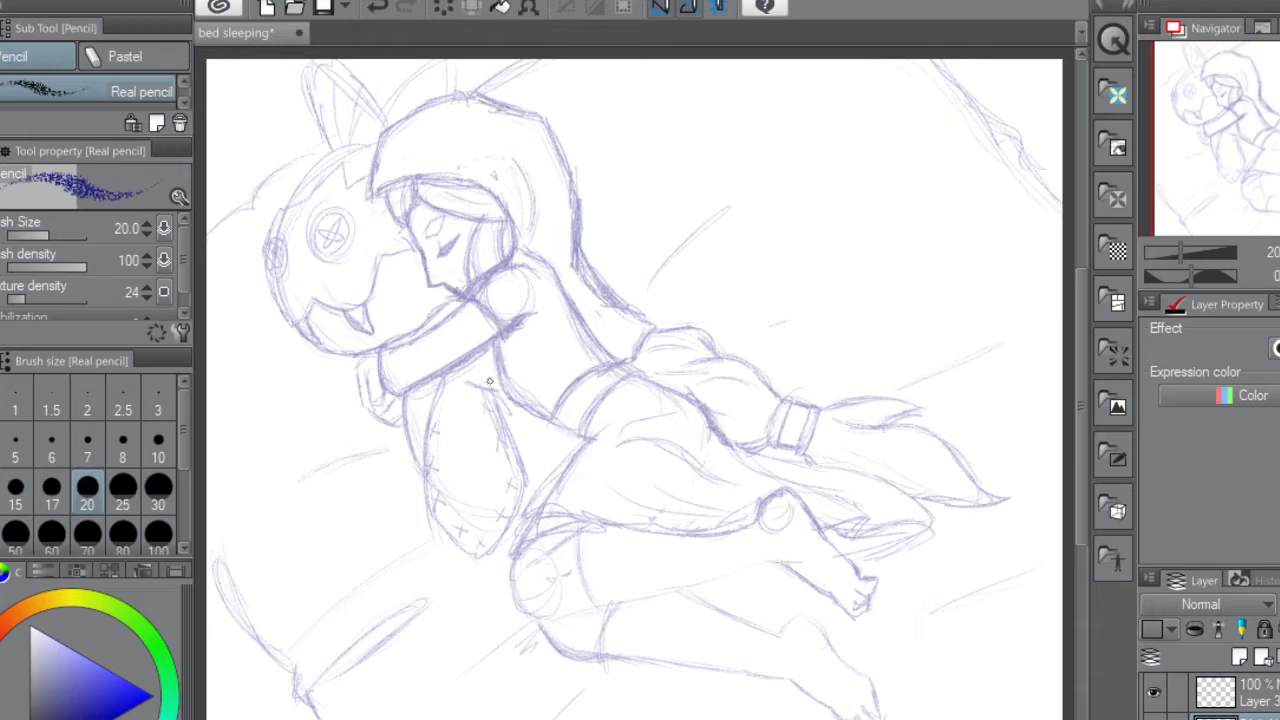
key(e)
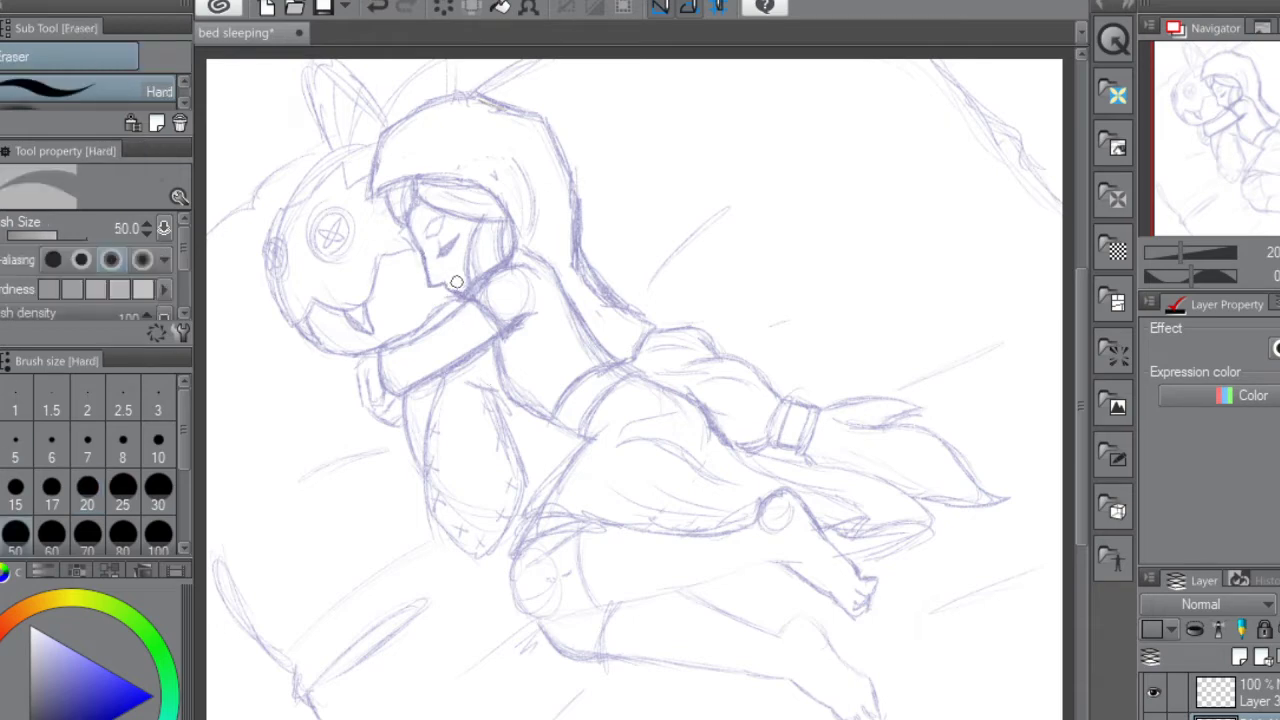
key(p)
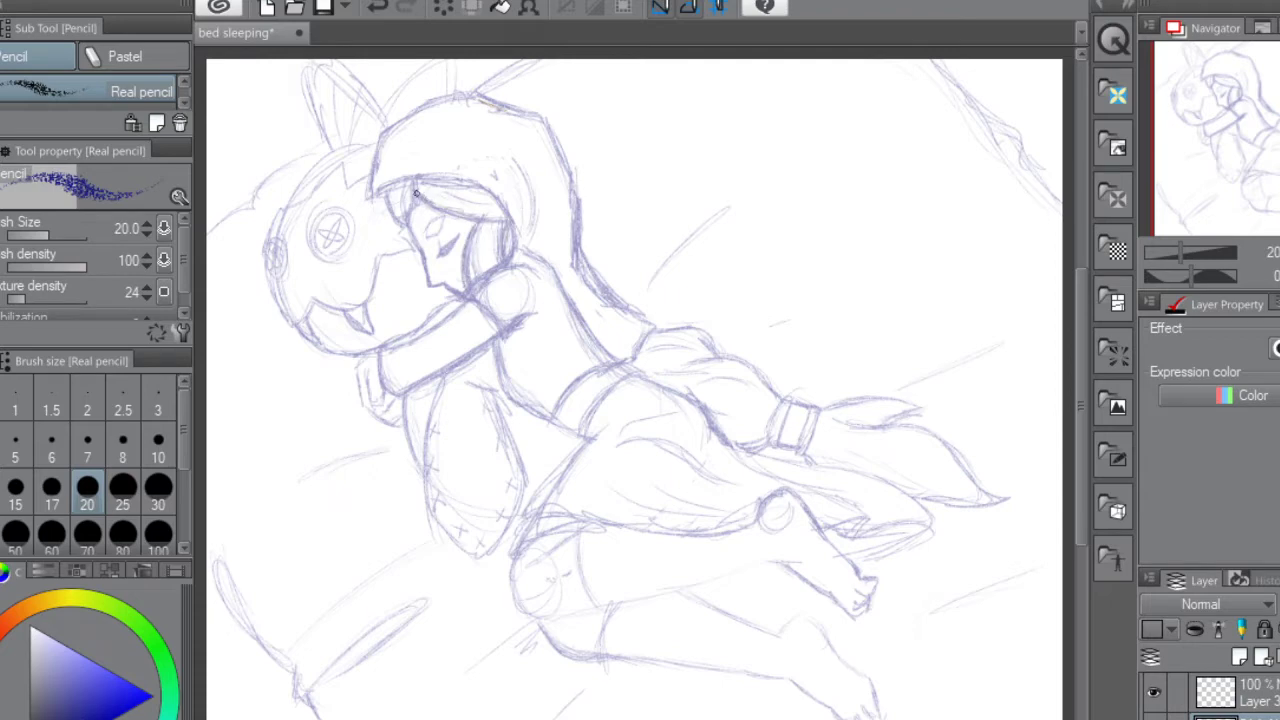
Sketch a hair strand under the hood, the doll's second stitched foot and the doll's mouth line
drag(392, 214, 384, 190)
mouse_move(406, 446)
mouse_down()
mouse_move(365, 535)
mouse_move(396, 530)
mouse_move(373, 542)
mouse_move(407, 425)
mouse_move(374, 504)
mouse_move(377, 539)
mouse_move(433, 512)
mouse_move(397, 477)
mouse_move(377, 529)
mouse_move(395, 464)
mouse_move(411, 521)
mouse_up()
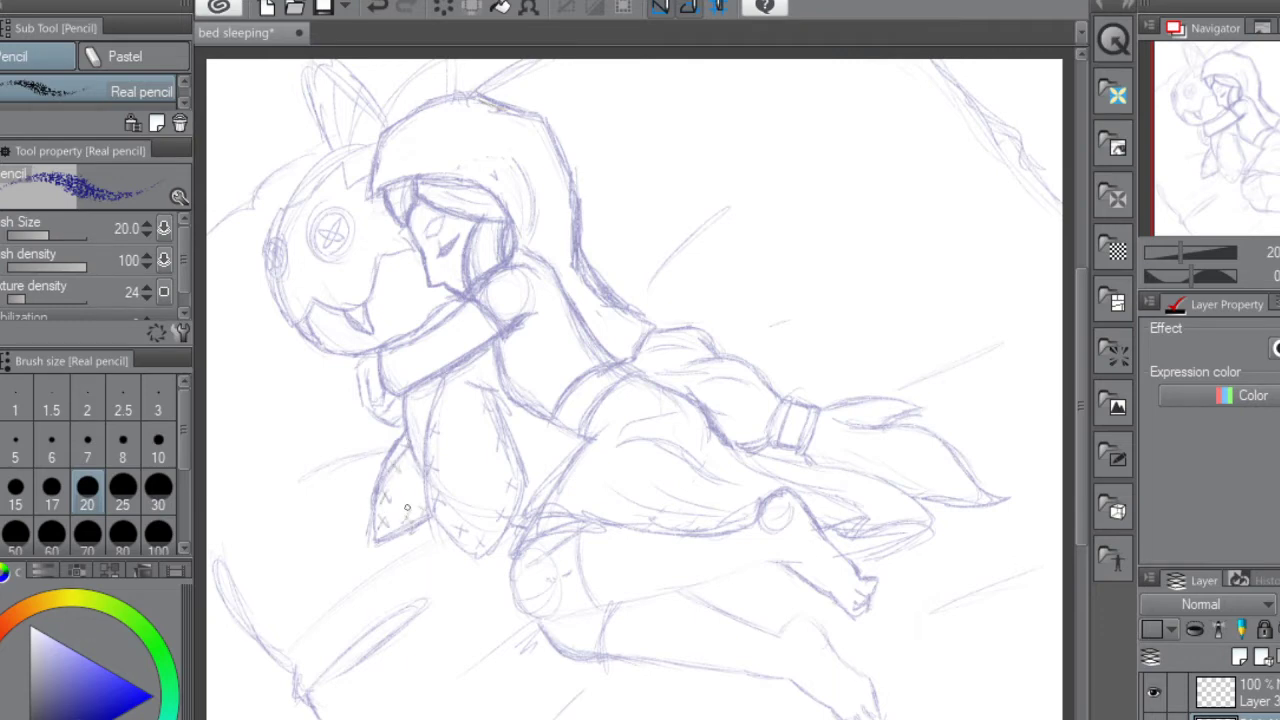
mouse_move(313, 295)
mouse_down()
mouse_move(354, 300)
mouse_move(375, 253)
mouse_move(396, 248)
mouse_up()
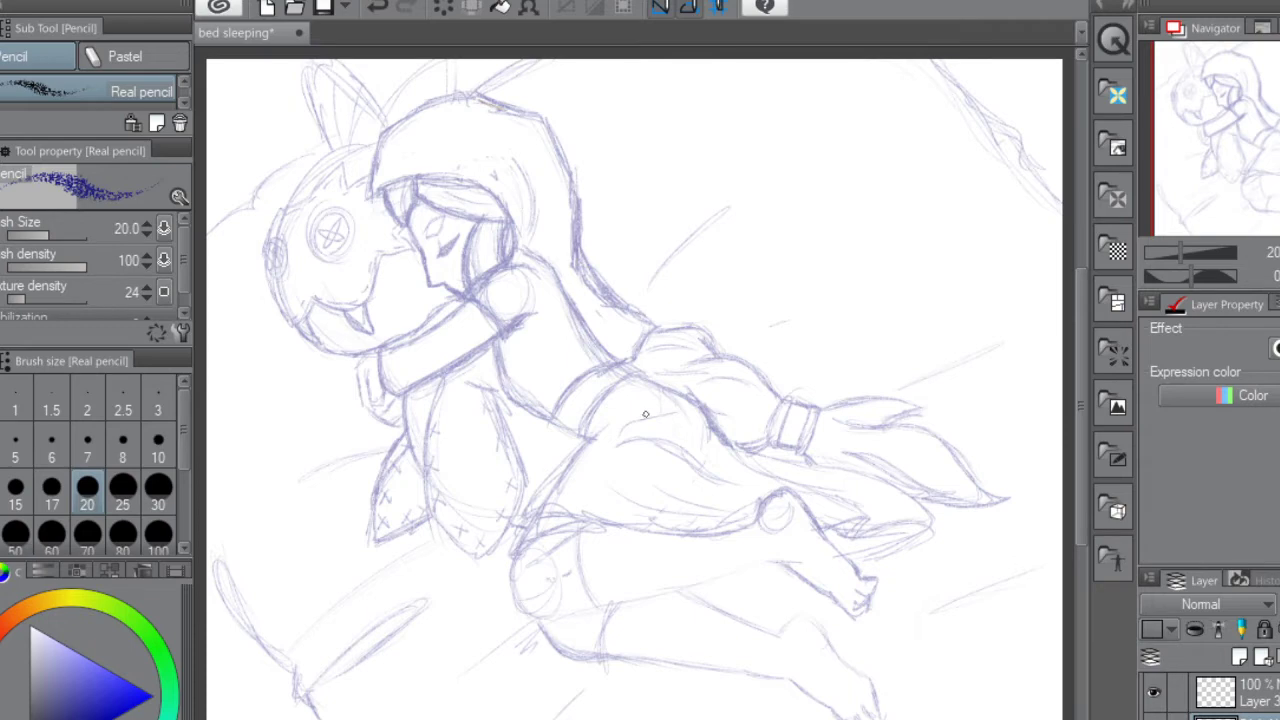
On Layer 3, outline the hood's outer edge, the back and the shirt's hem in black with the Real pencil
click(1274, 700)
click(1274, 716)
click(1262, 692)
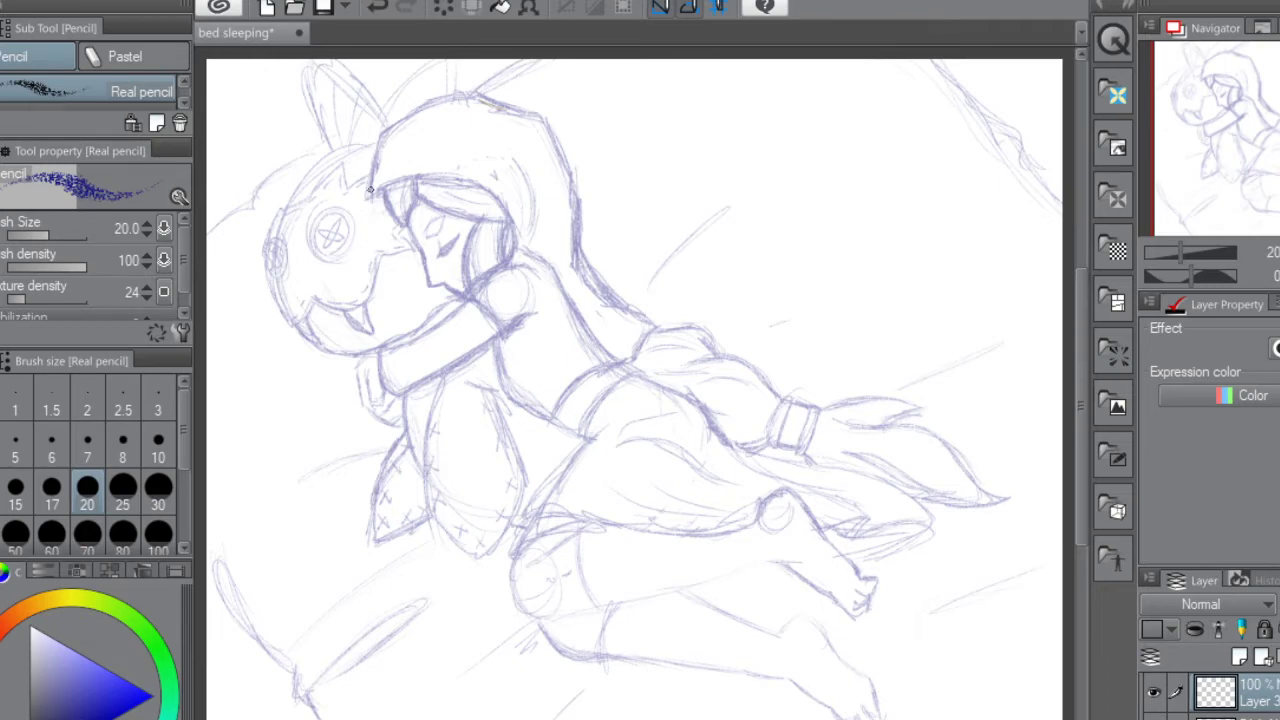
drag(383, 128, 367, 196)
click(17, 612)
drag(377, 140, 368, 196)
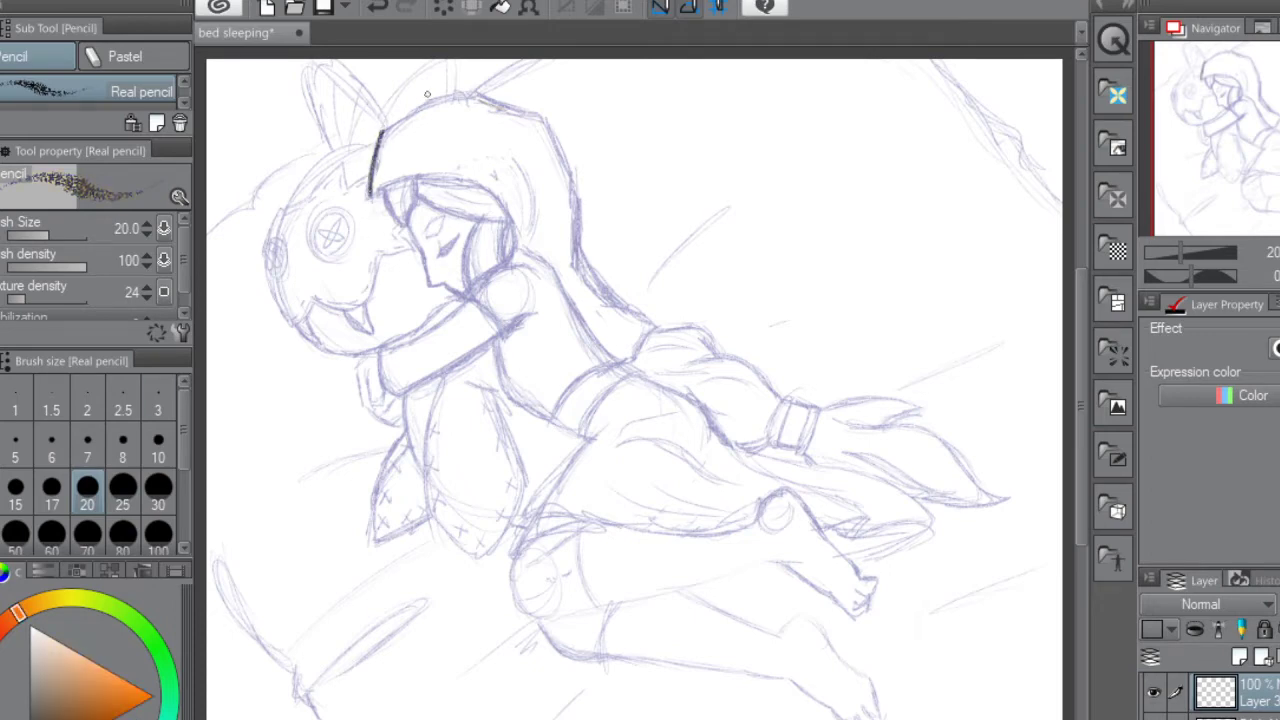
mouse_move(381, 131)
mouse_down()
mouse_move(452, 92)
mouse_move(475, 92)
mouse_move(378, 131)
mouse_move(429, 98)
mouse_move(499, 119)
mouse_move(472, 89)
mouse_move(541, 116)
mouse_move(599, 287)
mouse_move(654, 321)
mouse_up()
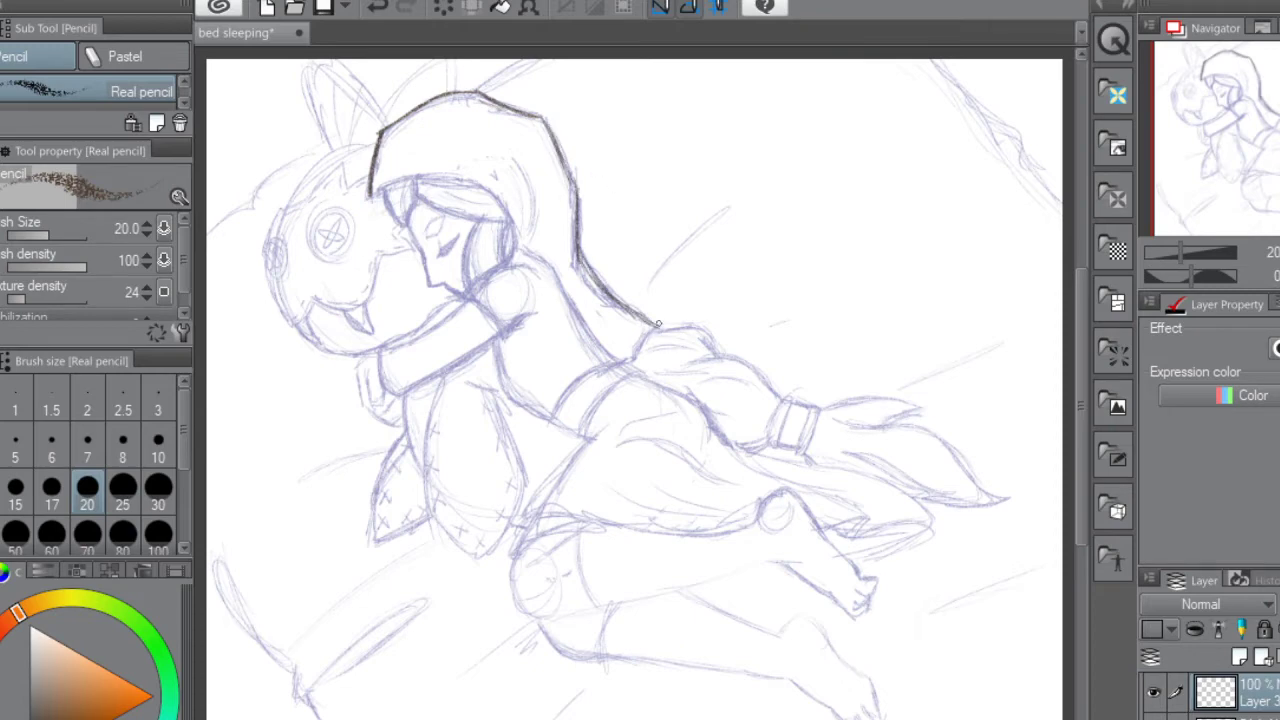
mouse_move(652, 325)
mouse_down()
mouse_move(554, 417)
mouse_move(500, 388)
mouse_move(491, 358)
mouse_move(502, 390)
mouse_move(572, 416)
mouse_move(555, 426)
mouse_move(576, 390)
mouse_up()
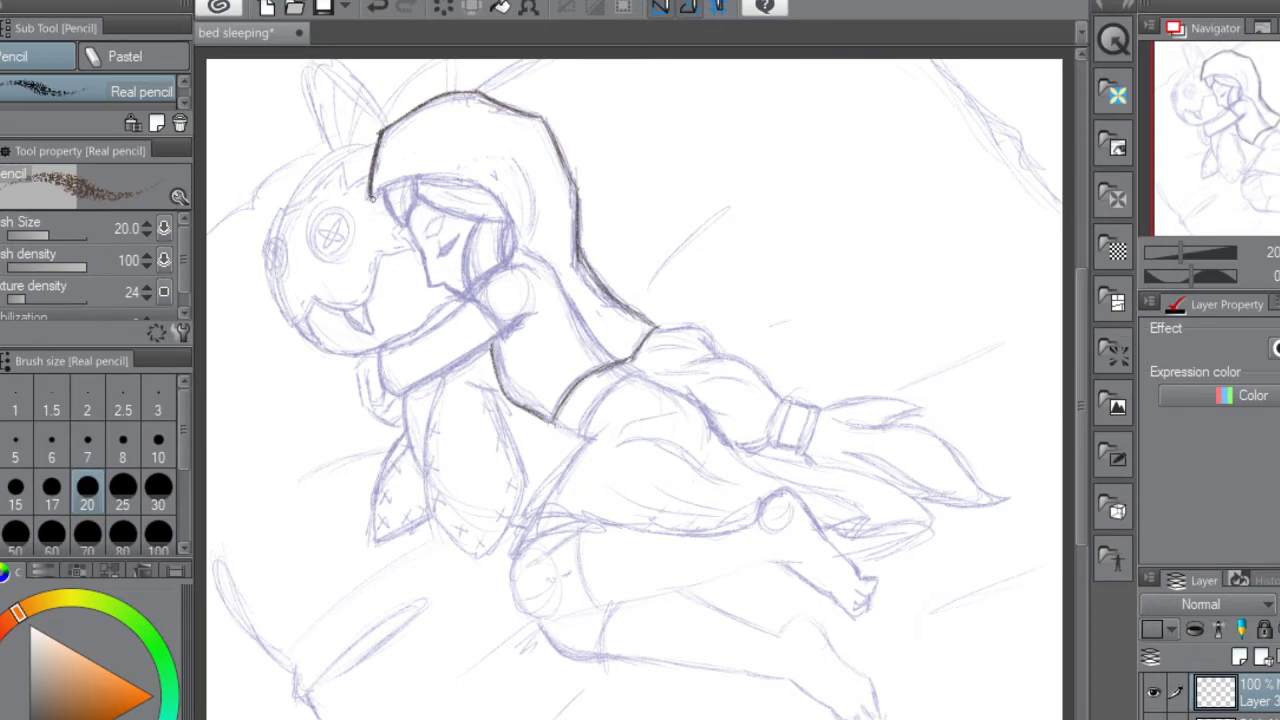
Outline the hood's face opening and the sleeve of the hugging arm, including the armpit folds
mouse_move(372, 198)
mouse_down()
mouse_move(406, 178)
mouse_move(481, 173)
mouse_move(420, 175)
mouse_move(468, 182)
mouse_move(506, 209)
mouse_move(510, 262)
mouse_move(479, 279)
mouse_up()
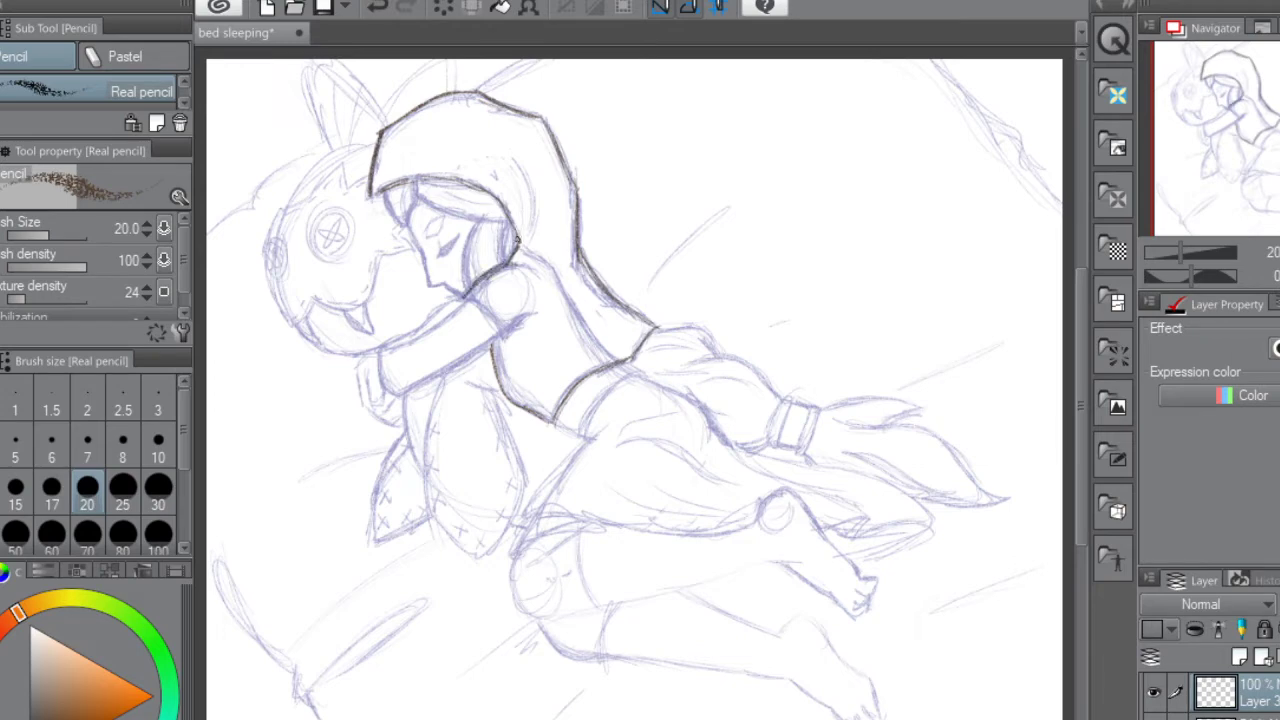
mouse_move(516, 240)
mouse_down()
mouse_move(493, 192)
mouse_move(465, 176)
mouse_move(366, 200)
mouse_up()
mouse_move(465, 296)
mouse_down()
mouse_move(508, 342)
mouse_move(516, 319)
mouse_move(535, 315)
mouse_move(508, 338)
mouse_move(488, 305)
mouse_up()
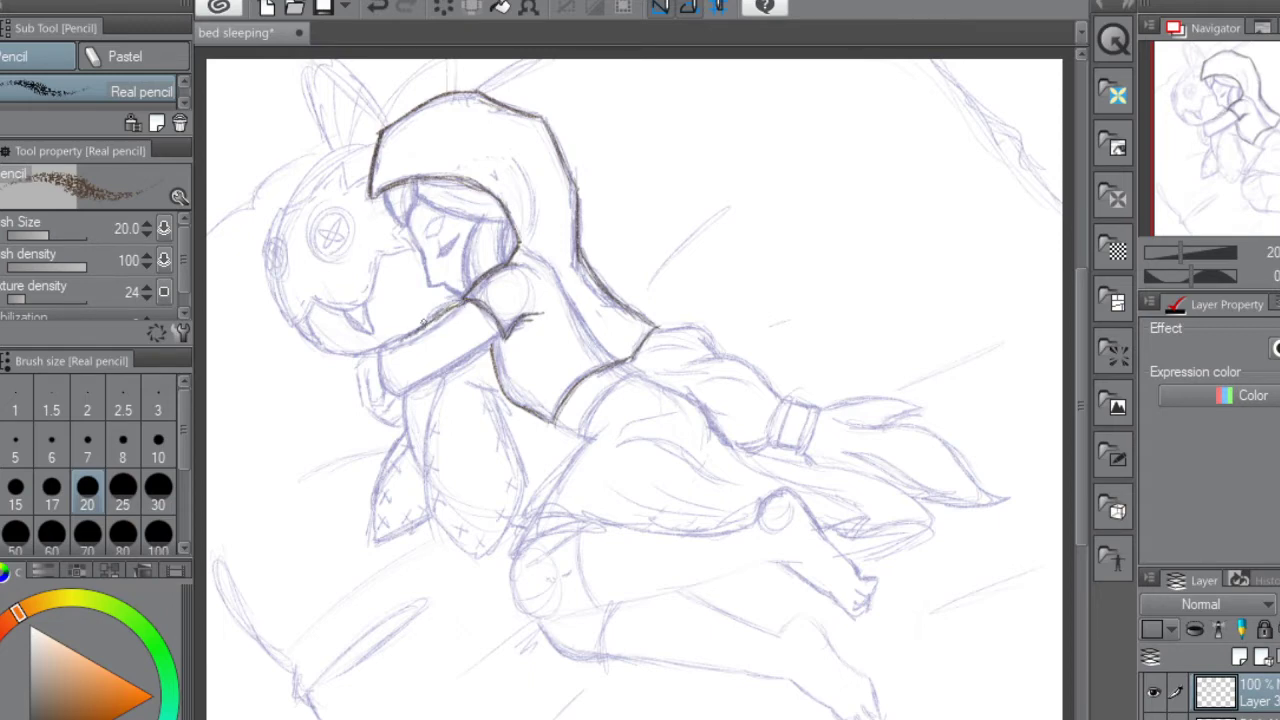
mouse_move(462, 299)
mouse_down()
mouse_move(381, 347)
mouse_move(381, 384)
mouse_move(400, 399)
mouse_move(510, 328)
mouse_up()
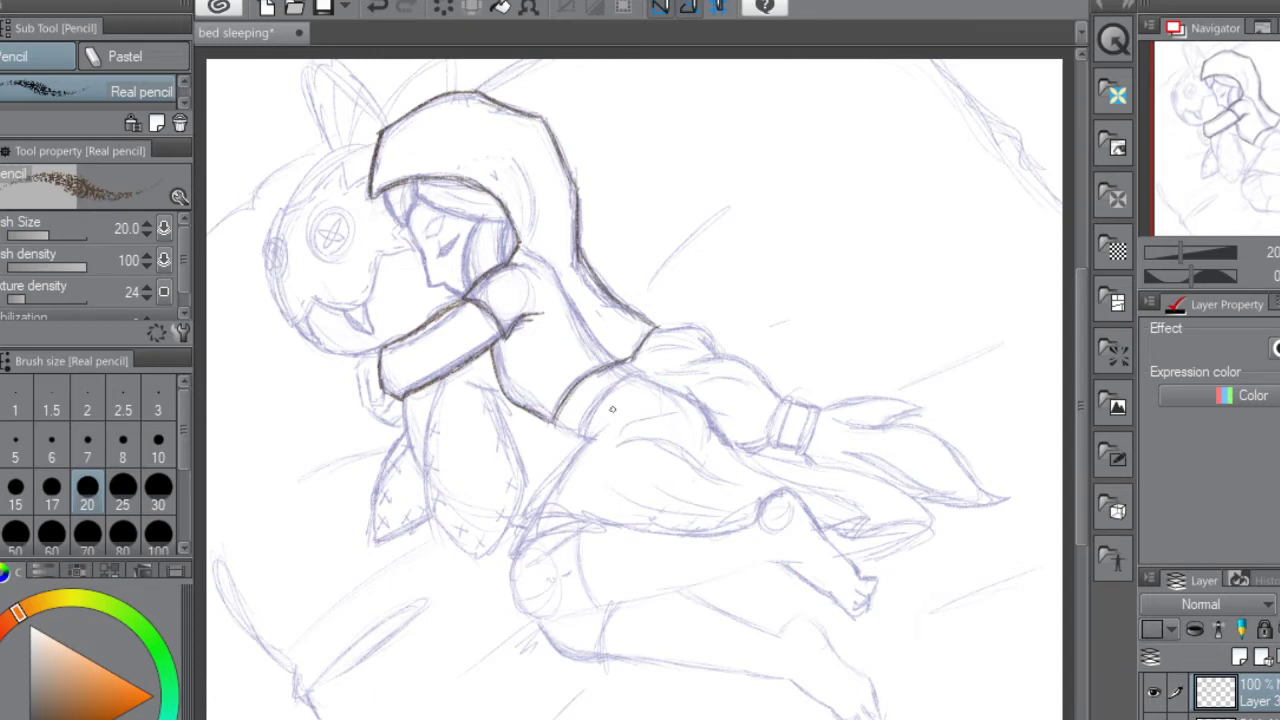
Outline the waistband below the shirt's hem and the girl's hand at the end of the sleeve
drag(555, 416, 584, 434)
mouse_move(645, 374)
mouse_down()
mouse_move(591, 410)
mouse_move(637, 375)
mouse_up()
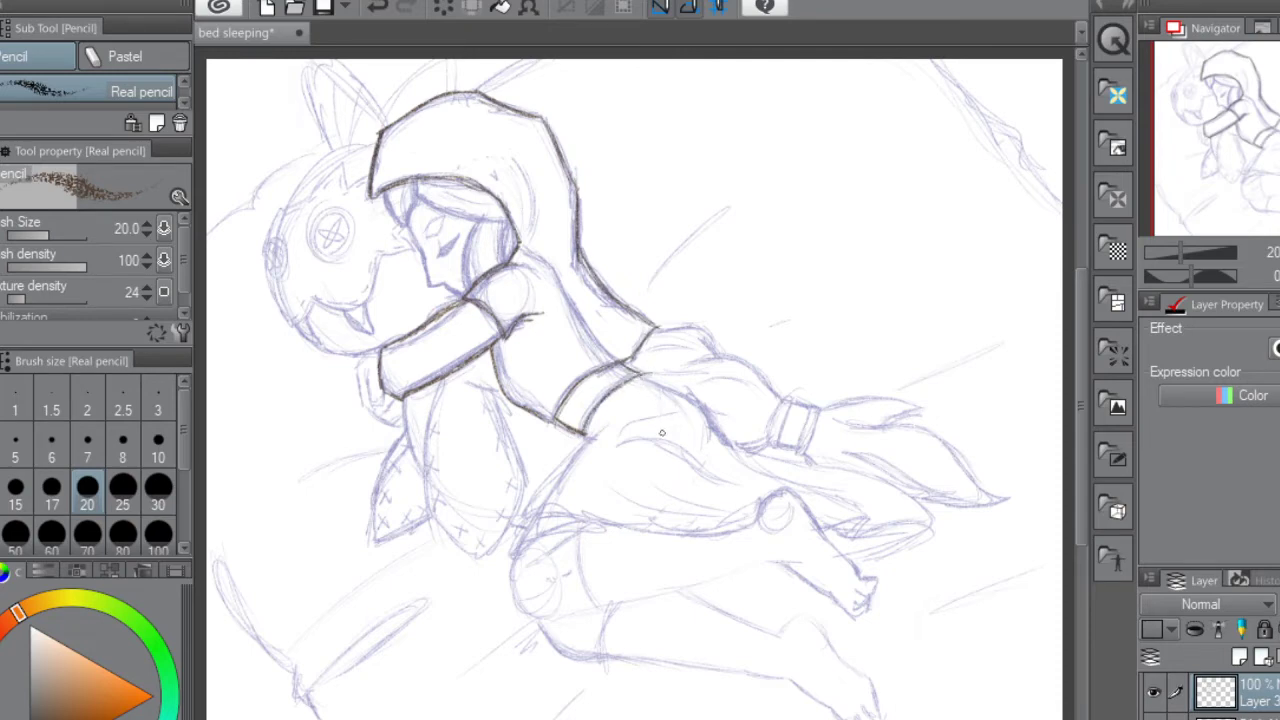
mouse_move(364, 375)
mouse_down()
mouse_move(401, 440)
mouse_move(379, 417)
mouse_move(408, 422)
mouse_move(383, 397)
mouse_move(376, 408)
mouse_move(362, 371)
mouse_move(372, 407)
mouse_move(396, 405)
mouse_move(375, 415)
mouse_move(401, 424)
mouse_move(367, 411)
mouse_move(363, 361)
mouse_up()
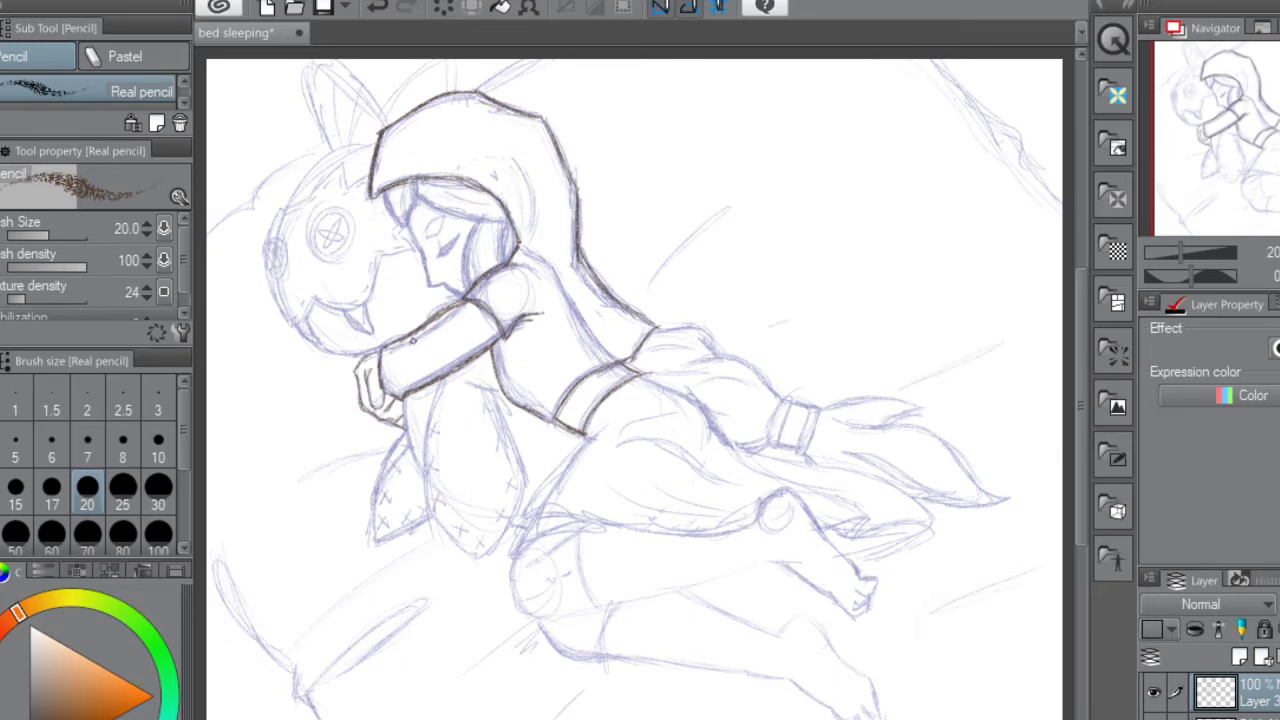
Outline the skirt's back edge from the waistband down to its tip, including the folded hem behind the leg
mouse_move(650, 372)
mouse_down()
mouse_move(688, 390)
mouse_move(665, 375)
mouse_move(715, 425)
mouse_move(706, 410)
mouse_move(712, 438)
mouse_move(664, 382)
mouse_up()
mouse_move(712, 420)
mouse_down()
mouse_move(732, 444)
mouse_move(718, 420)
mouse_move(762, 453)
mouse_move(751, 446)
mouse_move(826, 465)
mouse_up()
mouse_move(738, 442)
mouse_down()
mouse_move(718, 428)
mouse_move(725, 437)
mouse_up()
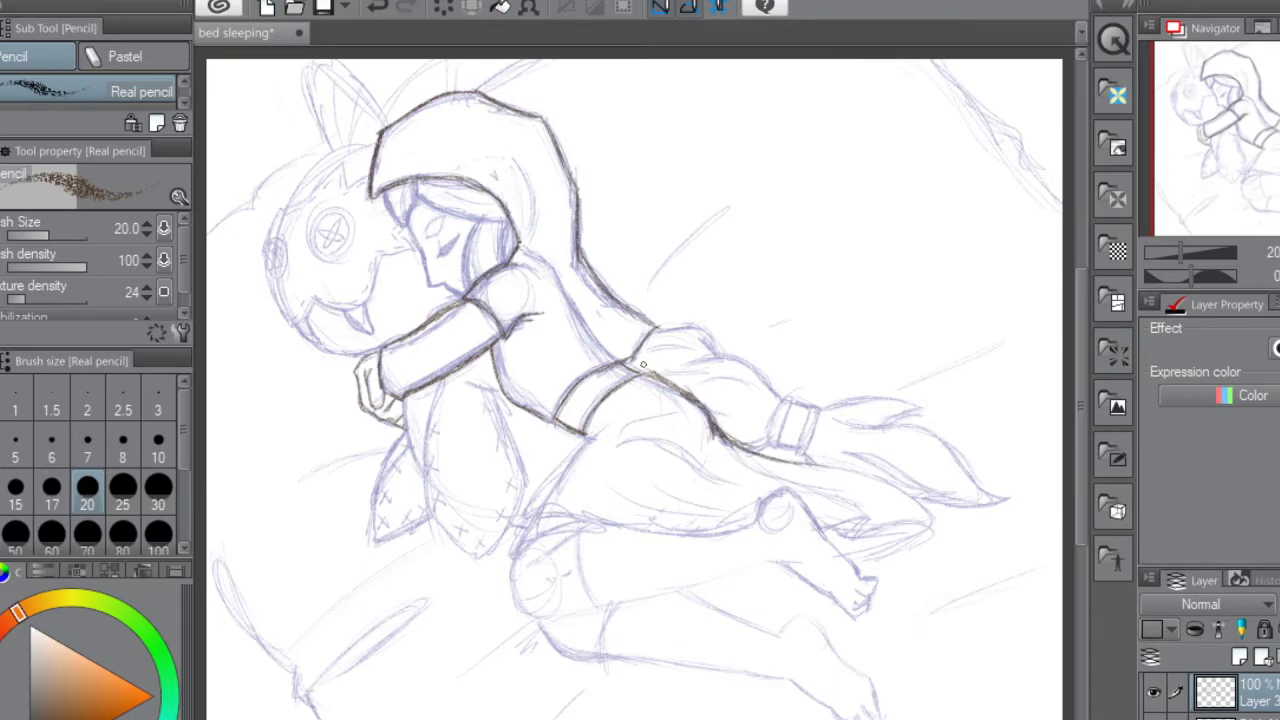
mouse_move(787, 464)
mouse_down()
mouse_move(859, 475)
mouse_move(930, 522)
mouse_up()
mouse_move(842, 469)
mouse_down()
mouse_move(926, 524)
mouse_move(918, 545)
mouse_move(926, 530)
mouse_move(860, 556)
mouse_move(920, 525)
mouse_move(842, 541)
mouse_move(866, 520)
mouse_move(821, 531)
mouse_move(845, 522)
mouse_move(842, 542)
mouse_move(835, 530)
mouse_move(888, 544)
mouse_up()
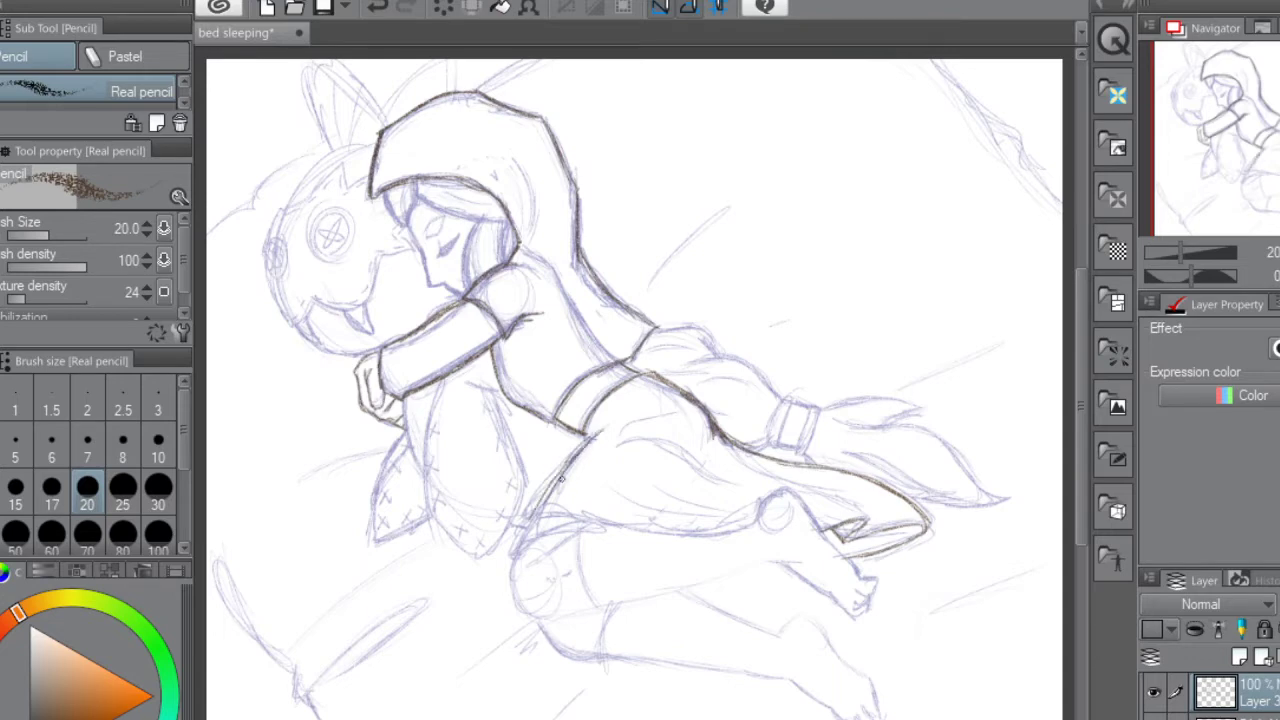
Outline the skirt's front edge and lower hem, along with the front of the bent knee
drag(530, 518, 588, 524)
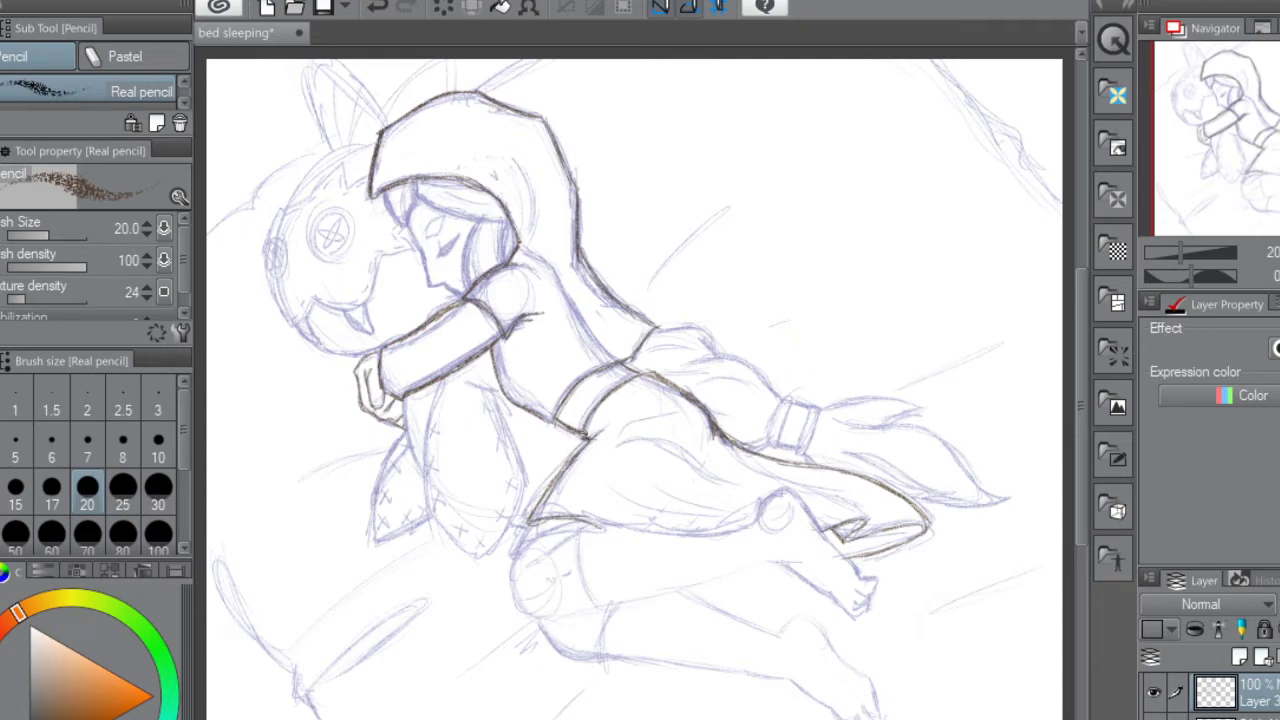
drag(592, 438, 532, 520)
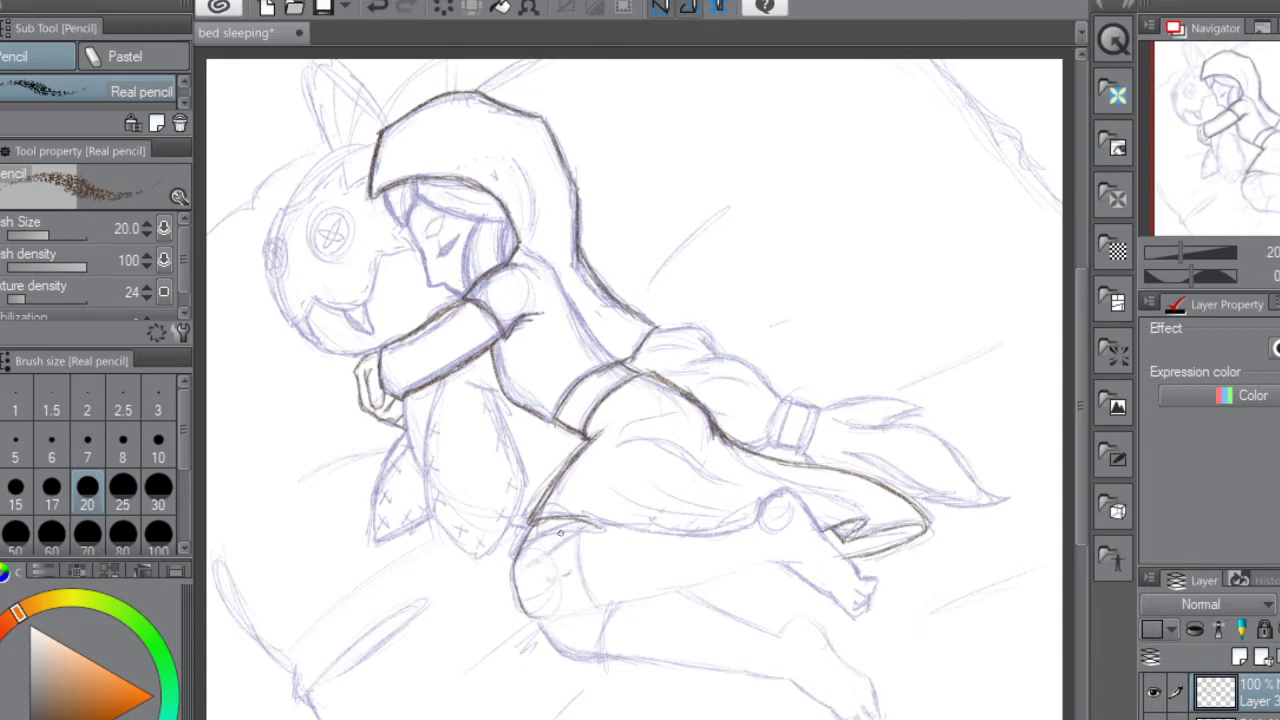
mouse_move(532, 563)
mouse_down()
mouse_move(587, 525)
mouse_move(726, 537)
mouse_move(753, 523)
mouse_up()
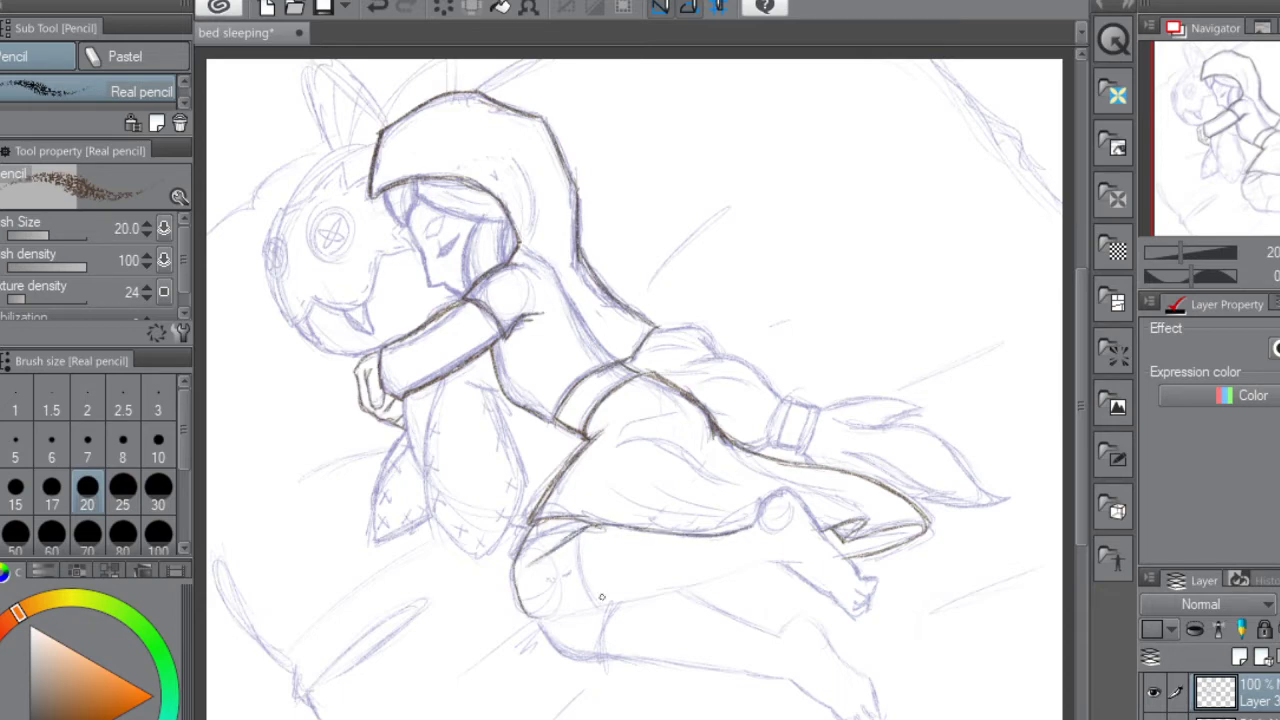
Outline the upper leg's knee and underside, along with its heel, foot and toes
mouse_move(527, 617)
mouse_down()
mouse_move(619, 604)
mouse_move(588, 612)
mouse_move(717, 565)
mouse_move(671, 599)
mouse_move(649, 594)
mouse_move(793, 566)
mouse_move(539, 612)
mouse_move(562, 578)
mouse_up()
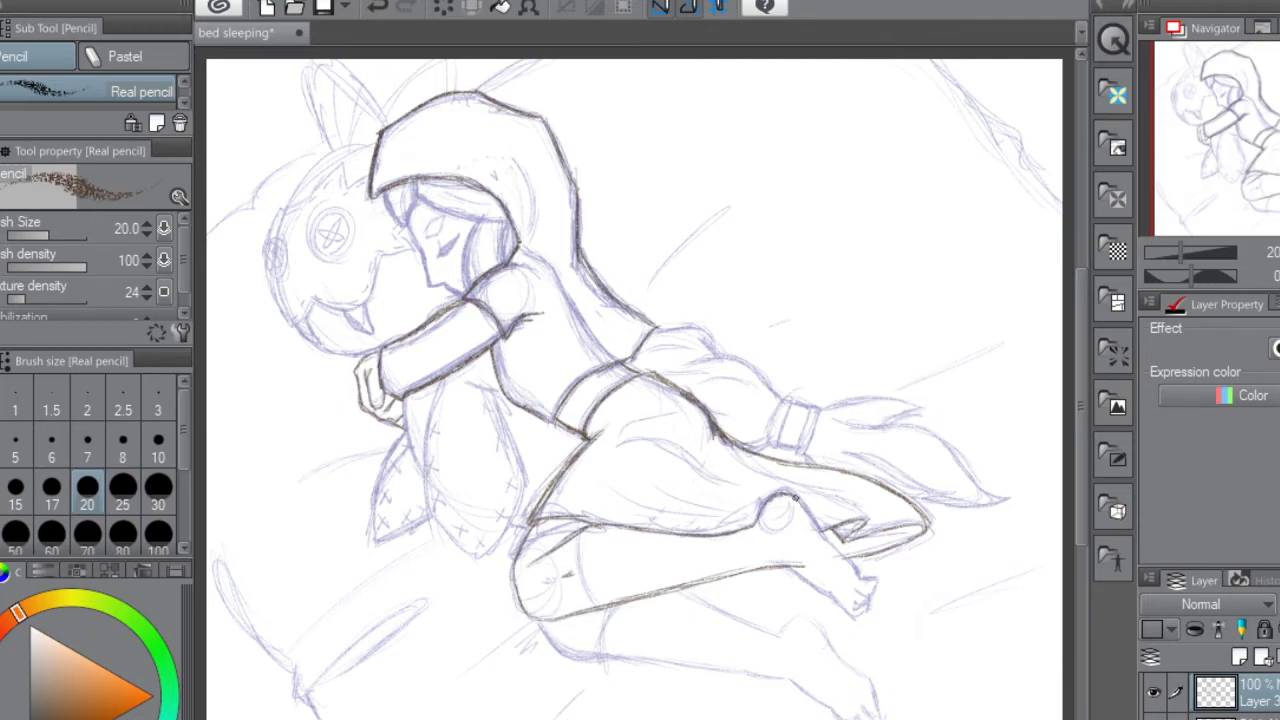
mouse_move(804, 504)
mouse_down()
mouse_move(859, 578)
mouse_move(826, 529)
mouse_up()
mouse_move(861, 580)
mouse_down()
mouse_move(876, 580)
mouse_move(858, 598)
mouse_move(876, 594)
mouse_move(857, 610)
mouse_up()
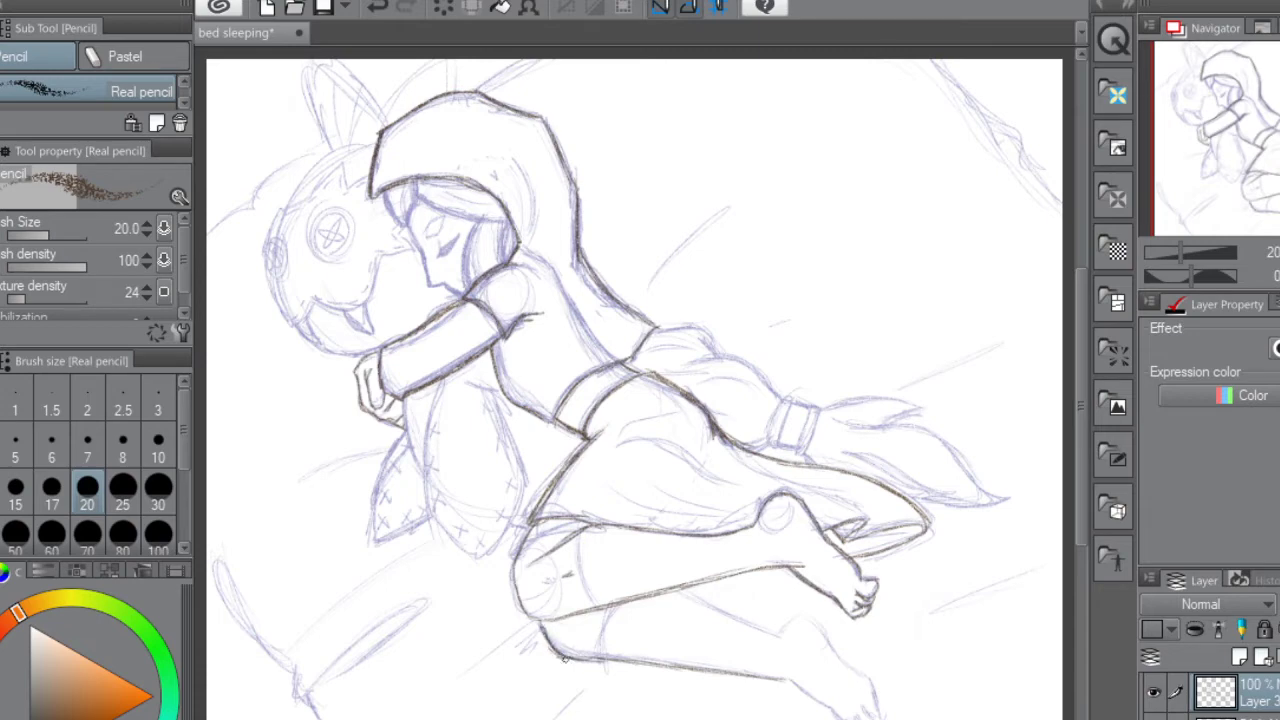
Outline the lower leg beneath it from the knee down to the heel and foot
mouse_move(710, 617)
mouse_down()
mouse_move(777, 638)
mouse_move(745, 628)
mouse_up()
drag(668, 602, 778, 640)
drag(770, 637, 700, 615)
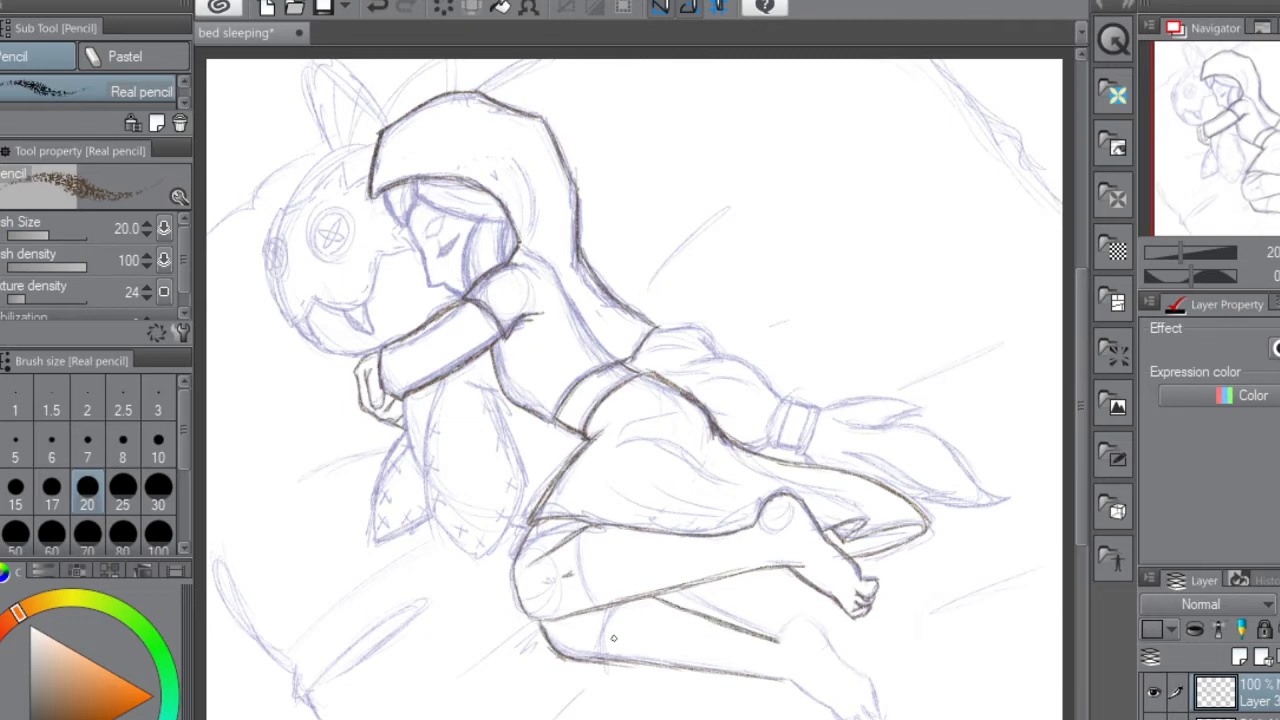
mouse_move(776, 638)
mouse_down()
mouse_move(827, 648)
mouse_move(877, 701)
mouse_move(824, 706)
mouse_move(772, 678)
mouse_up()
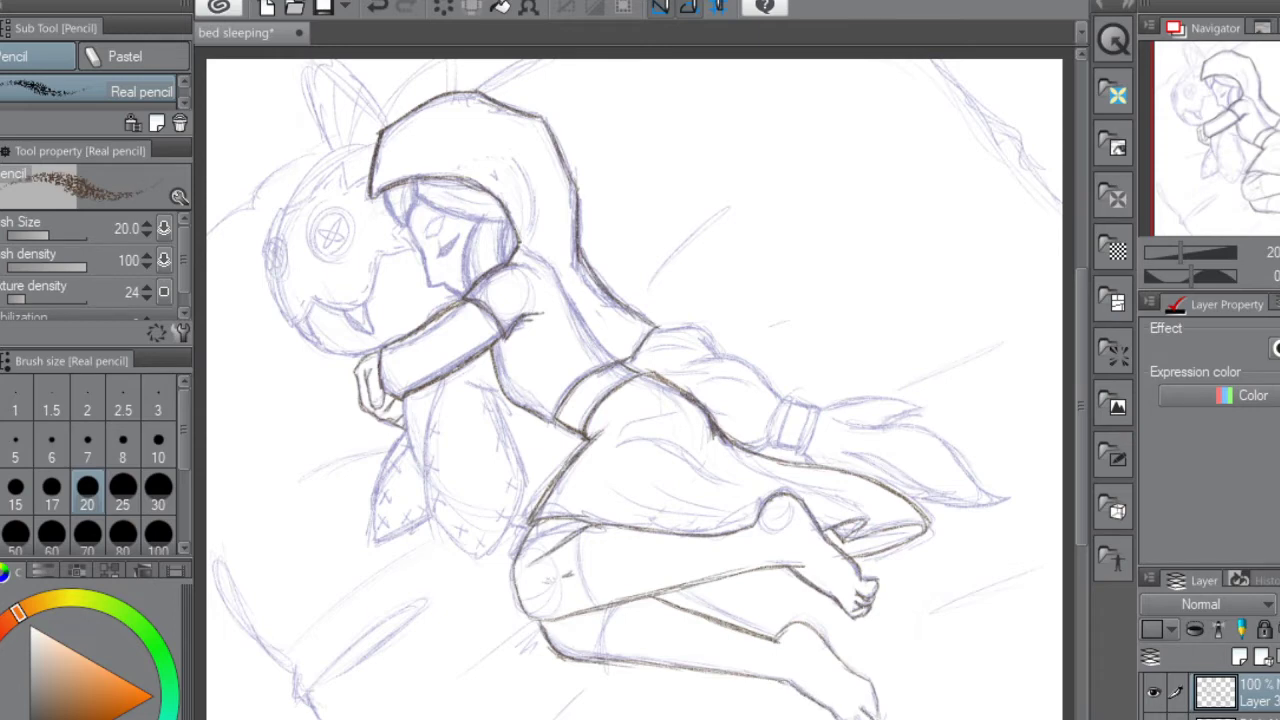
mouse_move(876, 710)
mouse_down()
mouse_move(794, 622)
mouse_move(764, 652)
mouse_move(776, 643)
mouse_move(716, 625)
mouse_up()
drag(785, 683, 600, 659)
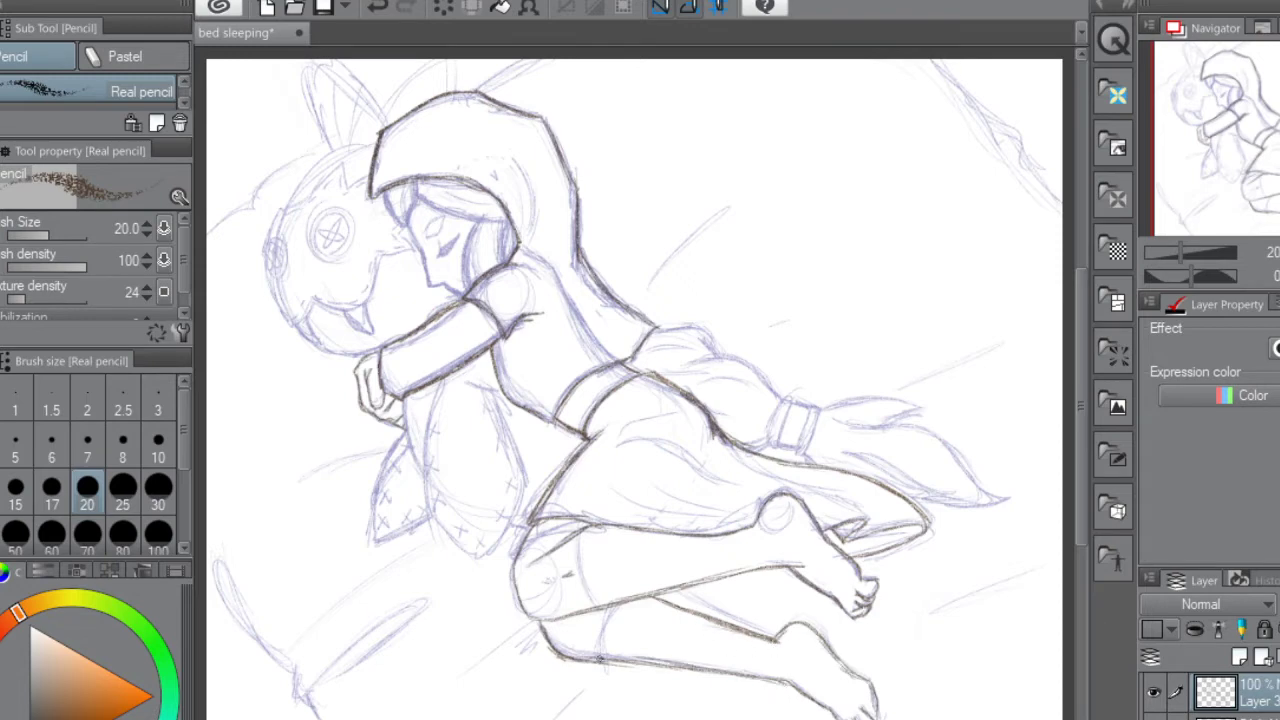
click(616, 648)
Outline the gathered hair bundle behind the girl's back and draw the folds inside it
mouse_move(648, 334)
mouse_down()
mouse_move(702, 331)
mouse_move(717, 357)
mouse_move(697, 339)
mouse_move(692, 363)
mouse_move(780, 401)
mouse_up()
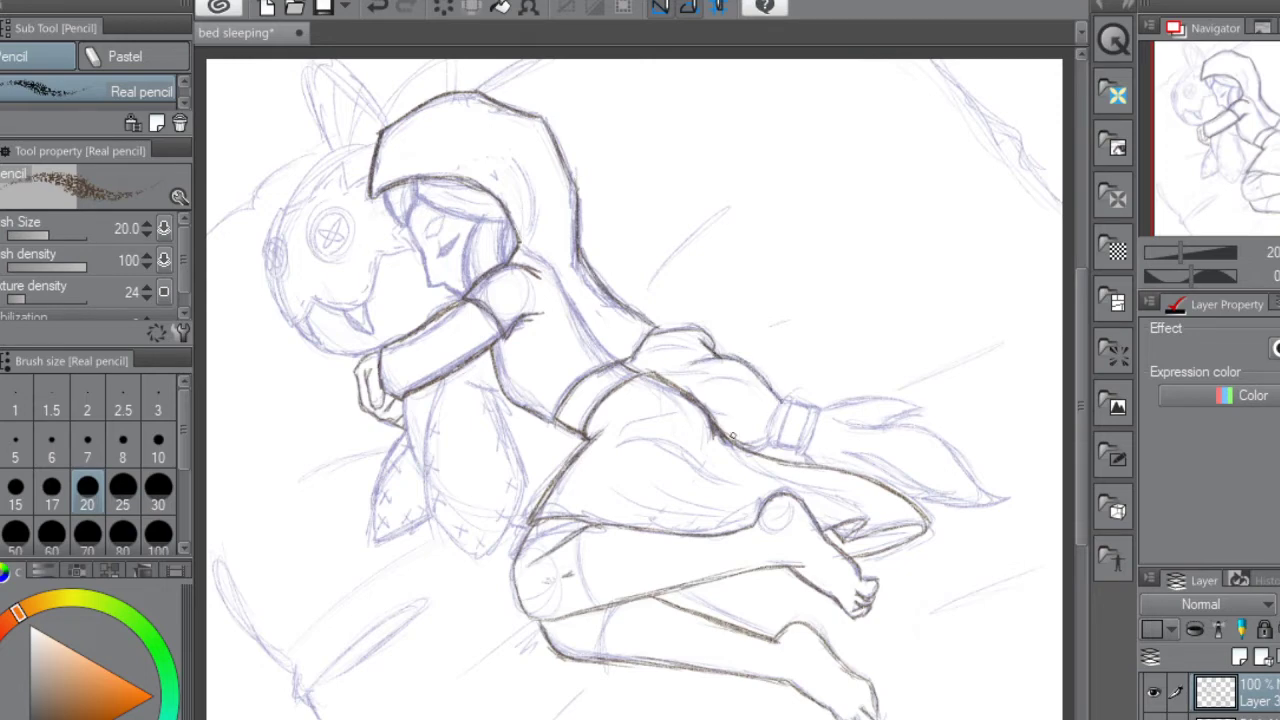
drag(746, 447, 768, 441)
mouse_move(698, 382)
mouse_down()
mouse_move(746, 385)
mouse_move(662, 371)
mouse_up()
drag(710, 409, 734, 422)
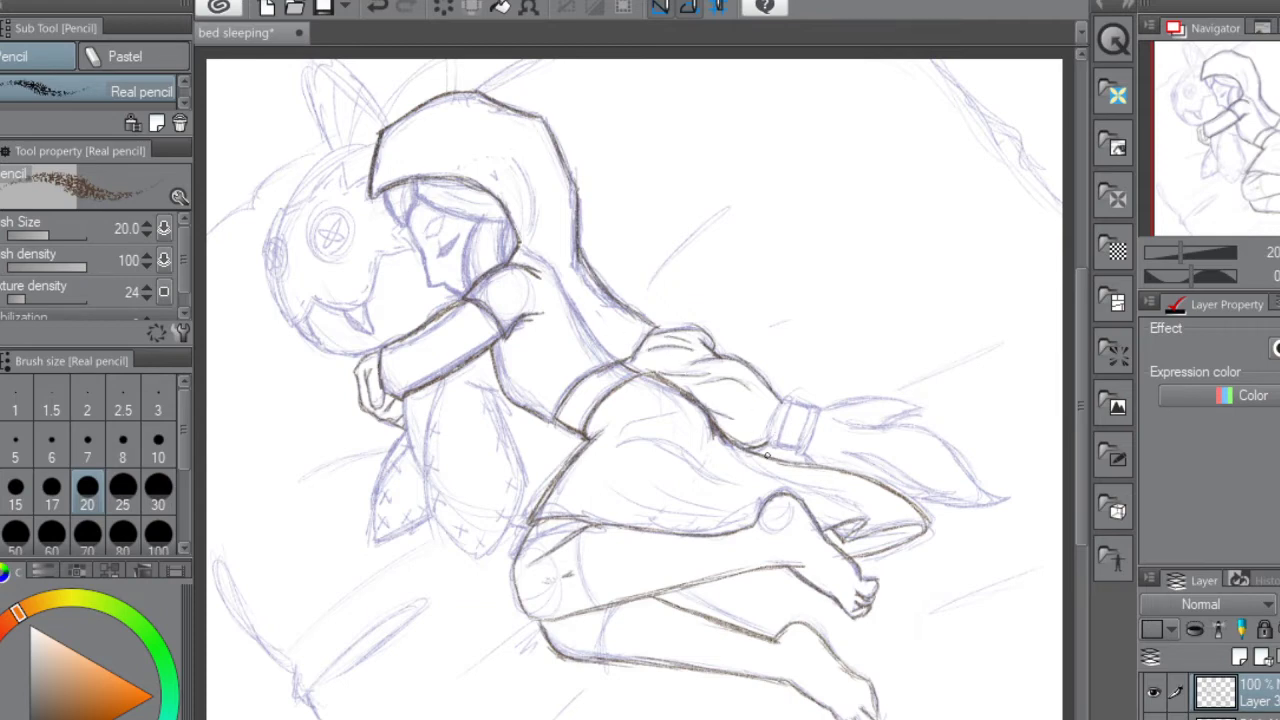
Draw the tie band around the hair bundle and the pointed, flaring ends with their inner strands
mouse_move(766, 444)
mouse_down()
mouse_move(775, 406)
mouse_move(793, 396)
mouse_move(770, 446)
mouse_up()
mouse_move(812, 404)
mouse_down()
mouse_move(796, 450)
mouse_move(808, 449)
mouse_move(819, 403)
mouse_move(813, 447)
mouse_move(817, 405)
mouse_move(798, 405)
mouse_move(816, 406)
mouse_move(785, 444)
mouse_move(803, 451)
mouse_move(780, 445)
mouse_move(811, 405)
mouse_move(914, 406)
mouse_move(923, 412)
mouse_move(874, 427)
mouse_move(900, 418)
mouse_move(838, 423)
mouse_move(932, 436)
mouse_move(880, 430)
mouse_move(937, 440)
mouse_move(890, 432)
mouse_move(967, 473)
mouse_move(937, 440)
mouse_move(1015, 498)
mouse_move(979, 491)
mouse_move(968, 472)
mouse_move(1007, 500)
mouse_move(904, 500)
mouse_move(980, 486)
mouse_up()
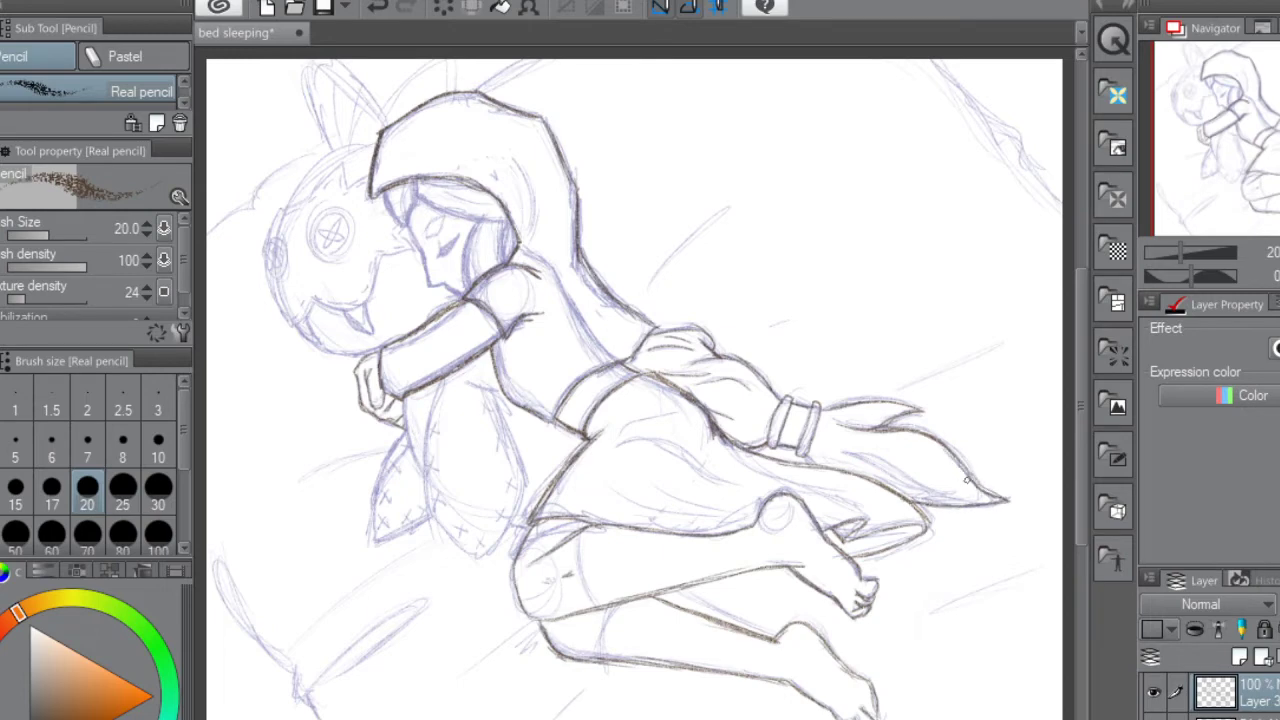
mouse_move(845, 454)
mouse_down()
mouse_move(952, 498)
mouse_move(820, 449)
mouse_move(912, 495)
mouse_move(874, 469)
mouse_move(954, 500)
mouse_move(907, 491)
mouse_up()
drag(885, 438, 924, 443)
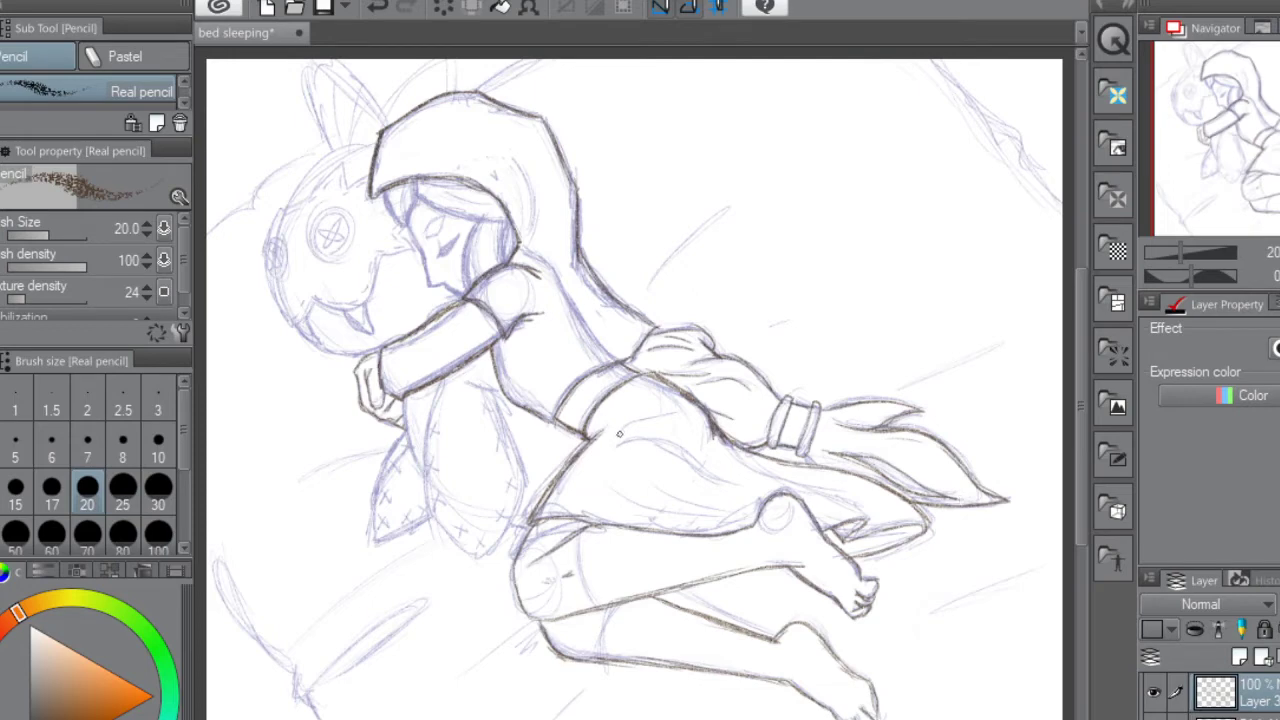
Draw the fold lines across the skirt, from the hip and thigh to the trailing hem
drag(619, 434, 694, 407)
drag(614, 494, 718, 512)
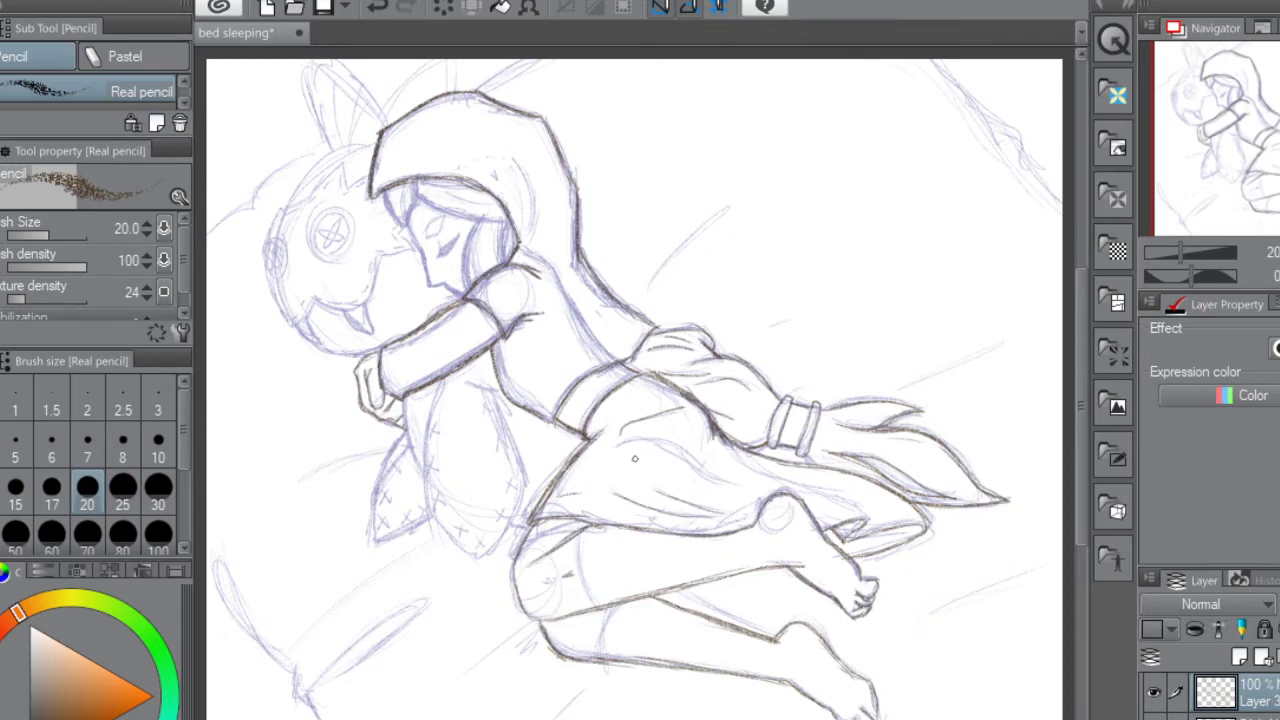
mouse_move(627, 442)
mouse_down()
mouse_move(667, 442)
mouse_move(730, 485)
mouse_up()
drag(651, 445, 726, 485)
mouse_move(866, 520)
mouse_down()
mouse_move(834, 490)
mouse_move(718, 454)
mouse_move(820, 492)
mouse_up()
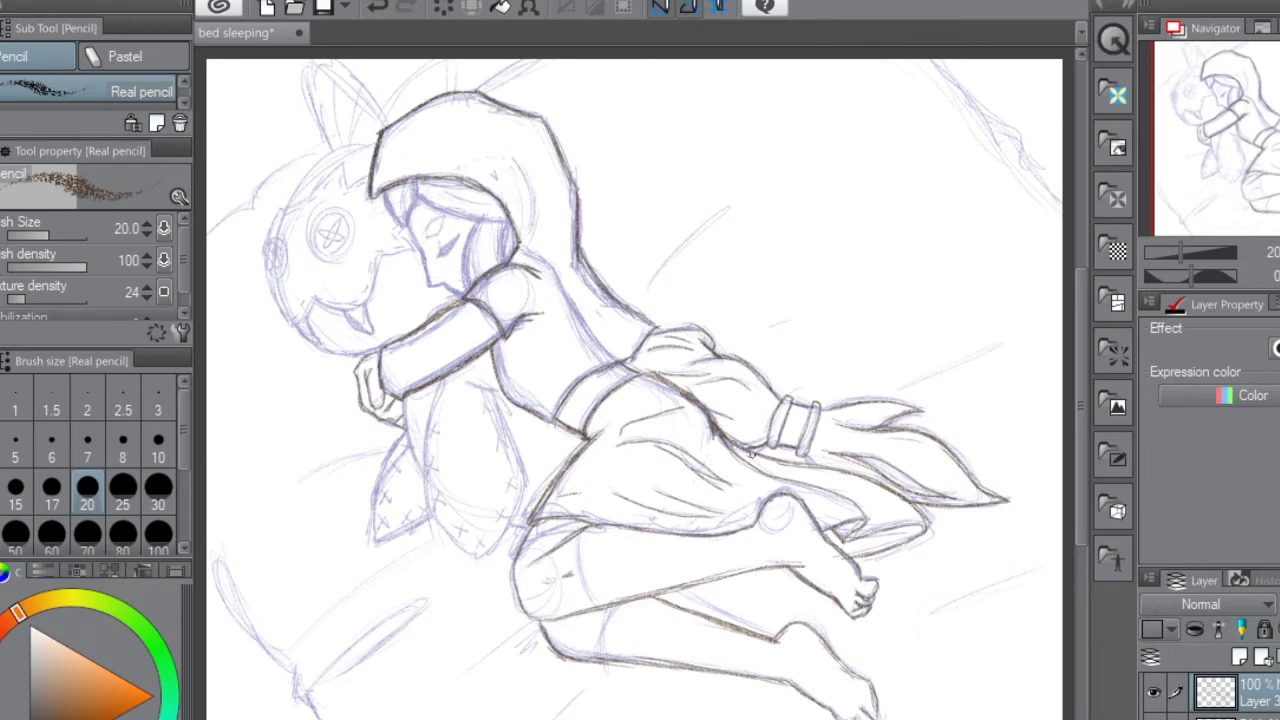
Draw the fold at the hood's lower edge and the bangs and side hair strands inside the hood
drag(530, 231, 536, 219)
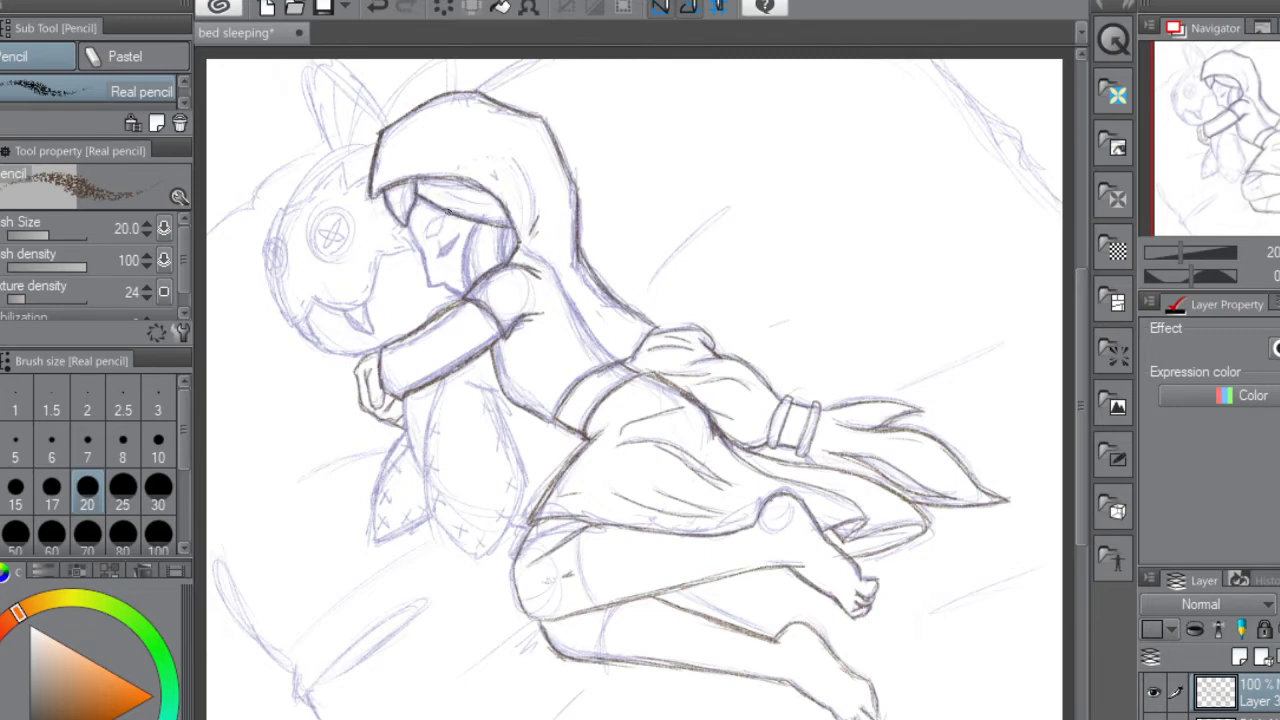
drag(441, 188, 485, 202)
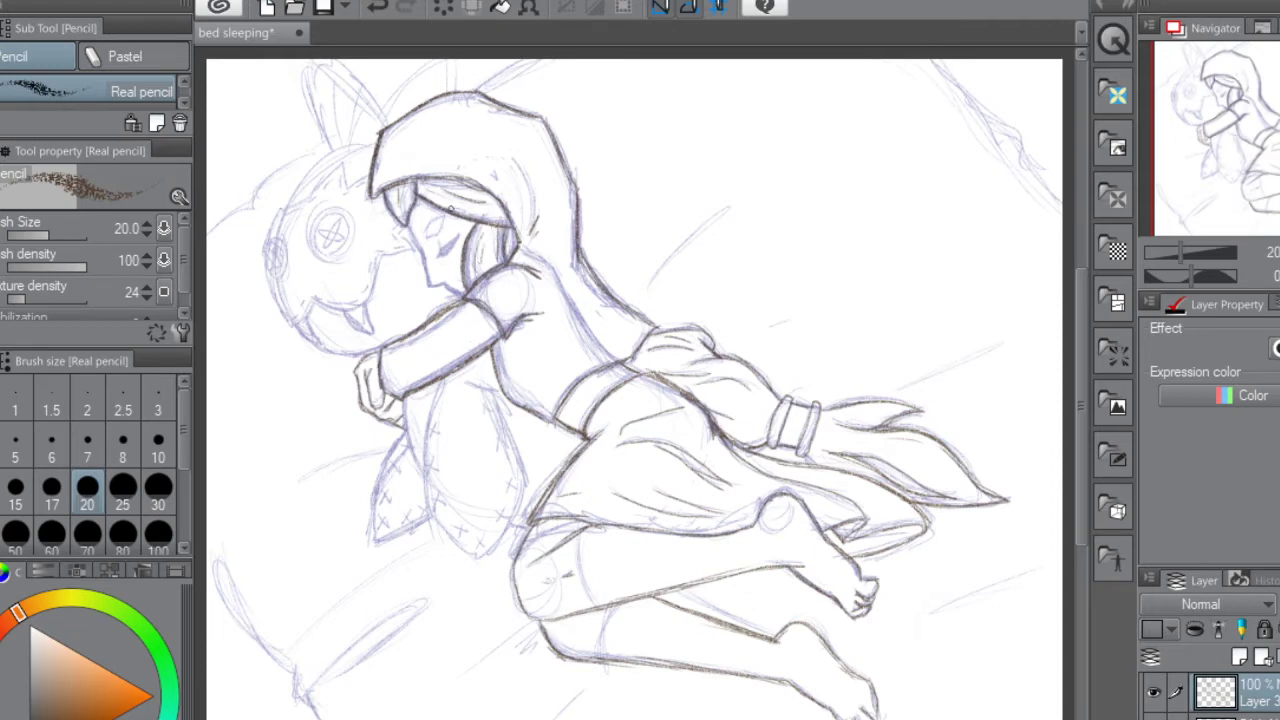
drag(463, 208, 495, 214)
Outline the girl's face in profile and draw her closed eye with the diamond mark on her forehead
mouse_move(408, 224)
mouse_down()
mouse_move(428, 287)
mouse_move(470, 262)
mouse_move(450, 287)
mouse_up()
key(ctrl+plus)
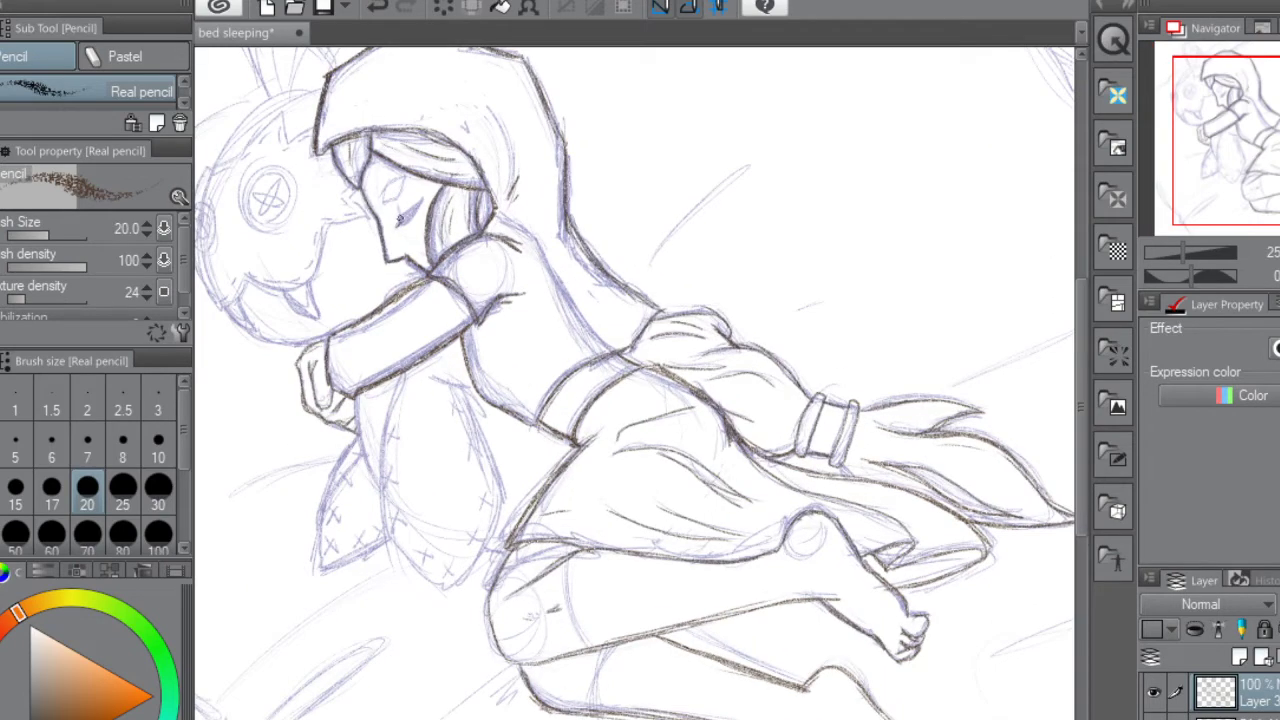
mouse_move(399, 217)
mouse_down()
mouse_move(424, 200)
mouse_move(404, 226)
mouse_move(417, 203)
mouse_move(399, 220)
mouse_move(399, 176)
mouse_move(382, 204)
mouse_move(400, 176)
mouse_move(394, 200)
mouse_up()
Outline the top and underside of the doll's round head beside the girl's face
scroll(634, 383, left, 2)
scroll(634, 383, left, 1)
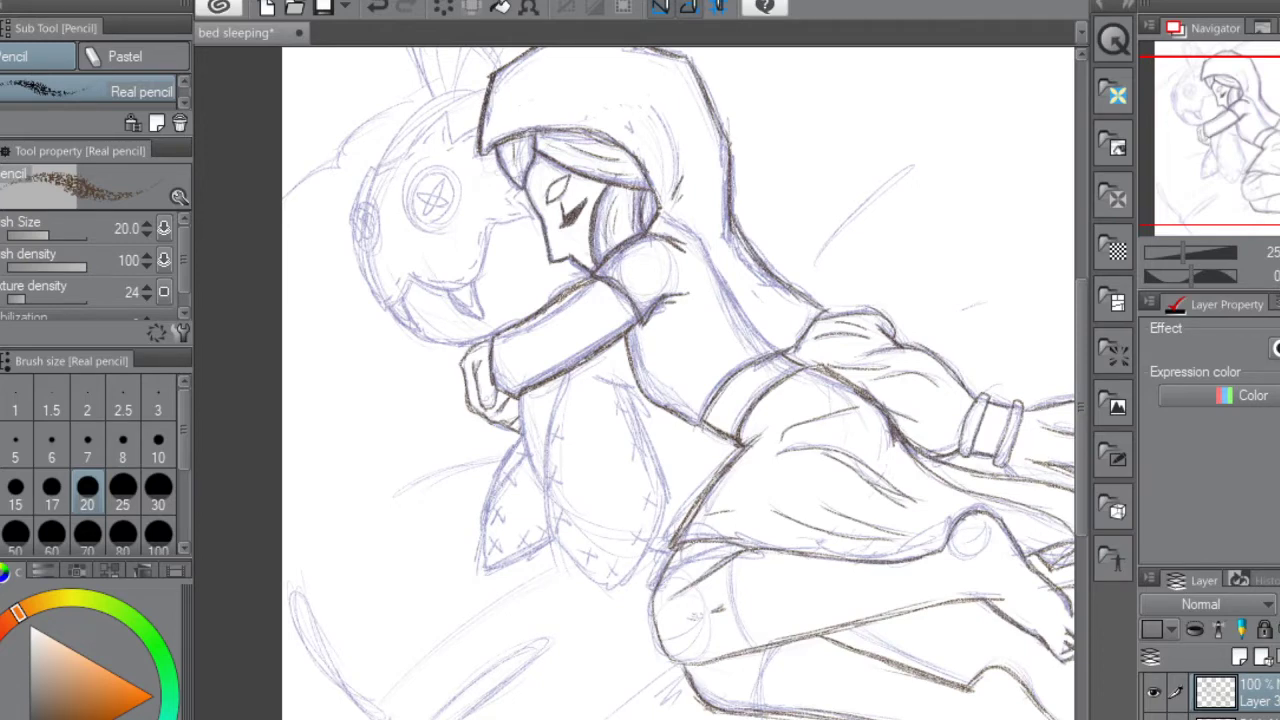
scroll(1077, 298, up, 3)
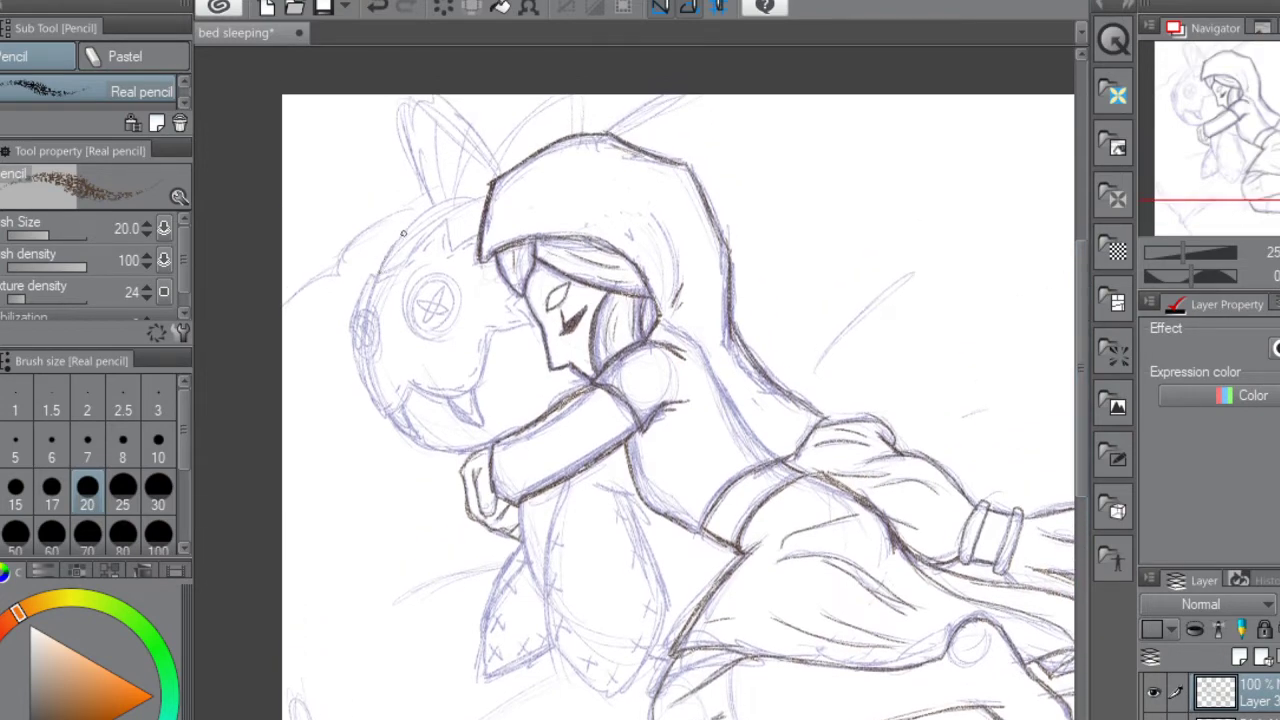
mouse_move(381, 268)
mouse_down()
mouse_move(425, 209)
mouse_move(414, 216)
mouse_up()
mouse_move(391, 254)
mouse_down()
mouse_move(425, 217)
mouse_move(401, 232)
mouse_move(465, 203)
mouse_move(417, 213)
mouse_move(476, 204)
mouse_move(437, 201)
mouse_move(405, 220)
mouse_up()
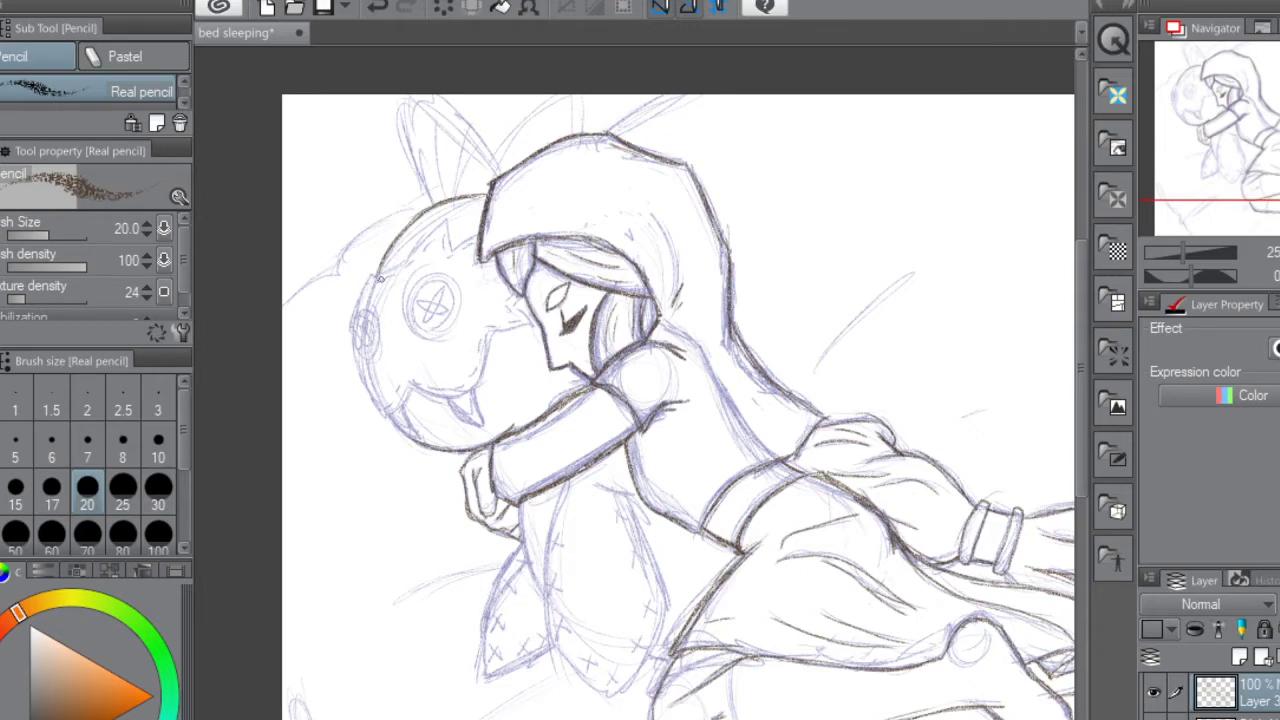
Outline the jagged edge over the doll's forehead, snout and mouth, and close the outer side of its head
mouse_move(375, 275)
mouse_down()
mouse_move(365, 289)
mouse_move(428, 232)
mouse_move(404, 260)
mouse_move(452, 250)
mouse_up()
key(ctrl+z)
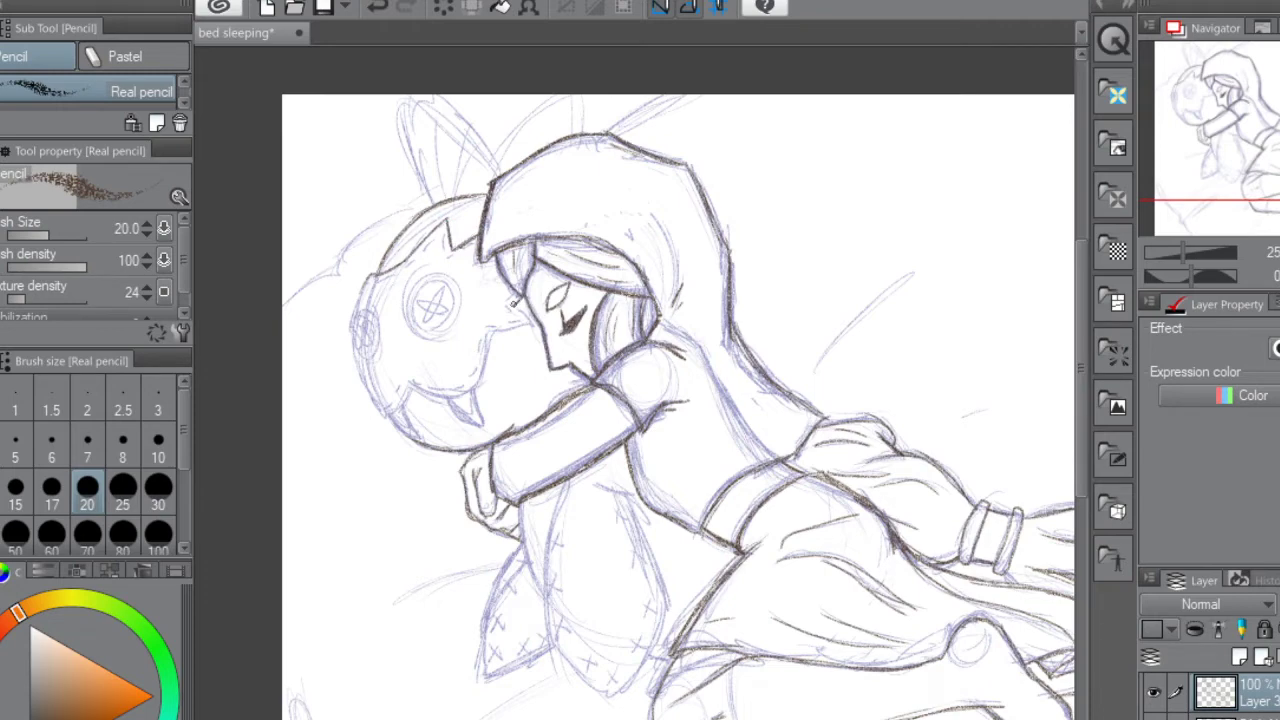
drag(527, 324, 496, 331)
drag(493, 333, 467, 389)
mouse_move(432, 395)
mouse_down()
mouse_move(466, 393)
mouse_move(439, 396)
mouse_move(454, 393)
mouse_up()
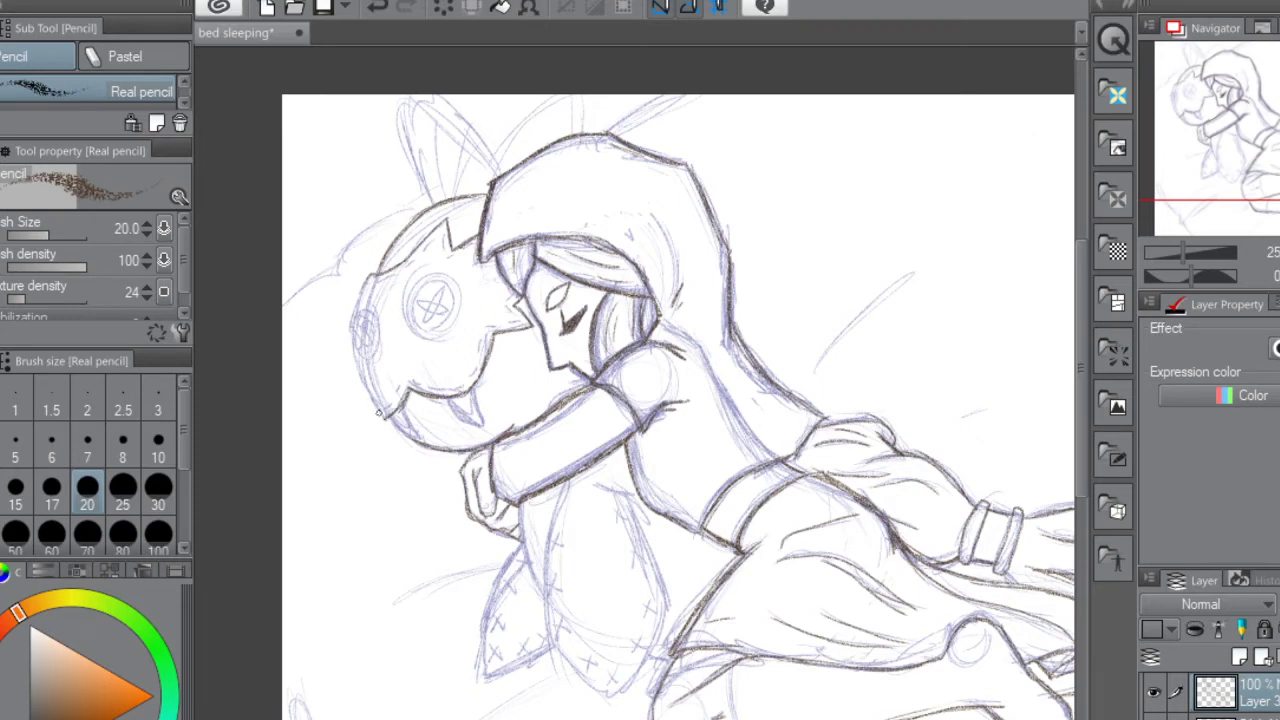
mouse_move(372, 400)
mouse_down()
mouse_move(351, 340)
mouse_move(369, 273)
mouse_move(354, 338)
mouse_up()
mouse_move(370, 390)
mouse_down()
mouse_move(357, 323)
mouse_move(375, 267)
mouse_up()
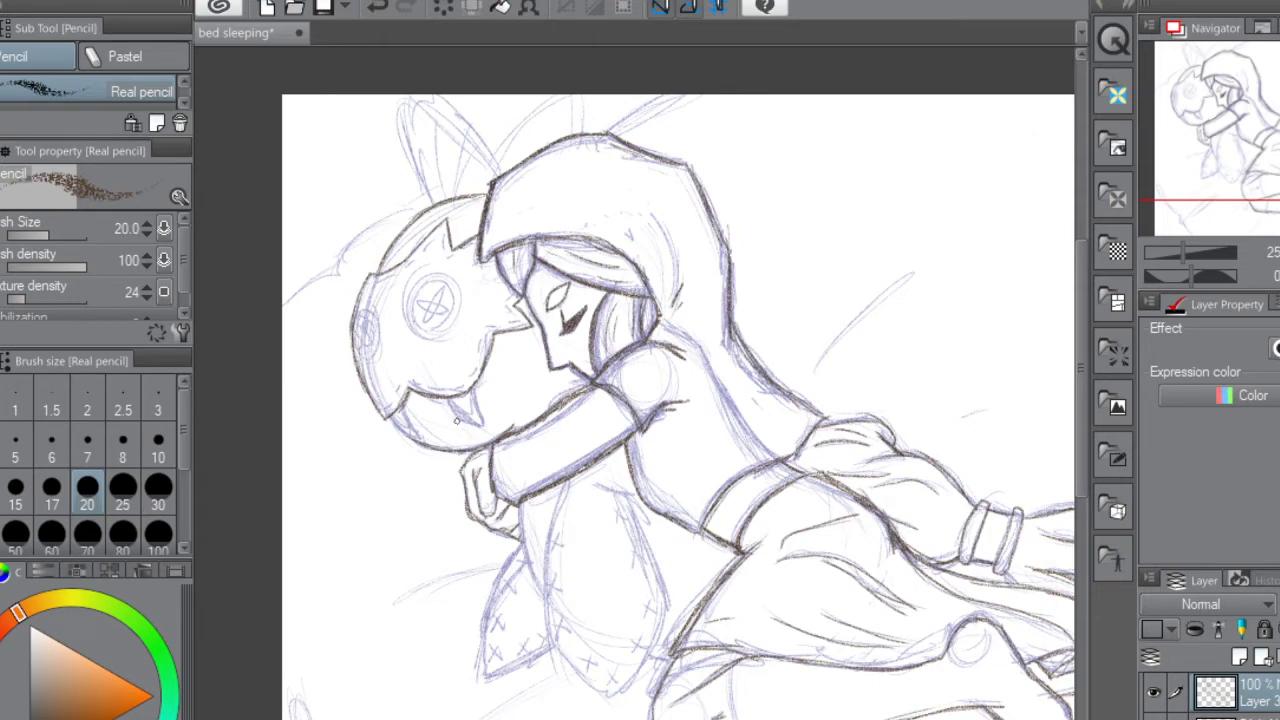
Draw the doll's fangs and add short stitch dashes along the jagged edge and mouth
mouse_move(449, 399)
mouse_down()
mouse_move(483, 425)
mouse_move(473, 390)
mouse_move(483, 424)
mouse_move(474, 392)
mouse_move(410, 432)
mouse_move(387, 415)
mouse_move(433, 438)
mouse_up()
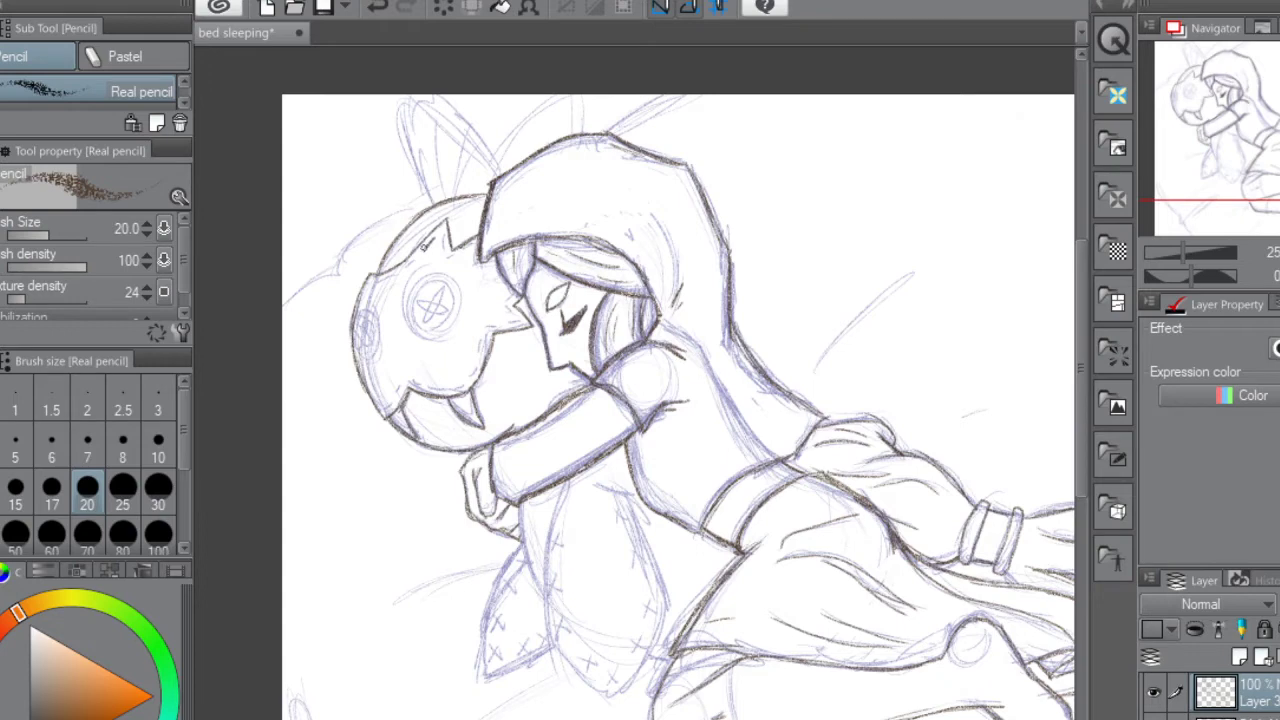
drag(443, 226, 447, 247)
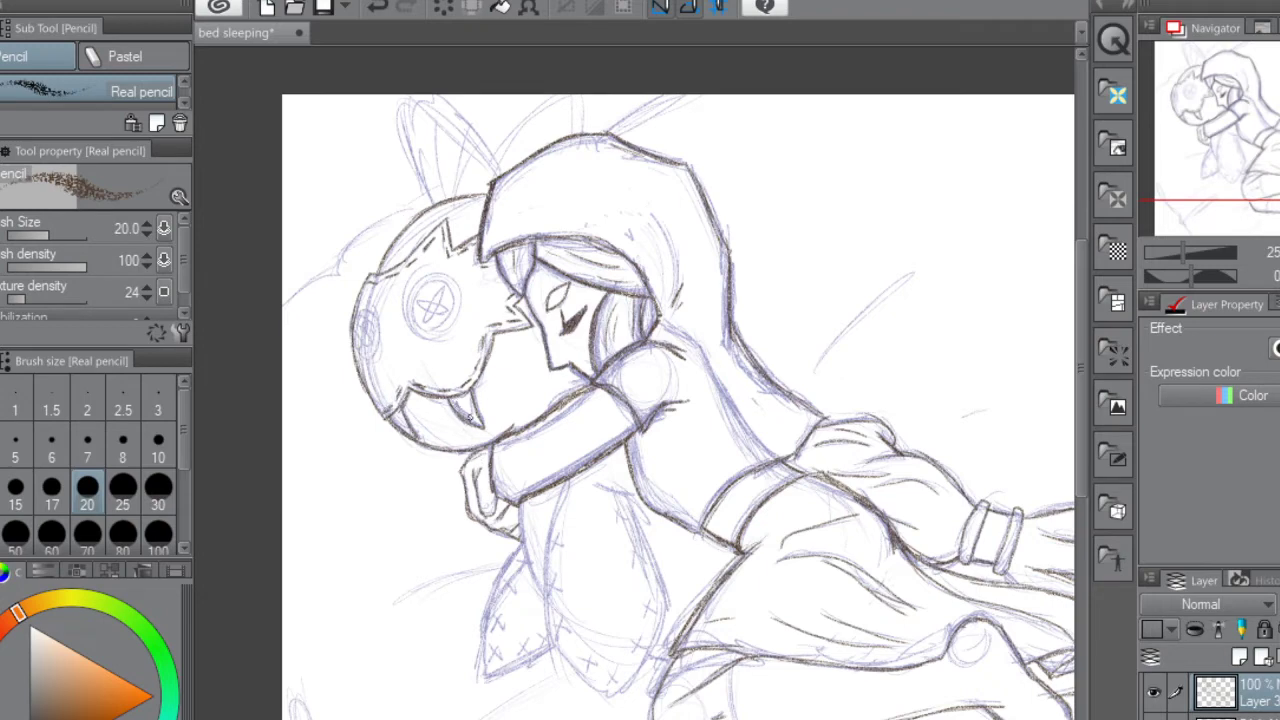
drag(469, 412, 474, 420)
Outline the doll's hanging body and its two pointed limbs below the girl's arm
drag(565, 483, 548, 578)
drag(552, 522, 549, 640)
drag(545, 558, 550, 642)
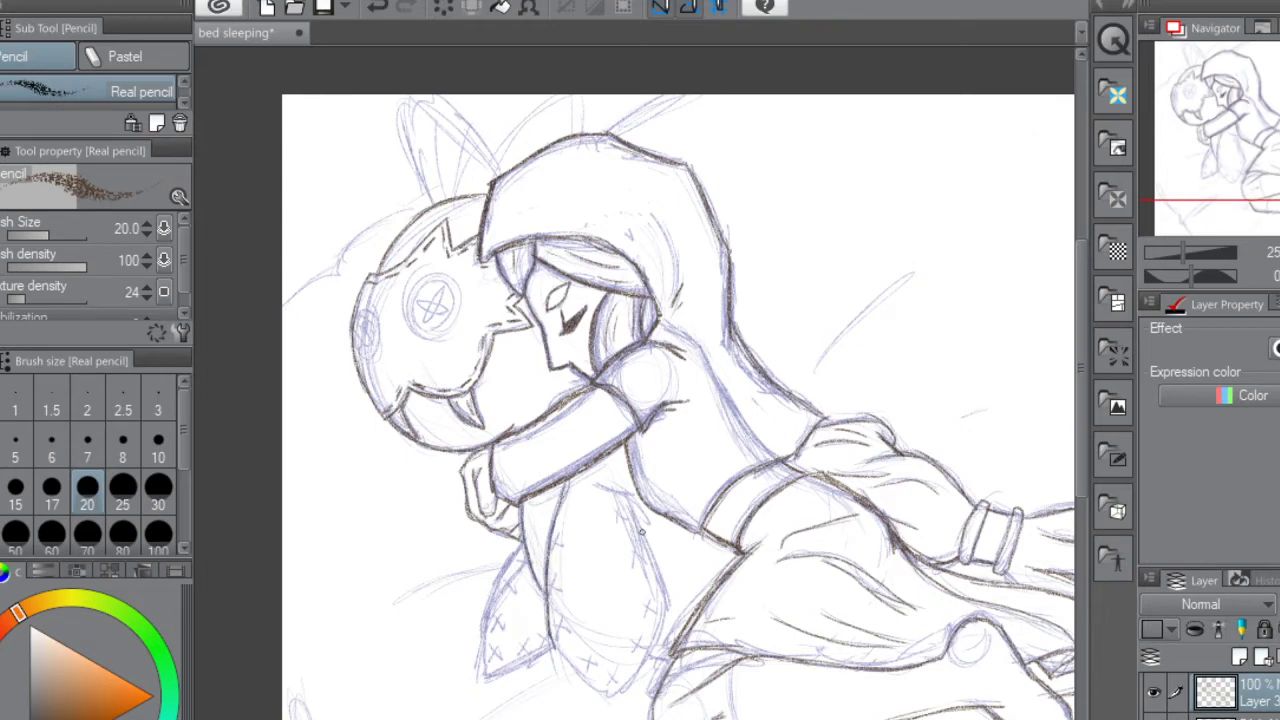
drag(631, 501, 656, 583)
mouse_move(639, 527)
mouse_down()
mouse_move(631, 674)
mouse_move(605, 695)
mouse_move(583, 656)
mouse_move(606, 698)
mouse_move(549, 638)
mouse_move(609, 699)
mouse_up()
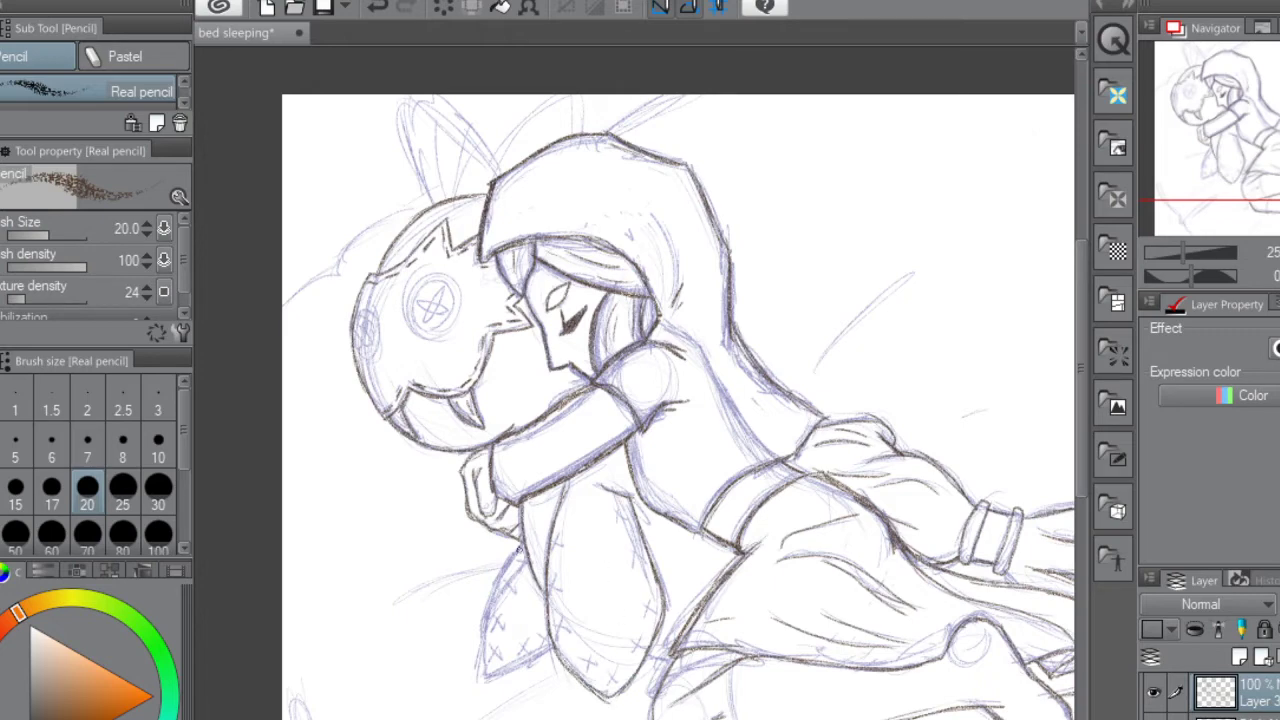
mouse_move(522, 540)
mouse_down()
mouse_move(486, 610)
mouse_move(483, 670)
mouse_move(492, 679)
mouse_move(540, 656)
mouse_move(494, 677)
mouse_move(478, 647)
mouse_move(485, 675)
mouse_move(490, 606)
mouse_up()
drag(530, 664, 506, 676)
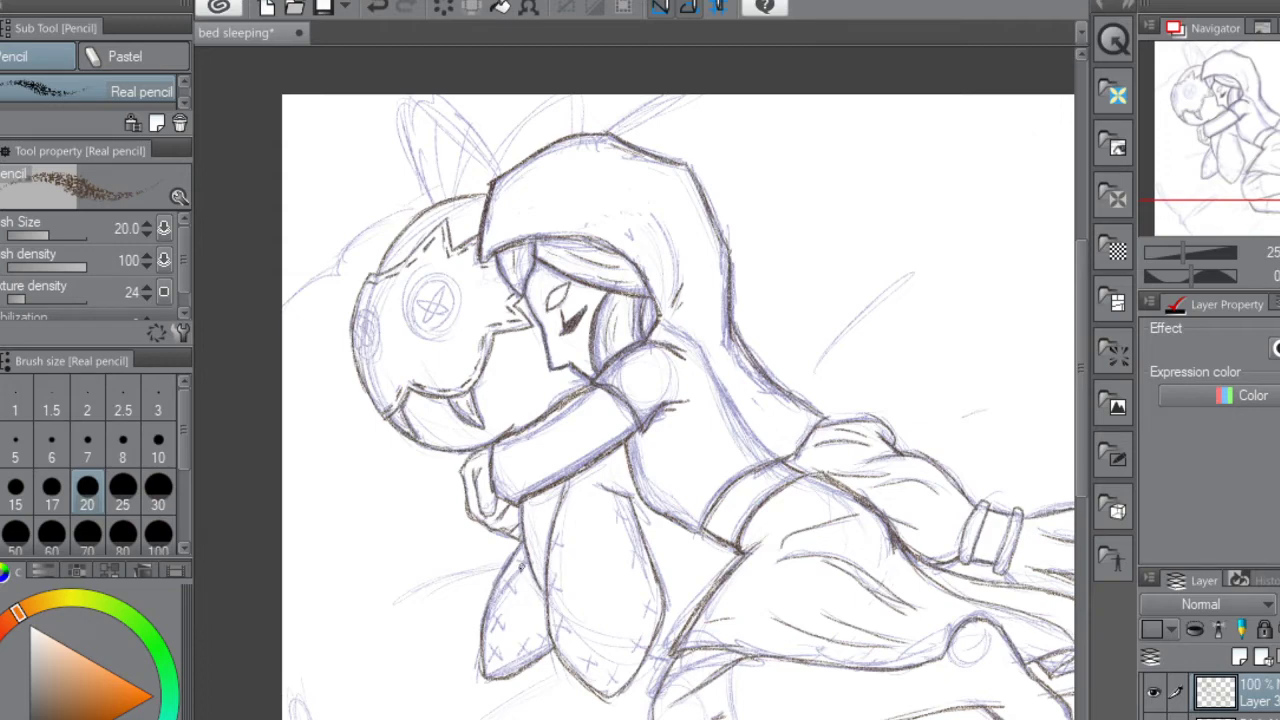
Add small cross stitches along the inner edges of both of the doll's hanging limbs
mouse_move(525, 552)
mouse_down()
mouse_move(501, 587)
mouse_move(509, 574)
mouse_move(515, 604)
mouse_move(498, 622)
mouse_move(491, 611)
mouse_move(489, 661)
mouse_move(520, 662)
mouse_move(548, 640)
mouse_up()
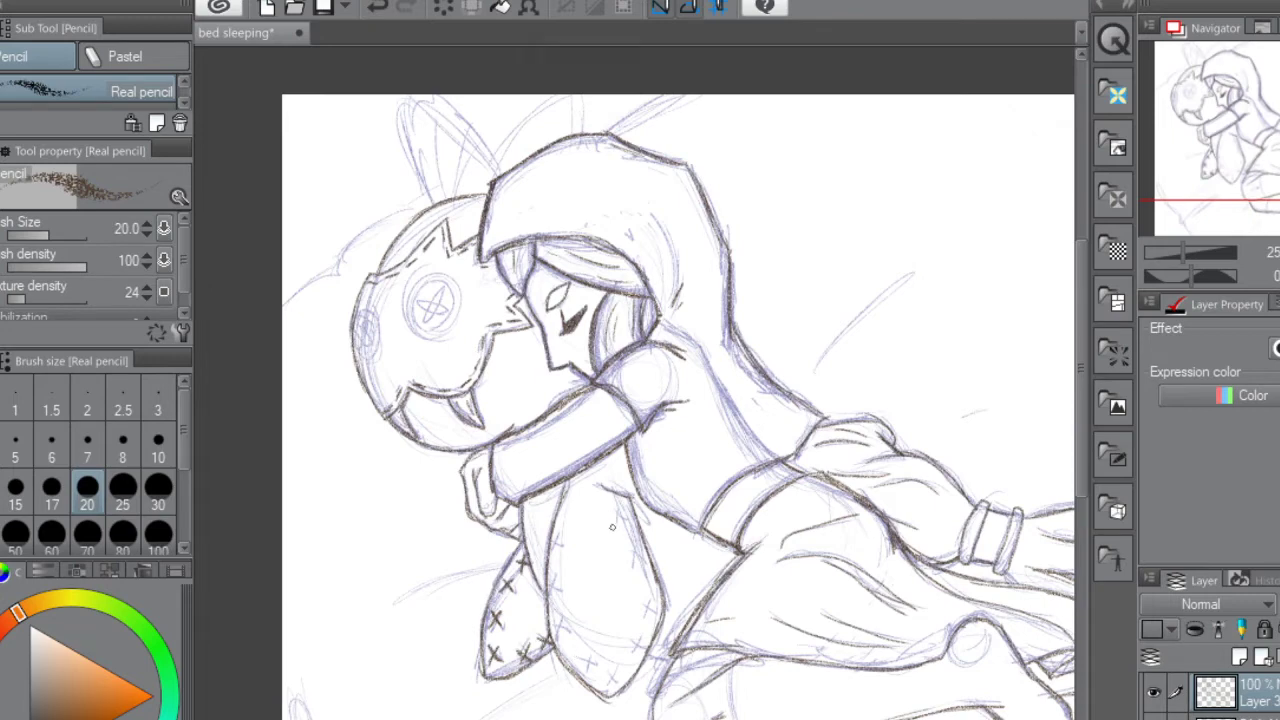
mouse_move(552, 534)
mouse_down()
mouse_move(563, 547)
mouse_move(550, 594)
mouse_move(566, 633)
mouse_move(554, 636)
mouse_move(595, 672)
mouse_move(581, 673)
mouse_move(619, 686)
mouse_move(607, 687)
mouse_up()
mouse_move(631, 641)
mouse_down()
mouse_move(643, 657)
mouse_move(630, 658)
mouse_up()
mouse_move(646, 600)
mouse_down()
mouse_move(656, 618)
mouse_move(644, 616)
mouse_up()
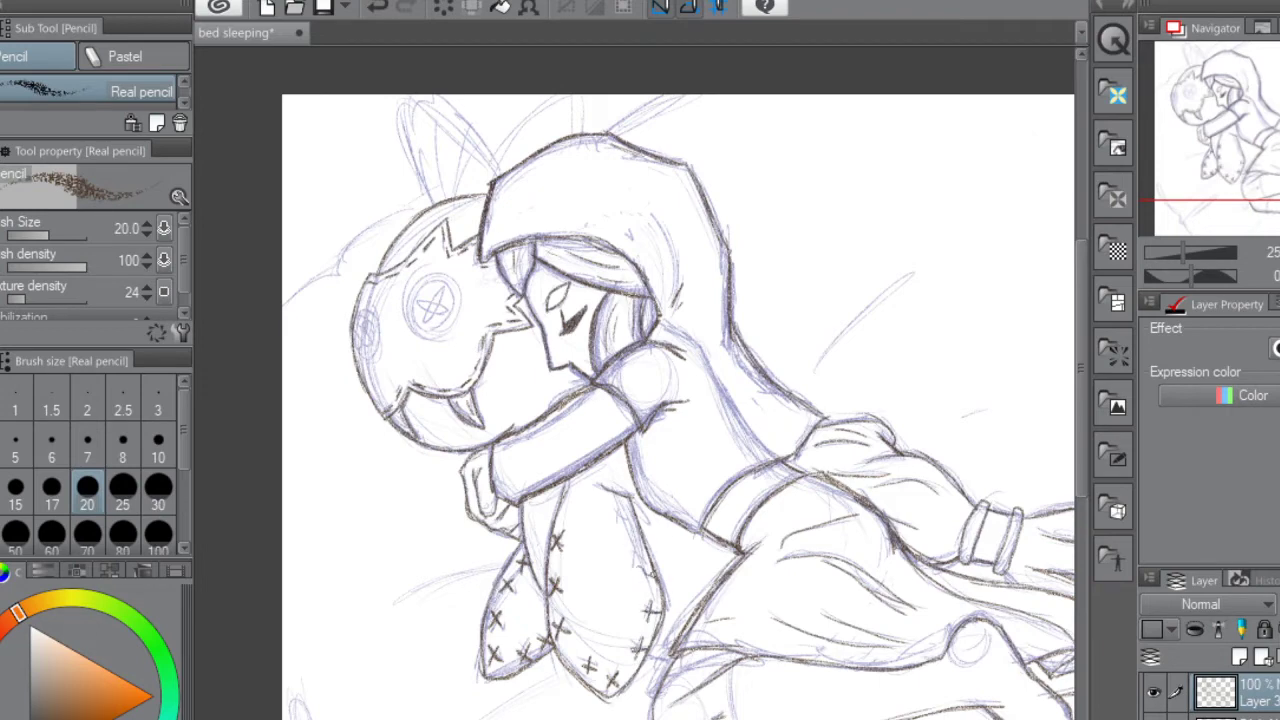
mouse_move(636, 563)
mouse_down()
mouse_move(650, 580)
mouse_move(638, 580)
mouse_up()
mouse_move(625, 534)
mouse_down()
mouse_move(639, 550)
mouse_move(627, 549)
mouse_up()
mouse_move(614, 504)
mouse_down()
mouse_move(630, 520)
mouse_move(562, 514)
mouse_up()
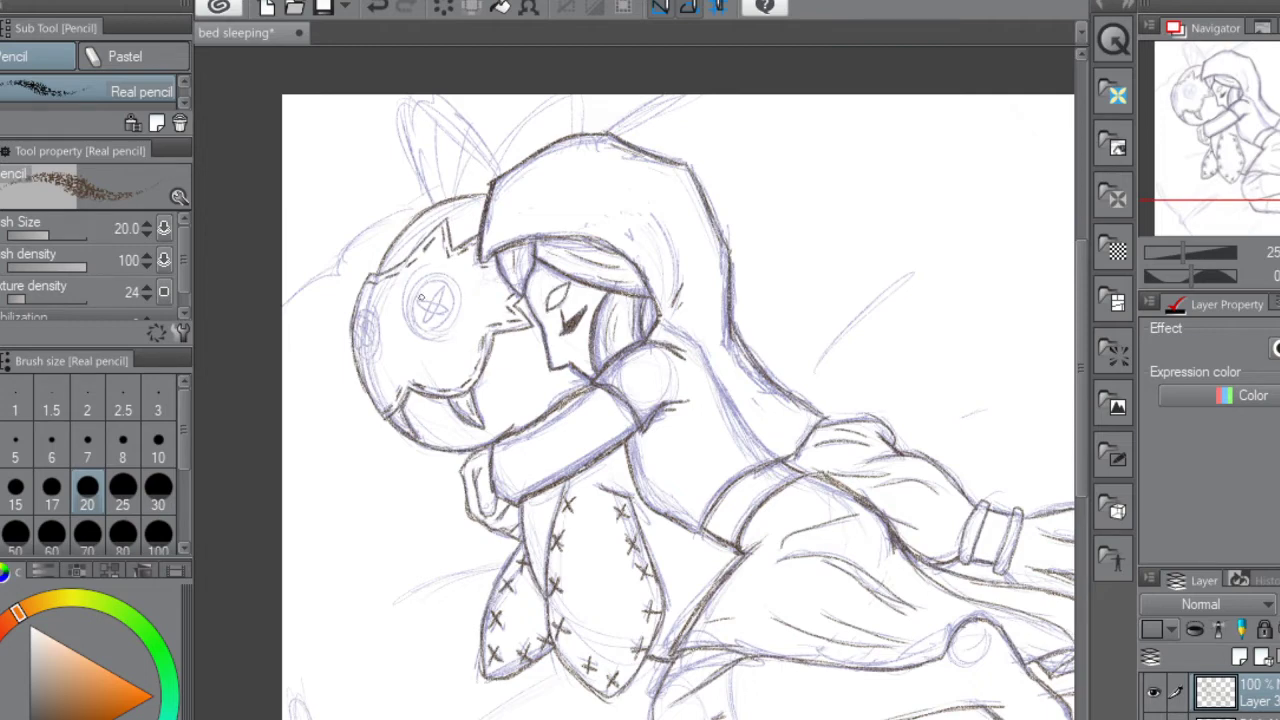
Draw the doll's two round button eyes with crossed threads, erasing the head outline where the side button overlaps it
mouse_move(427, 320)
mouse_down()
mouse_move(440, 290)
mouse_move(425, 322)
mouse_move(433, 301)
mouse_up()
drag(353, 331, 364, 344)
mouse_move(436, 304)
mouse_down()
mouse_move(446, 318)
mouse_move(424, 302)
mouse_up()
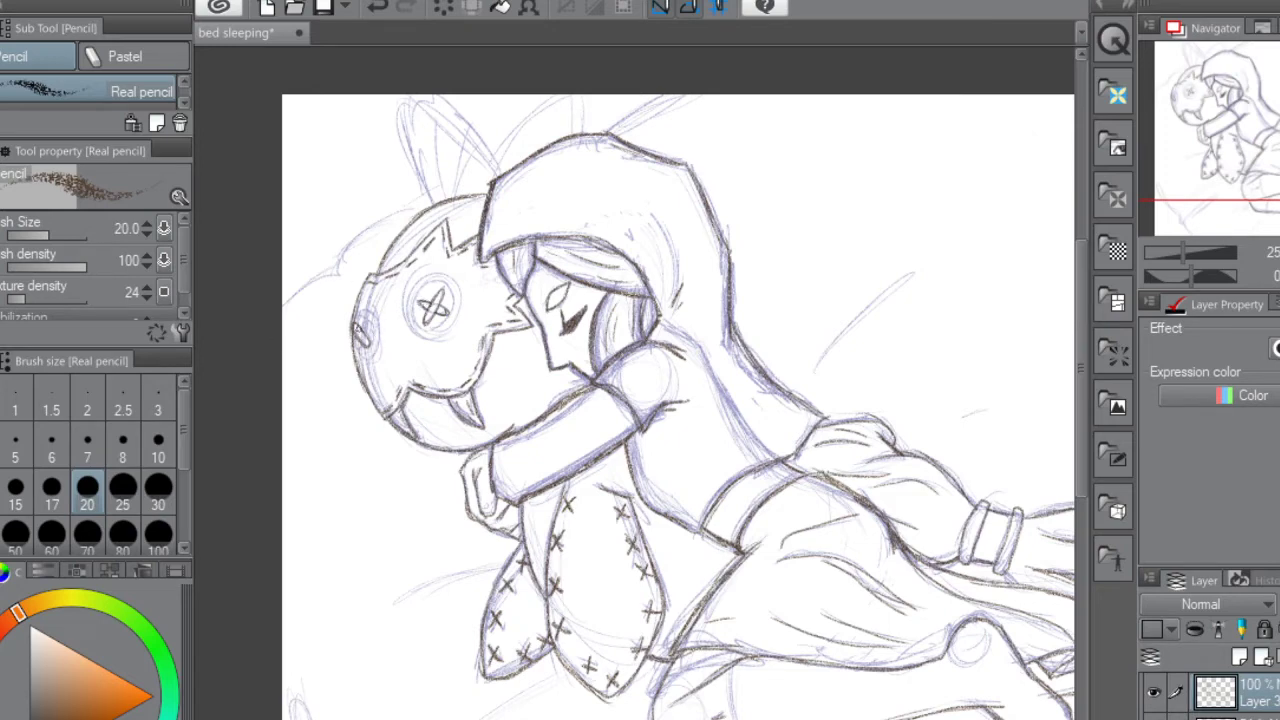
drag(360, 328, 362, 330)
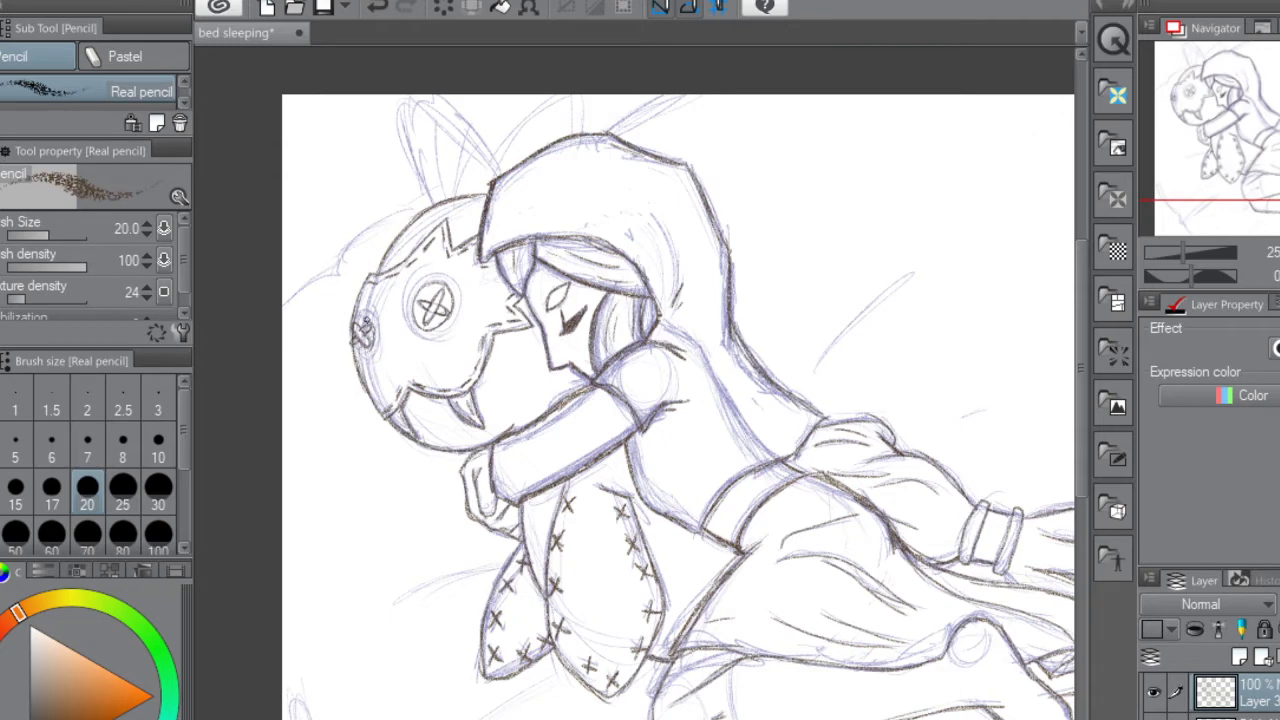
drag(374, 342, 369, 351)
drag(348, 318, 347, 329)
key(e)
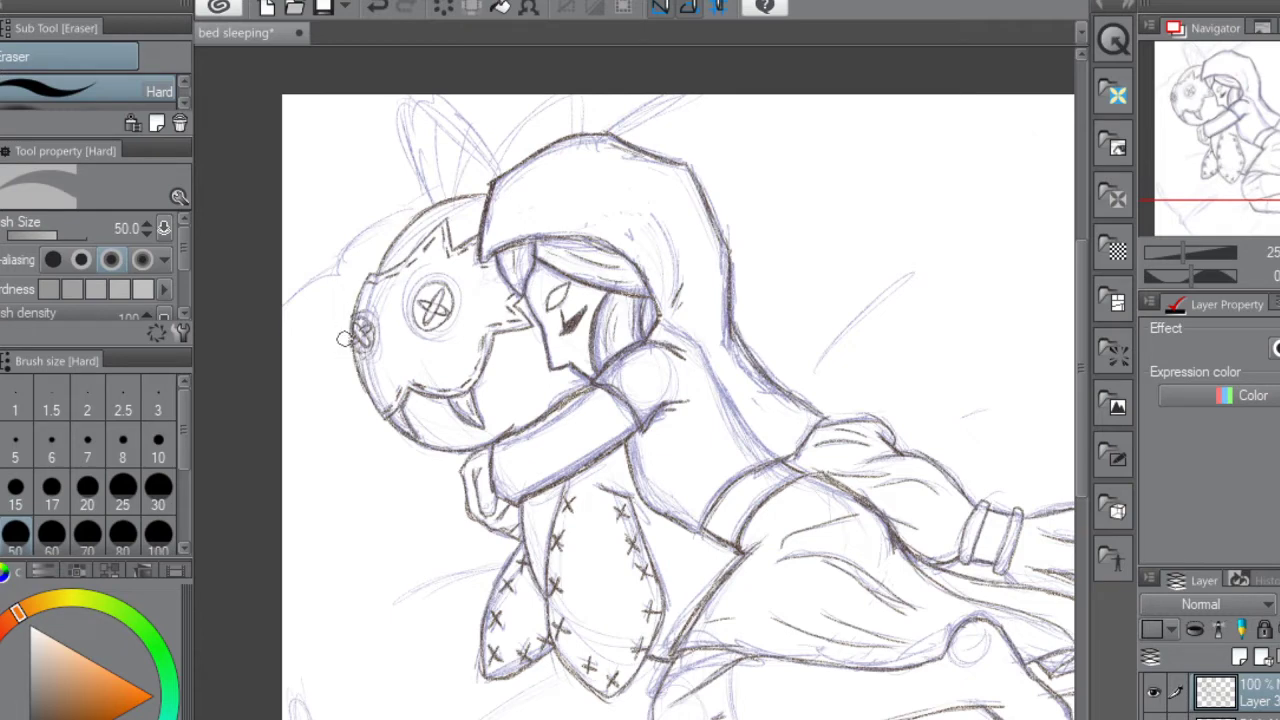
key(p)
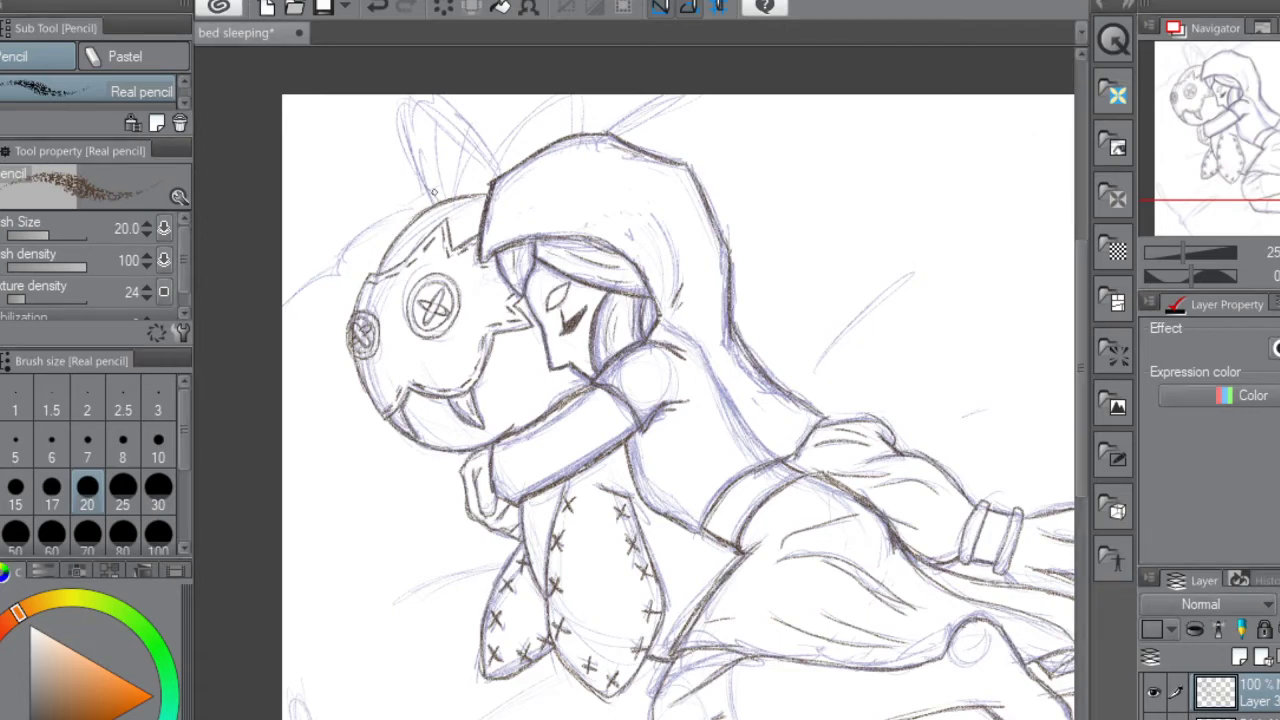
Outline the ear shapes above the doll's head and behind the hood, including their stitched seam lines
mouse_move(409, 148)
mouse_down()
mouse_move(415, 95)
mouse_move(404, 108)
mouse_move(432, 112)
mouse_move(435, 97)
mouse_move(503, 160)
mouse_move(436, 196)
mouse_up()
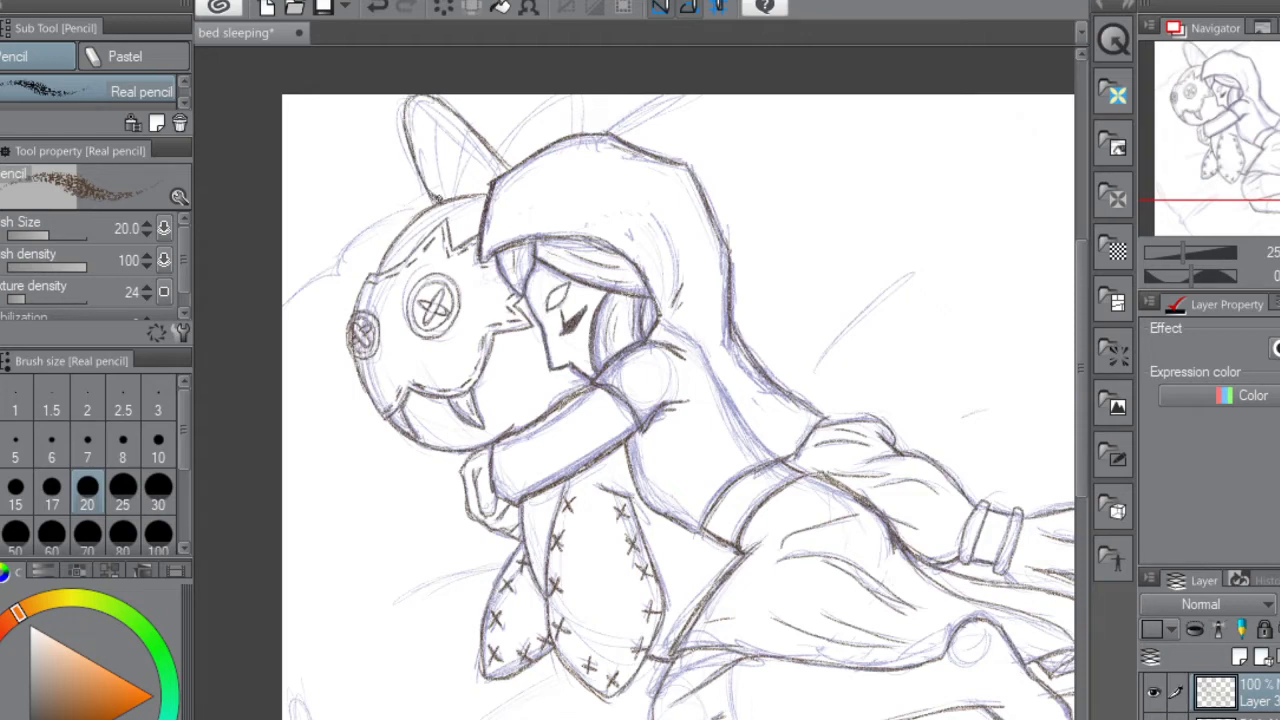
mouse_move(500, 160)
mouse_down()
mouse_move(512, 130)
mouse_move(560, 92)
mouse_move(587, 98)
mouse_move(586, 129)
mouse_up()
mouse_move(595, 130)
mouse_down()
mouse_move(642, 117)
mouse_move(641, 145)
mouse_move(620, 121)
mouse_move(631, 117)
mouse_move(596, 132)
mouse_up()
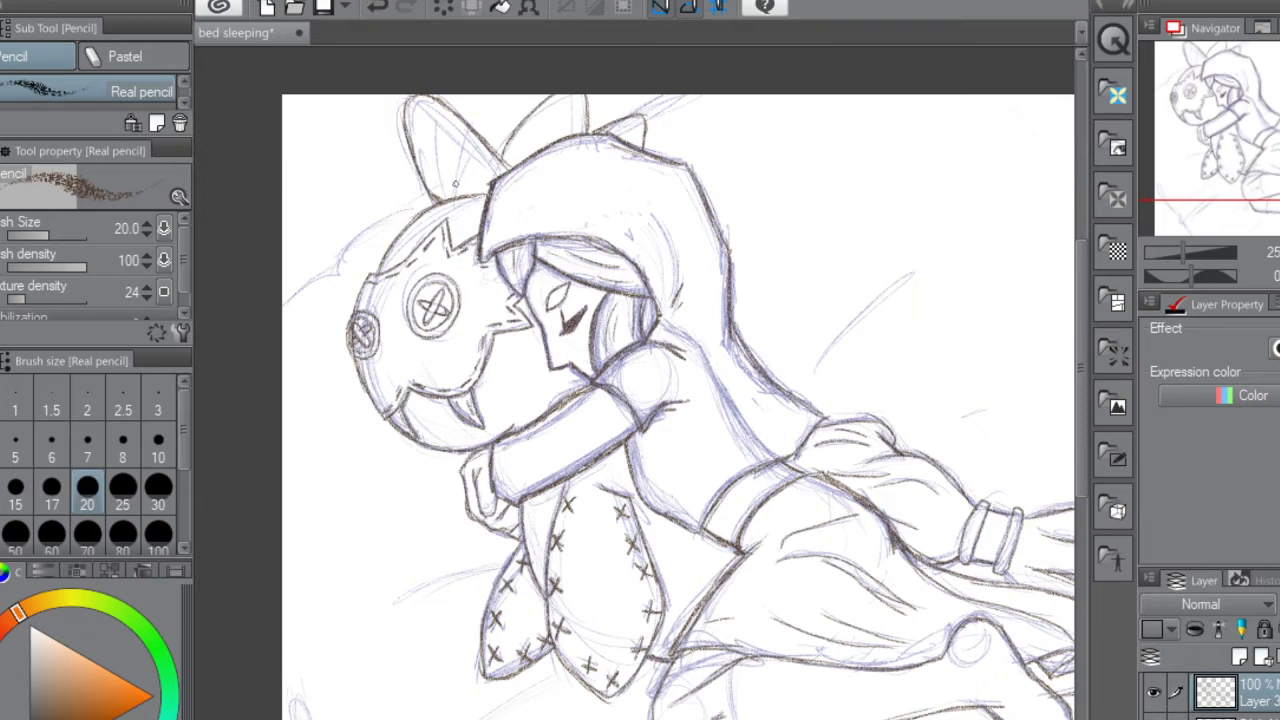
drag(482, 157, 495, 169)
mouse_move(584, 123)
mouse_down()
mouse_move(572, 129)
mouse_move(580, 105)
mouse_up()
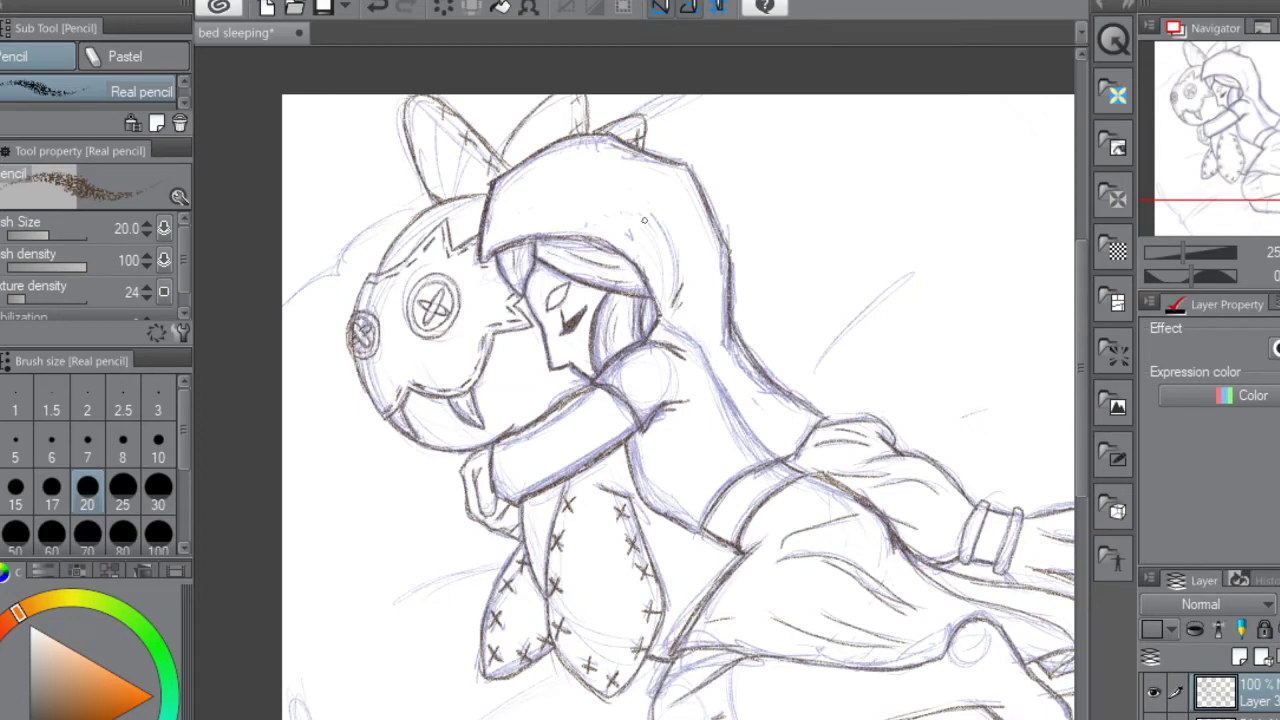
Trace the bedding creases behind the girl's back, below the doll's limbs and beside her bent knees
mouse_move(810, 375)
mouse_down()
mouse_move(913, 277)
mouse_move(843, 333)
mouse_up()
drag(947, 424, 1003, 406)
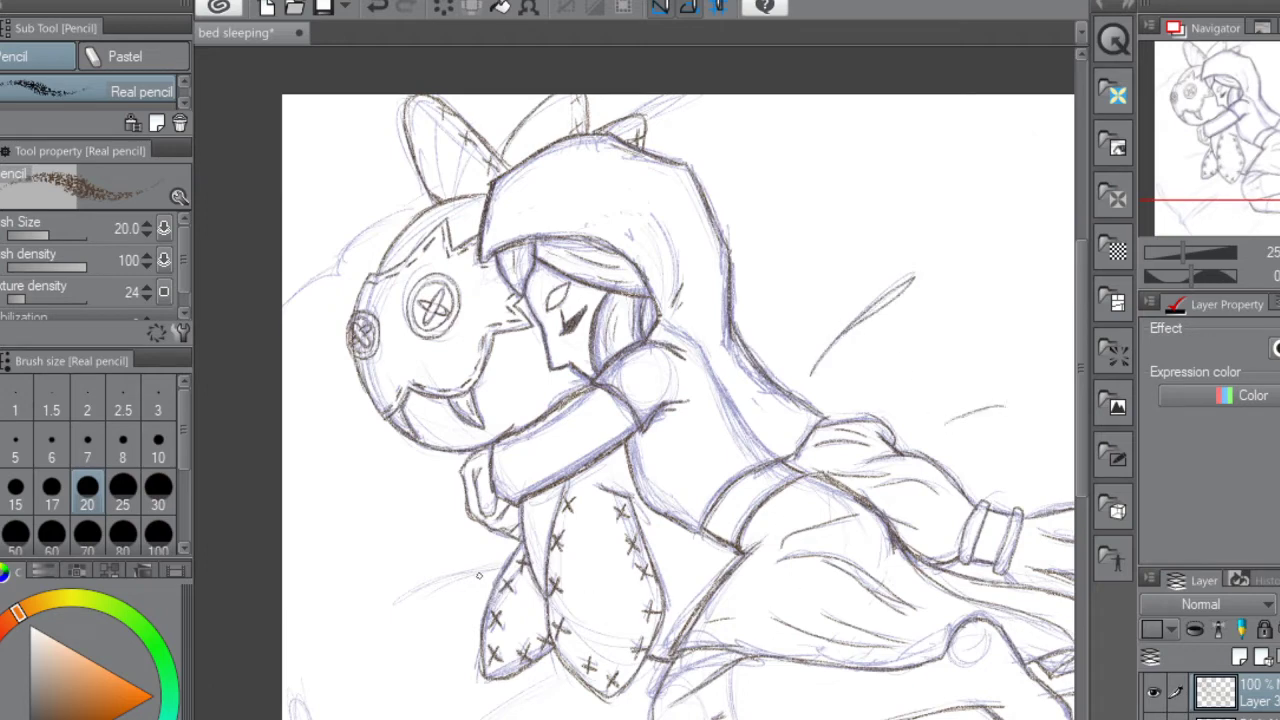
drag(492, 570, 382, 612)
drag(1086, 338, 1084, 396)
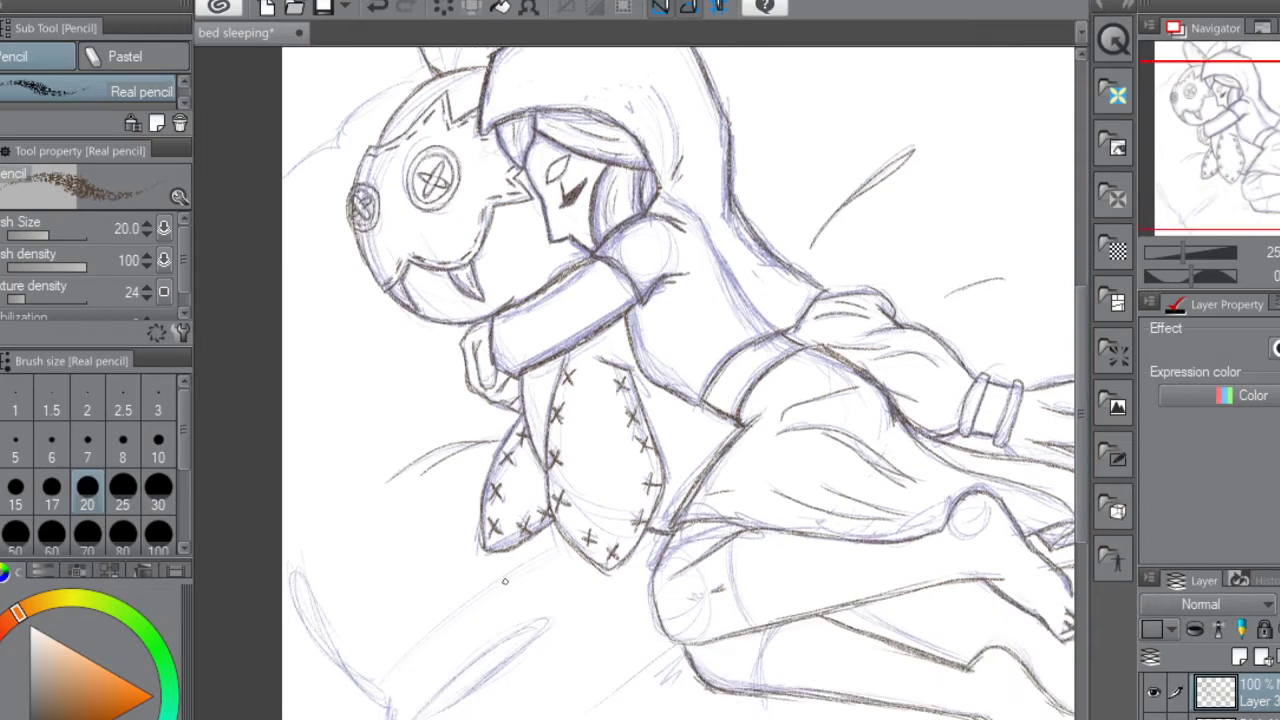
mouse_move(555, 548)
mouse_down()
mouse_move(441, 623)
mouse_move(381, 693)
mouse_move(477, 711)
mouse_move(425, 704)
mouse_move(507, 632)
mouse_move(546, 616)
mouse_up()
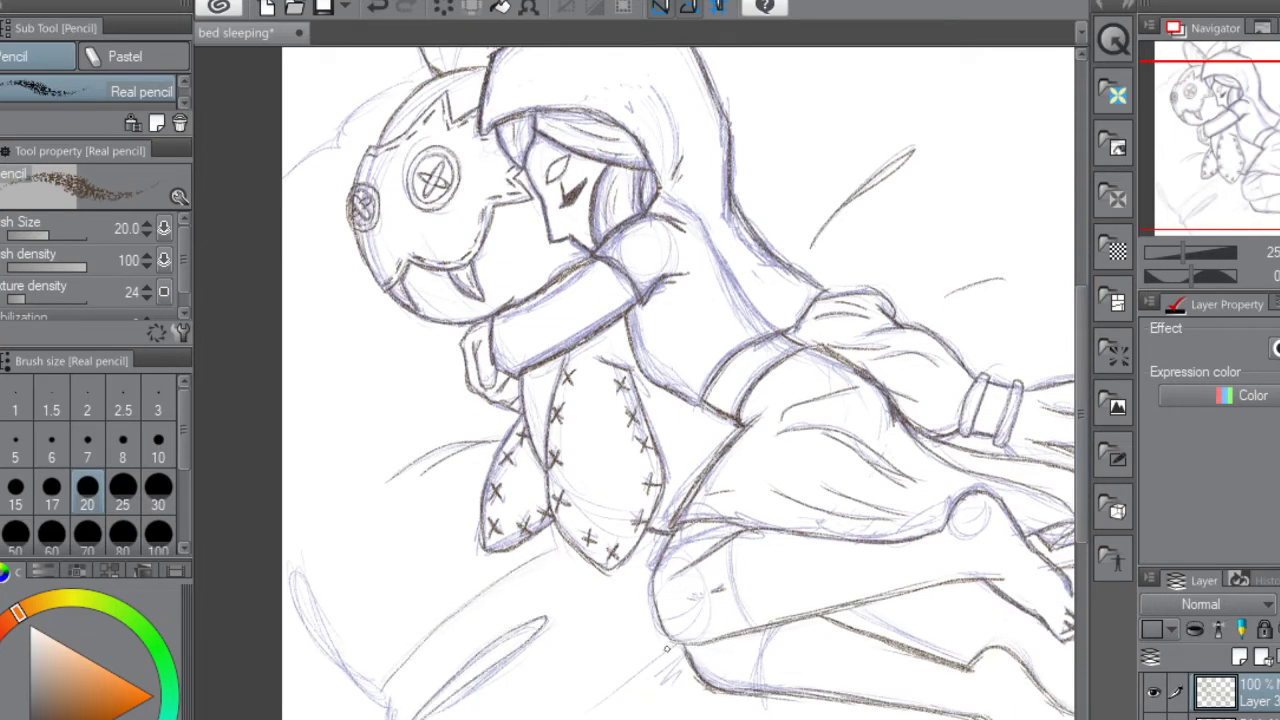
mouse_move(667, 649)
mouse_down()
mouse_move(590, 712)
mouse_move(660, 680)
mouse_move(660, 706)
mouse_up()
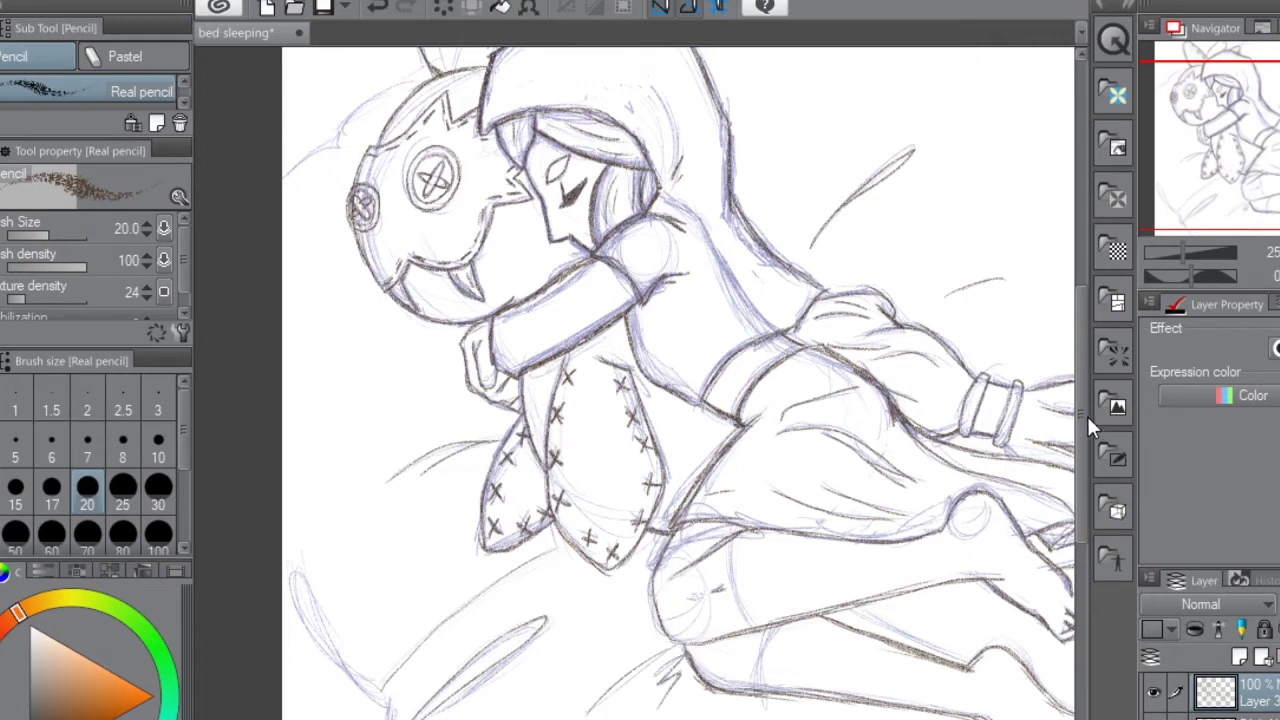
Outline the edge of the bedding in the canvas's lower-left corner, including its pinched corner fold
drag(1087, 416, 1088, 455)
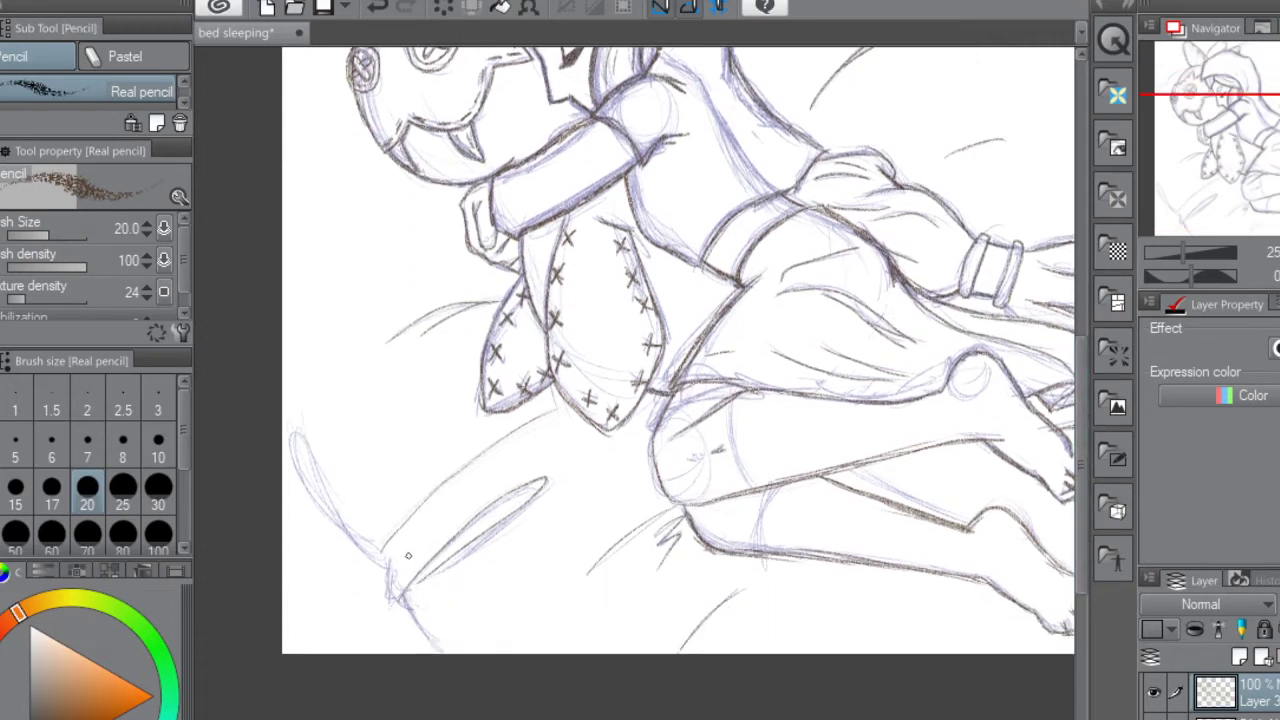
mouse_move(388, 560)
mouse_down()
mouse_move(386, 594)
mouse_move(438, 652)
mouse_up()
mouse_move(380, 569)
mouse_down()
mouse_move(282, 435)
mouse_move(334, 522)
mouse_up()
mouse_move(346, 532)
mouse_down()
mouse_move(281, 426)
mouse_move(338, 524)
mouse_up()
drag(296, 461, 321, 503)
mouse_move(360, 548)
mouse_down()
mouse_move(308, 496)
mouse_move(341, 535)
mouse_move(282, 425)
mouse_up()
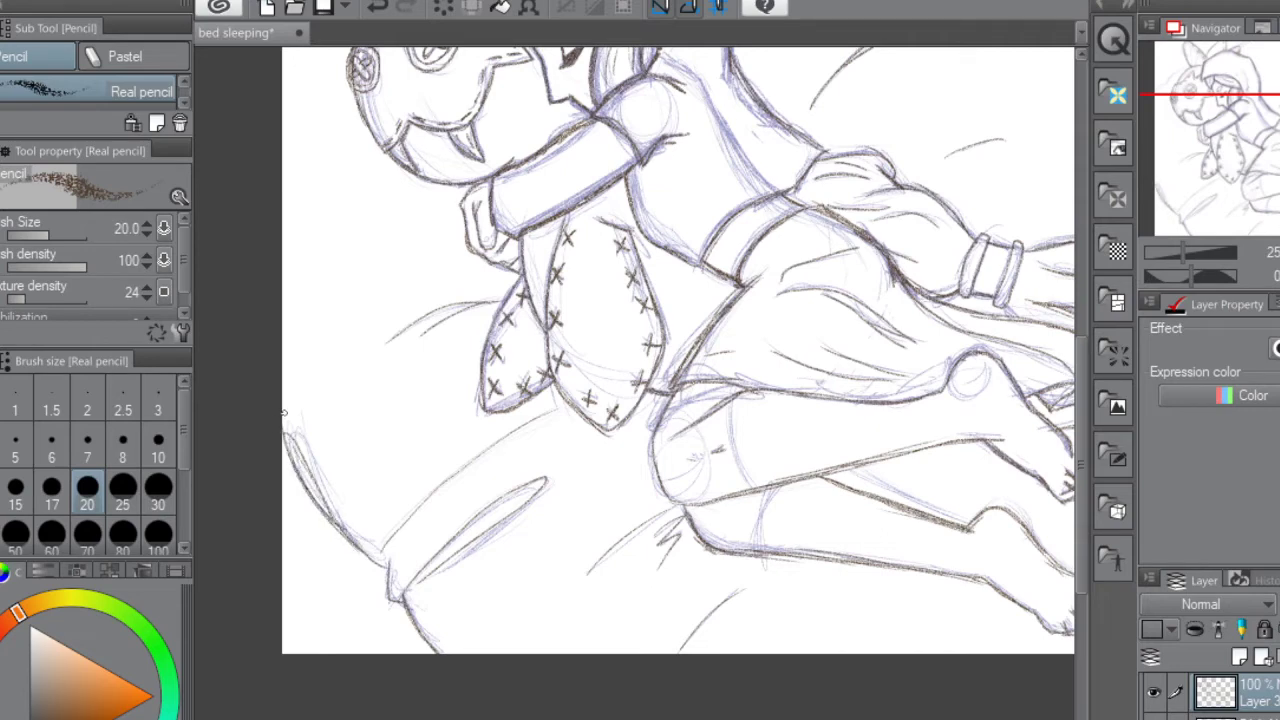
Trace the pillow's curved outline behind the doll's head and the short edge line behind the hood
drag(1079, 437, 1079, 346)
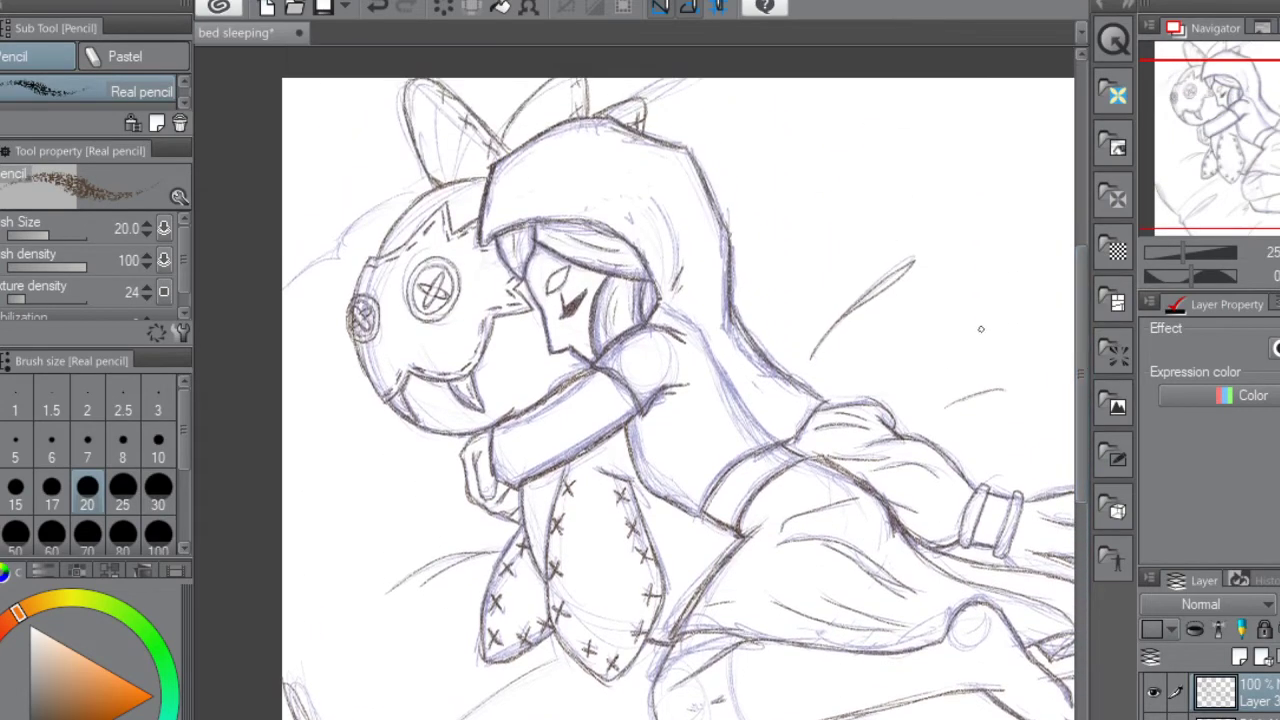
mouse_move(338, 252)
mouse_down()
mouse_move(274, 299)
mouse_move(340, 250)
mouse_move(362, 213)
mouse_move(406, 193)
mouse_up()
drag(622, 98, 672, 78)
drag(630, 96, 672, 78)
Draw the bedding creases above the trailing sash and beyond the girl's feet
scroll(635, 398, right, 5)
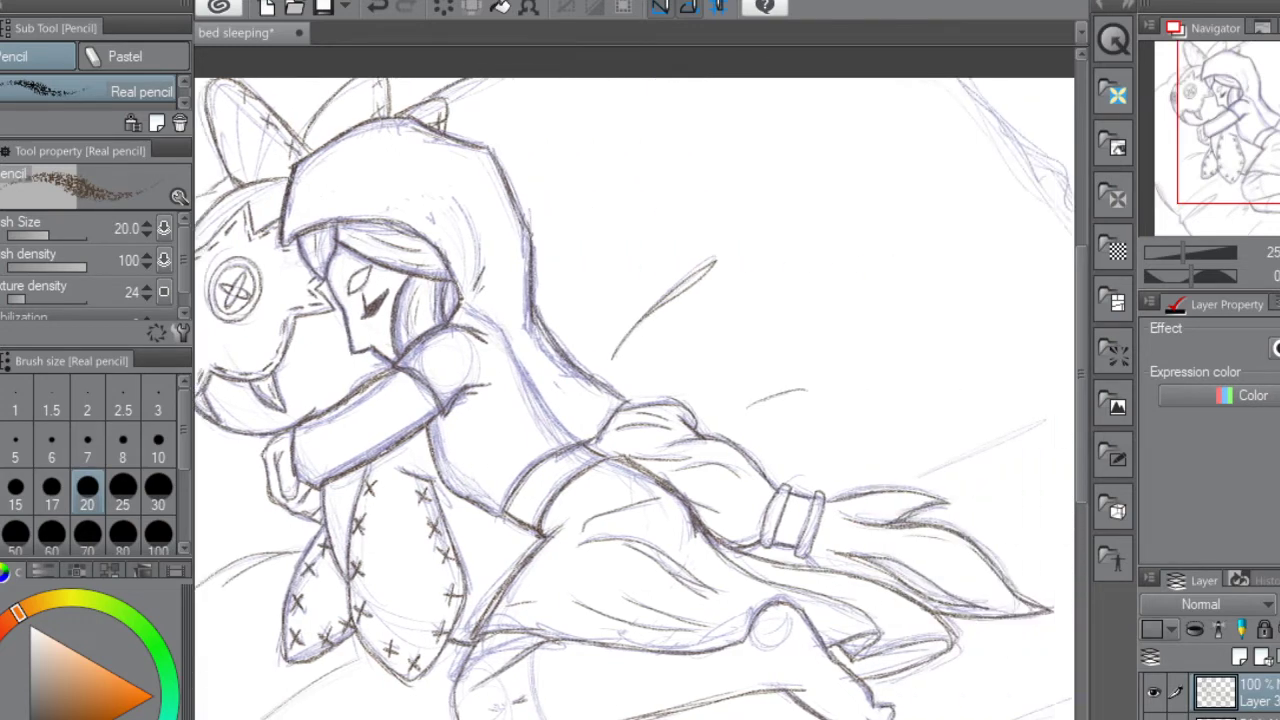
mouse_move(701, 476)
mouse_down()
mouse_move(820, 422)
mouse_move(729, 459)
mouse_up()
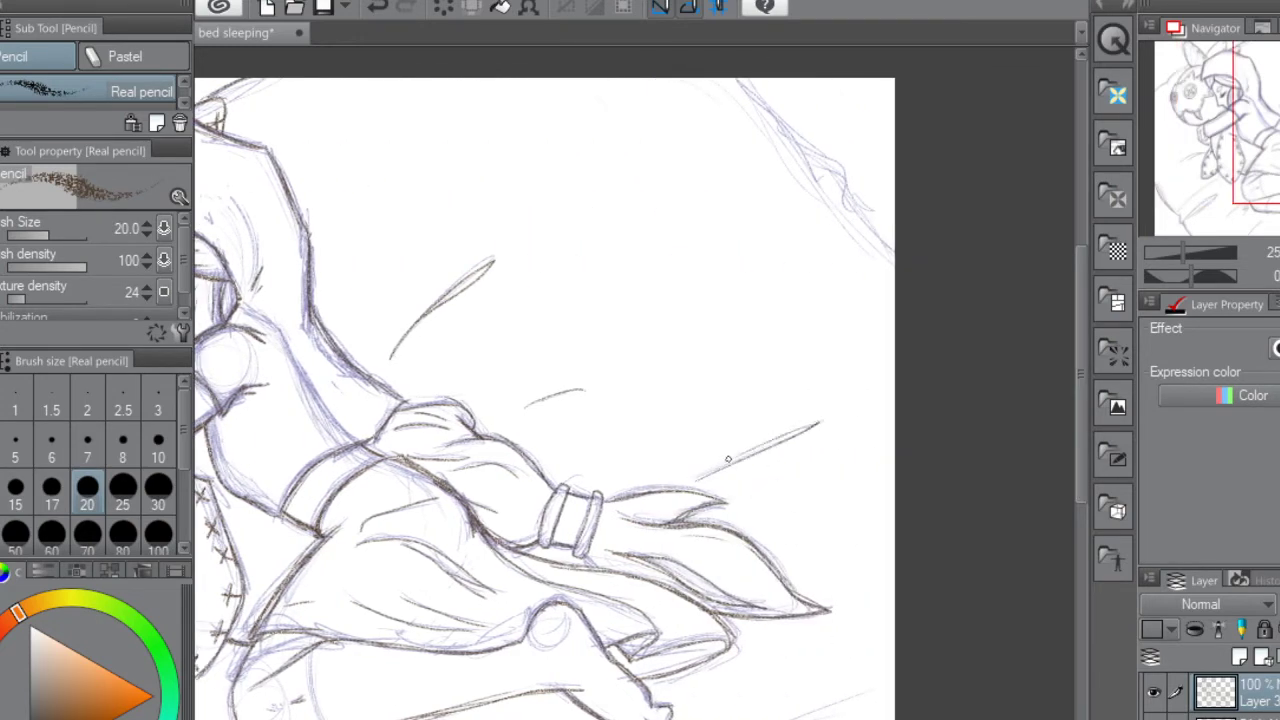
drag(796, 718, 862, 704)
mouse_move(738, 78)
mouse_down()
mouse_move(847, 175)
mouse_move(849, 164)
mouse_move(864, 214)
mouse_move(904, 241)
mouse_up()
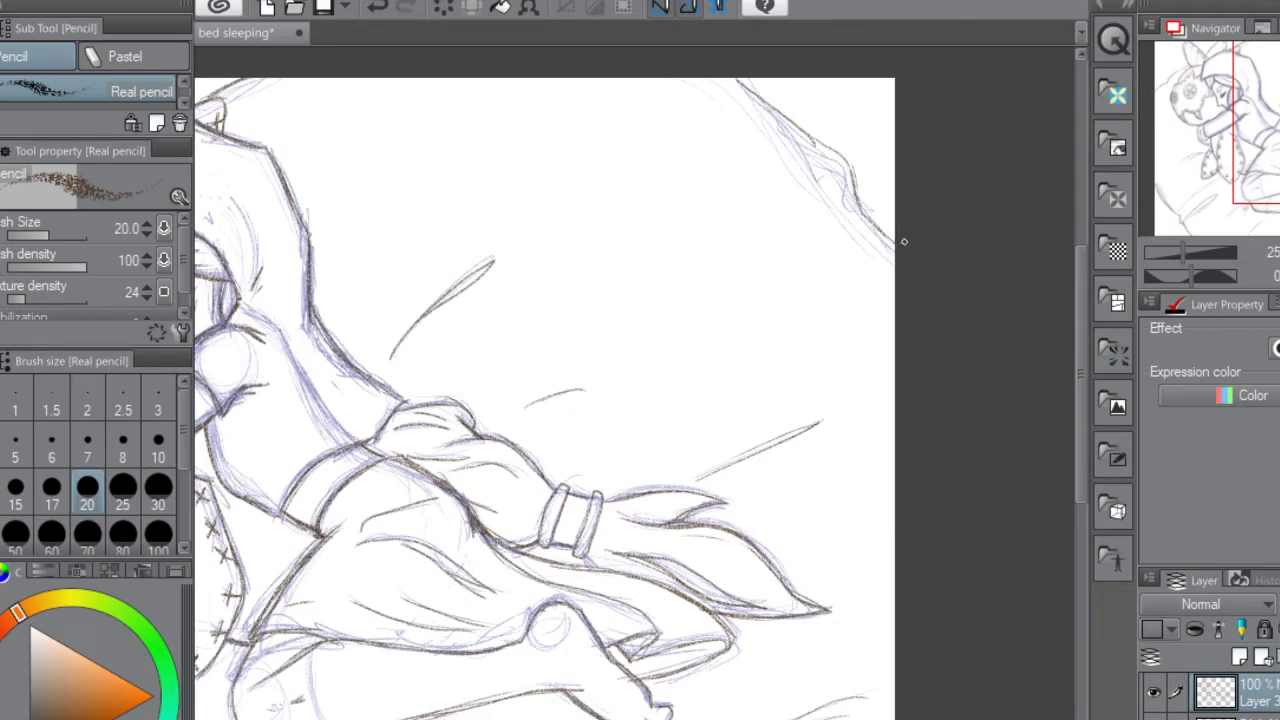
key(e)
mouse_move(894, 249)
mouse_down()
mouse_move(839, 146)
mouse_move(900, 249)
mouse_move(833, 160)
mouse_move(847, 164)
mouse_move(775, 95)
mouse_move(731, 76)
mouse_move(803, 141)
mouse_up()
Trace the notched bedding edge across the canvas's upper-right corner with the pencil, reinforcing it with overlapping strokes
key(p)
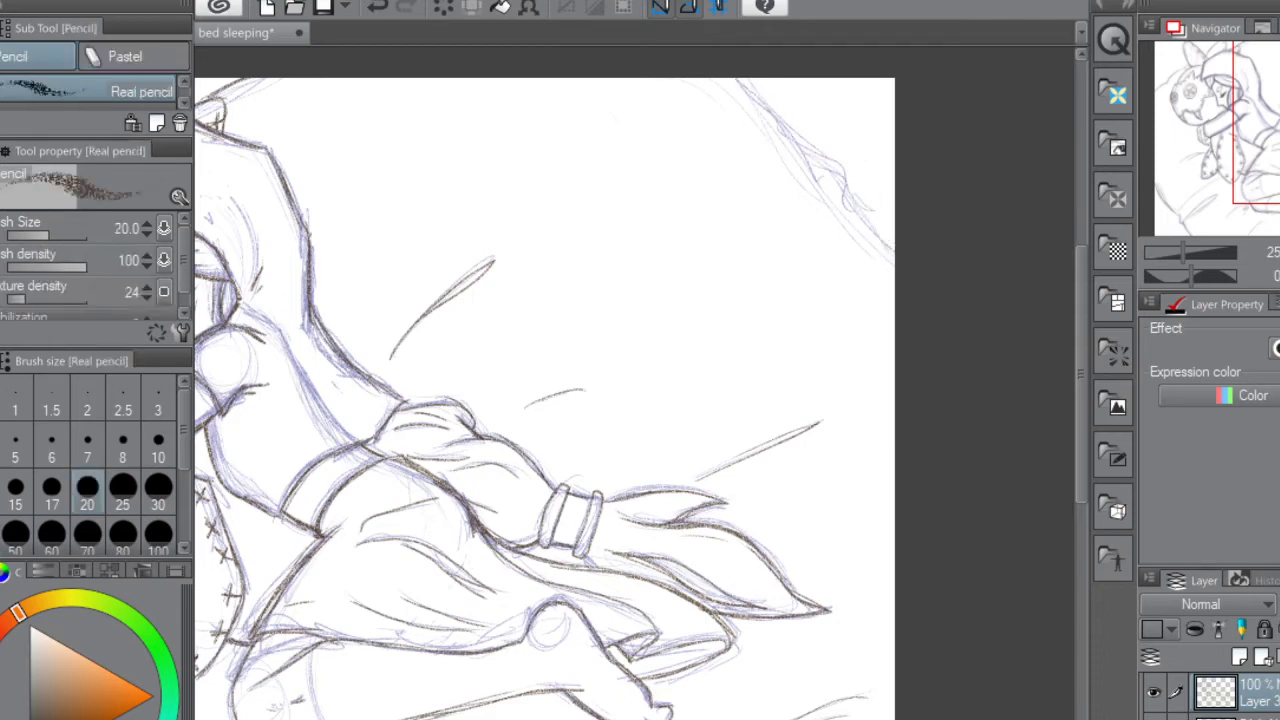
mouse_move(806, 147)
mouse_down()
mouse_move(848, 167)
mouse_move(847, 192)
mouse_move(894, 252)
mouse_up()
drag(852, 190, 890, 243)
mouse_move(806, 142)
mouse_down()
mouse_move(733, 70)
mouse_move(797, 127)
mouse_move(786, 106)
mouse_move(806, 140)
mouse_move(748, 76)
mouse_up()
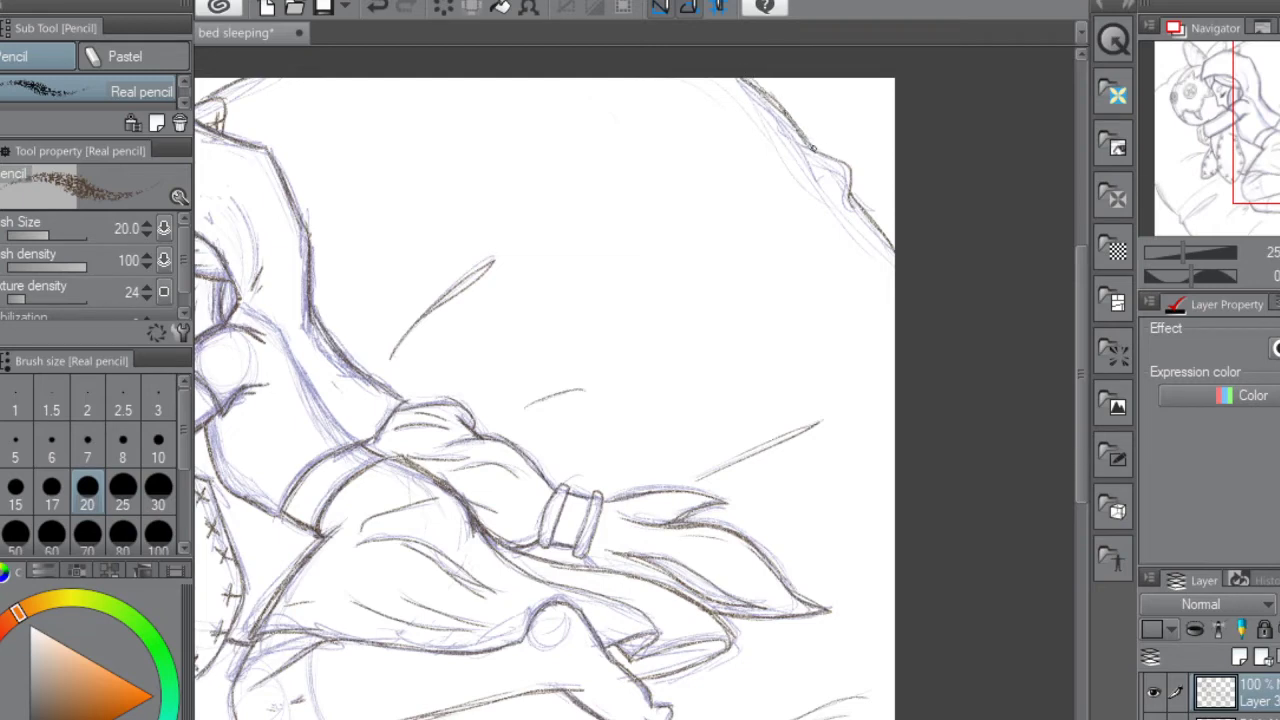
mouse_move(813, 148)
mouse_down()
mouse_move(844, 163)
mouse_move(848, 201)
mouse_move(850, 175)
mouse_move(881, 230)
mouse_up()
Hide the blue sketch and review the whole line drawing on its own
scroll(634, 398, left, 3)
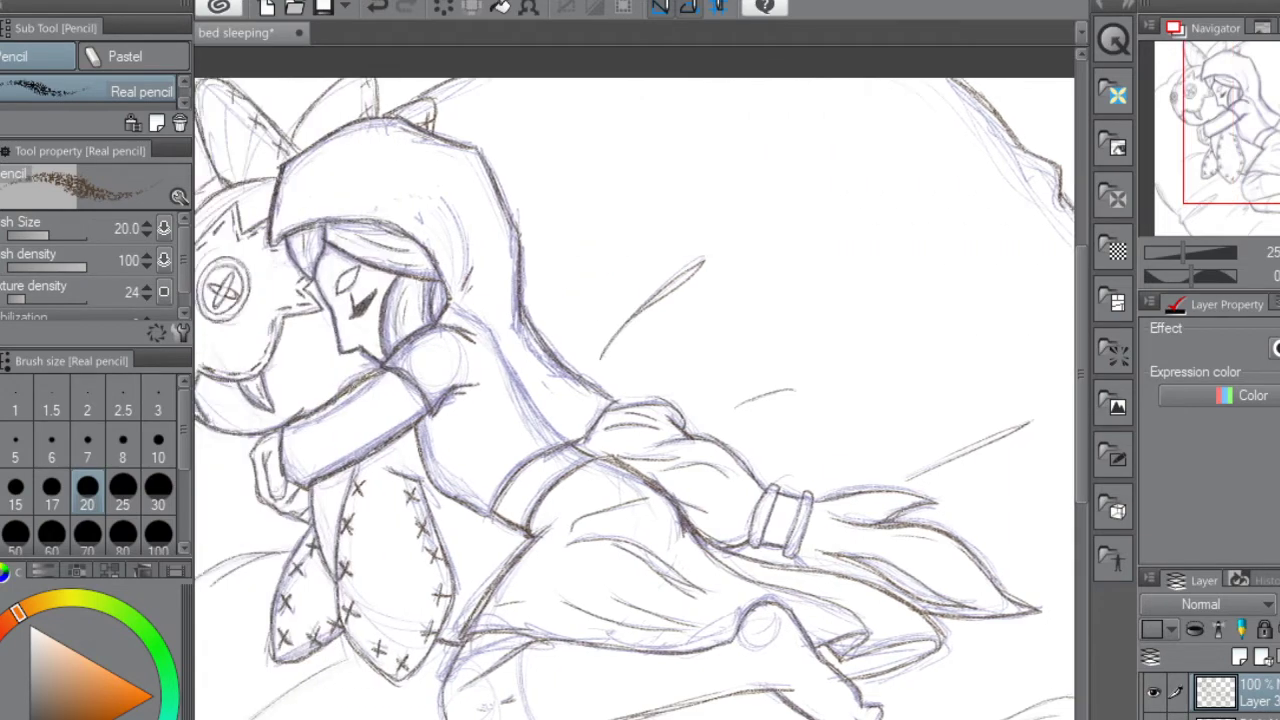
key(ctrl+minus)
key(ctrl+minus)
key(ctrl+minus)
key(ctrl+minus)
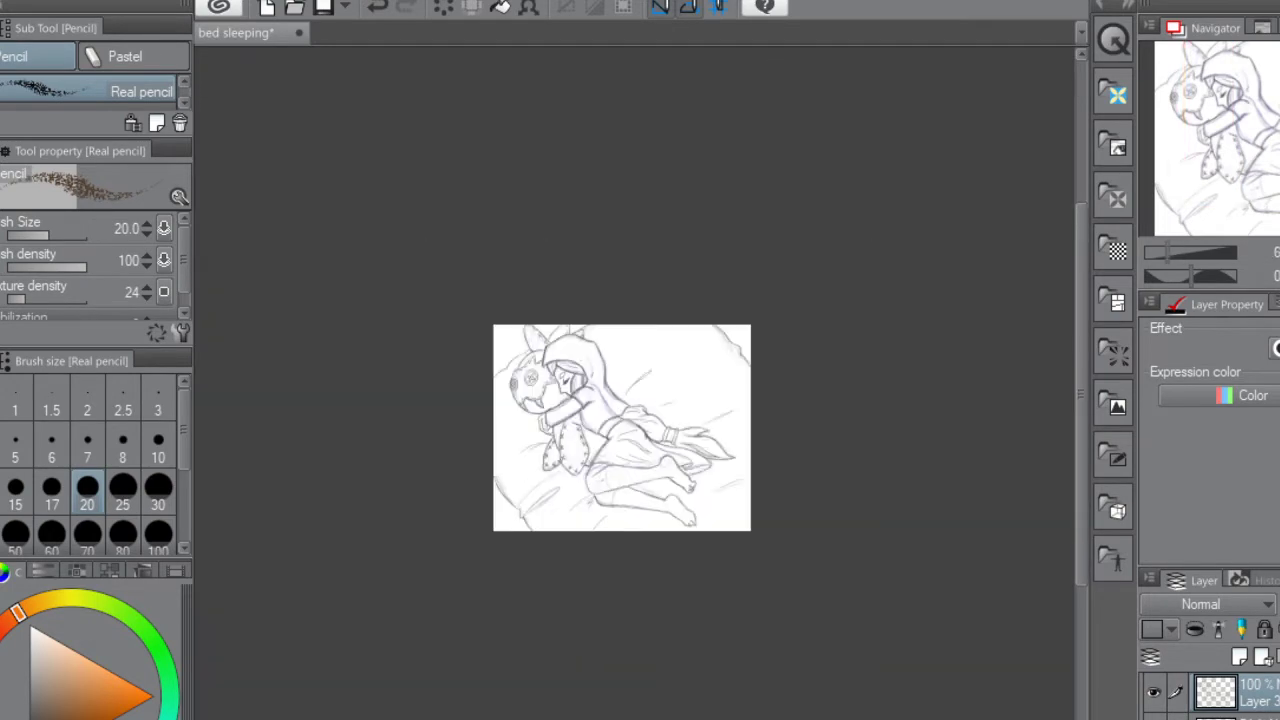
scroll(620, 428, up, 3)
scroll(620, 428, down, 1)
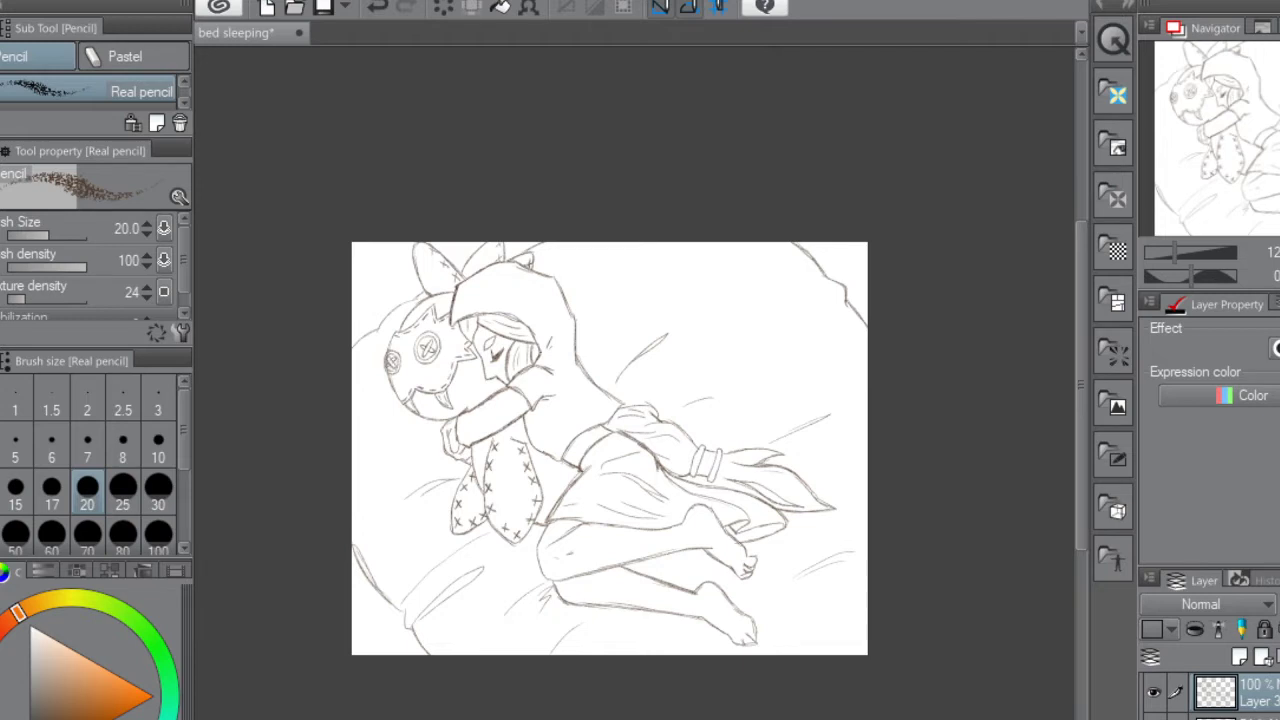
Fill the gap between the two rings of the sash tie with diagonal hatching
key(ctrl+plus)
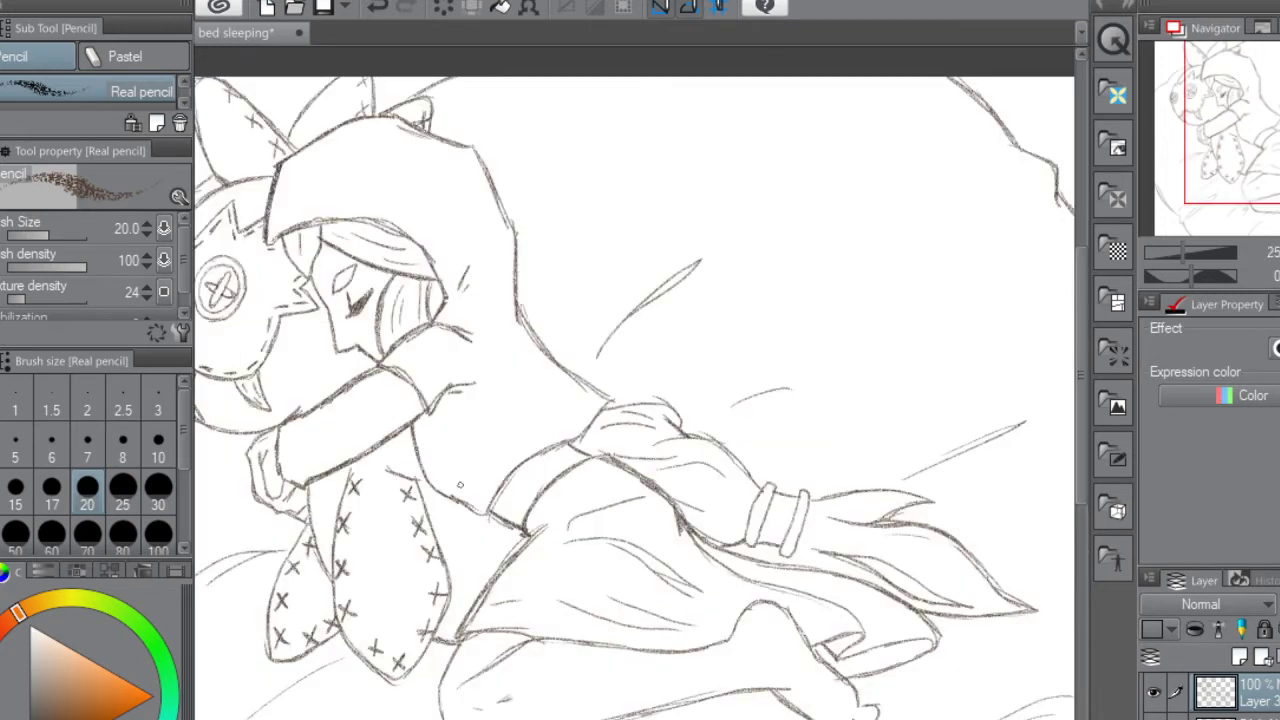
mouse_move(788, 495)
mouse_down()
mouse_move(766, 510)
mouse_move(760, 538)
mouse_up()
scroll(634, 398, left, 2)
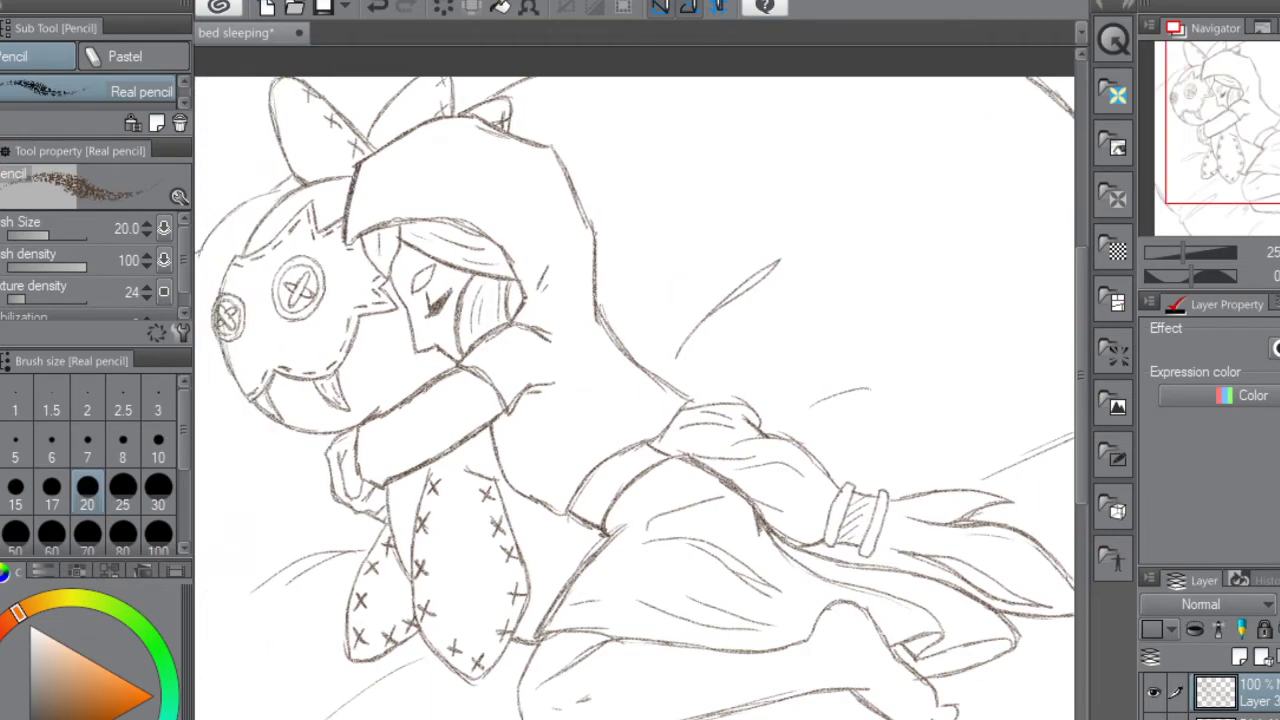
Draw short vertical fold strokes beneath the bedding edge in the canvas's lower-left corner
key(ctrl+minus)
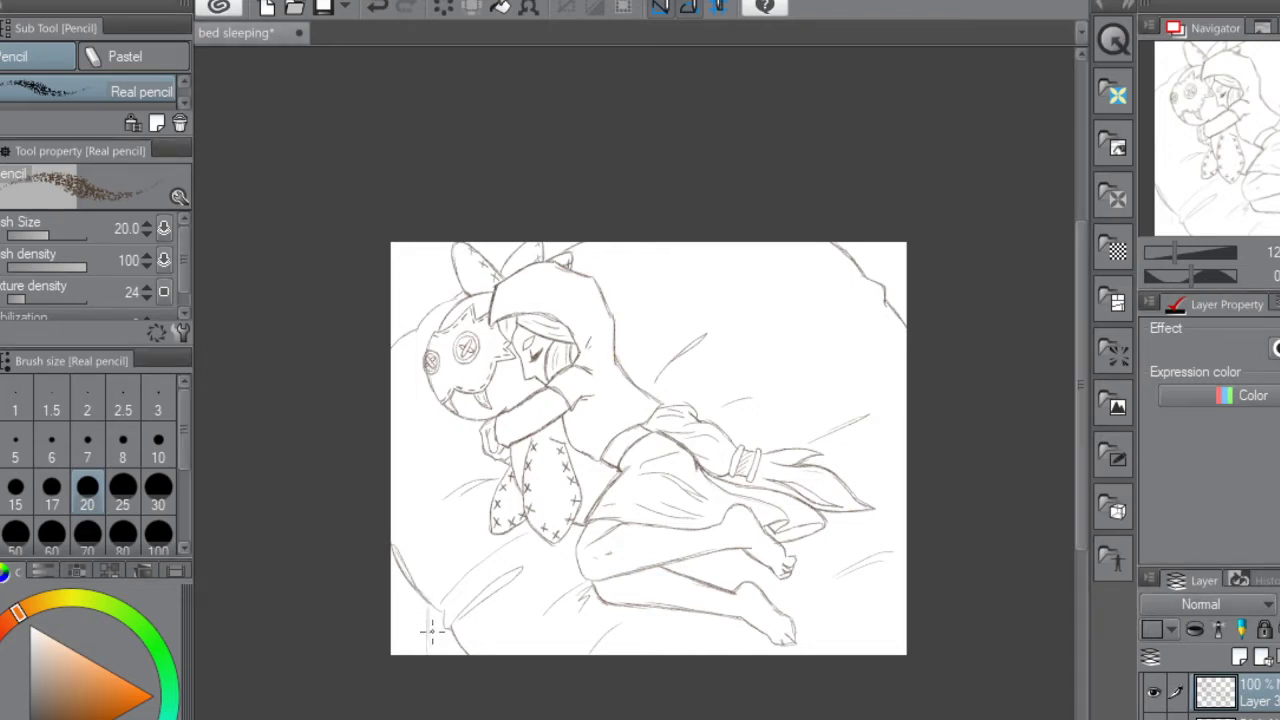
mouse_move(429, 652)
mouse_down()
mouse_move(430, 601)
mouse_move(426, 637)
mouse_move(428, 618)
mouse_up()
drag(427, 650, 431, 608)
drag(430, 652, 430, 603)
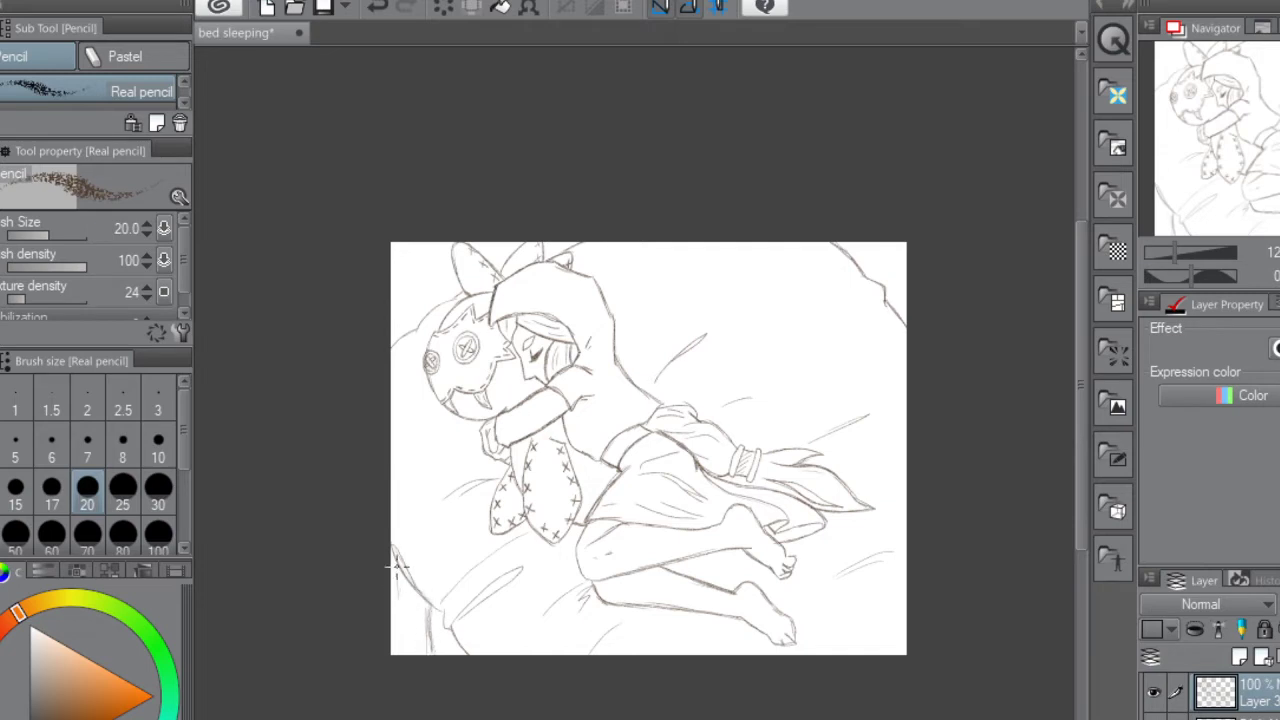
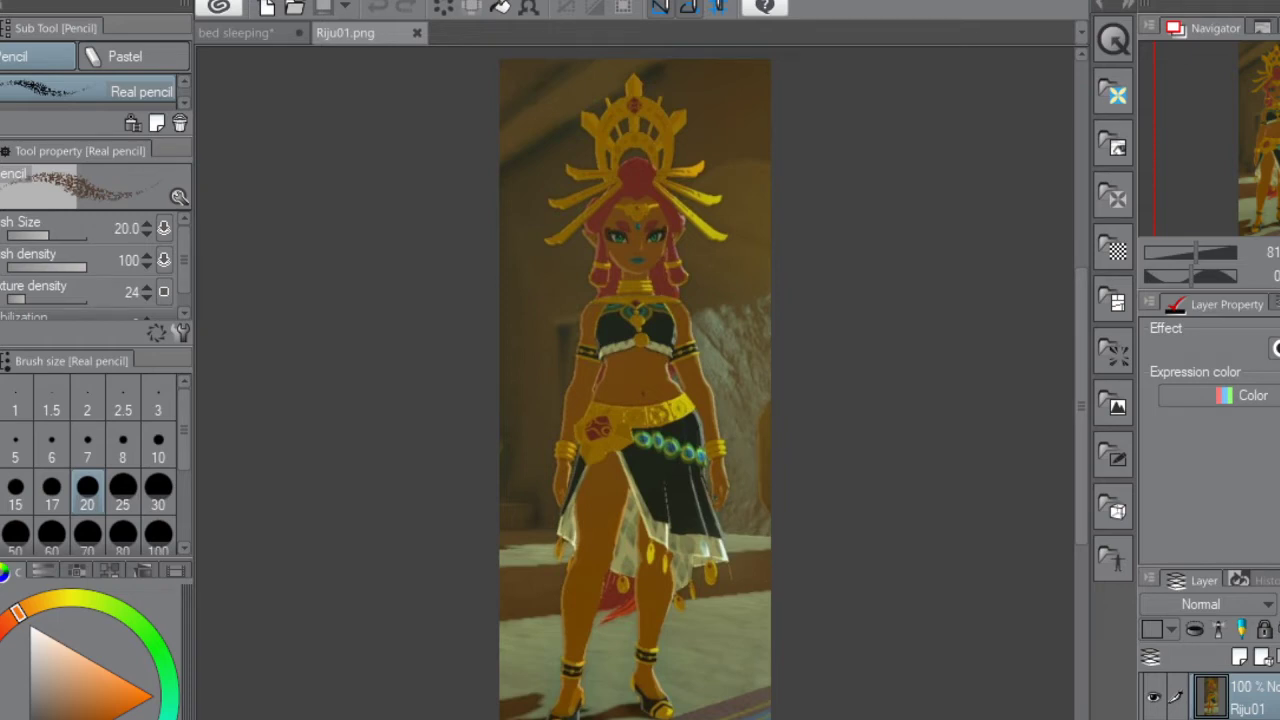
Sample the red of the character's hair in Riju01.png and add a new layer beneath the line art in the bed sleeping drawing
right_click(638, 185)
click(254, 38)
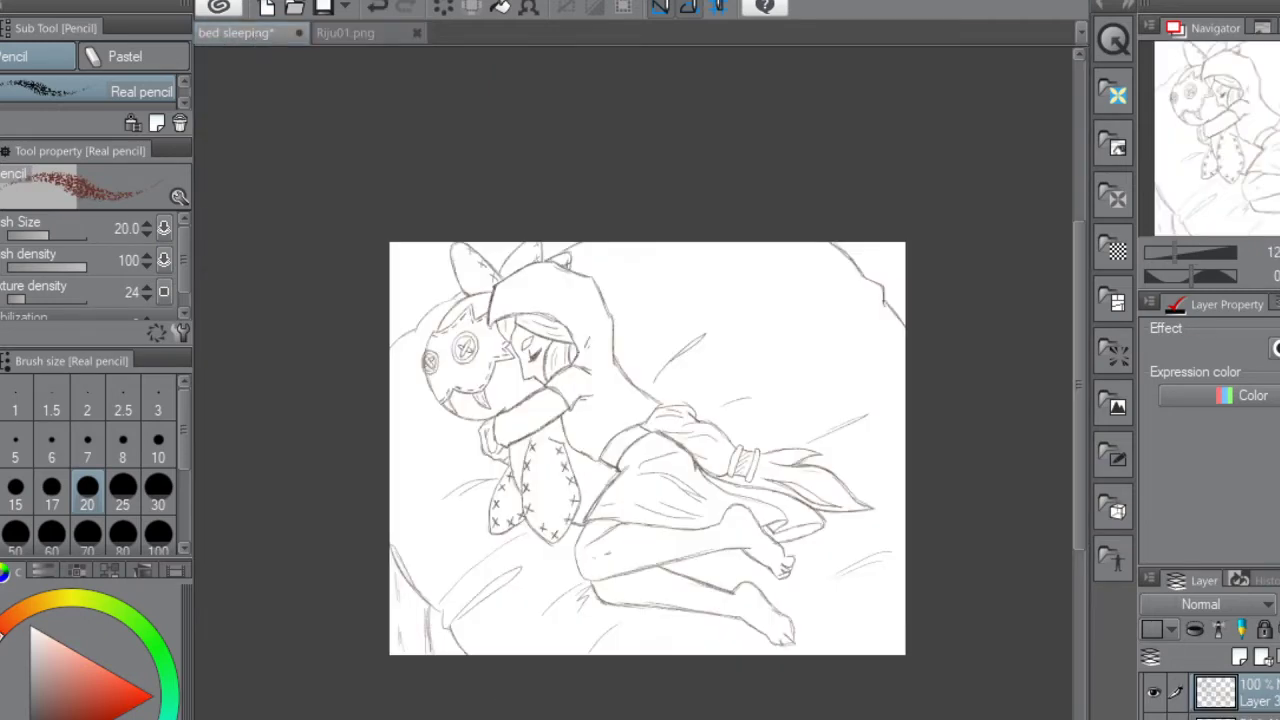
click(1240, 714)
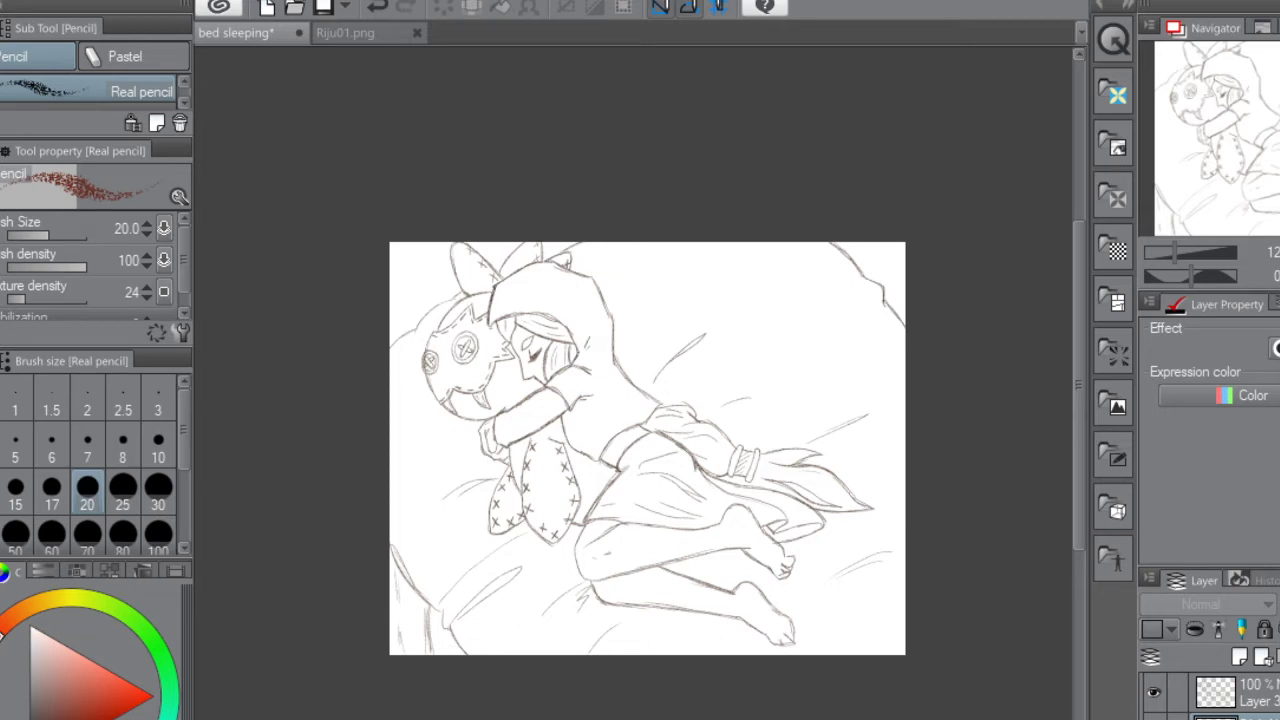
click(1240, 657)
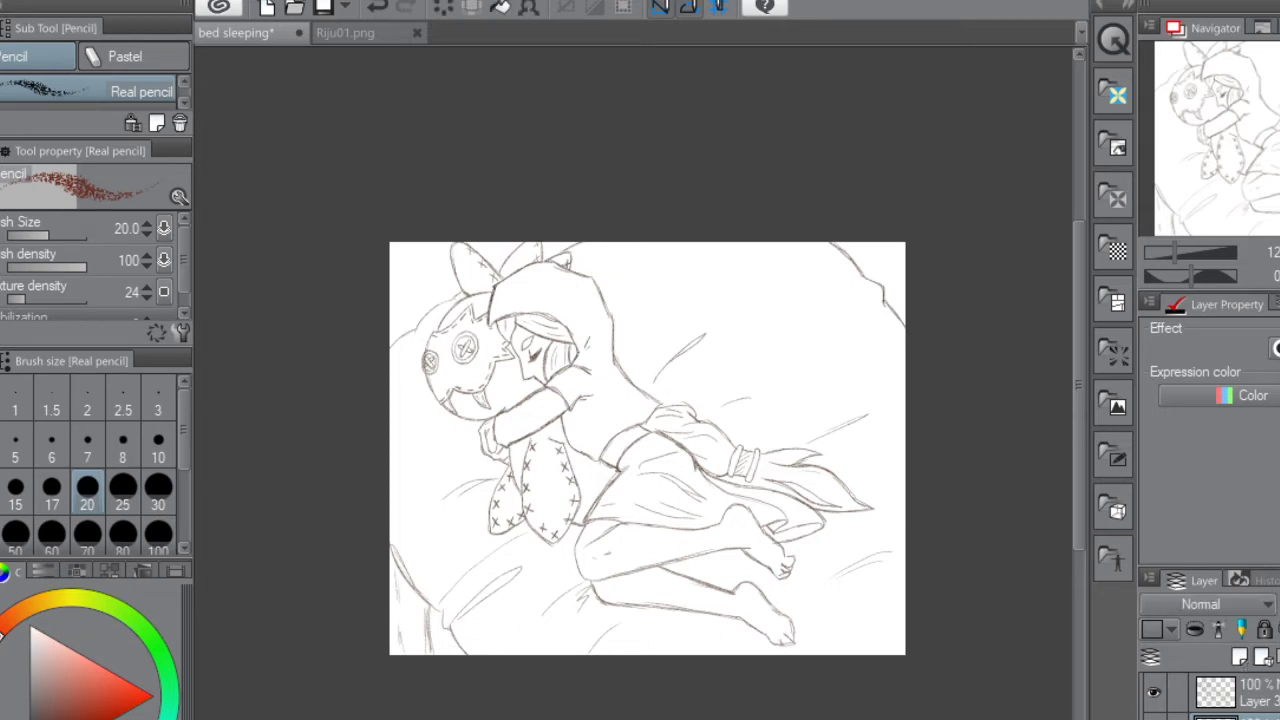
Paint a dark red swatch in the canvas's upper-left corner with the Mapping pen and enlarge the brush to 100
key(p)
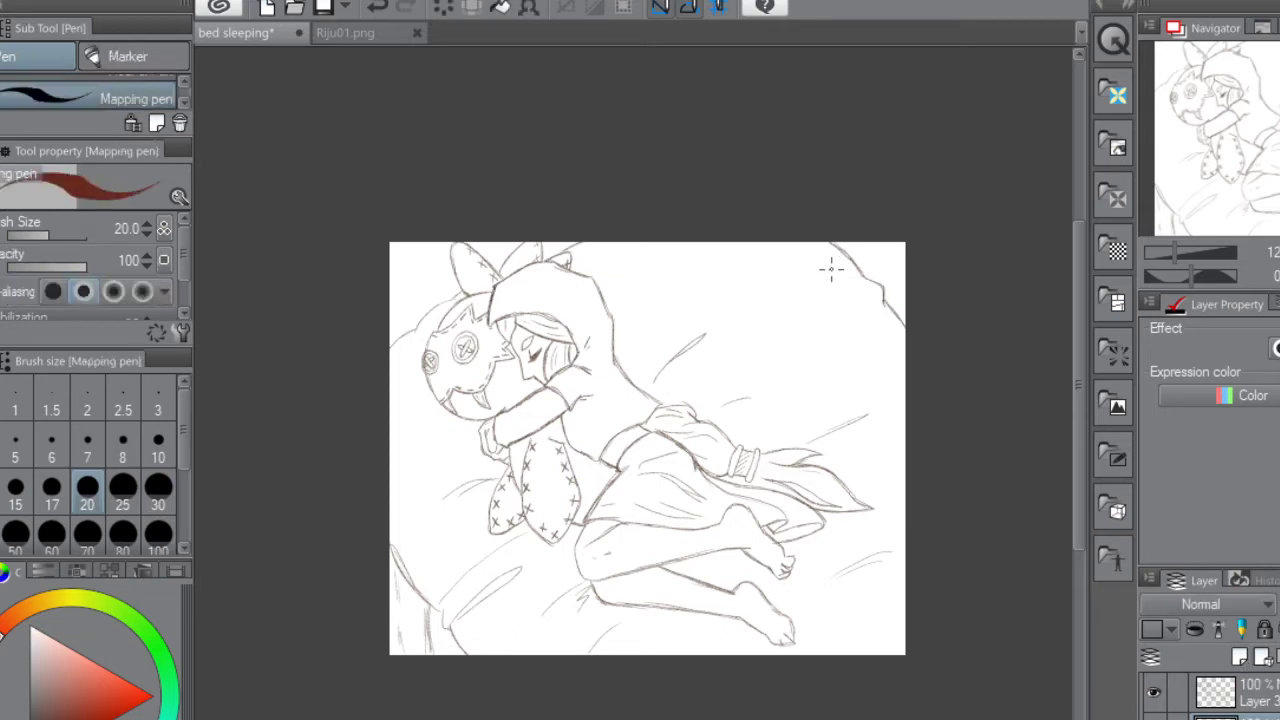
click(397, 251)
key(ctrl+plus)
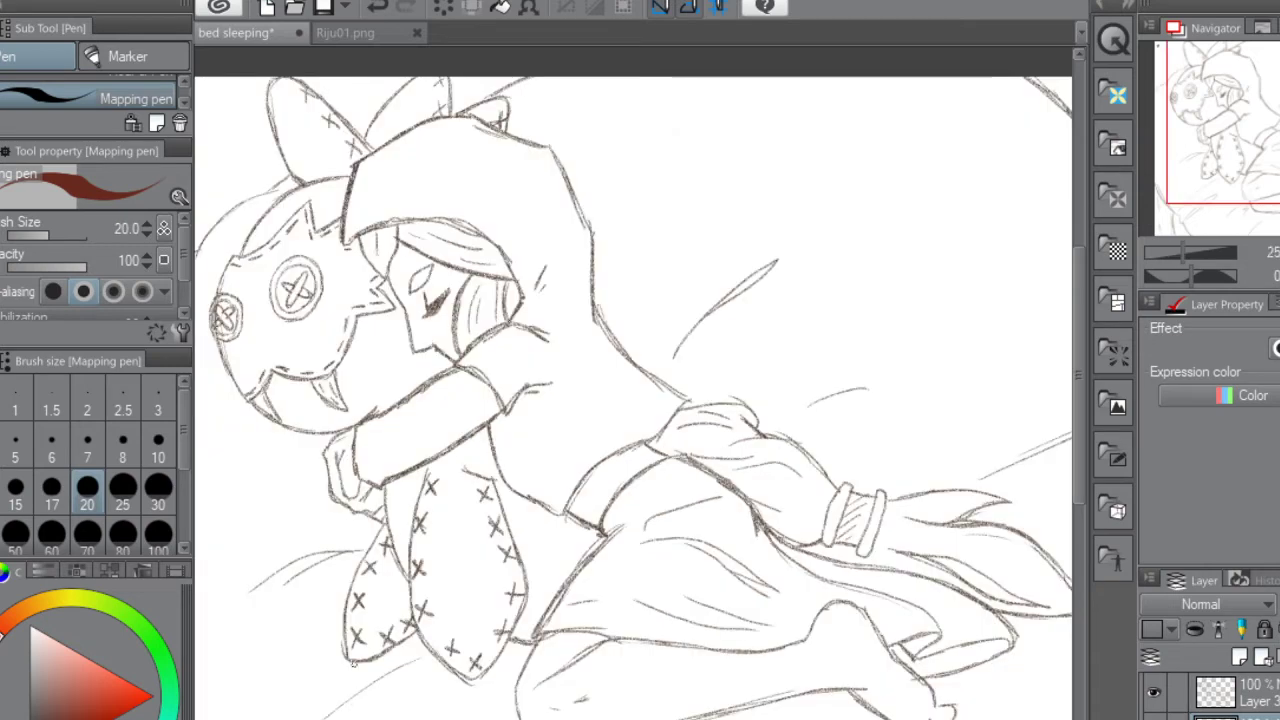
drag(1079, 359, 1079, 308)
scroll(633, 468, left, 3)
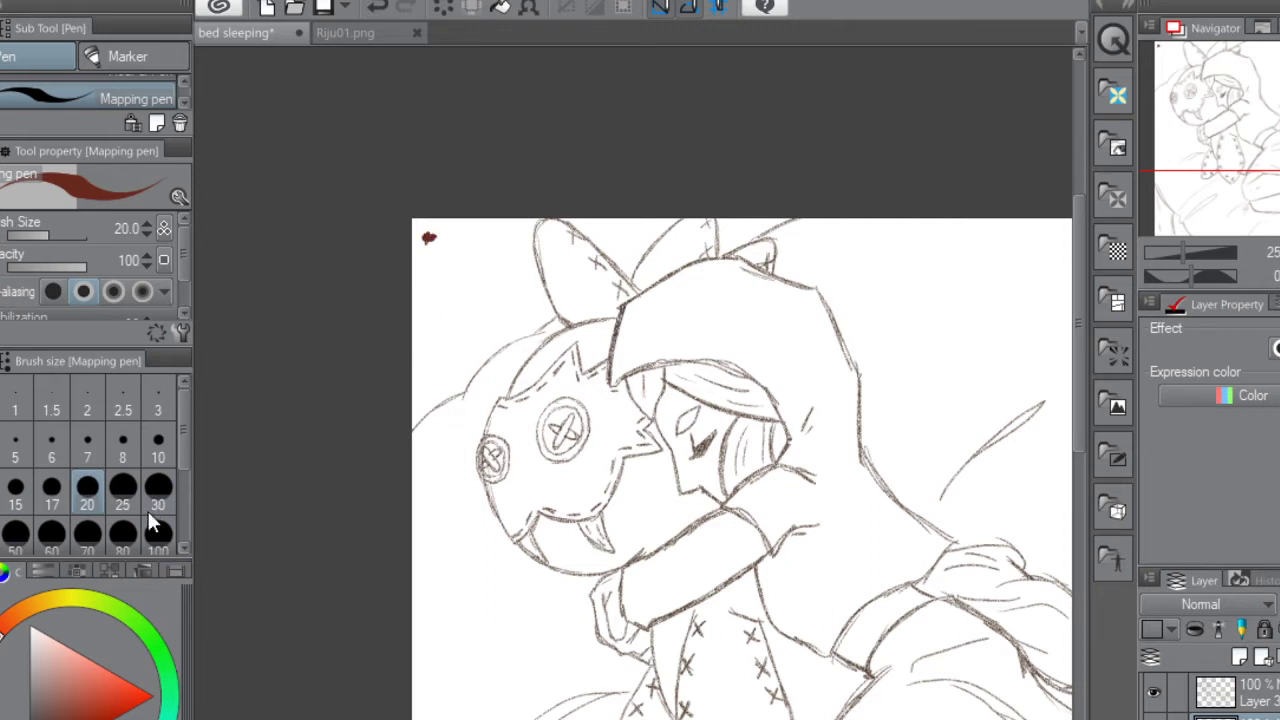
click(158, 538)
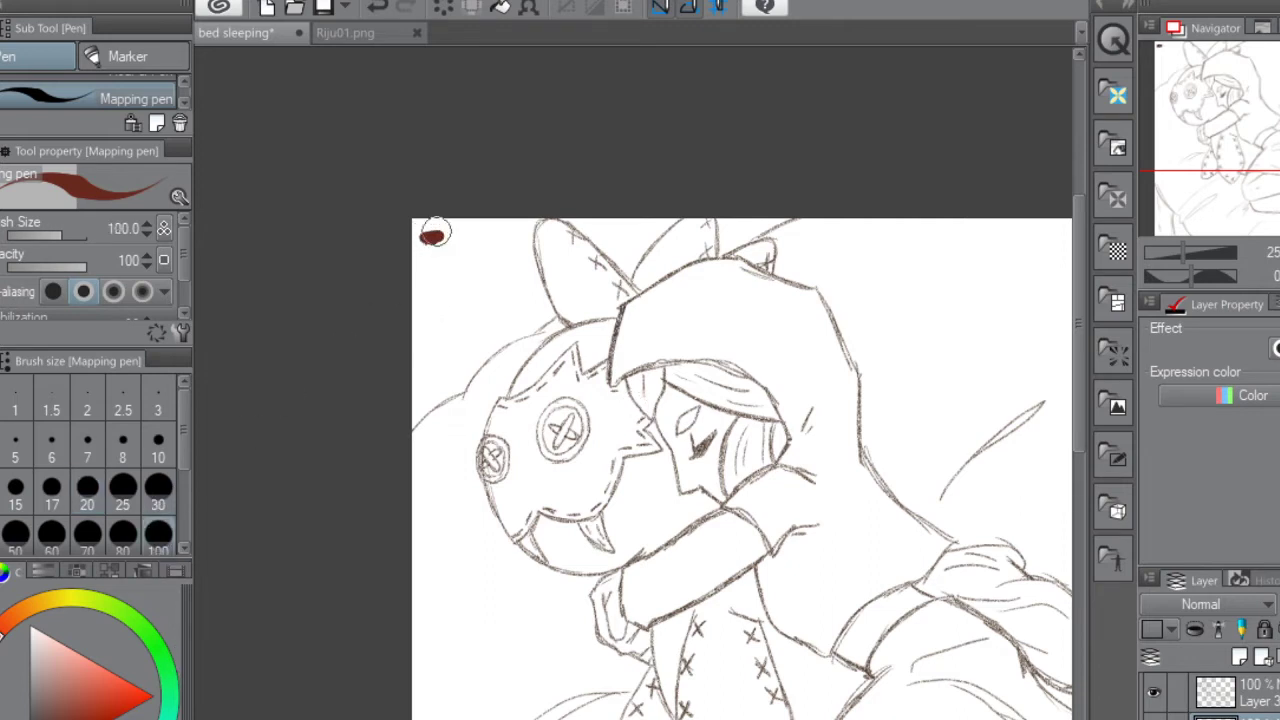
Sample the near-black of the skirt in Riju01.png and dab a swatch of it below the red one in the drawing
click(380, 33)
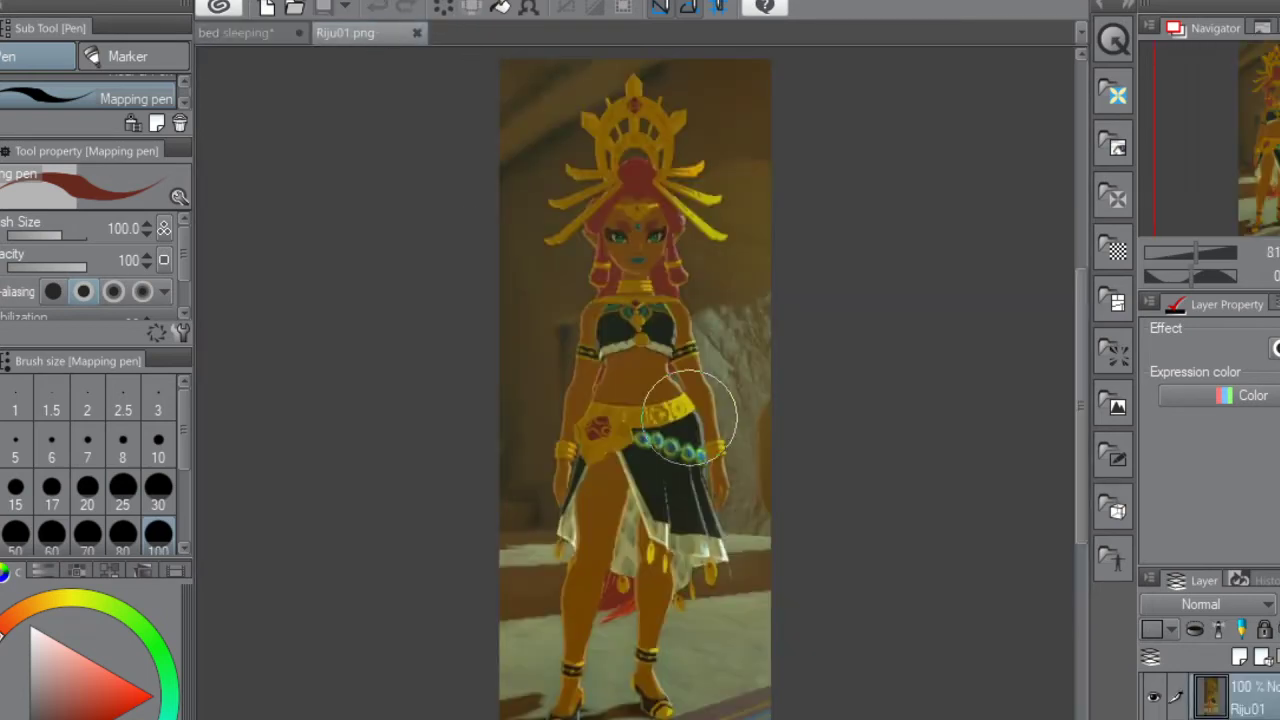
alt+click(676, 490)
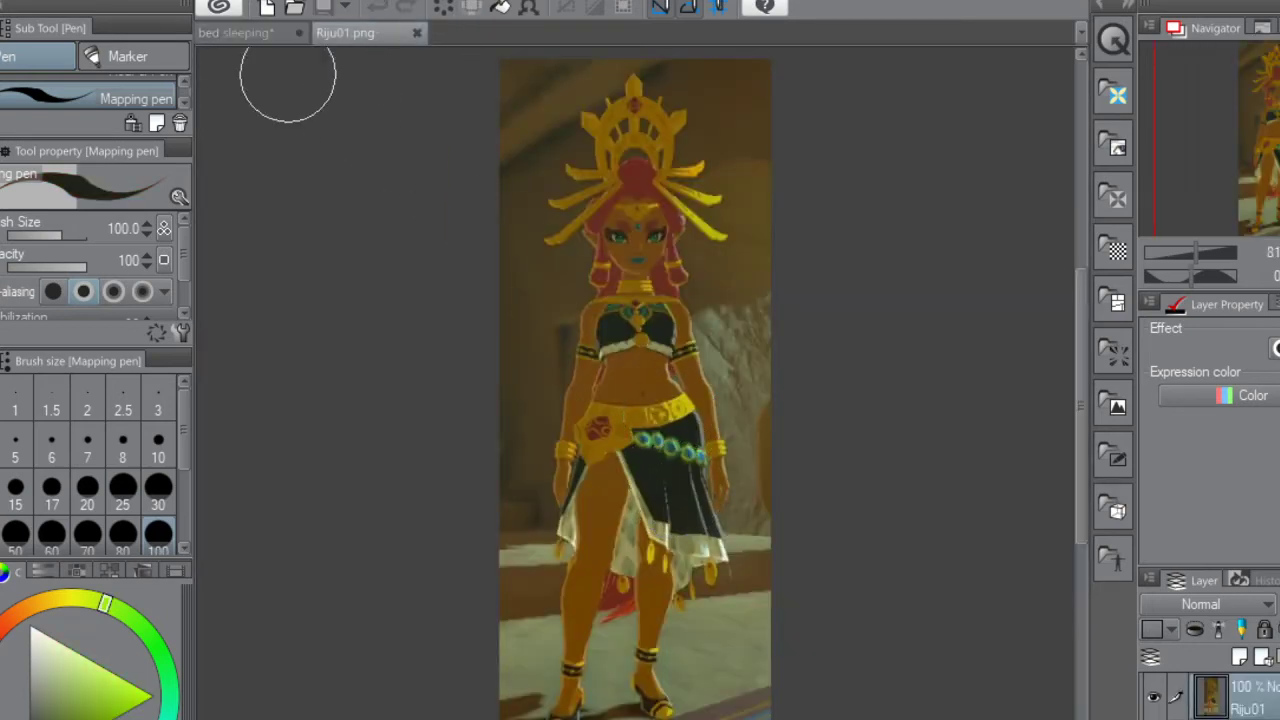
click(238, 32)
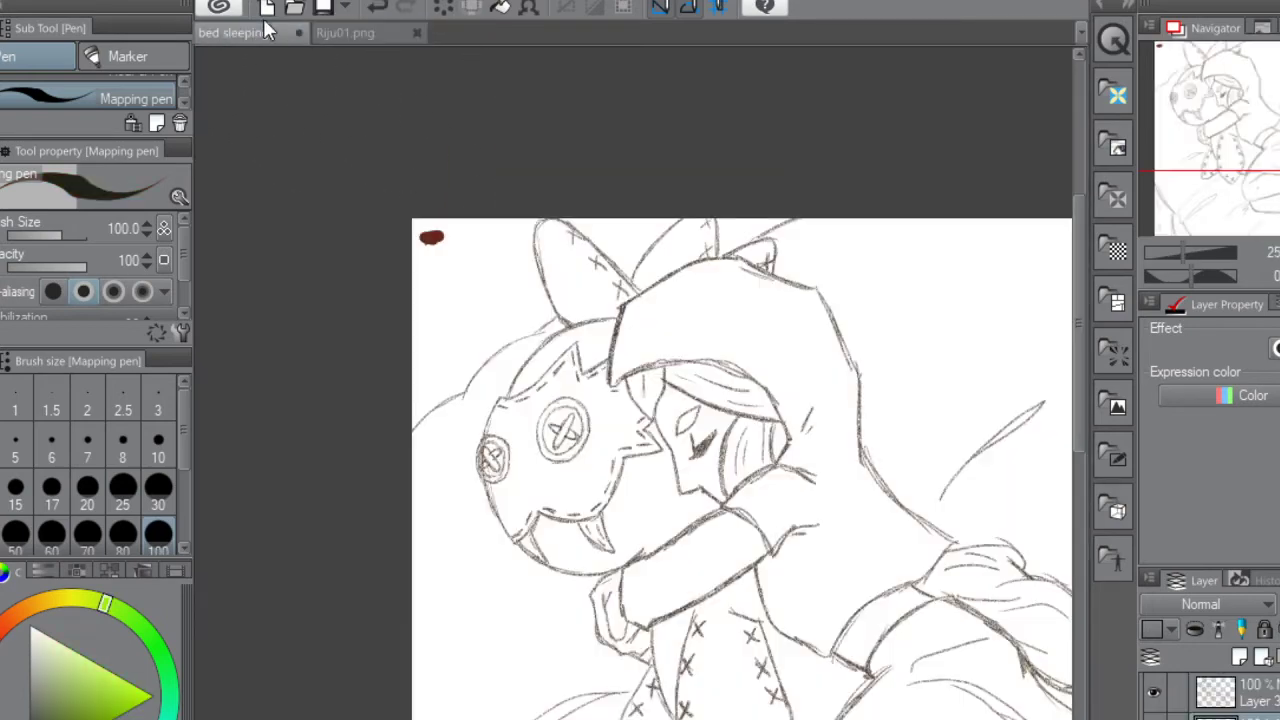
click(432, 304)
Sample the brown skin tone in Riju01.png and paint a swatch of it directly beneath the red one in the drawing
click(386, 32)
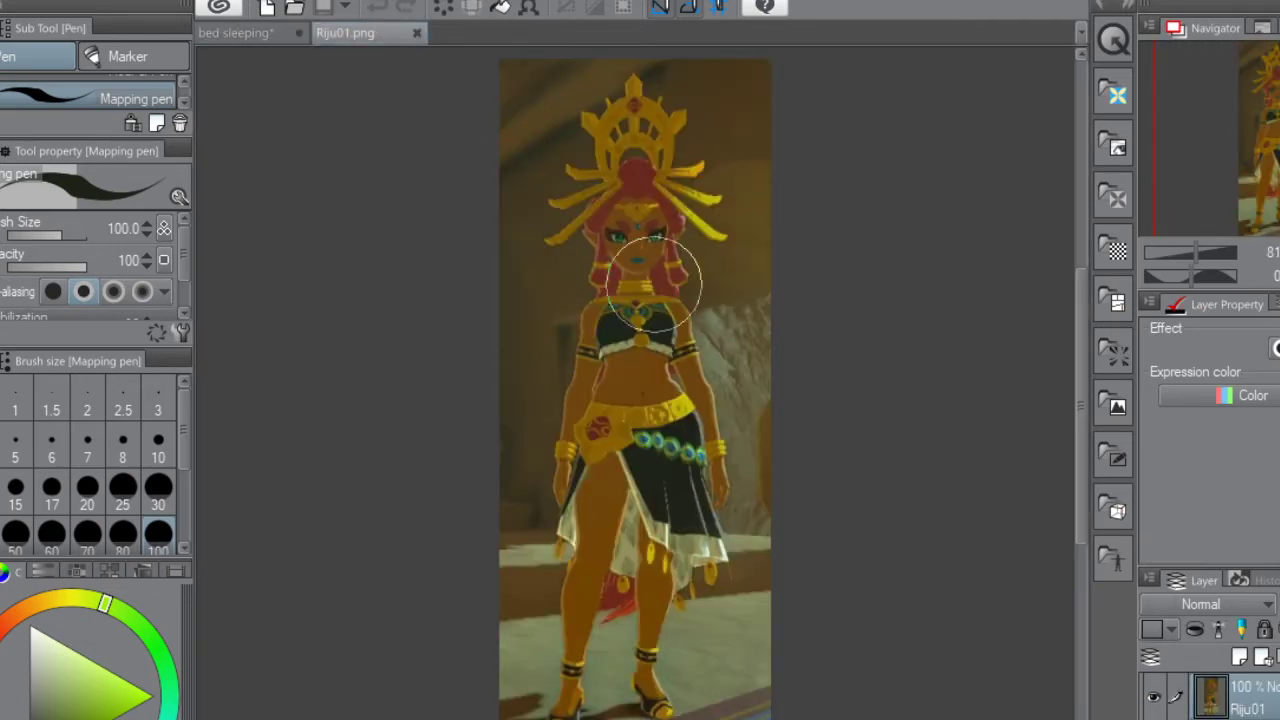
alt+click(640, 369)
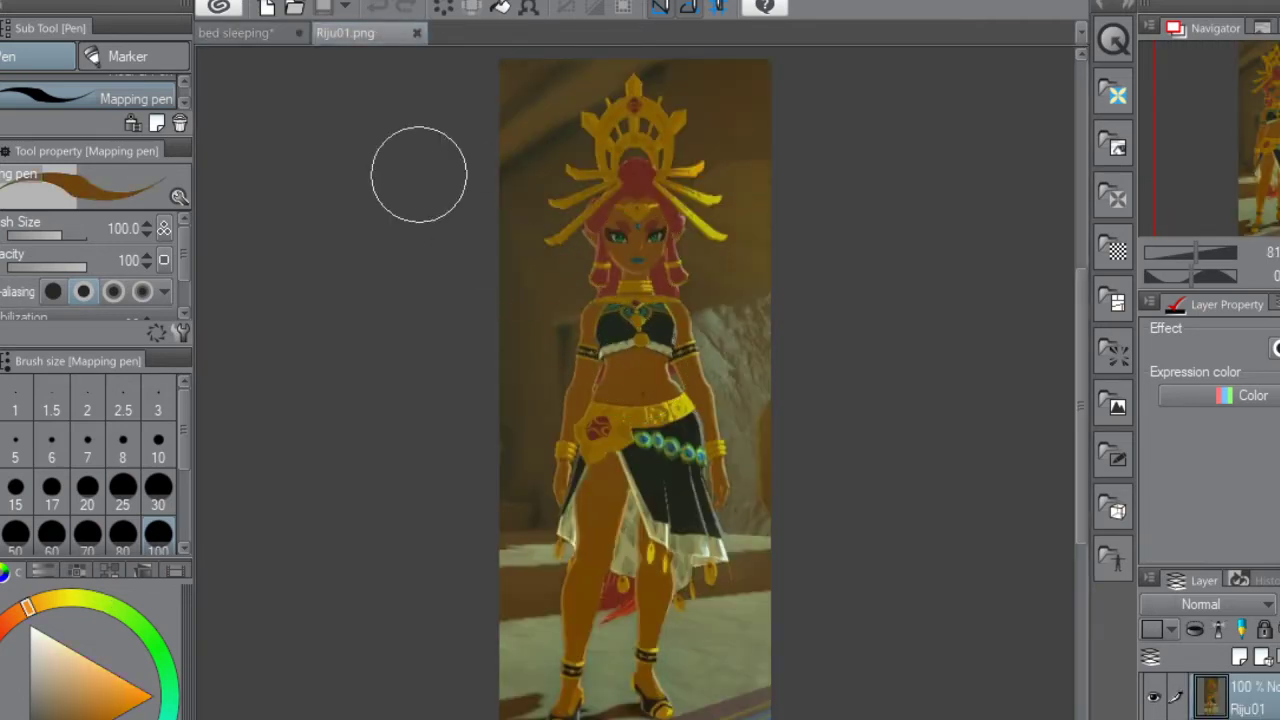
click(262, 32)
click(435, 253)
drag(435, 253, 435, 255)
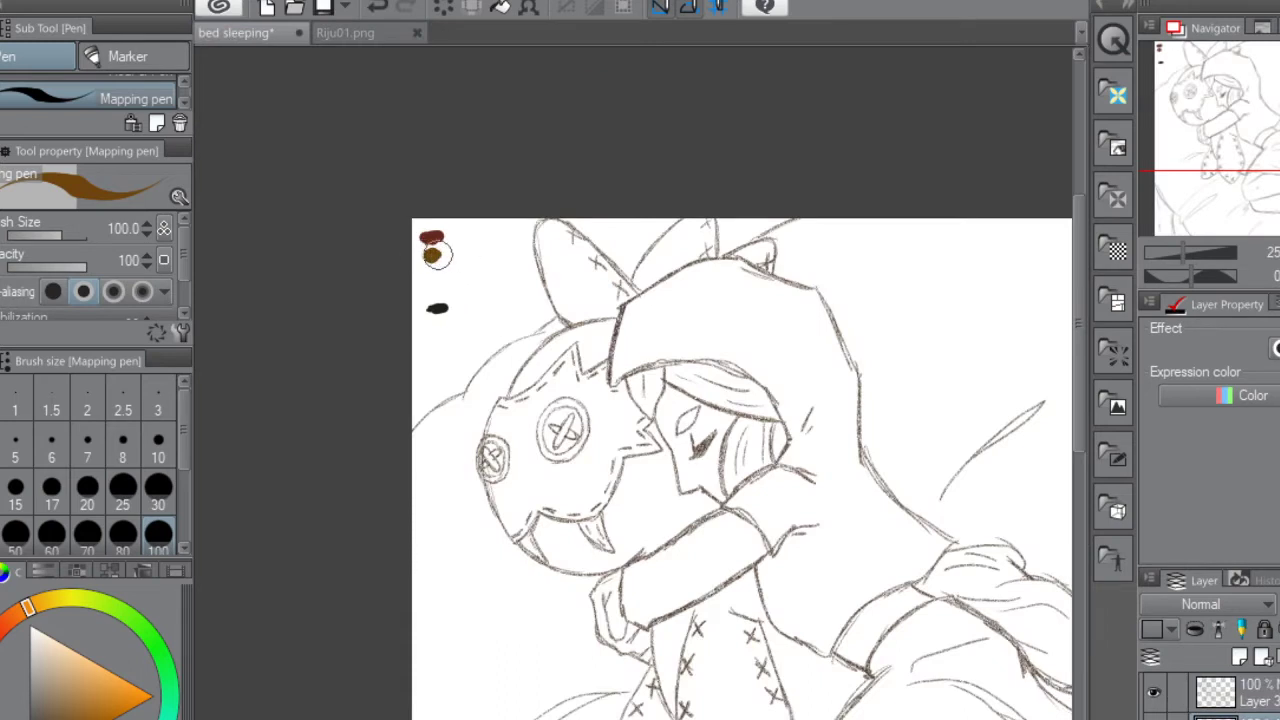
Sample the dark grey-green beside the beaded belt in Riju01.png and dab a swatch of it directly above the near-black one in the drawing
click(360, 32)
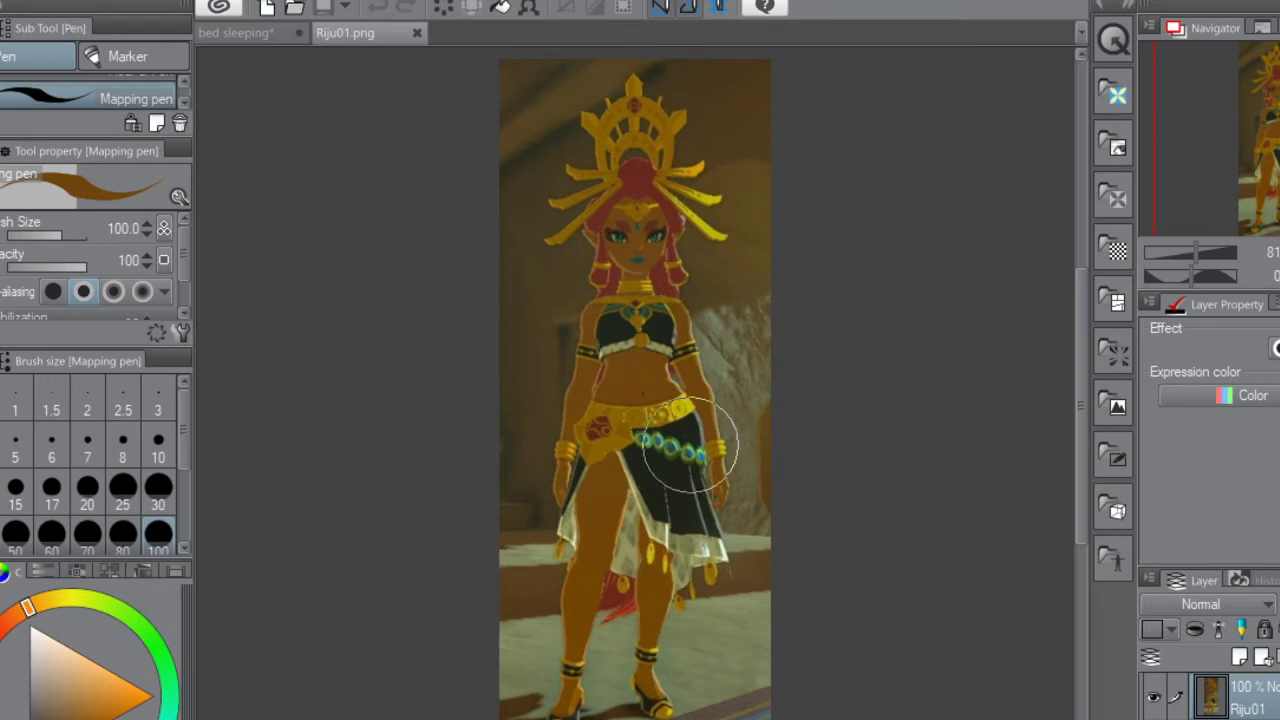
alt+click(700, 425)
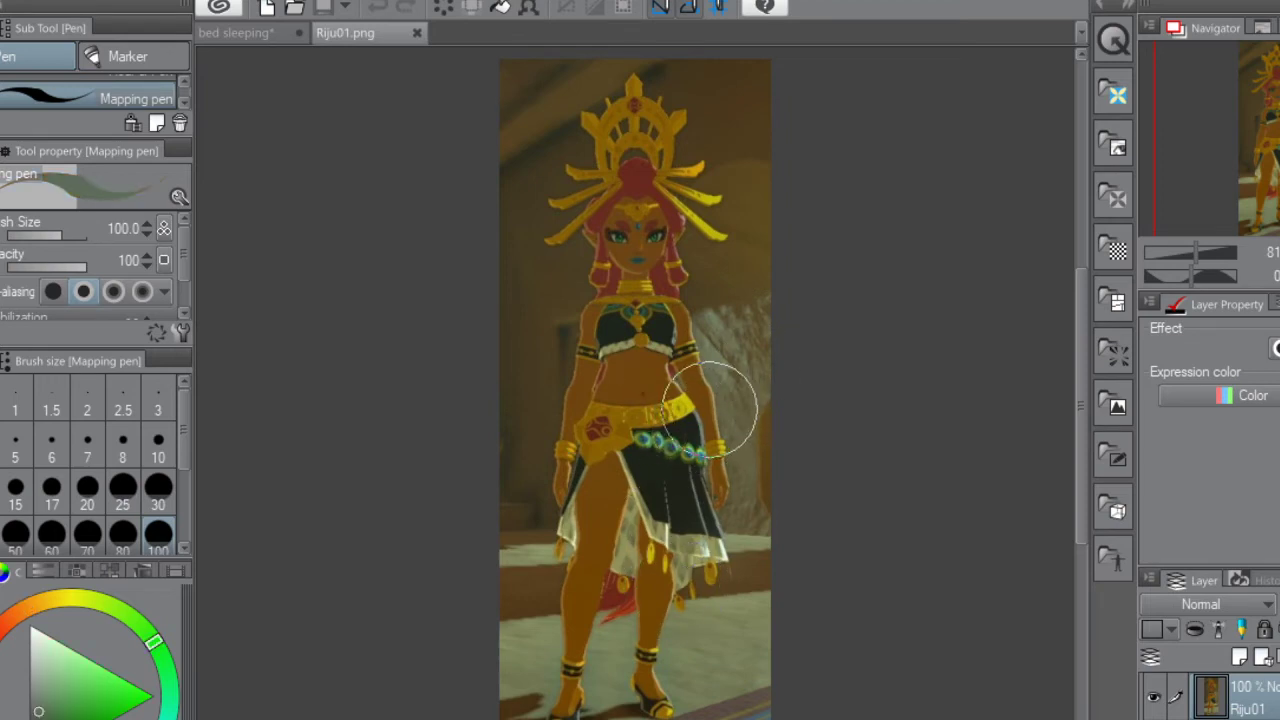
alt+click(692, 424)
alt+click(705, 423)
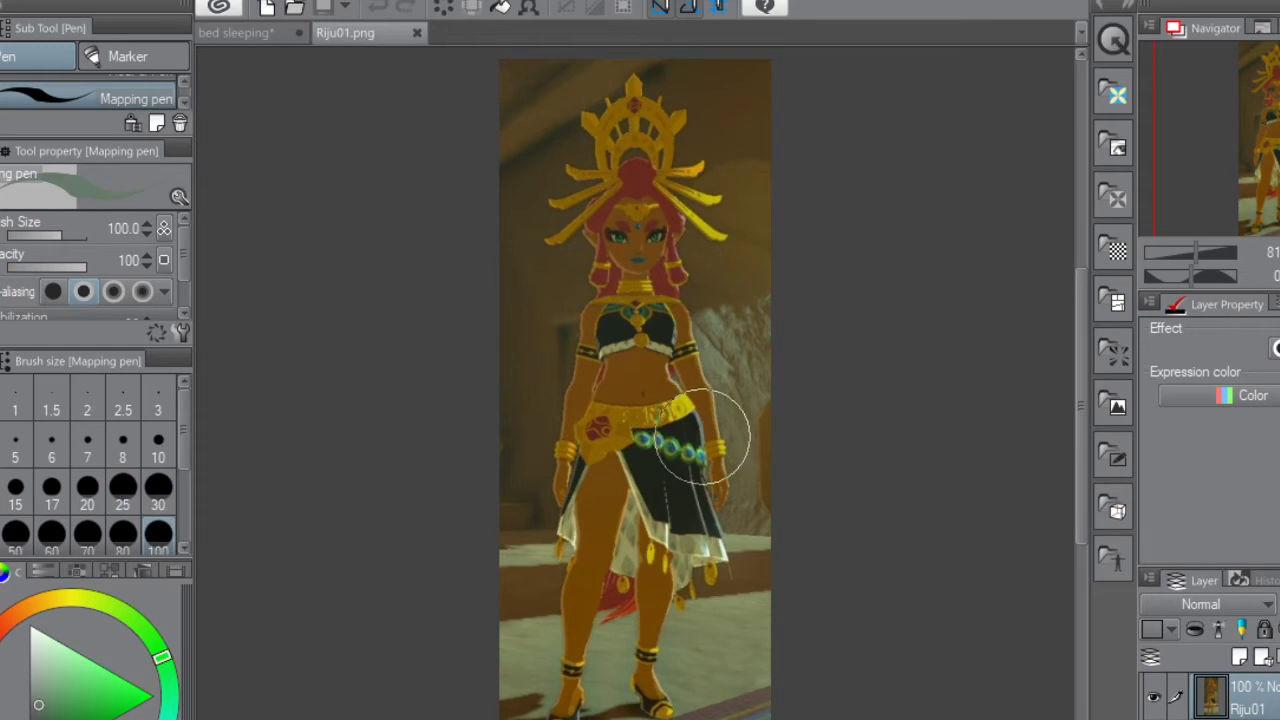
click(266, 37)
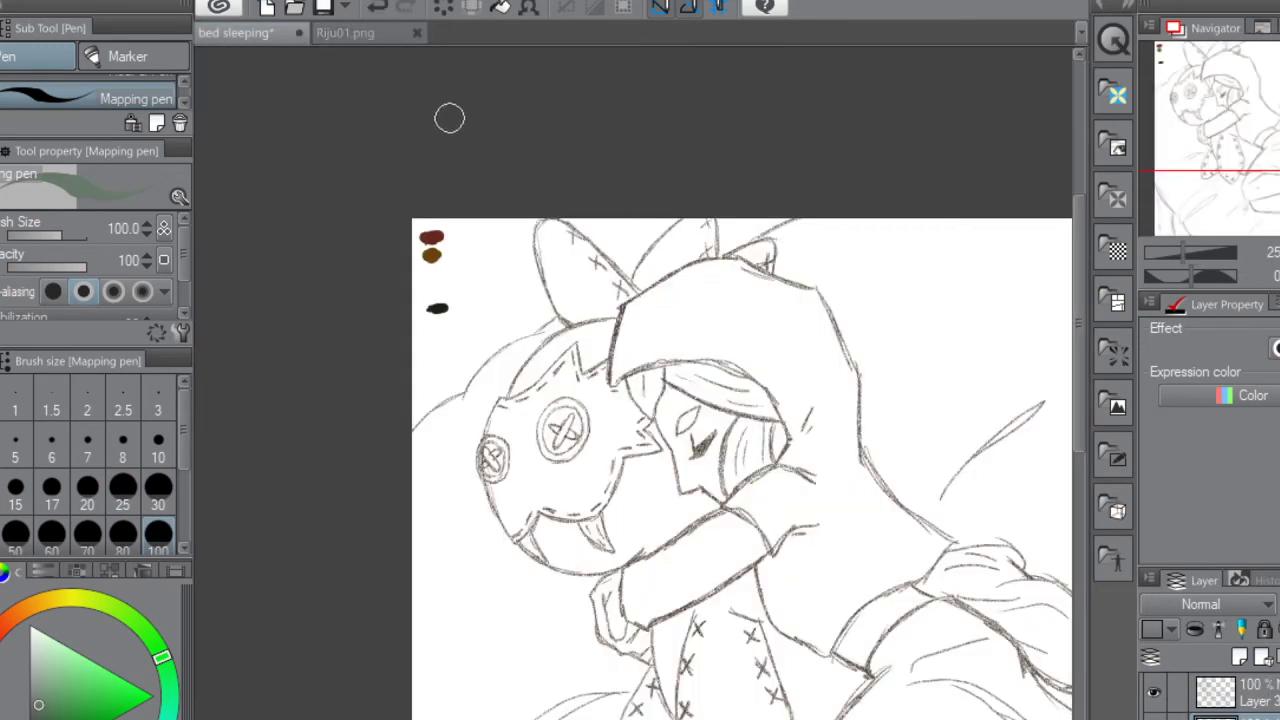
click(436, 297)
click(345, 33)
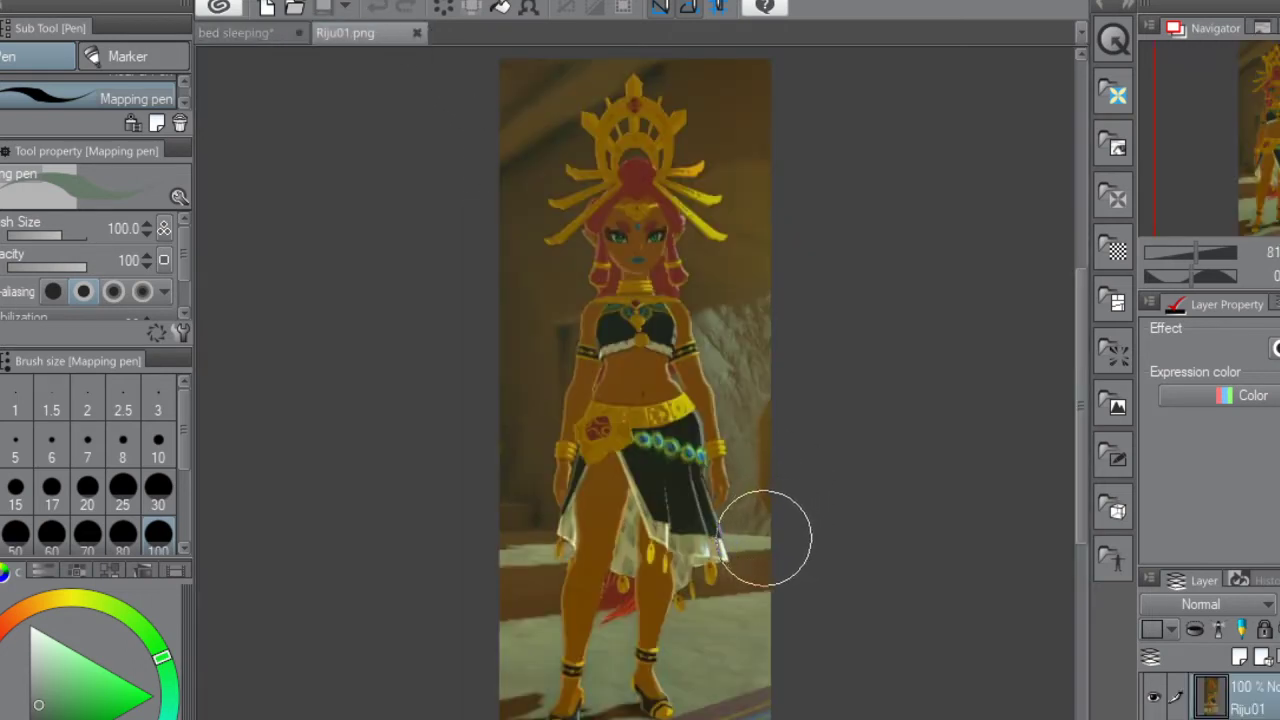
click(305, 28)
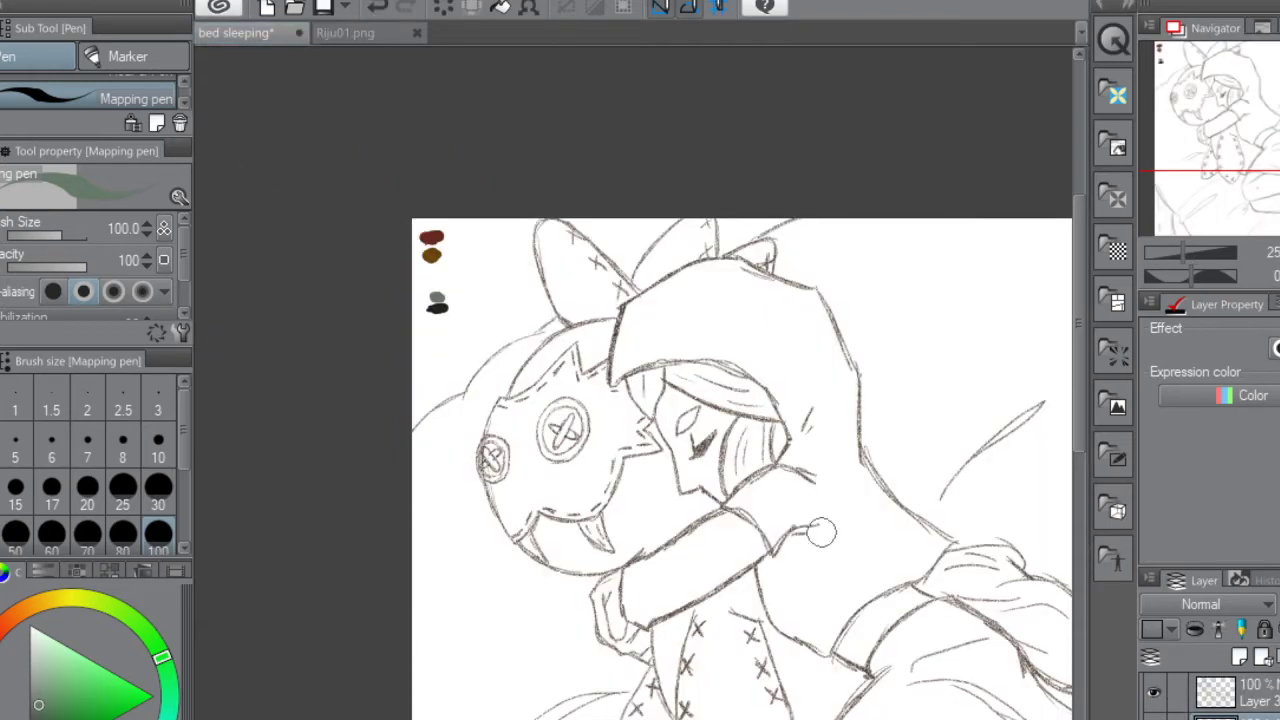
click(381, 38)
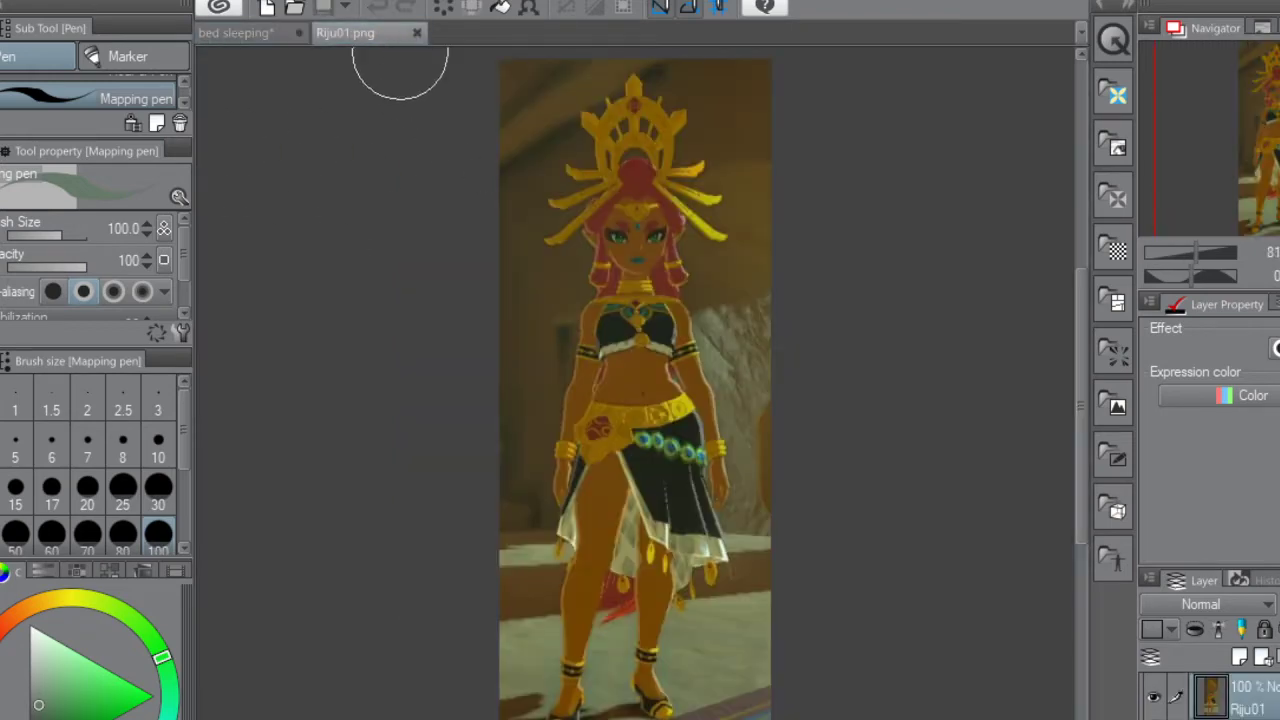
click(308, 30)
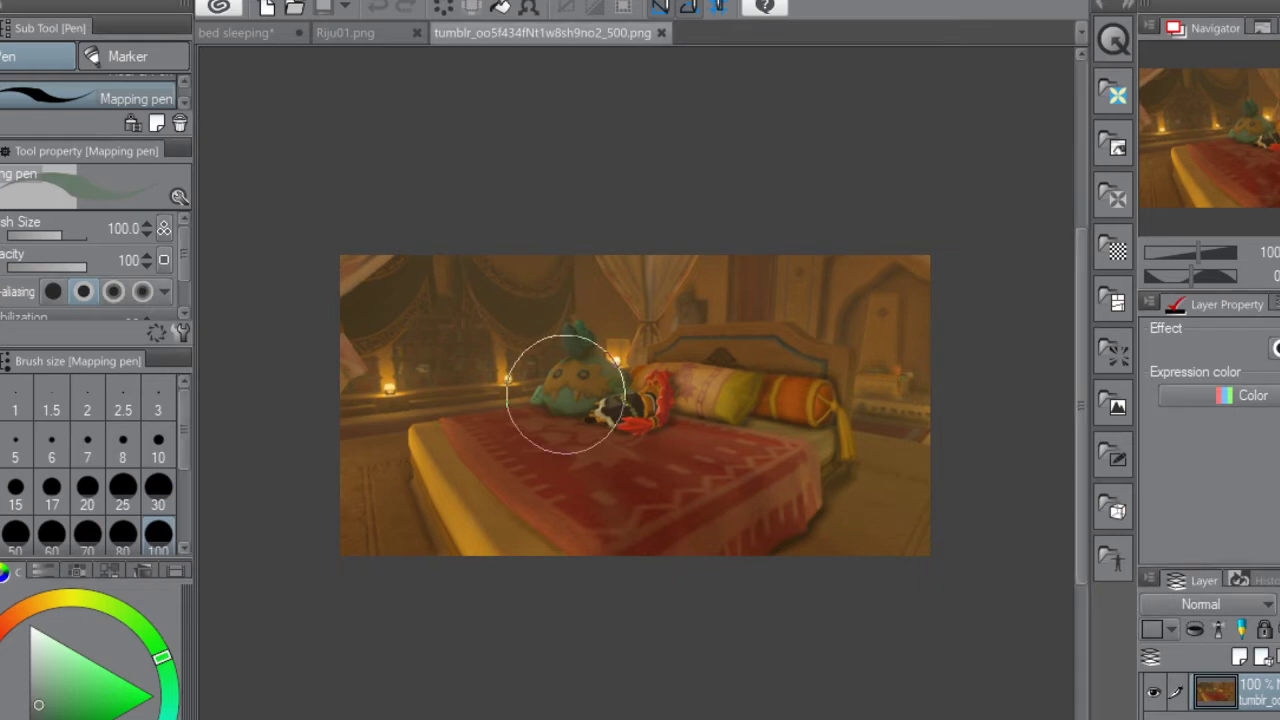
Sample the olive green of the doll in tumblr_oo5f434fNt1w8sh9no2_500.png and paint a swatch of it to the right of the existing swatches in the drawing
alt+click(550, 376)
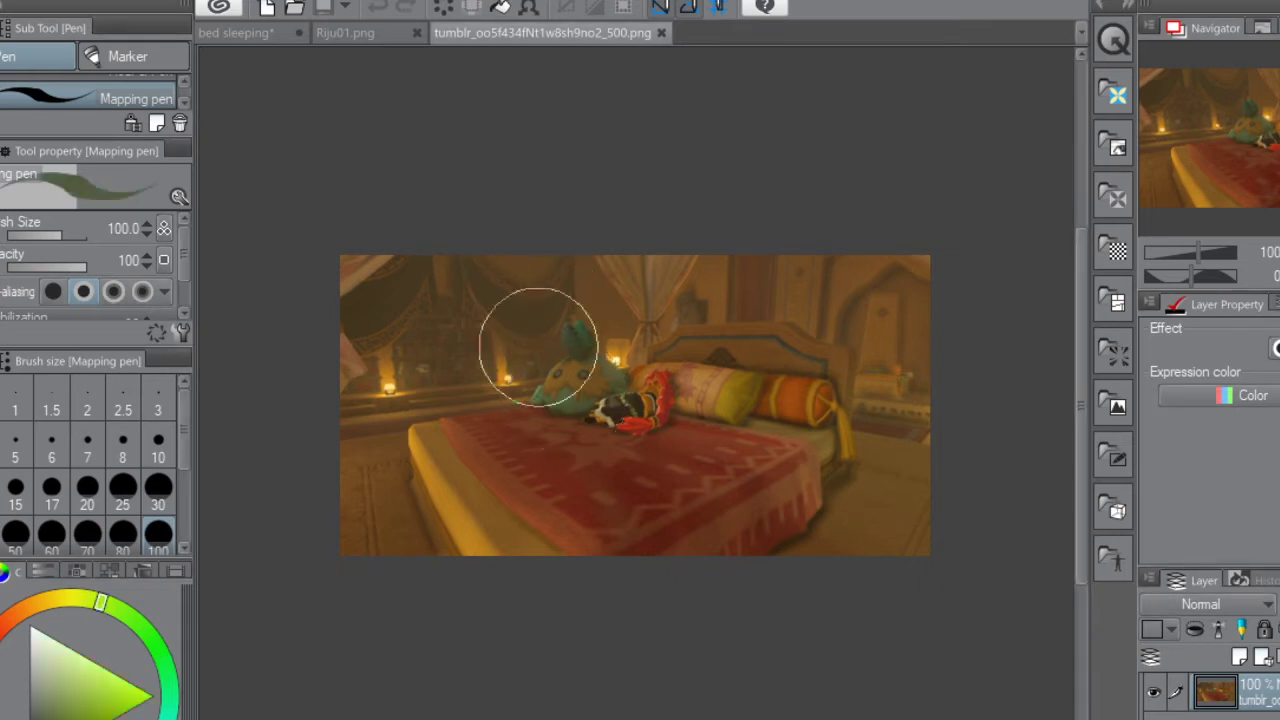
click(252, 33)
click(491, 33)
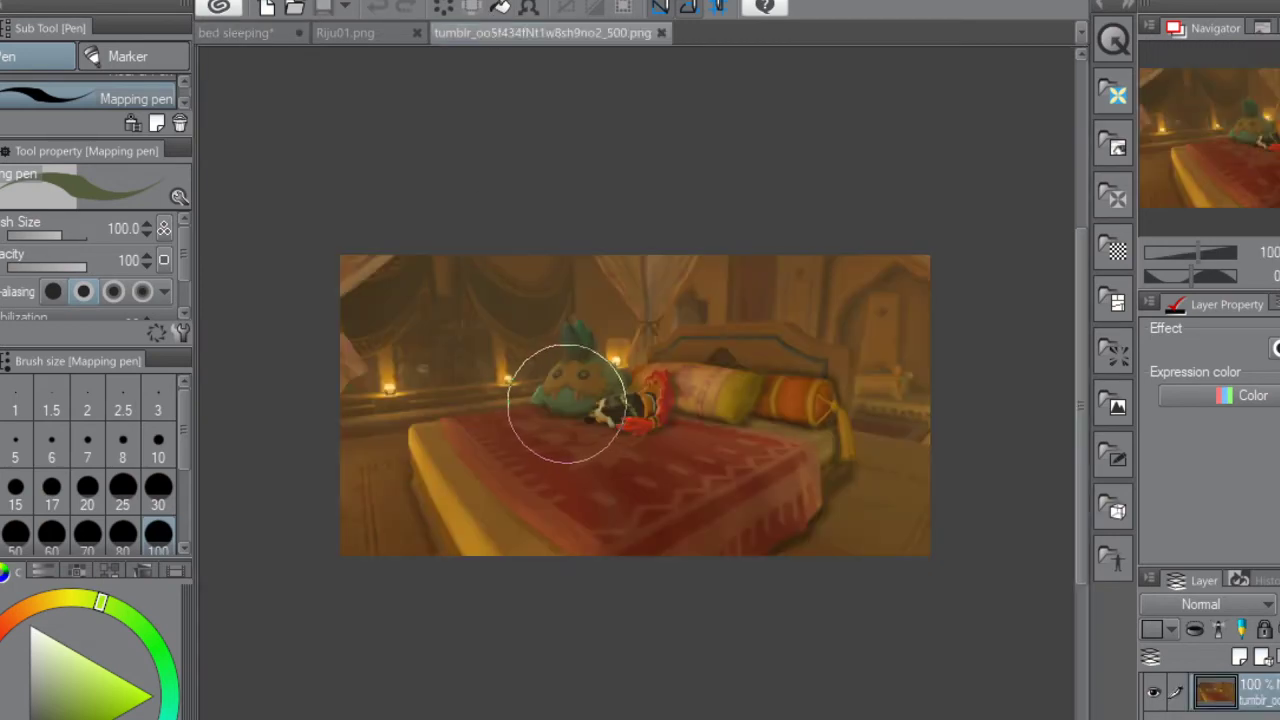
click(240, 33)
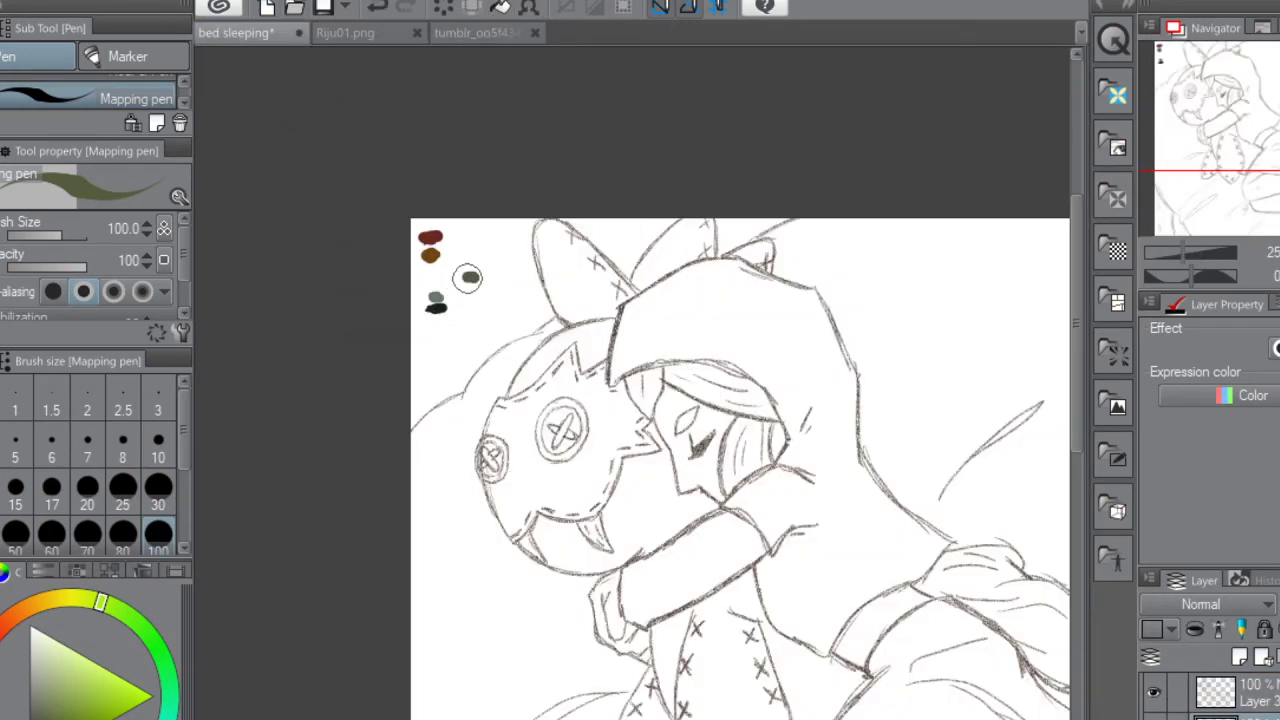
Sample the tan brown of the doll's face patch in the tumblr_oo5f434fNt1w8sh9no2_500.png image and dab a swatch just above the olive one in the drawing
click(515, 33)
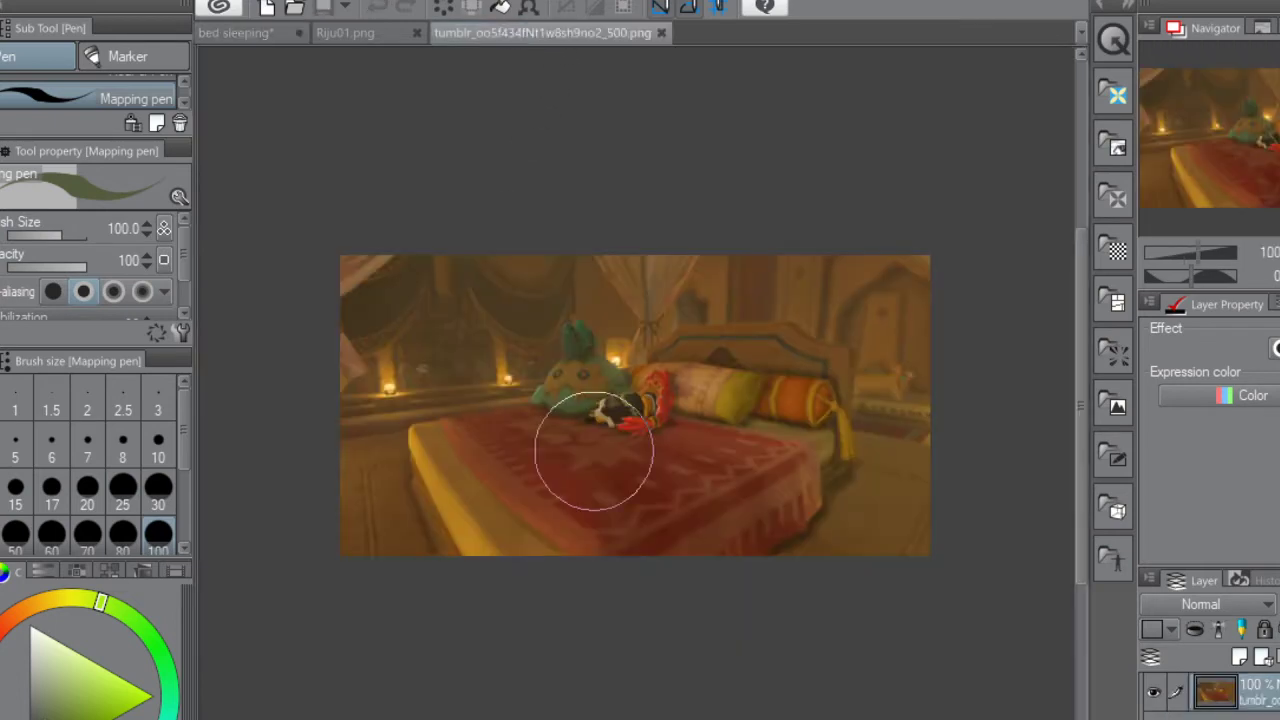
key(ctrl+plus)
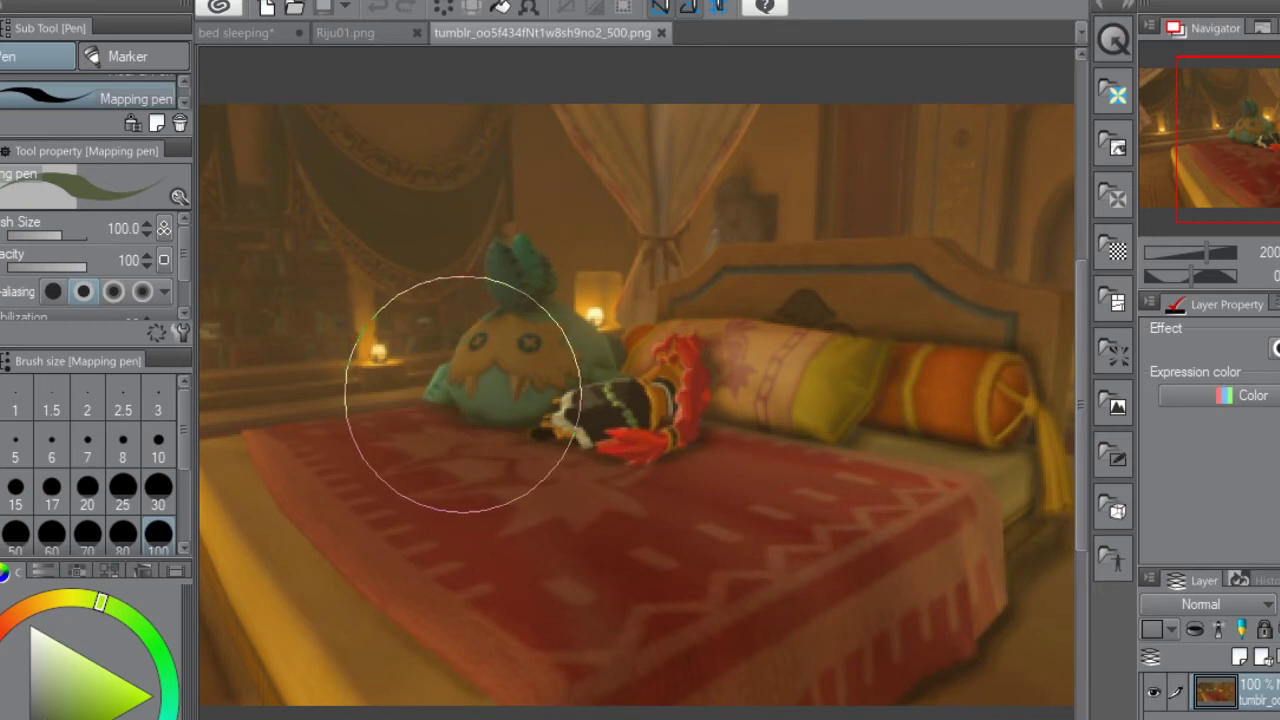
right_click(444, 386)
right_click(443, 384)
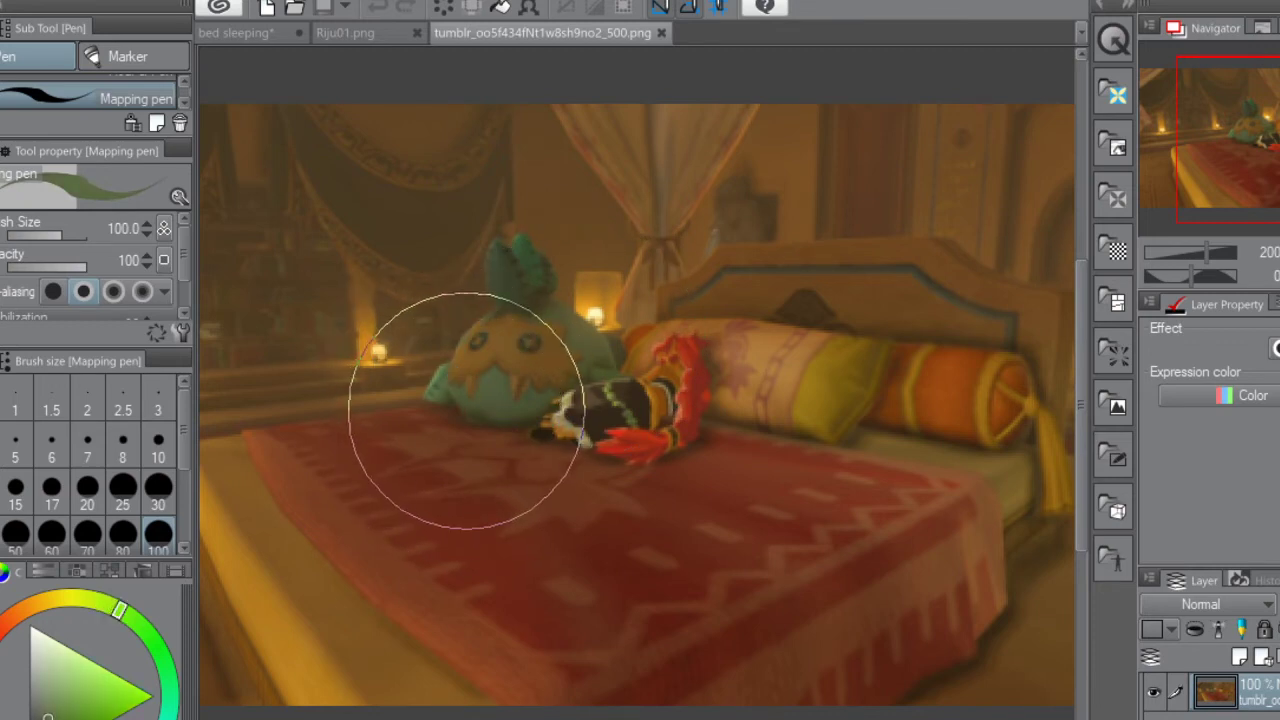
alt+click(462, 420)
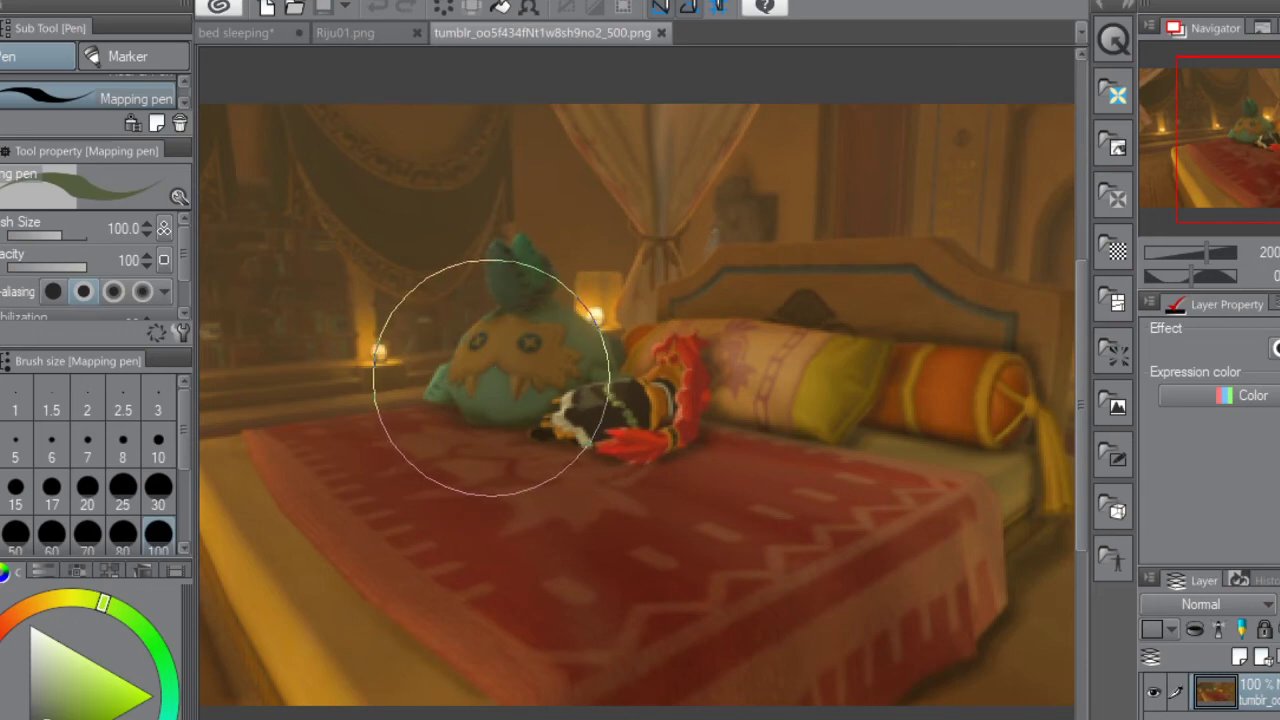
alt+click(495, 445)
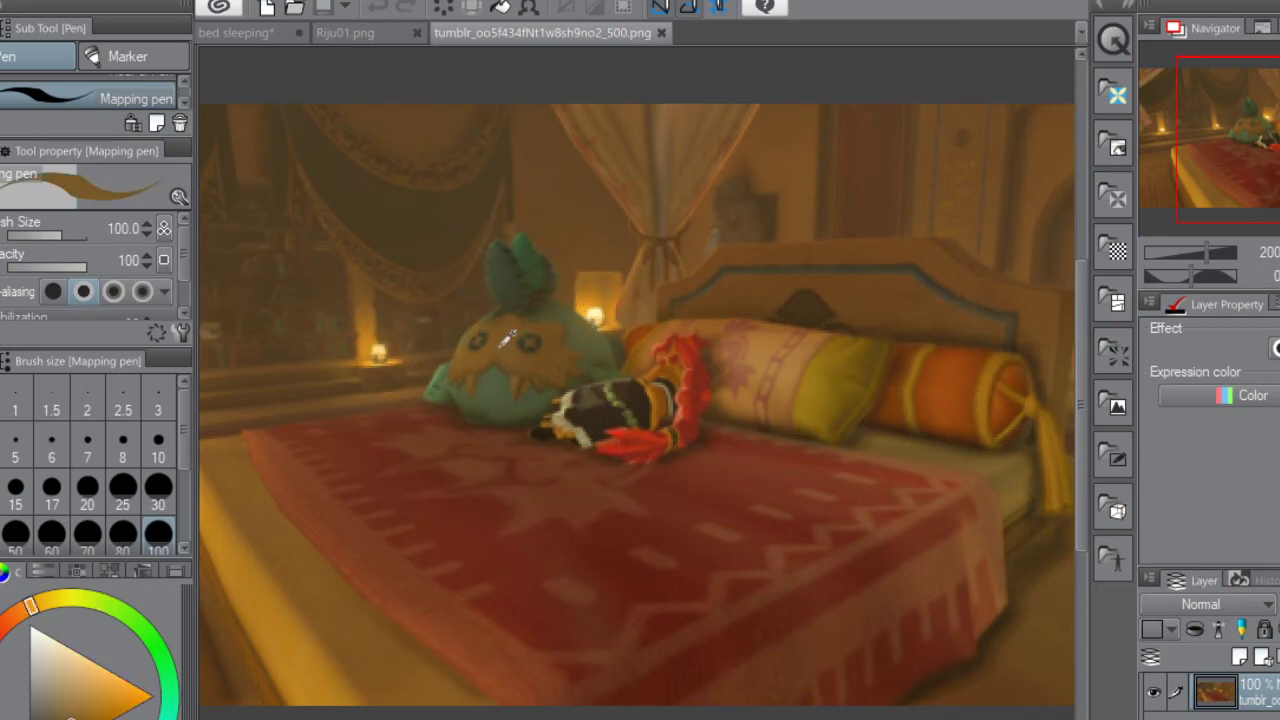
click(375, 32)
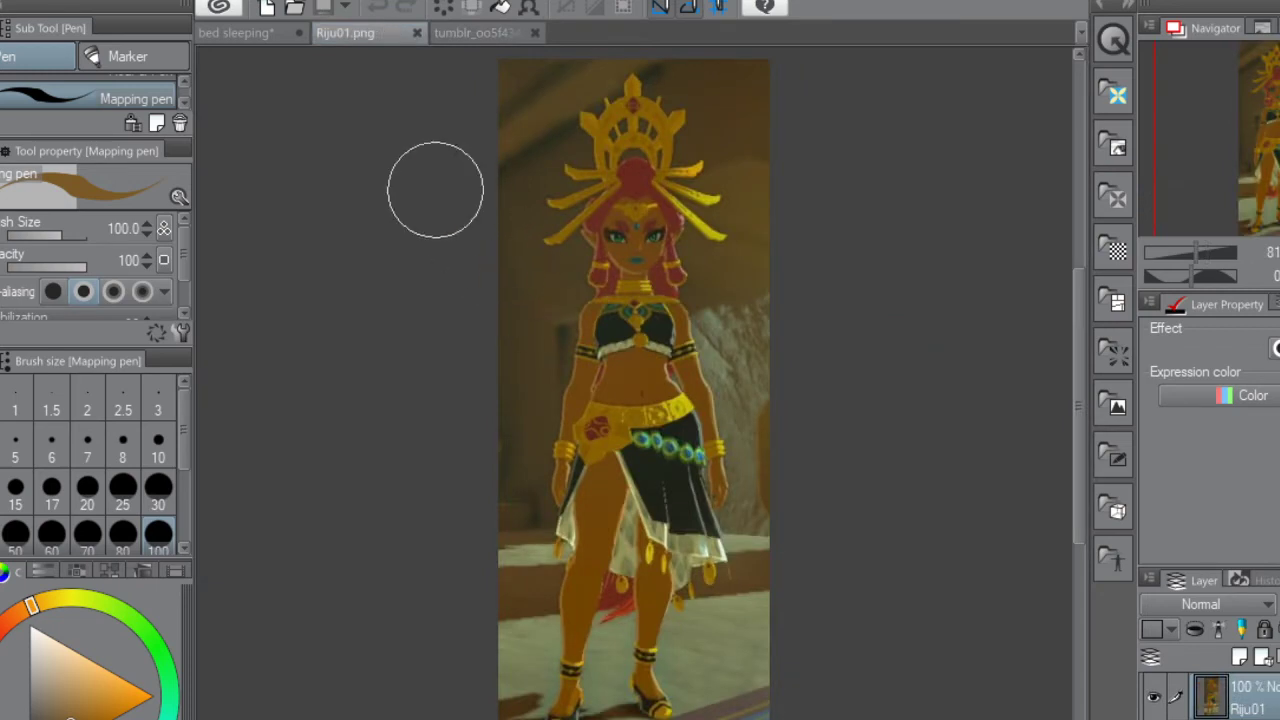
click(250, 32)
click(472, 259)
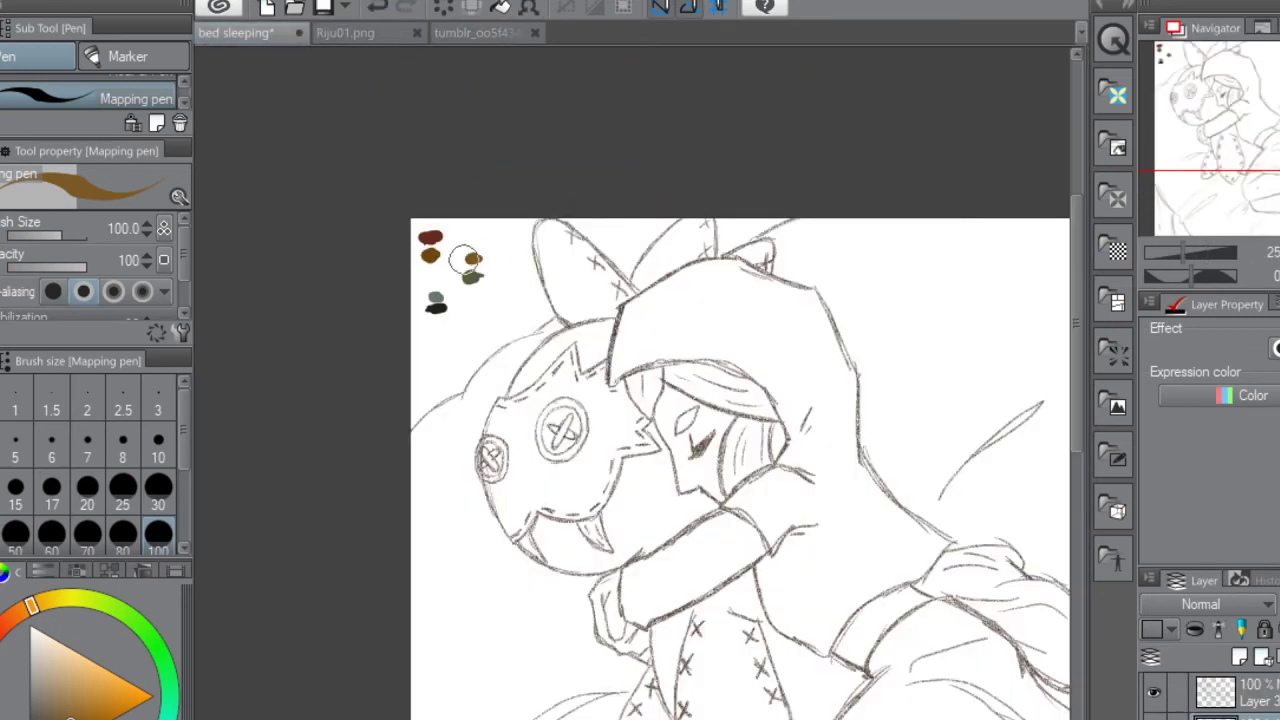
Sample two dark greens from the doll's head tuft in the bedroom reference and dab them as stacked swatches beside the tan and olive ones
click(490, 33)
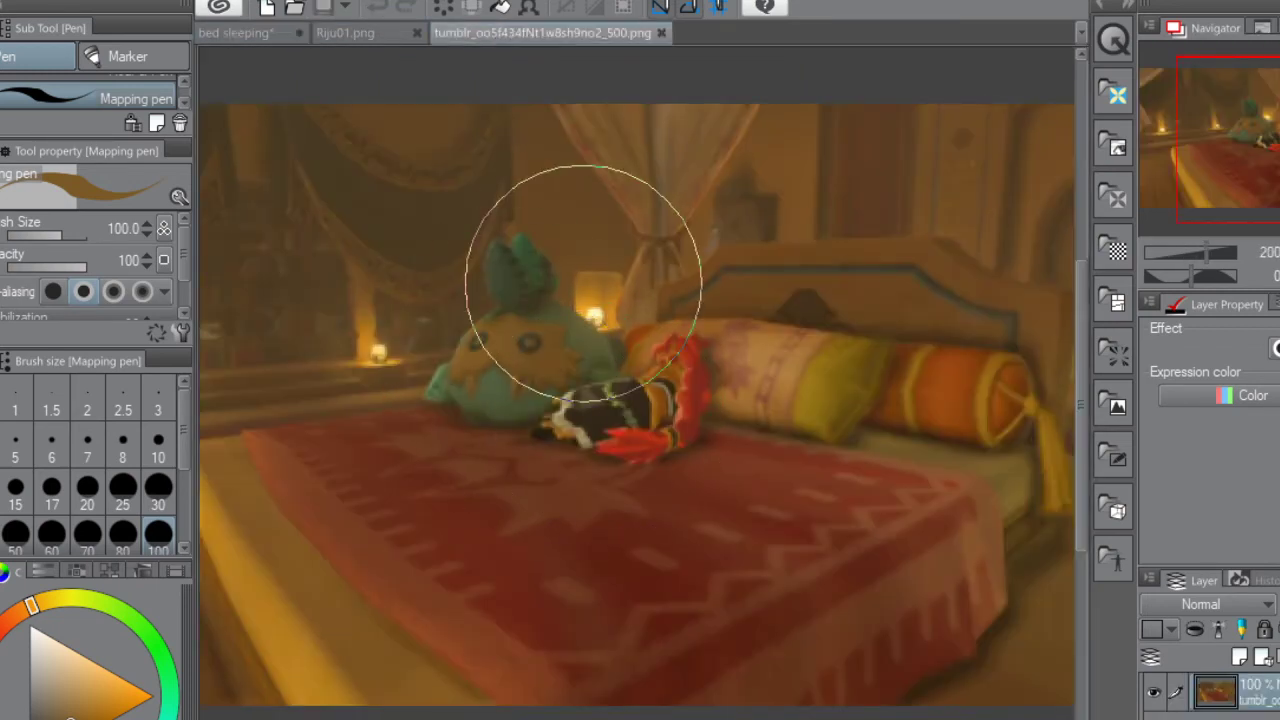
right_click(504, 278)
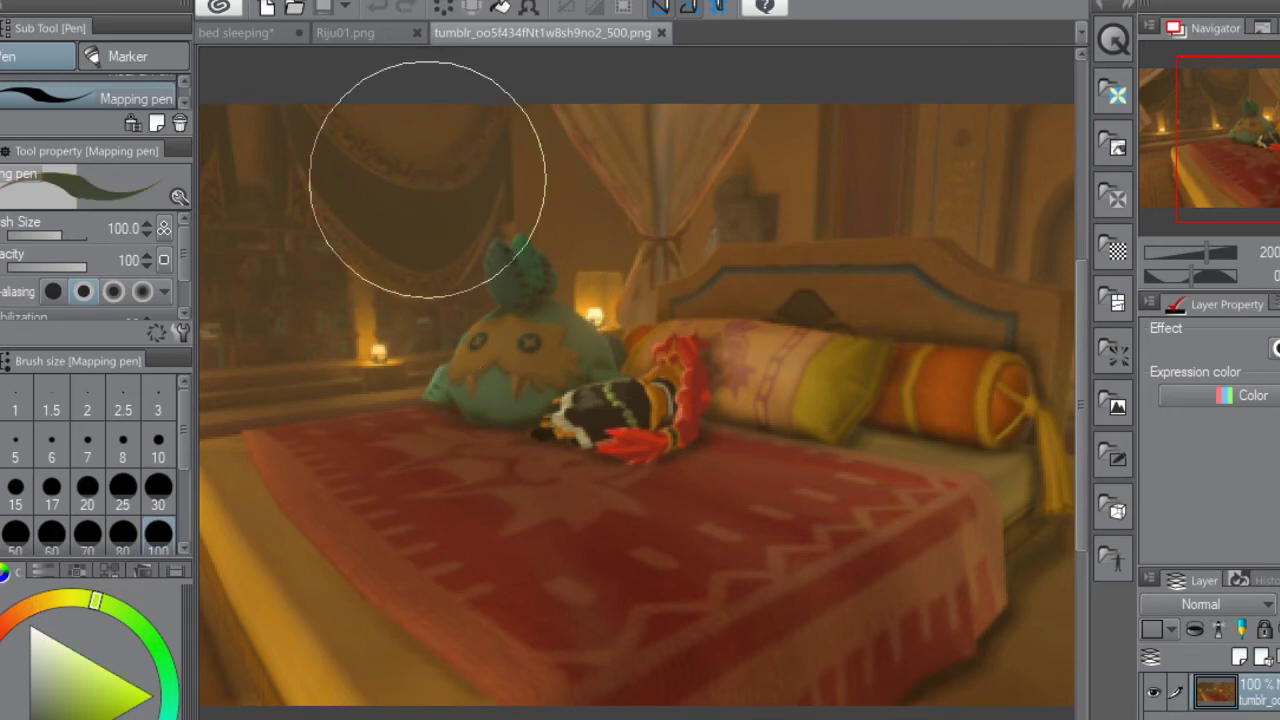
click(240, 33)
click(498, 260)
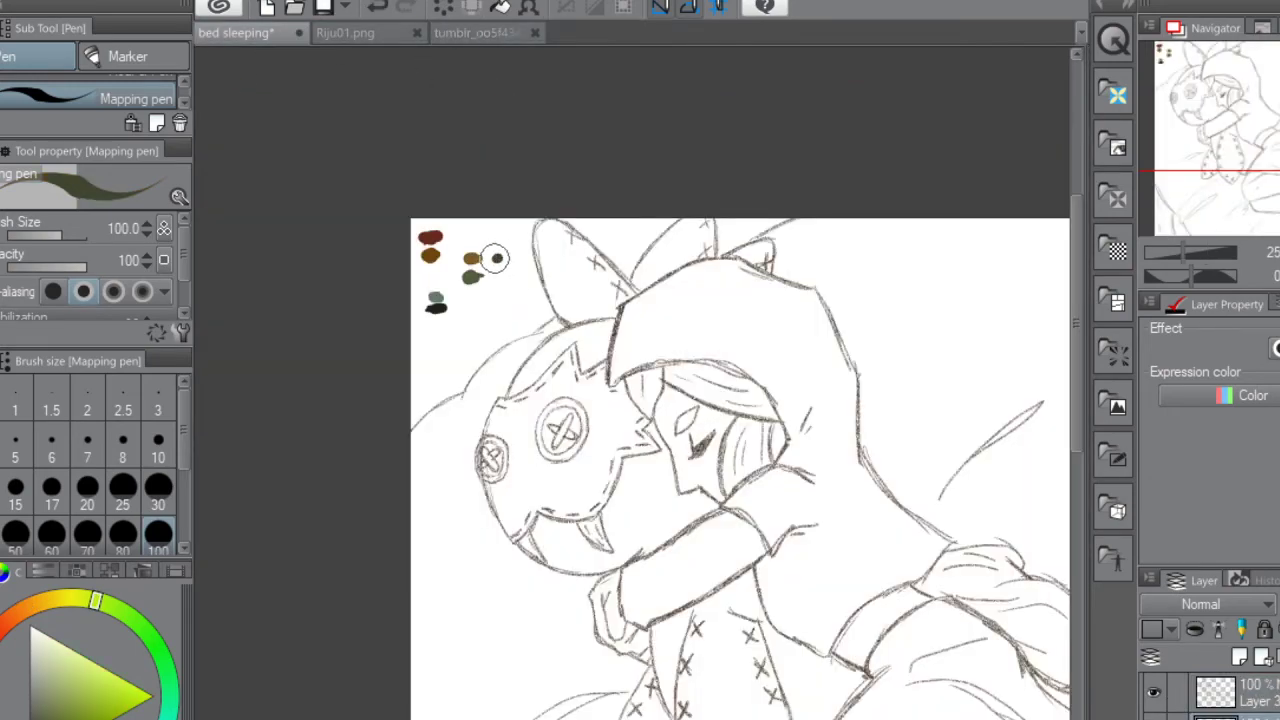
click(486, 33)
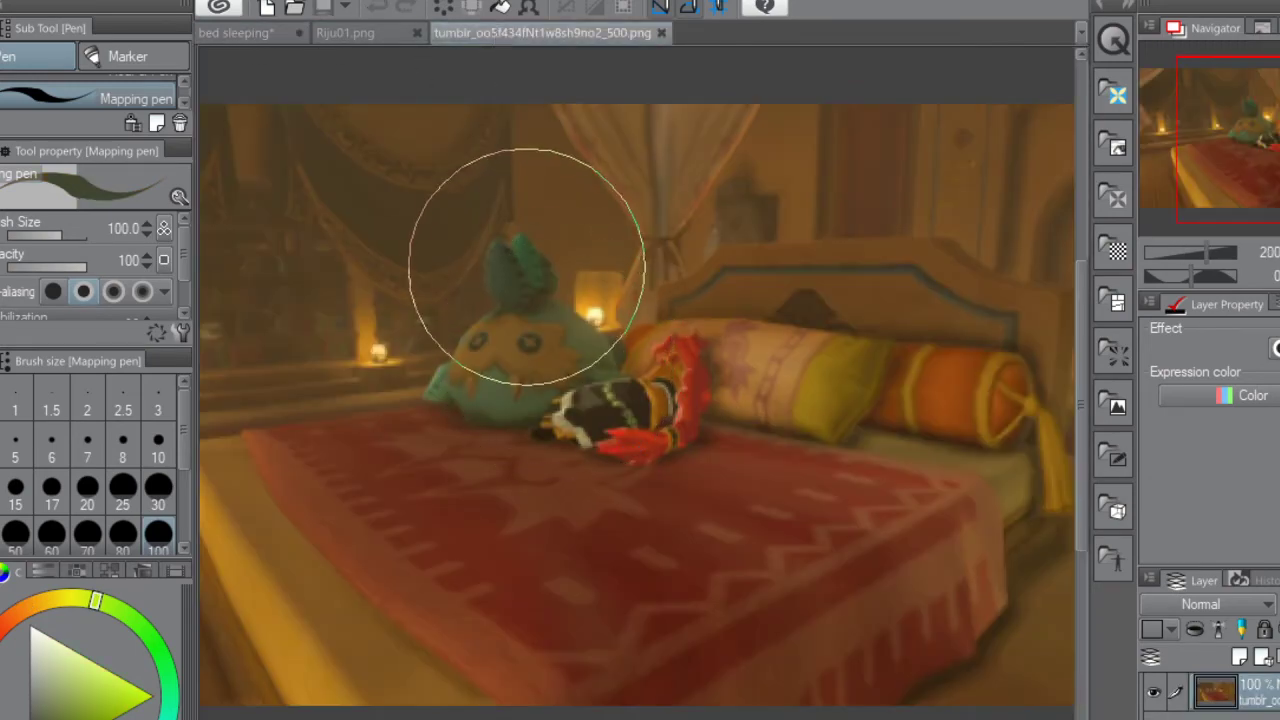
click(289, 30)
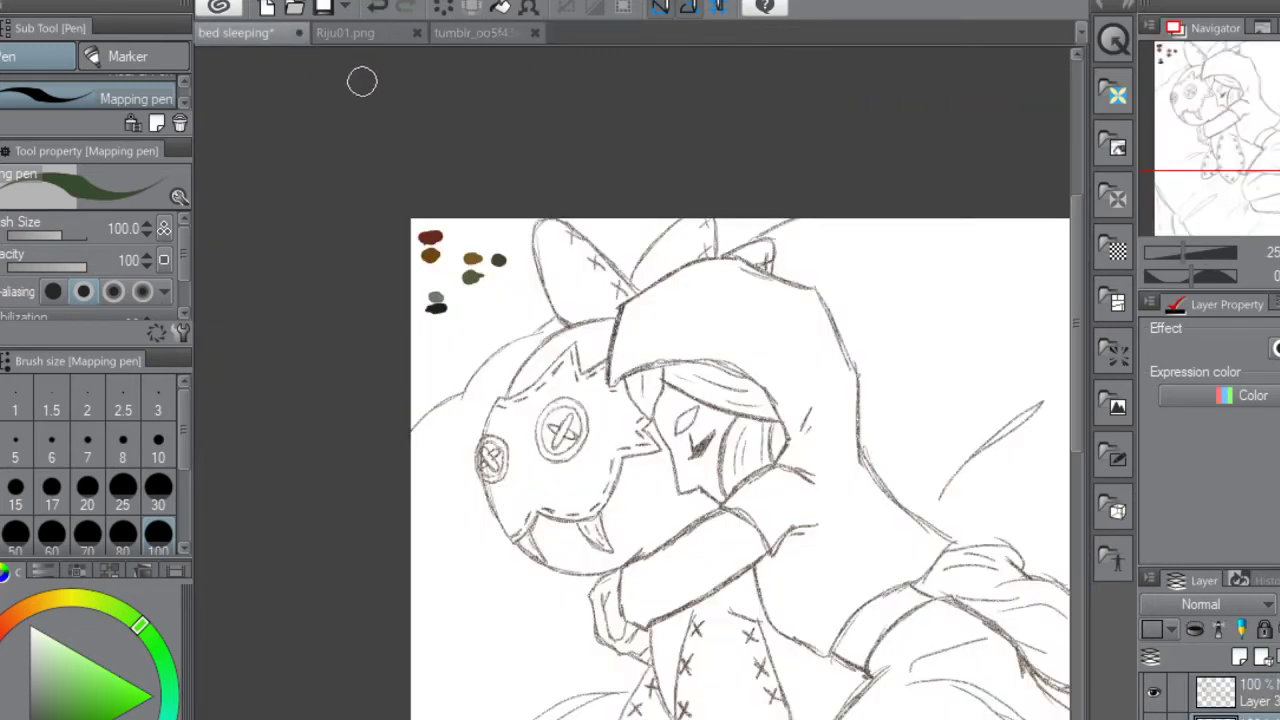
click(503, 272)
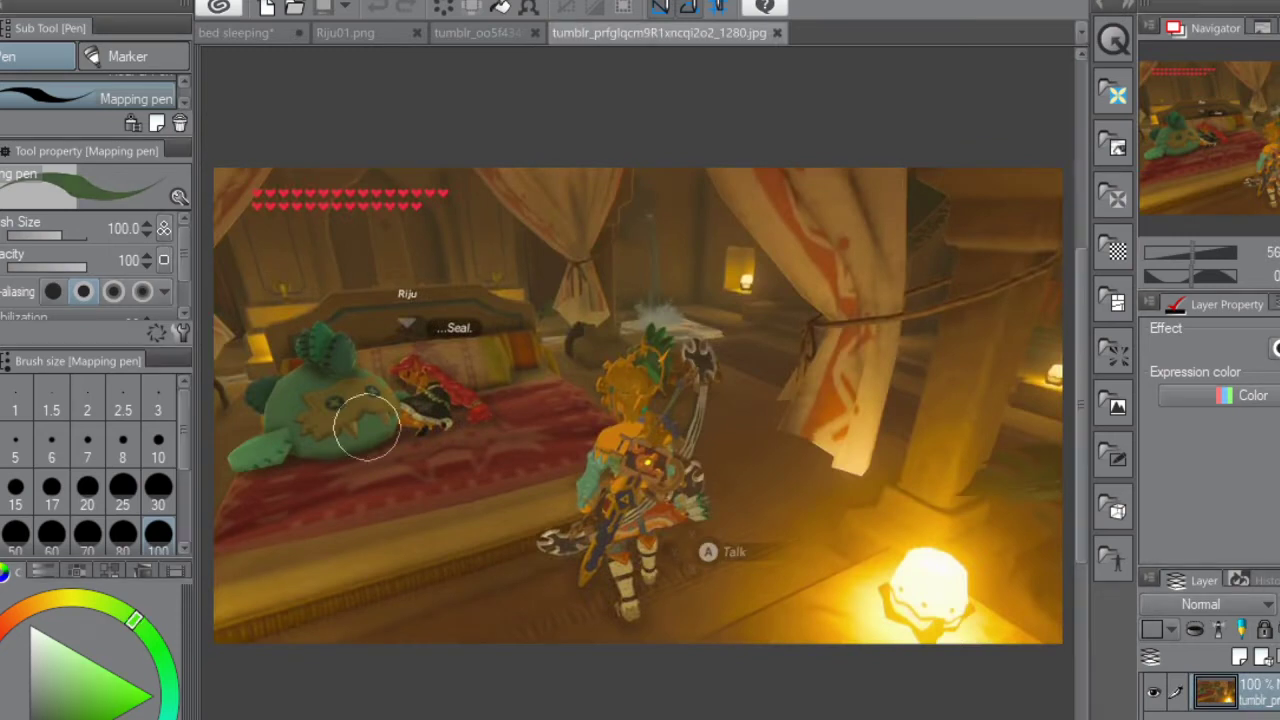
Sample the brighter green of the doll's flipper in tumblr_prfglqcm9R1xncqi2o2_1280.jpg and paint a small swatch of it beneath the olive one in the drawing
alt+click(302, 409)
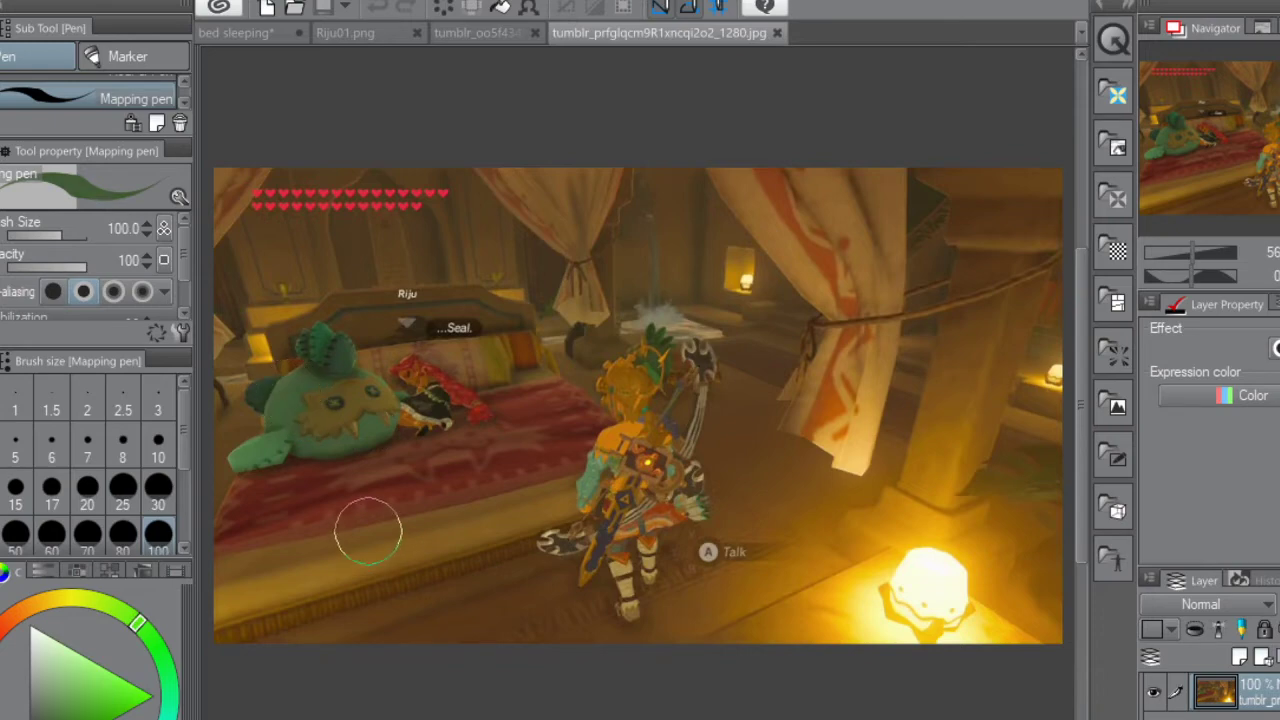
alt+click(253, 450)
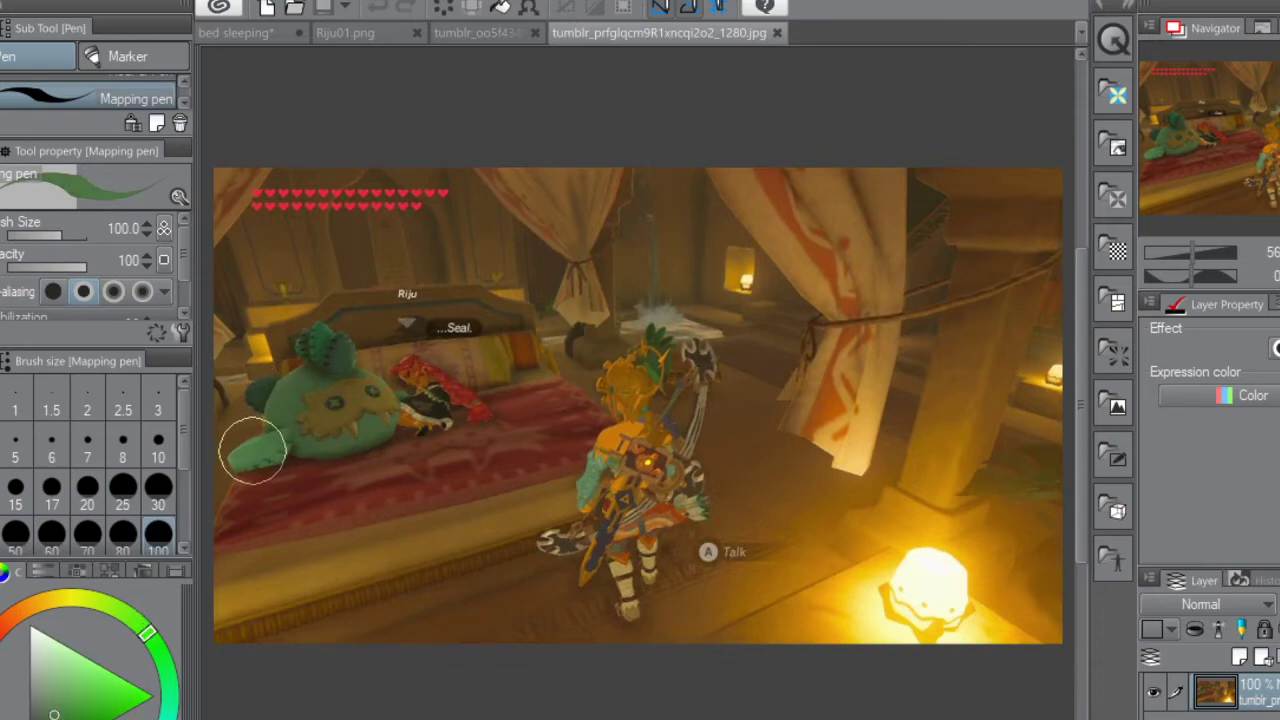
alt+click(251, 451)
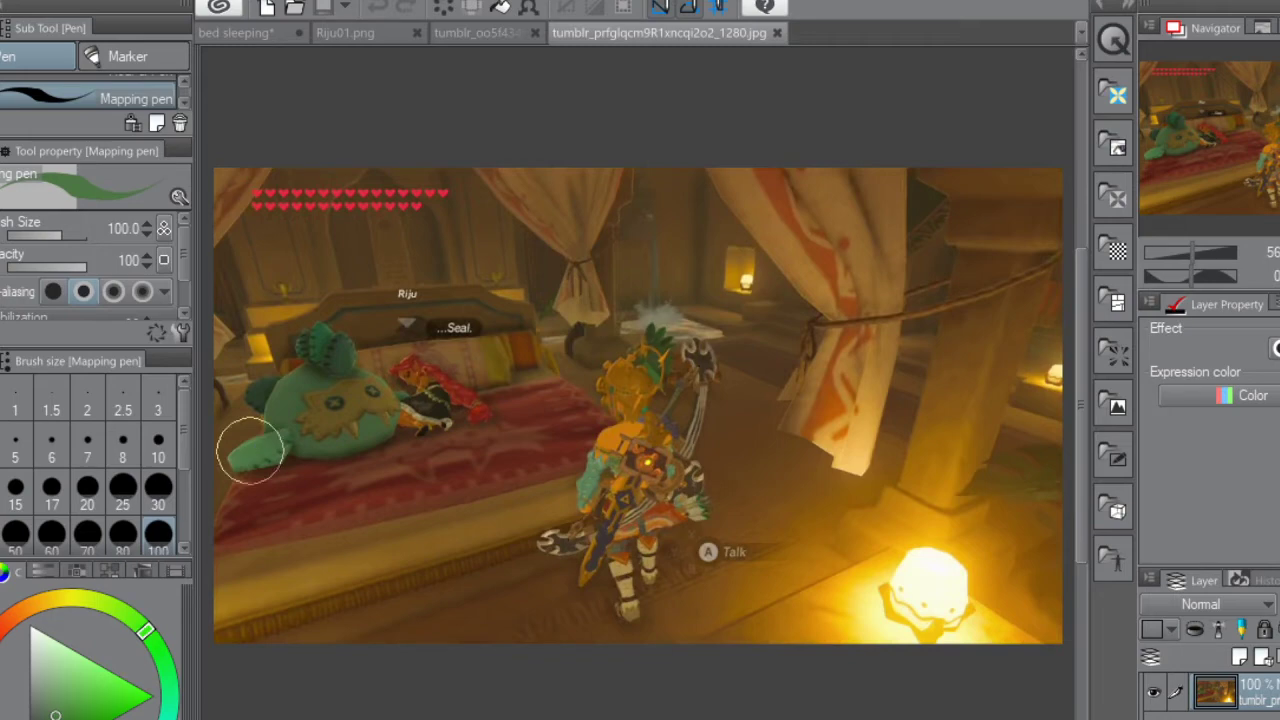
click(263, 29)
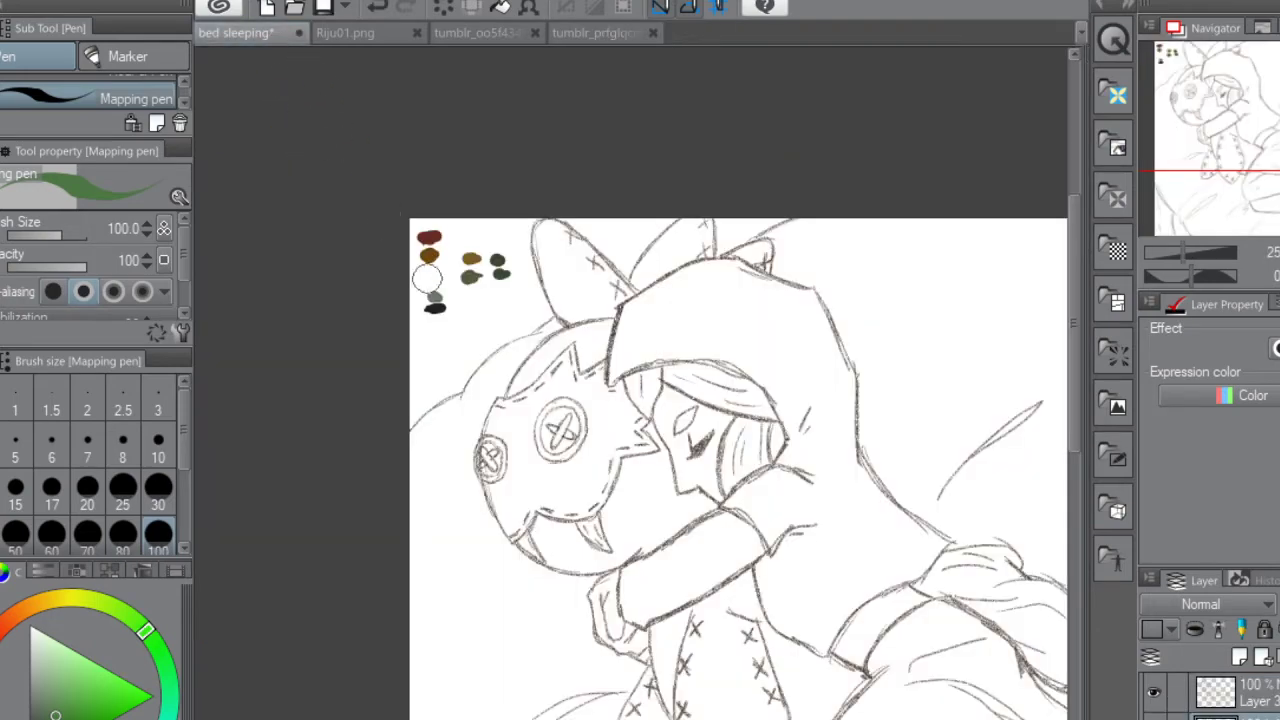
mouse_move(460, 295)
mouse_down()
mouse_move(474, 290)
mouse_move(465, 311)
mouse_up()
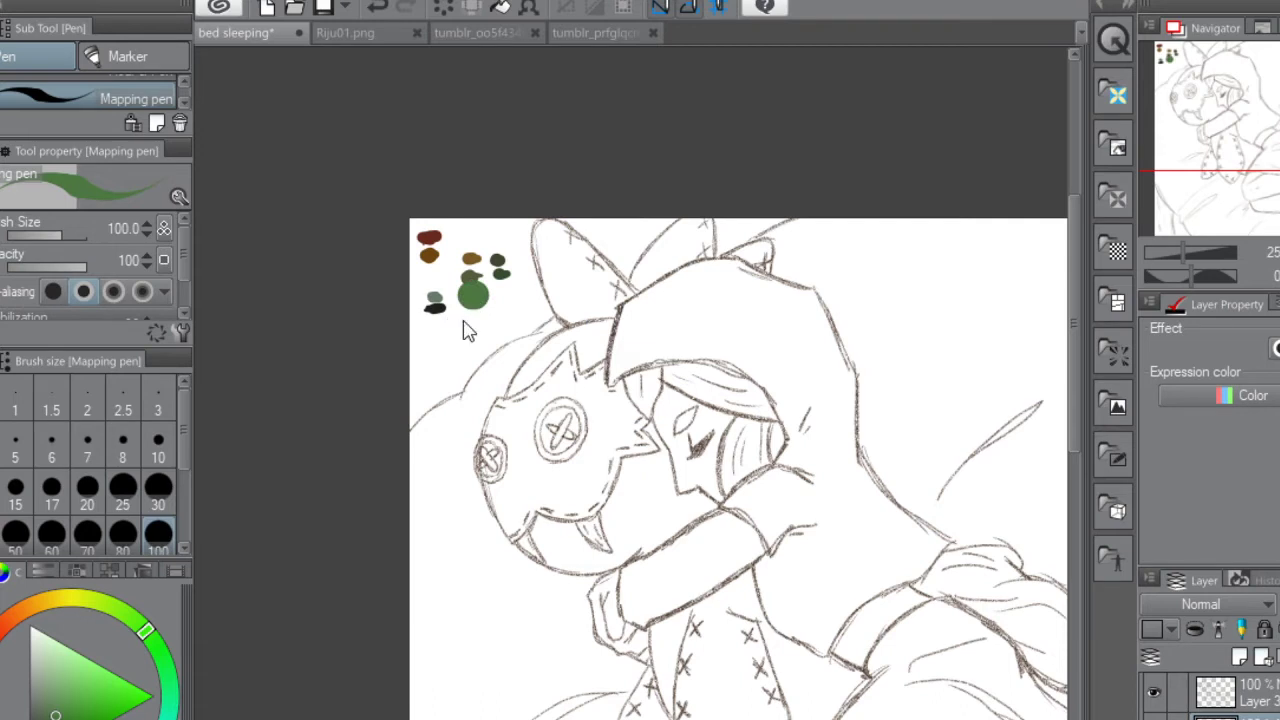
key(ctrl+z)
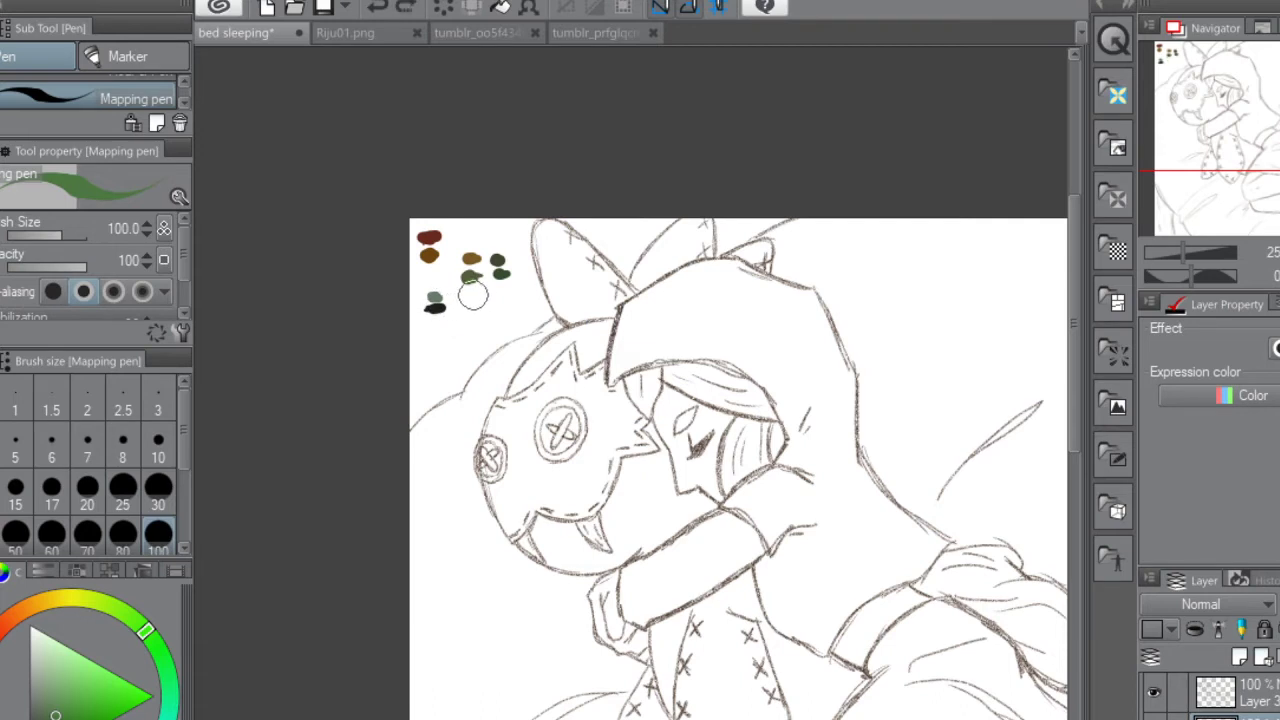
drag(470, 296, 474, 292)
Sample the dark brown of the closed eye, then hide the swatches and place their layer, named Colors, above Layer 3
alt+click(704, 445)
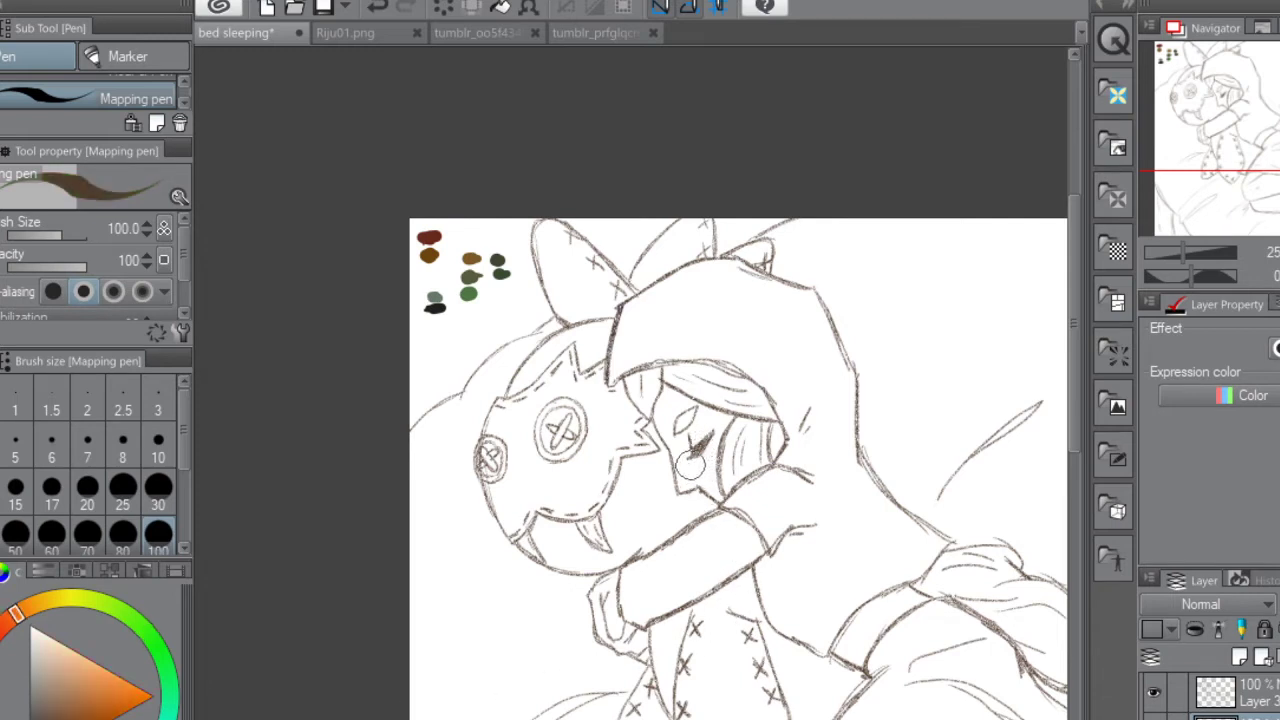
click(1200, 698)
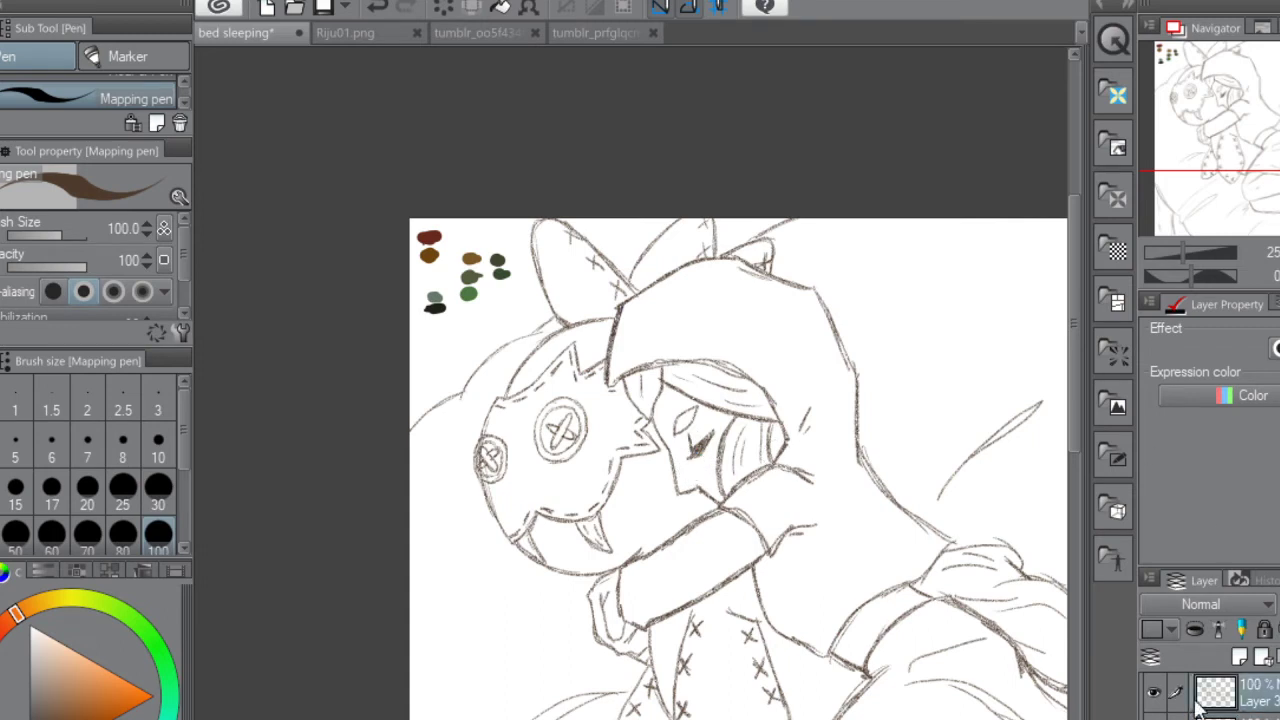
key(Delete)
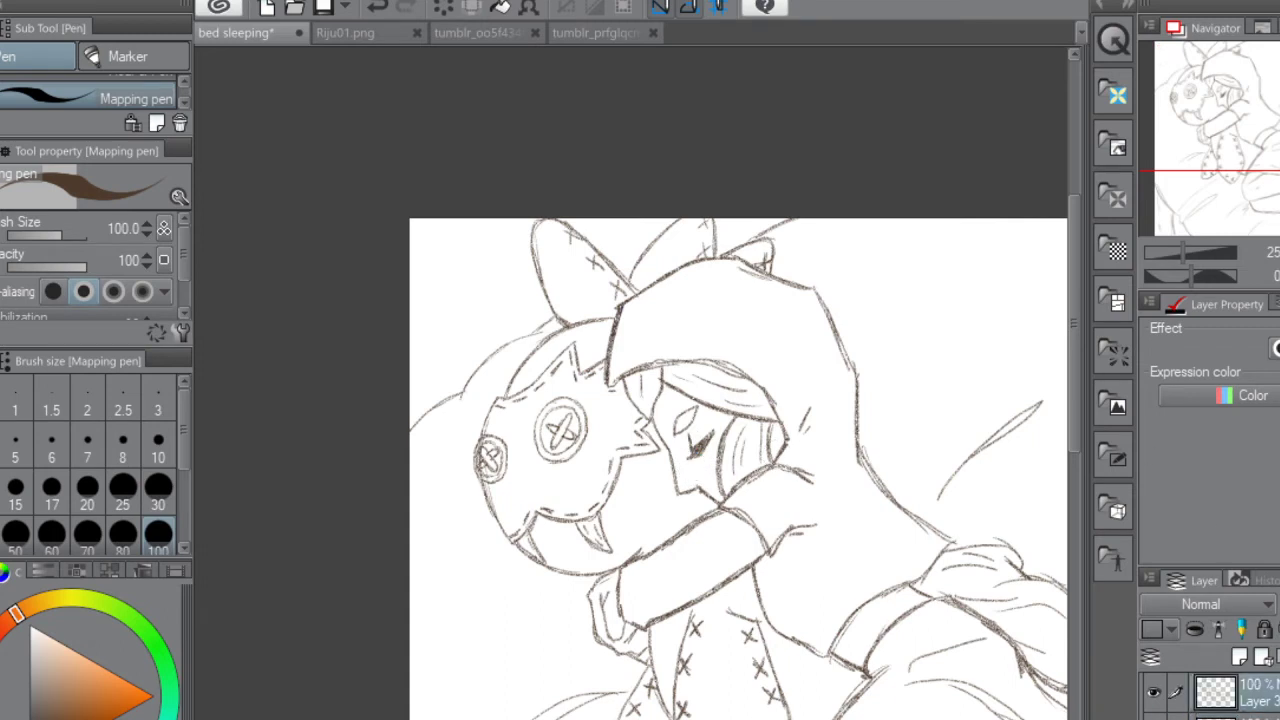
click(1240, 716)
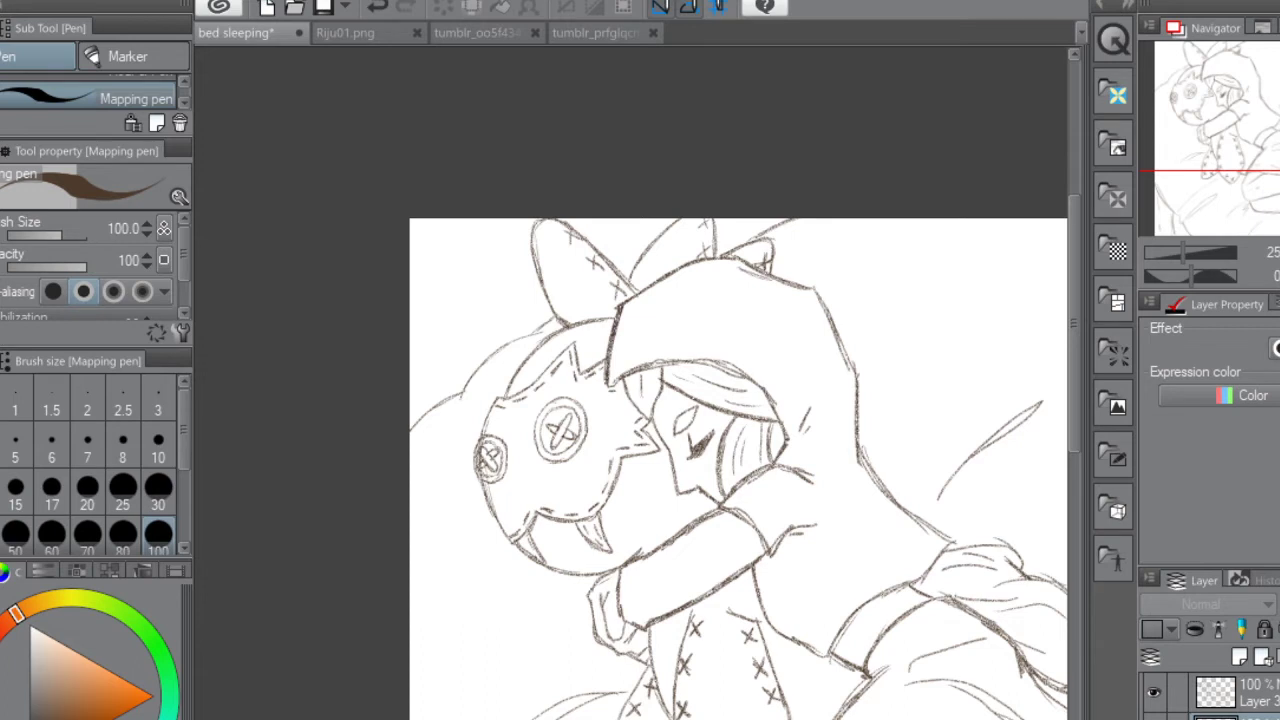
drag(1240, 692, 1240, 716)
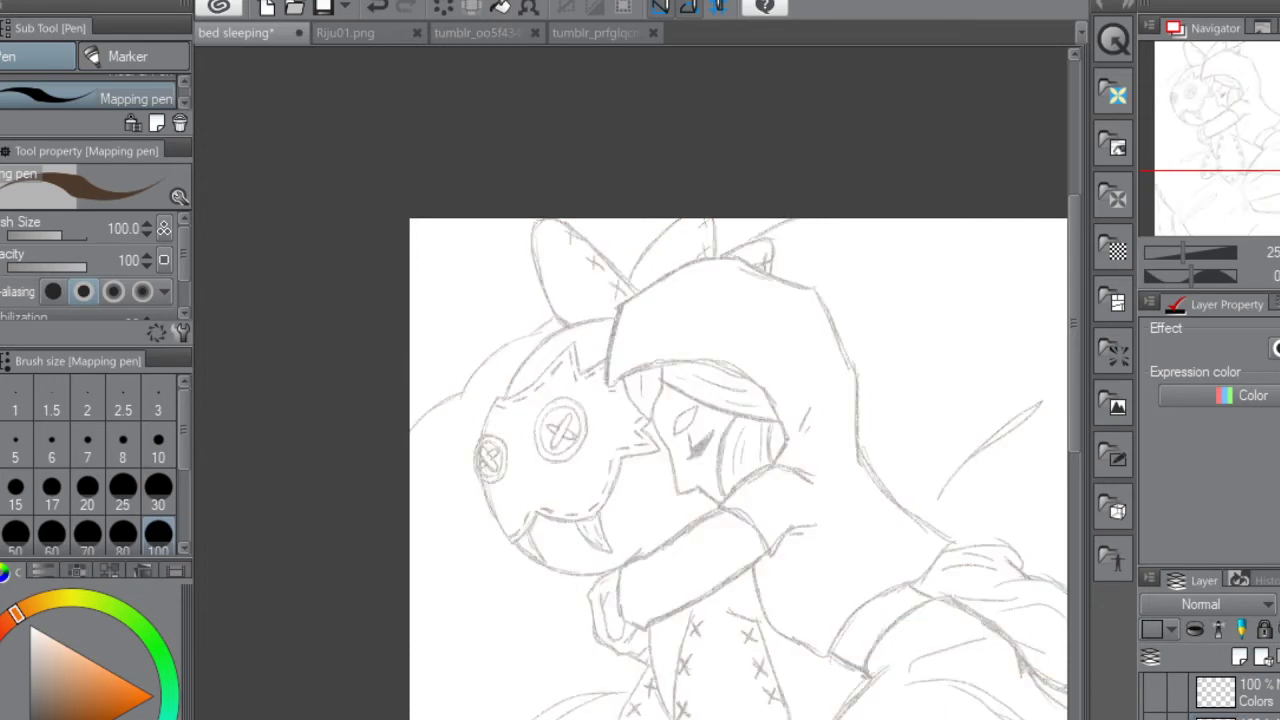
On the layer below Colors, ink the hood's front edge and crown in dark brown with the Mapping pen at size 20
click(1240, 716)
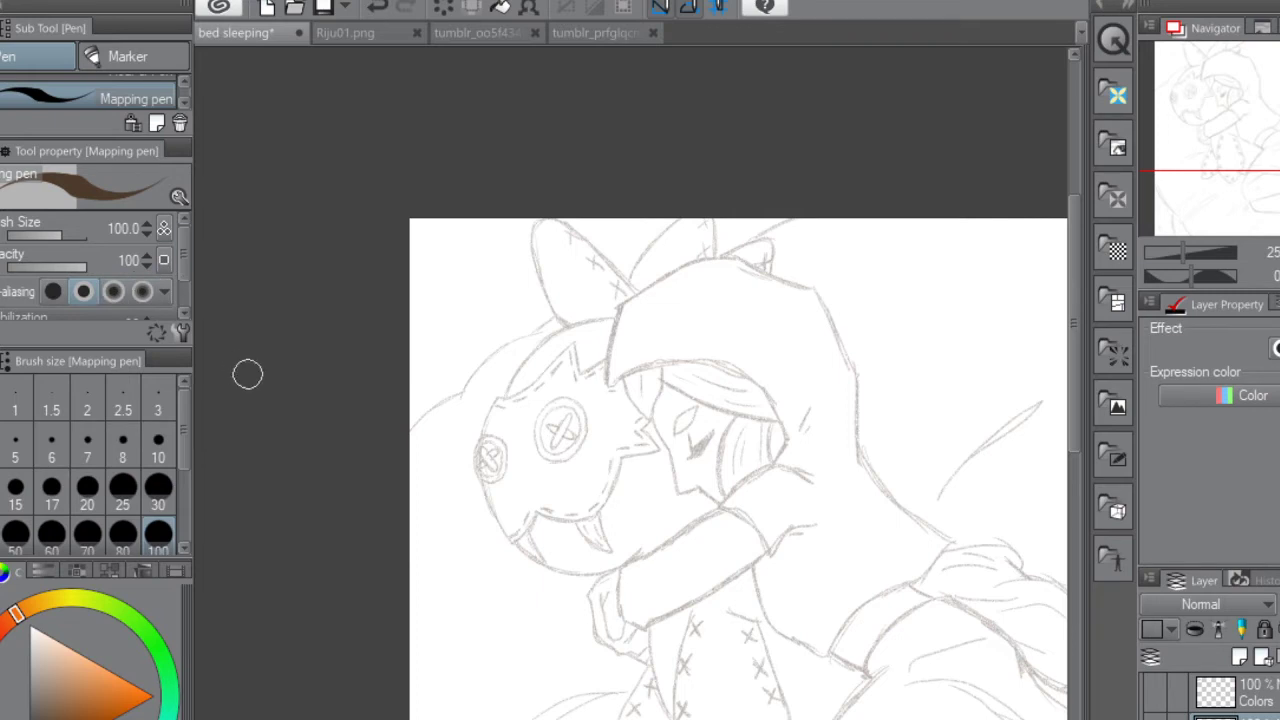
scroll(662, 468, right, 3)
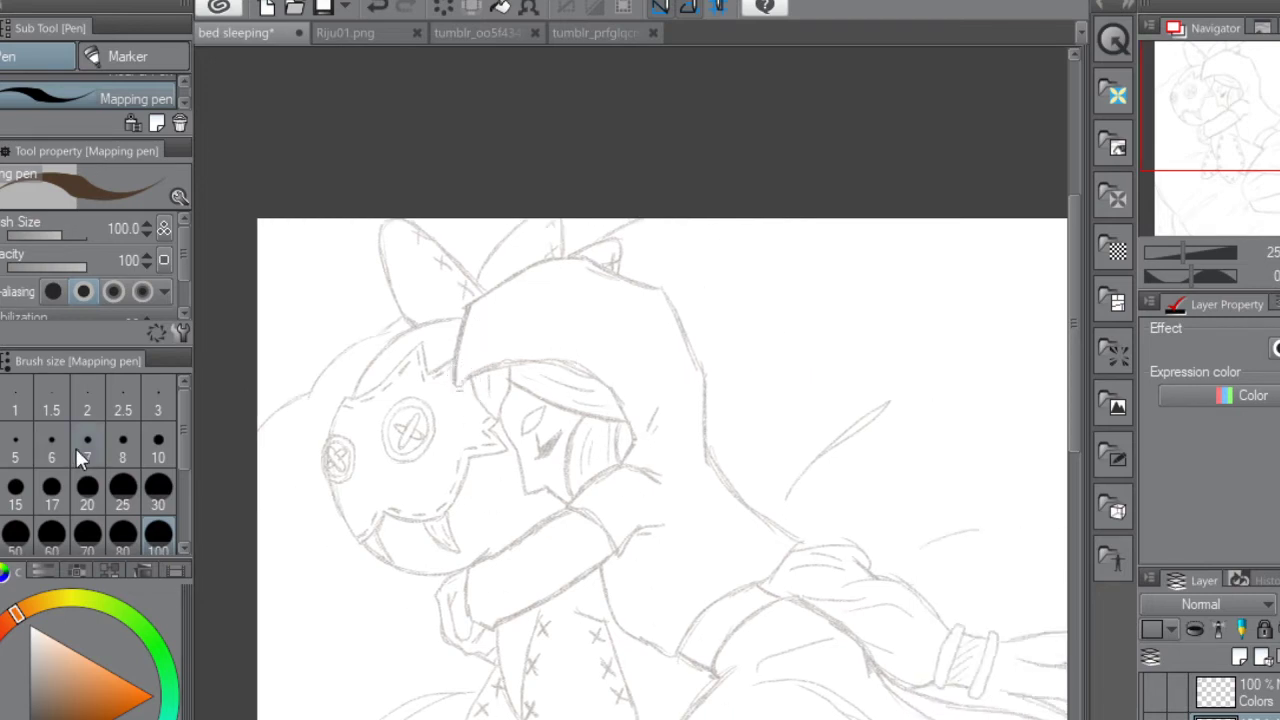
click(16, 490)
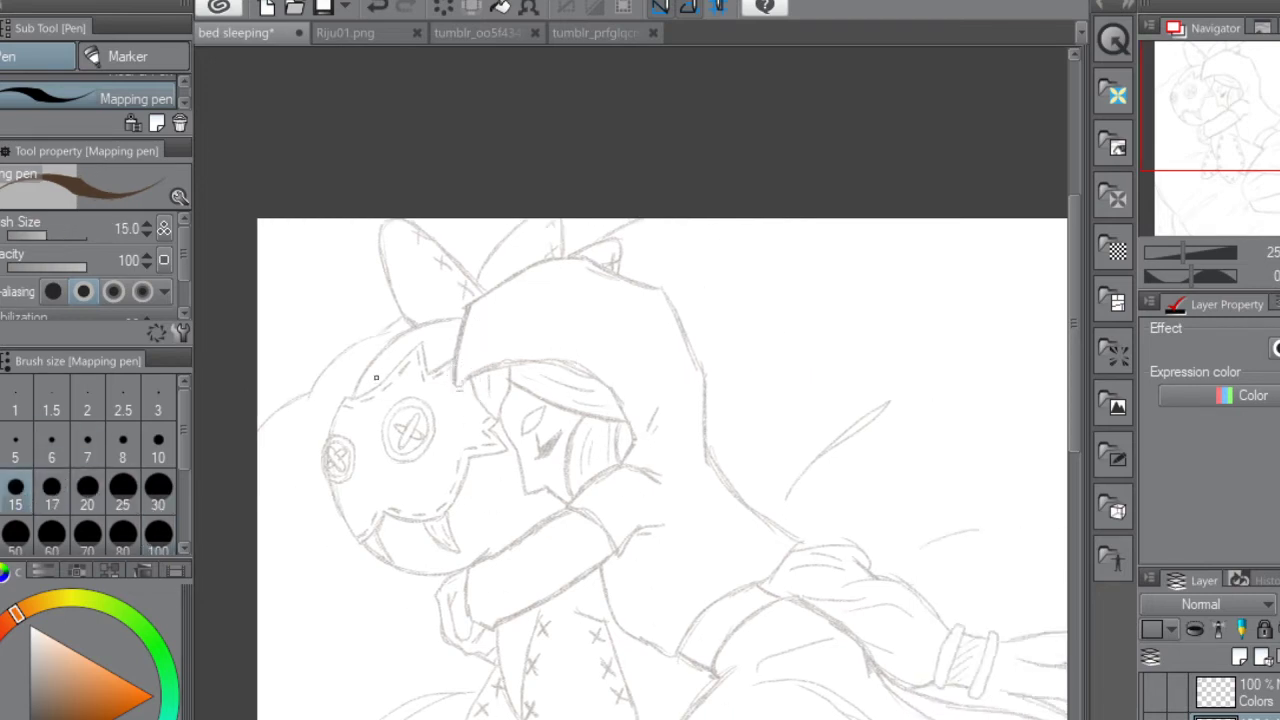
click(82, 492)
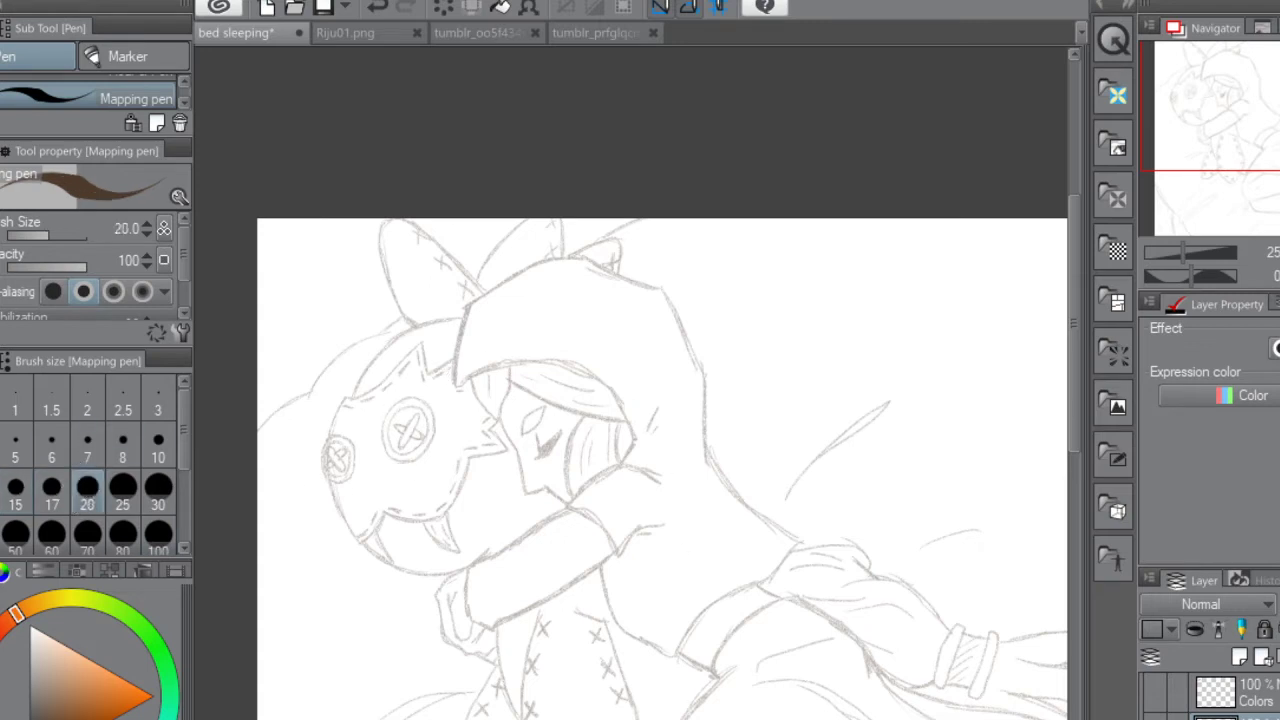
scroll(564, 585, right, 1)
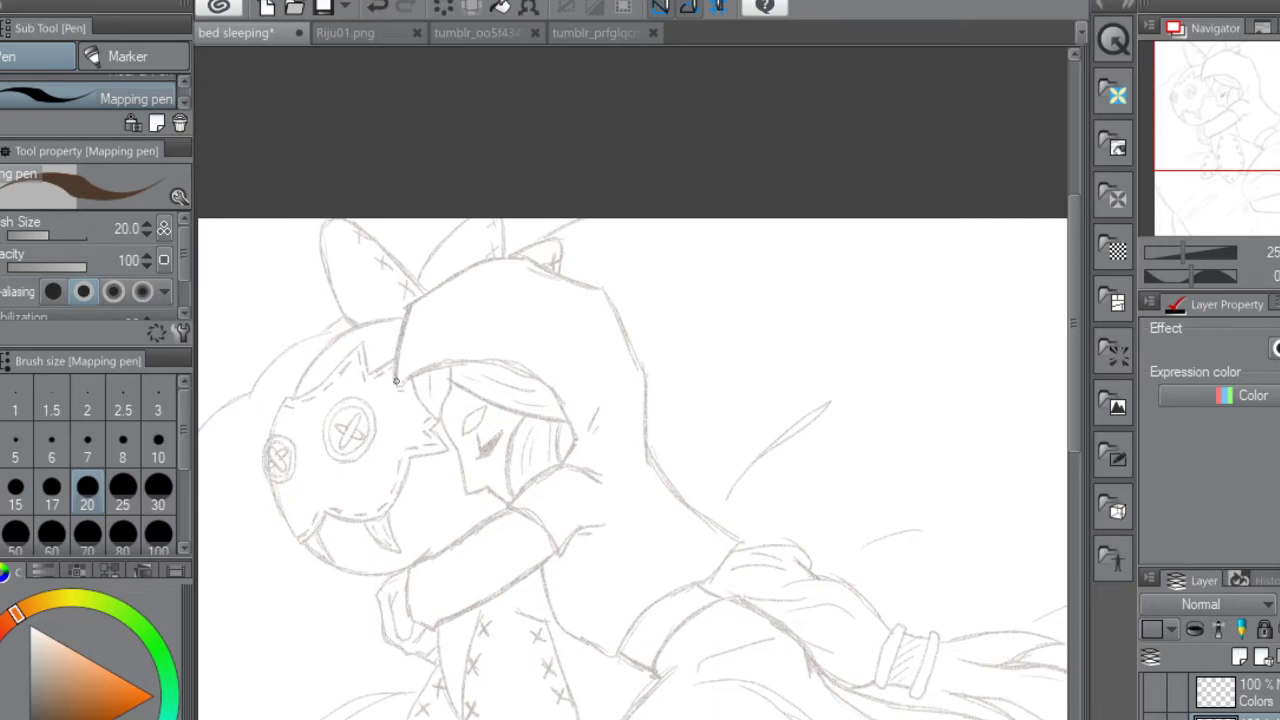
drag(396, 386, 409, 302)
key(ctrl+z)
drag(396, 384, 412, 300)
mouse_move(410, 303)
mouse_down()
mouse_move(503, 258)
mouse_move(605, 291)
mouse_up()
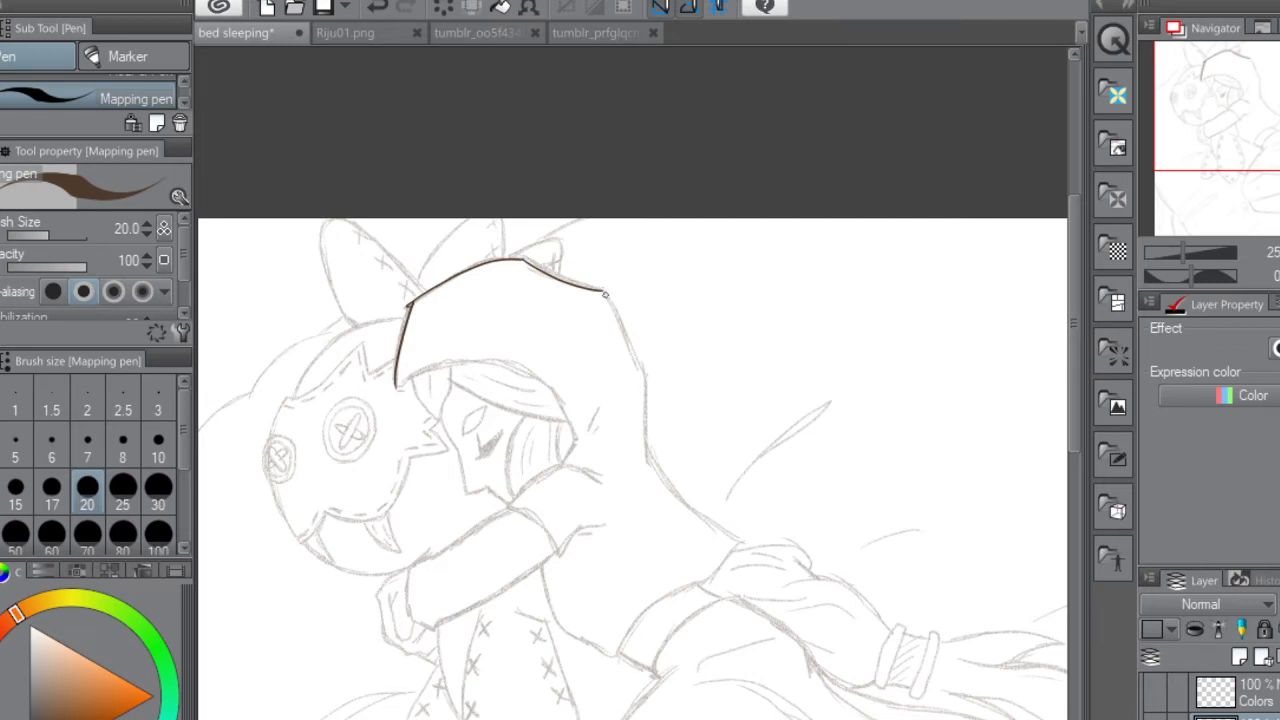
Ink the back of the hood down to the top's hem, then clean the hood's front corner with the Hard eraser at size 8
drag(604, 291, 645, 373)
mouse_move(616, 314)
mouse_down()
mouse_move(644, 391)
mouse_move(646, 372)
mouse_move(644, 463)
mouse_move(648, 439)
mouse_move(680, 498)
mouse_move(760, 551)
mouse_move(734, 560)
mouse_move(736, 543)
mouse_move(708, 579)
mouse_move(648, 605)
mouse_move(617, 656)
mouse_up()
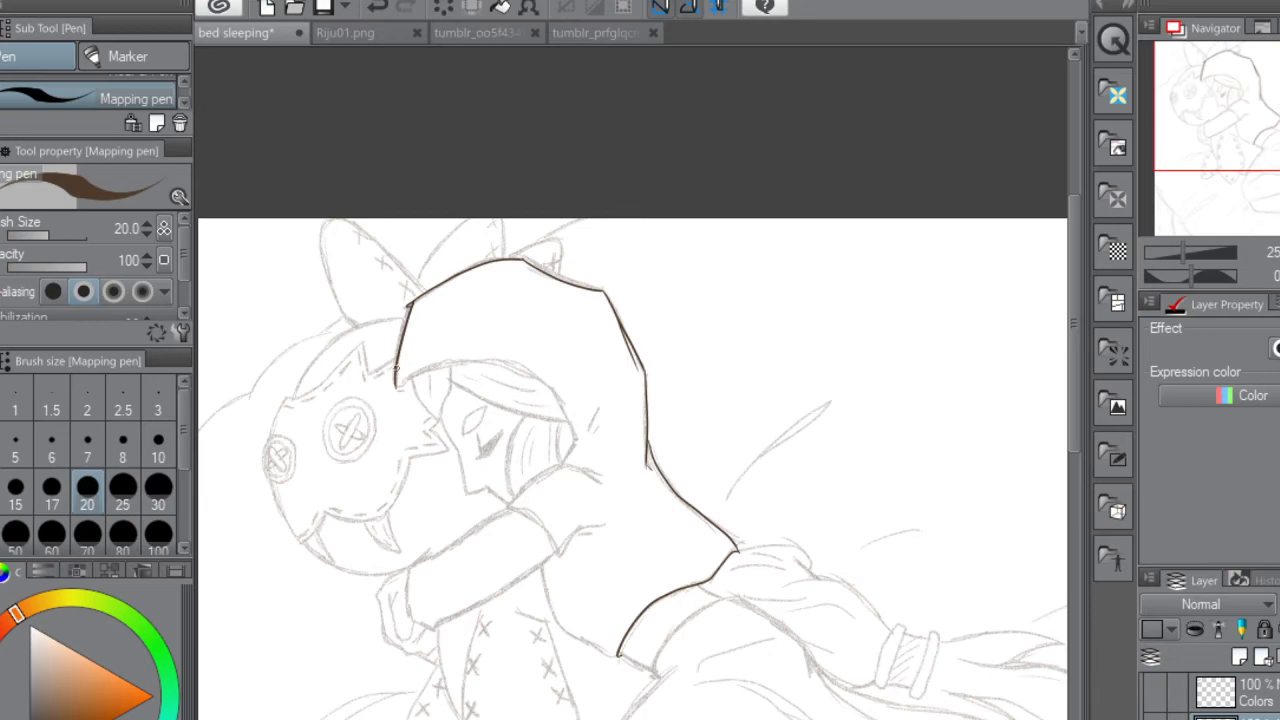
key(e)
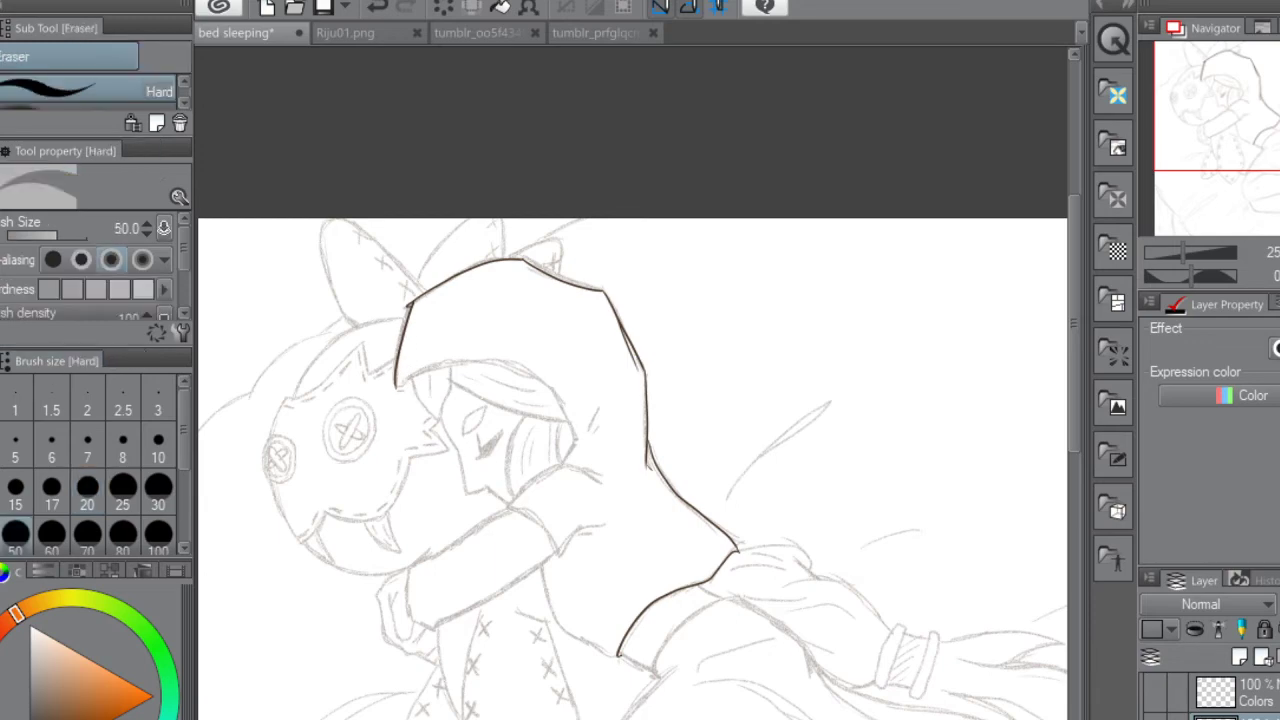
click(115, 452)
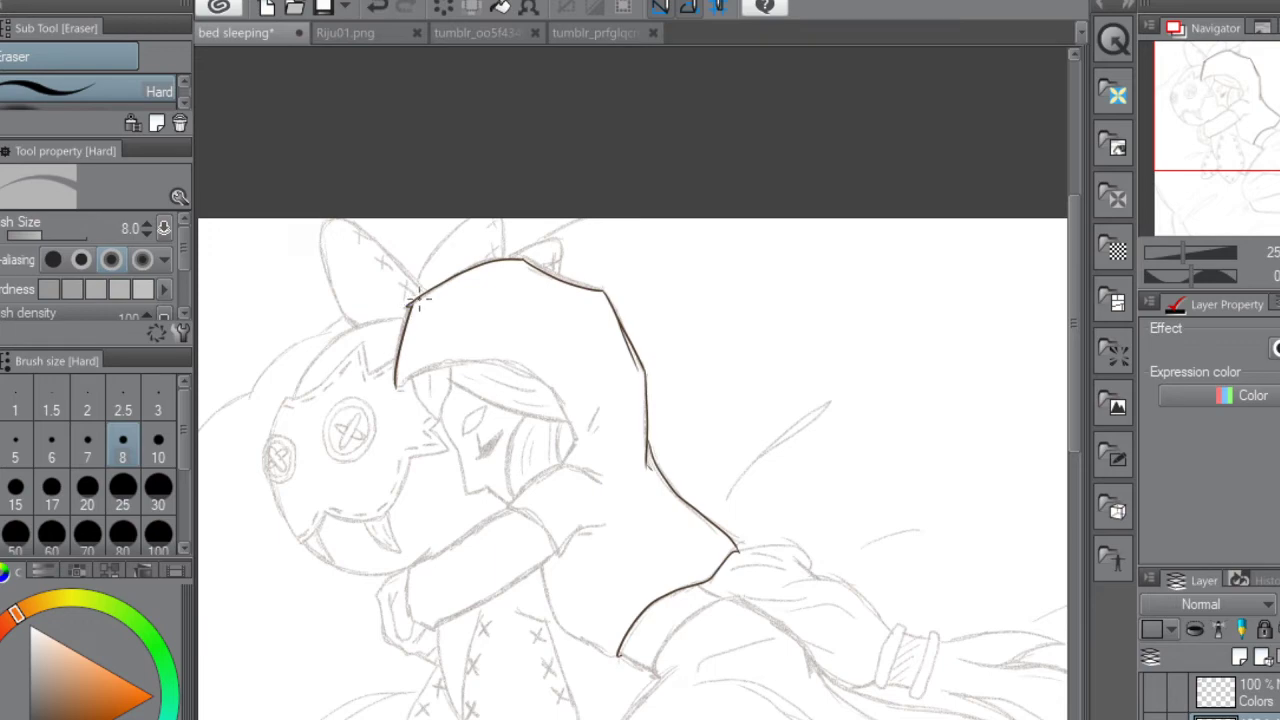
key(p)
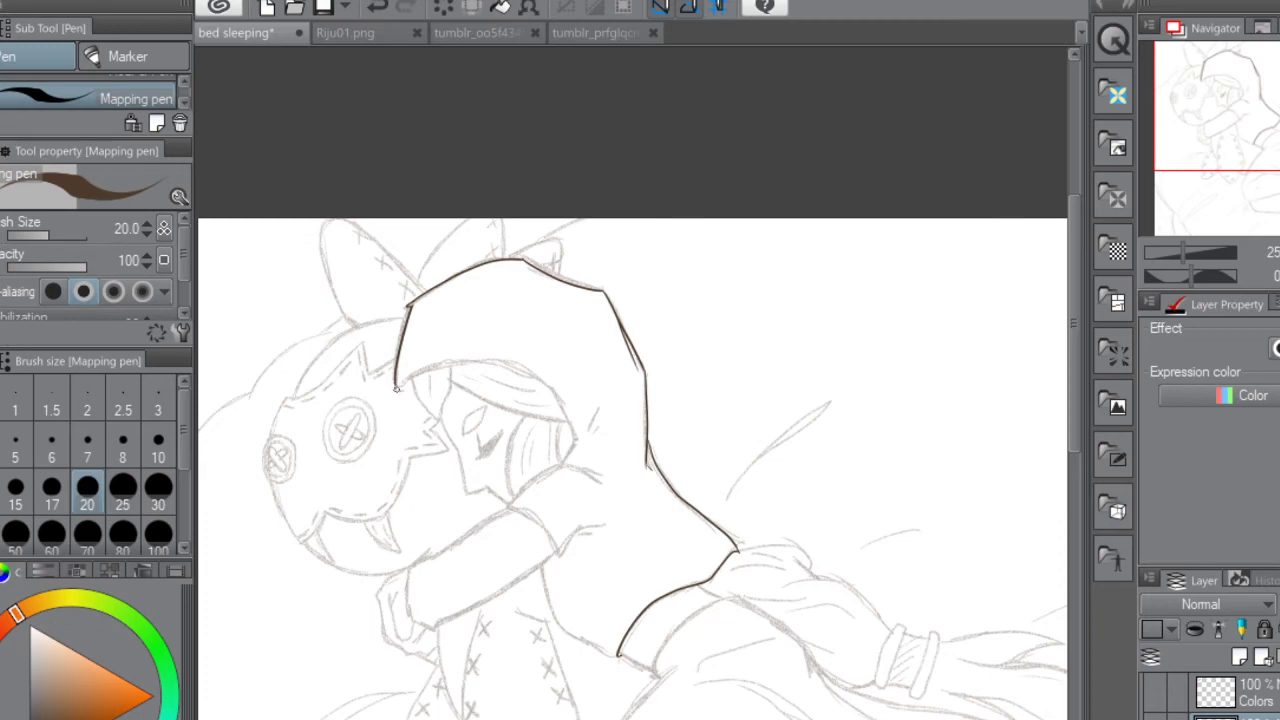
Ink the hood's inner rim around the face, the small neck folds, and the shoulder and short sleeve with its creases
mouse_move(414, 374)
mouse_down()
mouse_move(518, 362)
mouse_move(557, 392)
mouse_up()
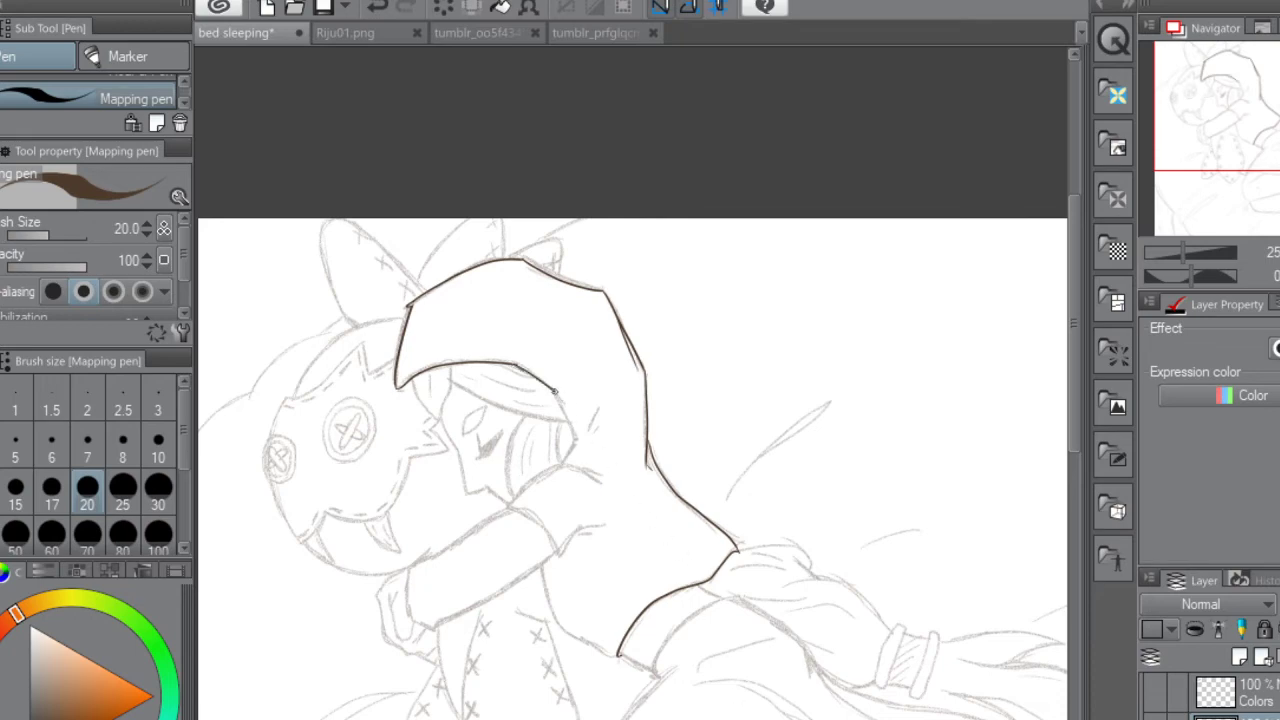
mouse_move(558, 396)
mouse_down()
mouse_move(577, 443)
mouse_move(558, 466)
mouse_up()
drag(602, 404, 592, 428)
mouse_move(505, 507)
mouse_down()
mouse_move(554, 467)
mouse_move(580, 464)
mouse_move(603, 484)
mouse_up()
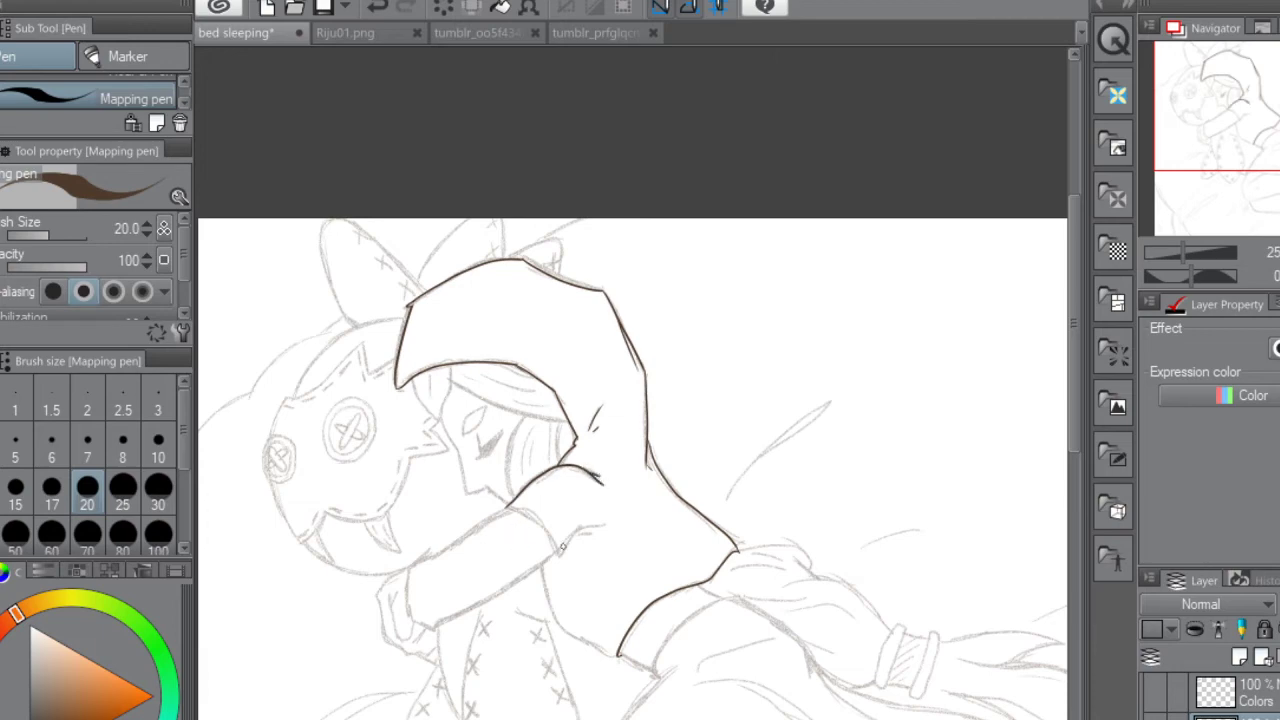
mouse_move(557, 555)
mouse_down()
mouse_move(576, 531)
mouse_move(605, 525)
mouse_up()
drag(508, 507, 557, 554)
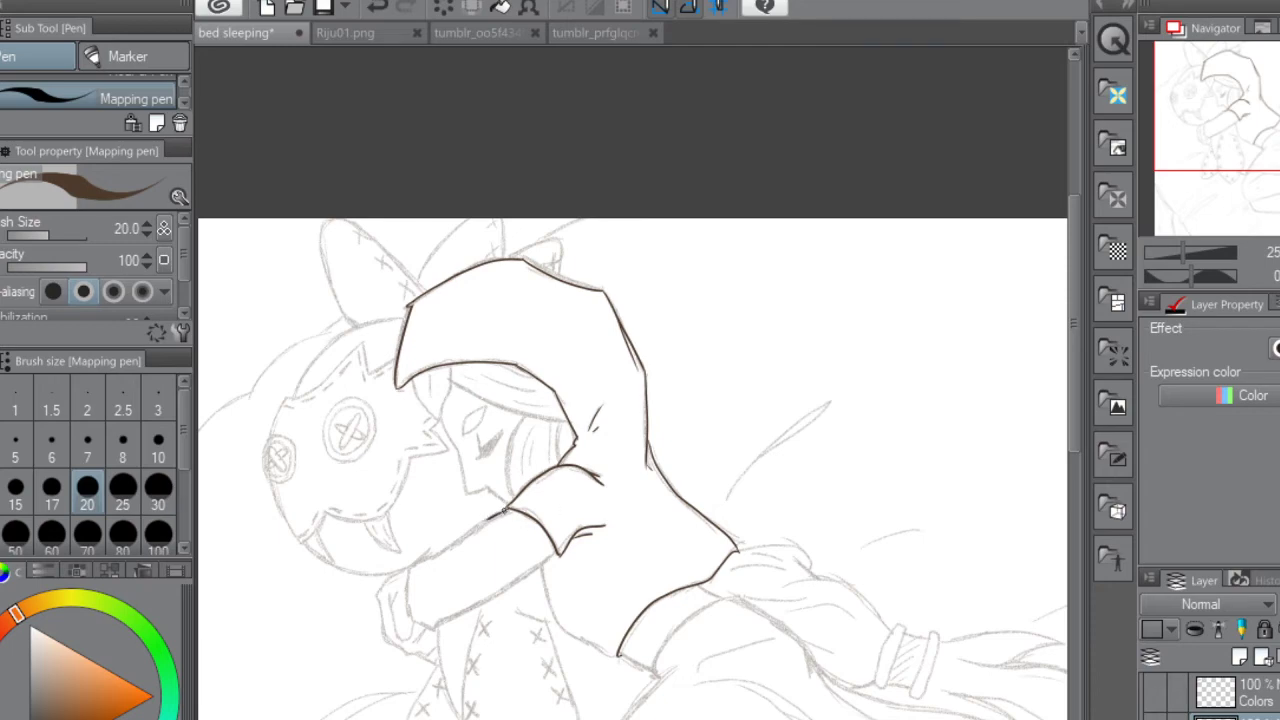
mouse_move(469, 530)
mouse_down()
mouse_move(409, 567)
mouse_move(406, 598)
mouse_up()
drag(552, 551, 424, 630)
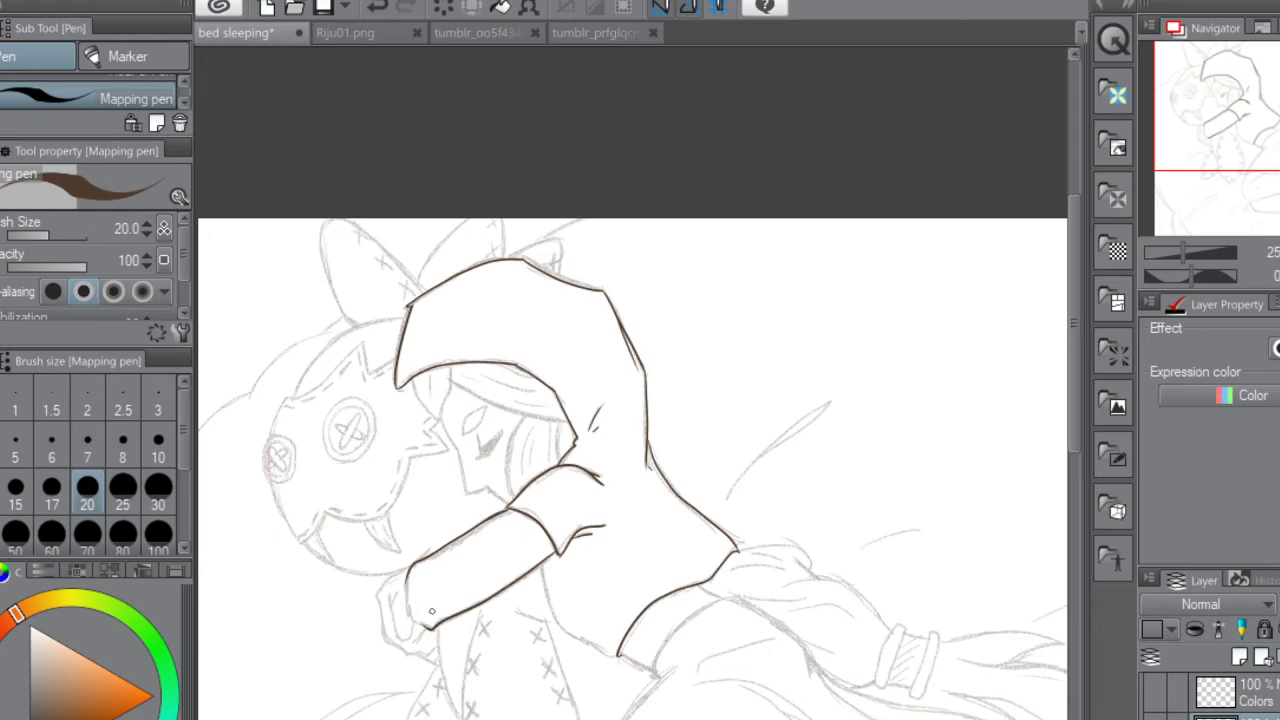
key(e)
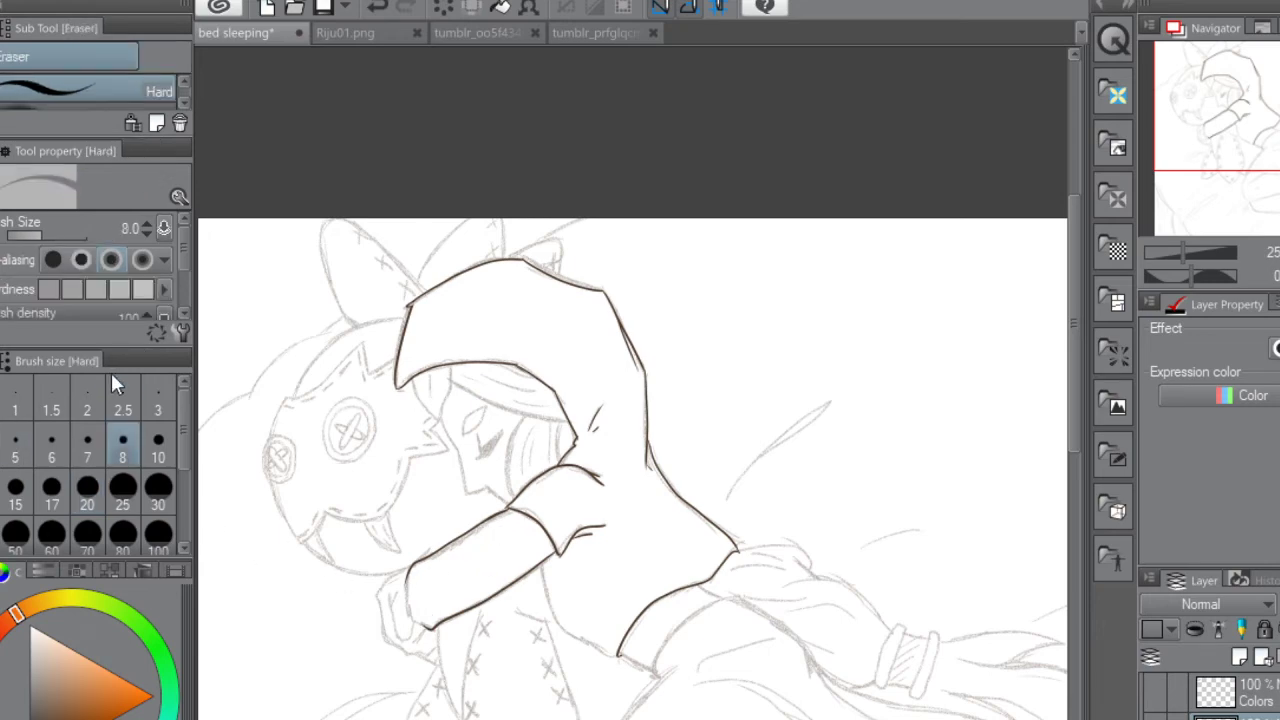
key(ctrl+z)
key(ctrl+z)
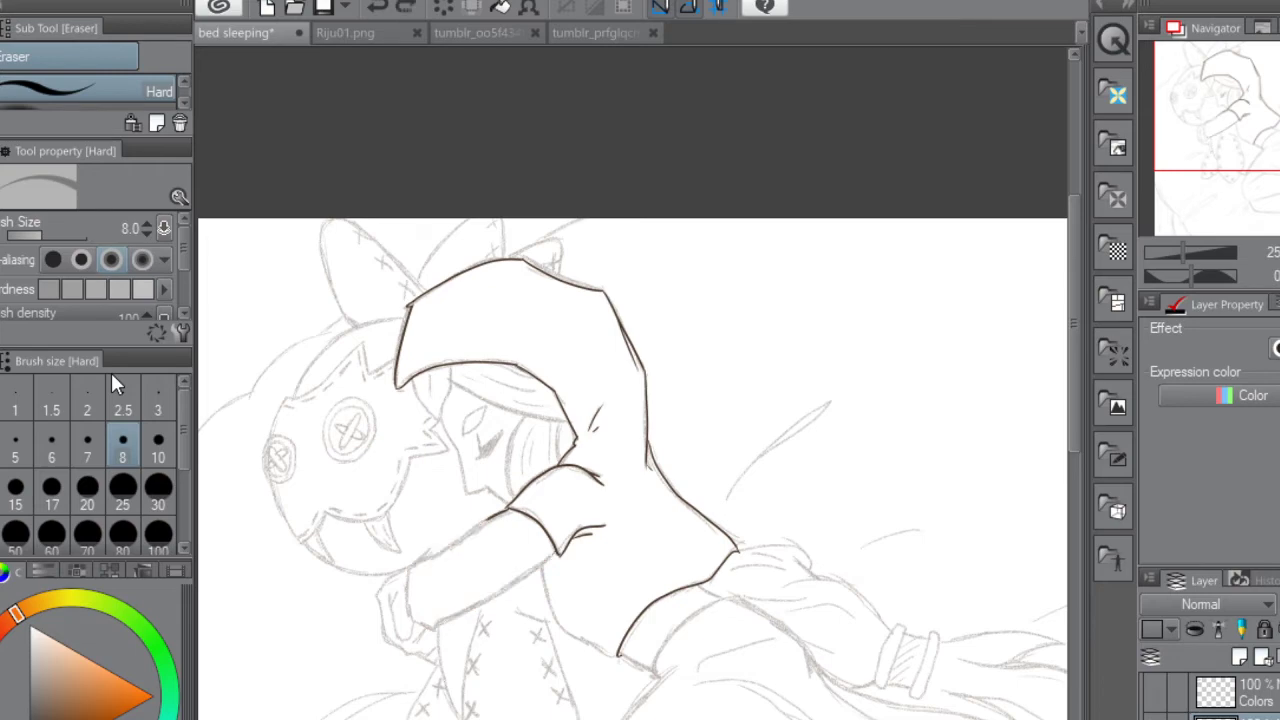
key(ctrl+z)
key(p)
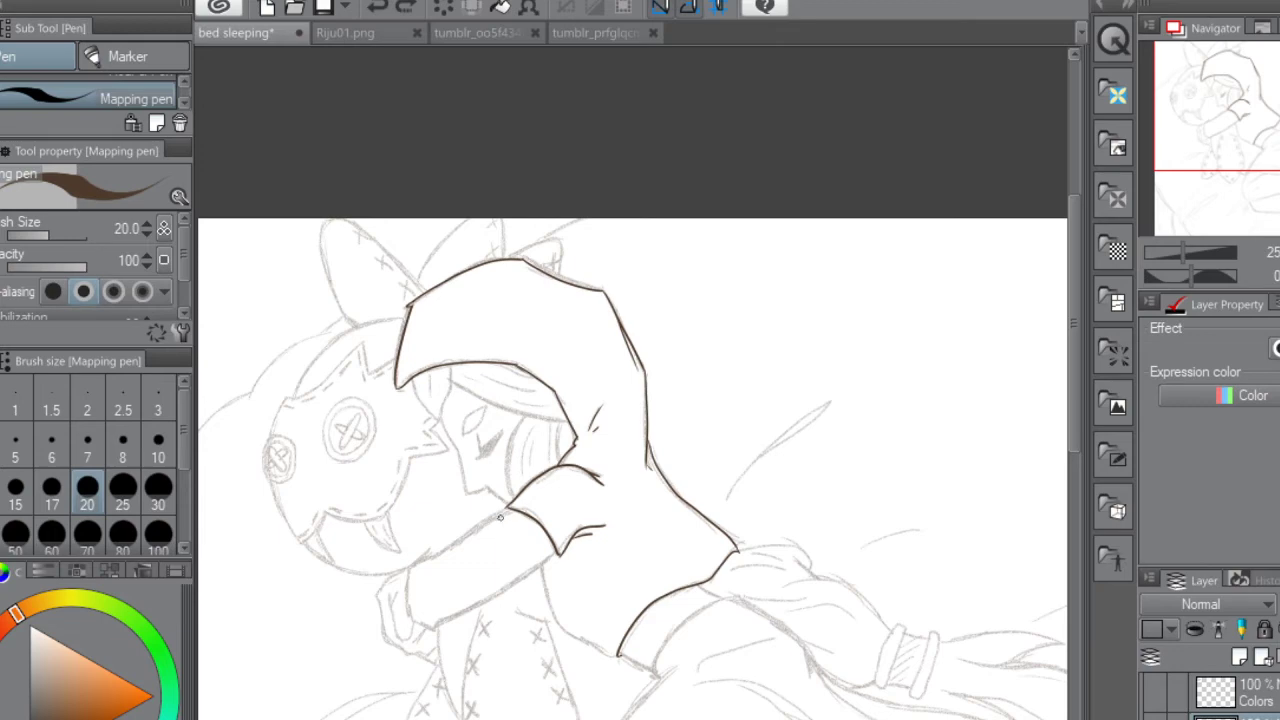
drag(496, 514, 409, 572)
key(ctrl+z)
Ink both edges of the girl's forearm, its wrist end, and the hand with its curled fingers
drag(509, 508, 409, 571)
drag(553, 550, 432, 626)
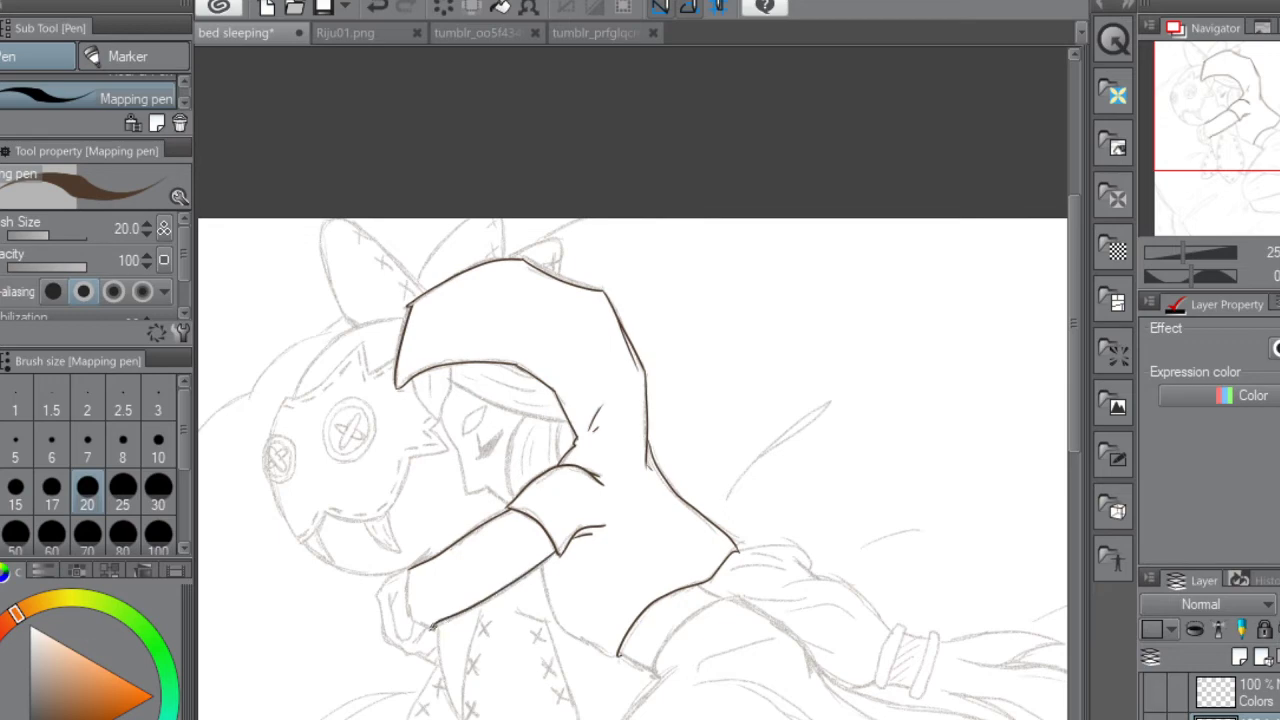
mouse_move(432, 627)
mouse_down()
mouse_move(410, 620)
mouse_move(406, 568)
mouse_up()
mouse_move(404, 570)
mouse_down()
mouse_move(374, 598)
mouse_move(382, 630)
mouse_move(445, 667)
mouse_move(438, 652)
mouse_up()
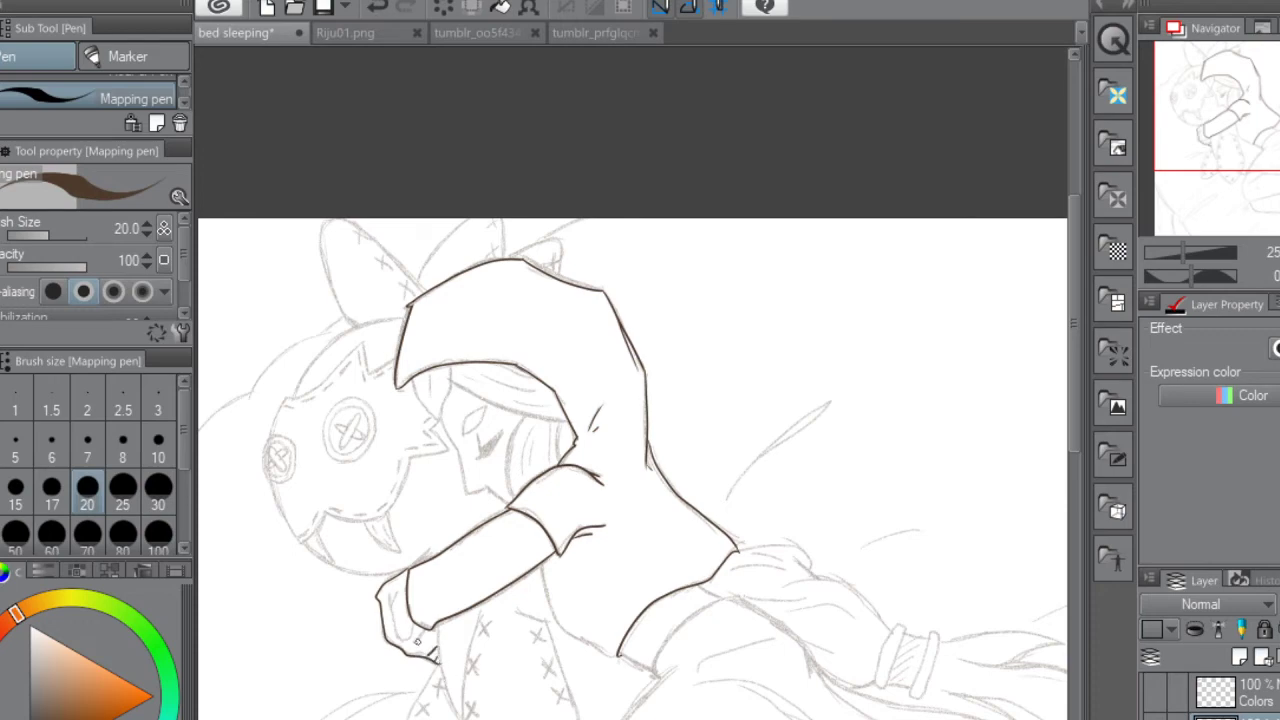
mouse_move(413, 619)
mouse_down()
mouse_move(401, 638)
mouse_move(400, 589)
mouse_up()
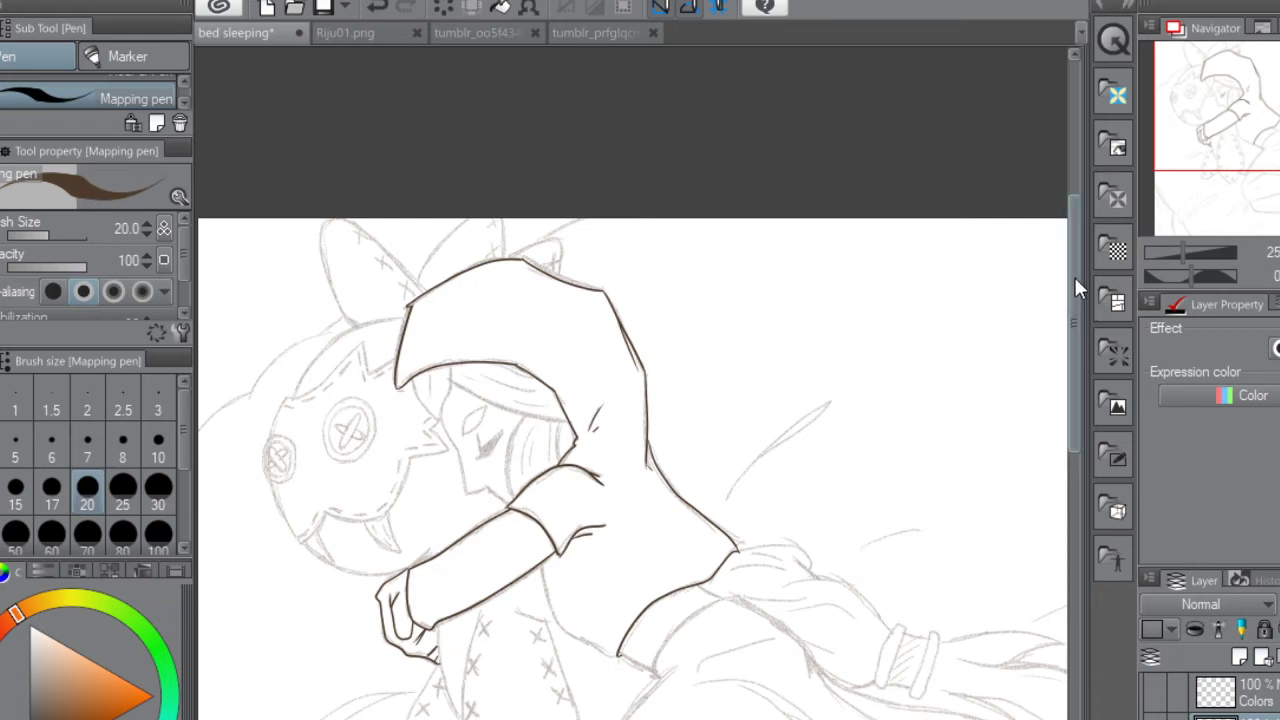
Ink the front of the torso from below the sleeve to the waist, and outline the waistband
drag(1074, 274, 1071, 318)
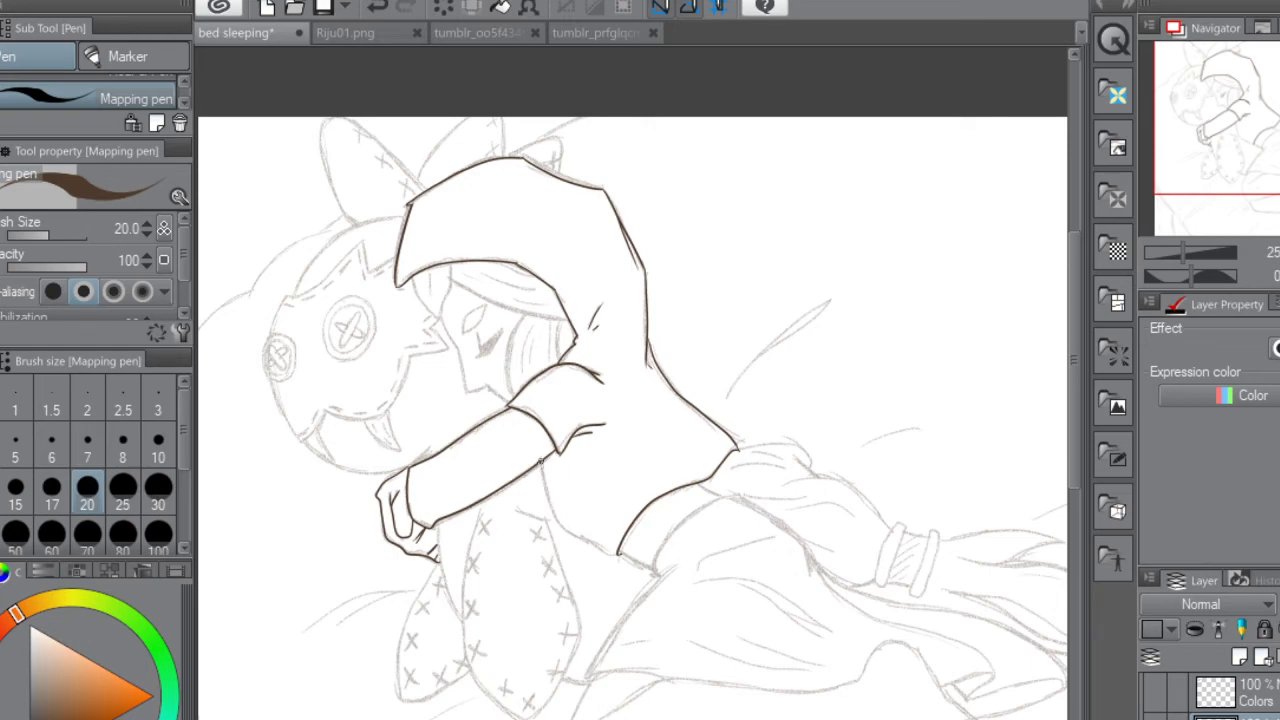
mouse_move(540, 460)
mouse_down()
mouse_move(552, 512)
mouse_move(590, 538)
mouse_up()
drag(585, 540, 609, 551)
mouse_move(619, 552)
mouse_down()
mouse_move(655, 570)
mouse_move(706, 485)
mouse_up()
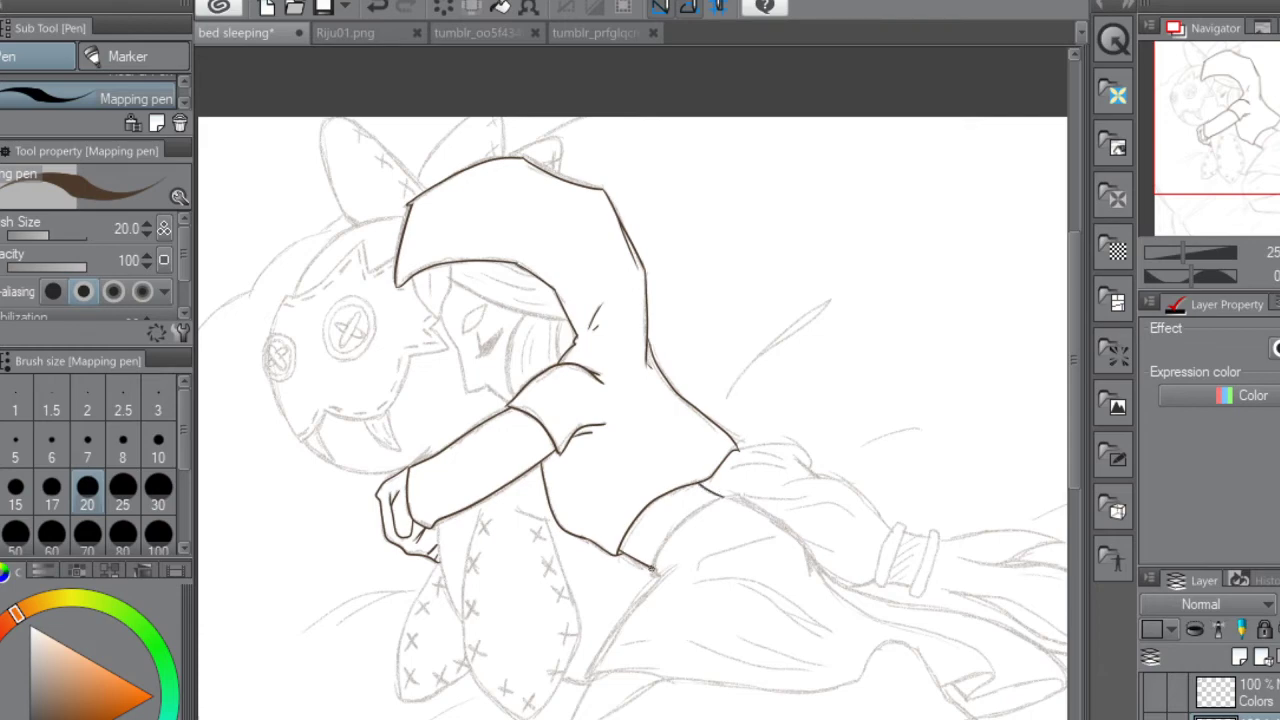
mouse_move(655, 569)
mouse_down()
mouse_move(700, 506)
mouse_move(738, 492)
mouse_up()
key(ctrl+z)
mouse_move(657, 570)
mouse_down()
mouse_move(700, 509)
mouse_move(734, 494)
mouse_up()
Ink the skirt's front edge and its long upper edge from the waistband to the trailing tip
drag(585, 678, 676, 563)
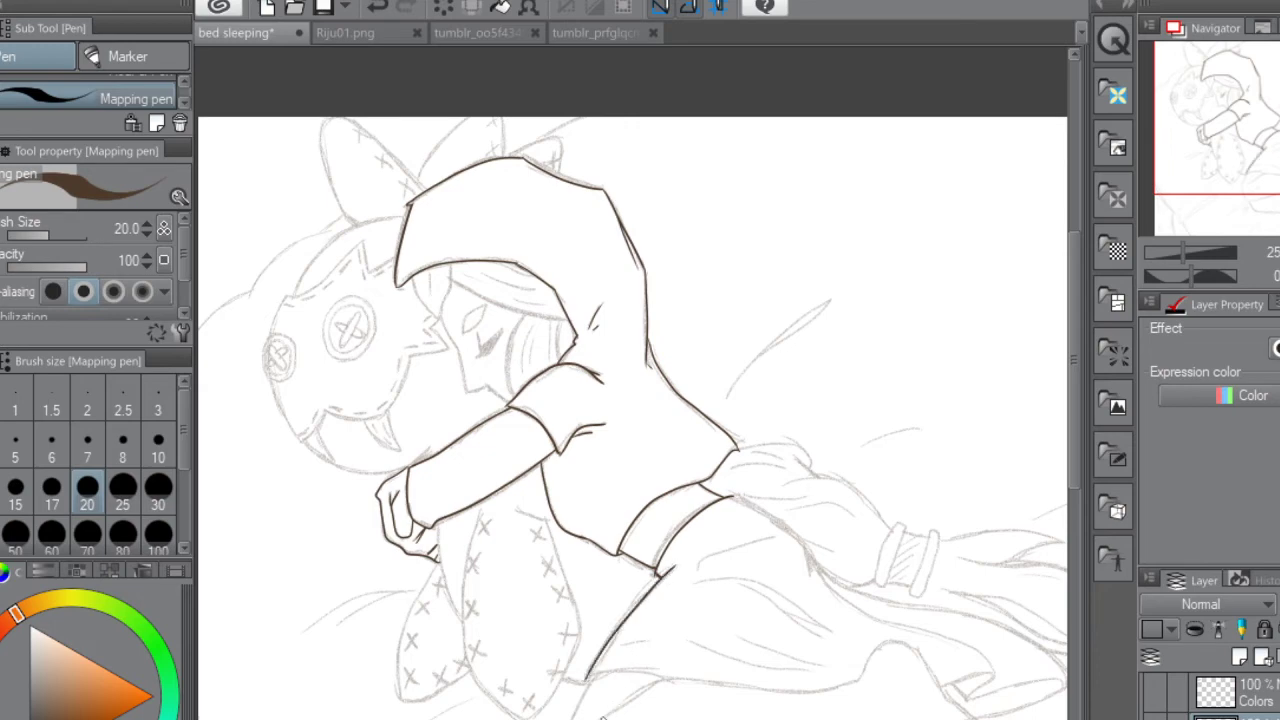
drag(842, 661, 752, 661)
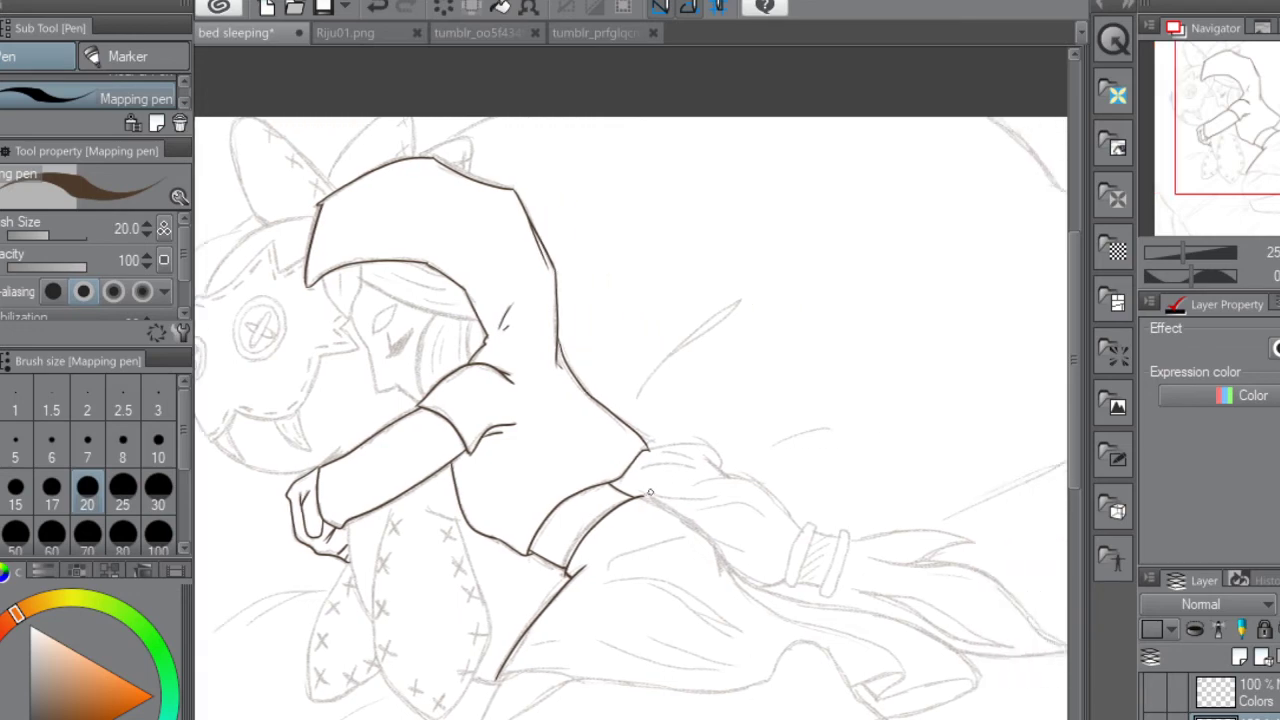
mouse_move(647, 497)
mouse_down()
mouse_move(702, 532)
mouse_move(721, 565)
mouse_up()
mouse_move(716, 550)
mouse_down()
mouse_move(768, 595)
mouse_move(904, 621)
mouse_move(978, 688)
mouse_up()
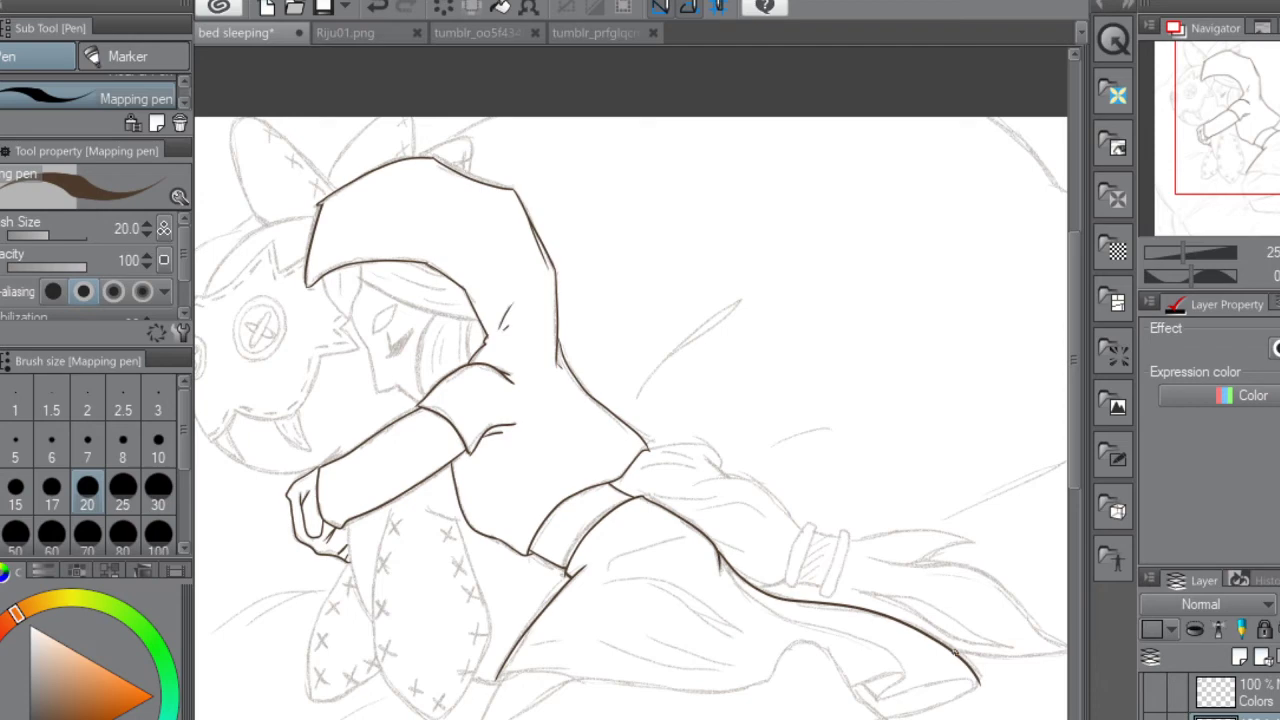
Ink the curved fold lines across the middle and front of the skirt
mouse_move(607, 572)
mouse_down()
mouse_move(646, 543)
mouse_move(694, 535)
mouse_up()
mouse_move(608, 581)
mouse_down()
mouse_move(703, 604)
mouse_move(744, 632)
mouse_move(656, 587)
mouse_move(742, 632)
mouse_up()
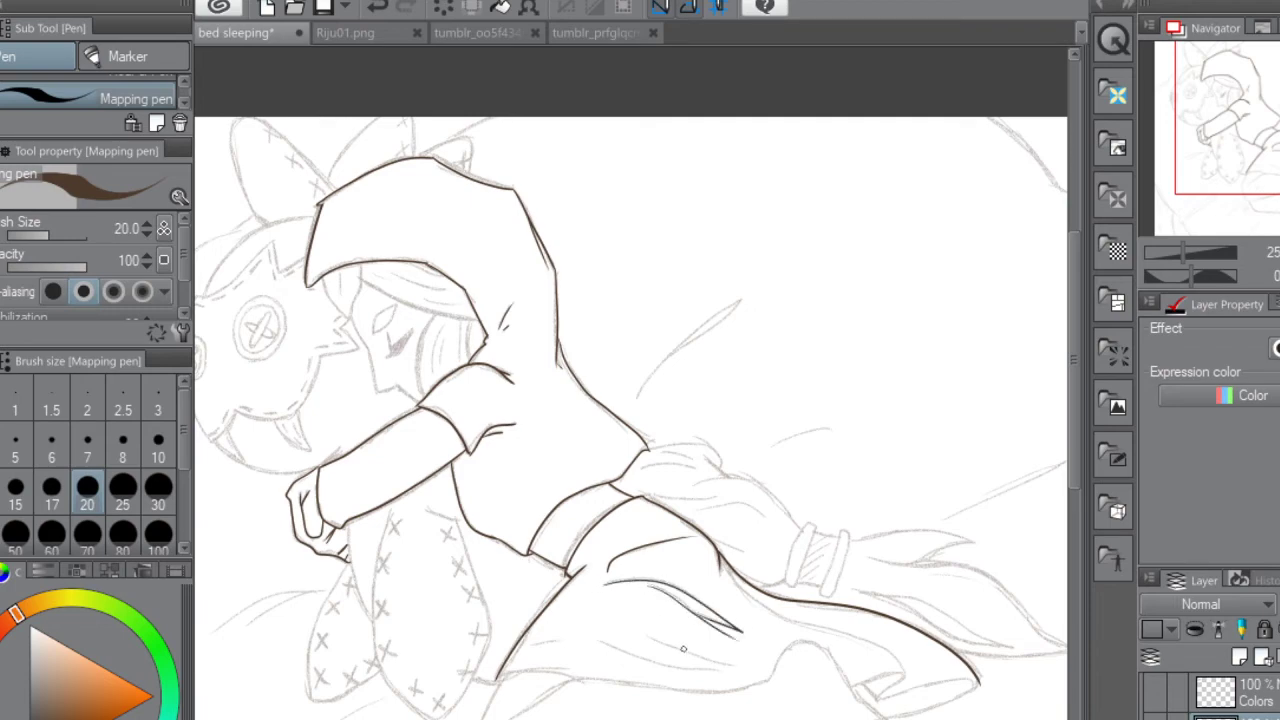
drag(649, 639, 734, 669)
drag(602, 643, 722, 677)
drag(558, 640, 530, 645)
Ink the start of the skirt's hem at the knee and the folded trailing end with its inner edge
drag(495, 681, 581, 680)
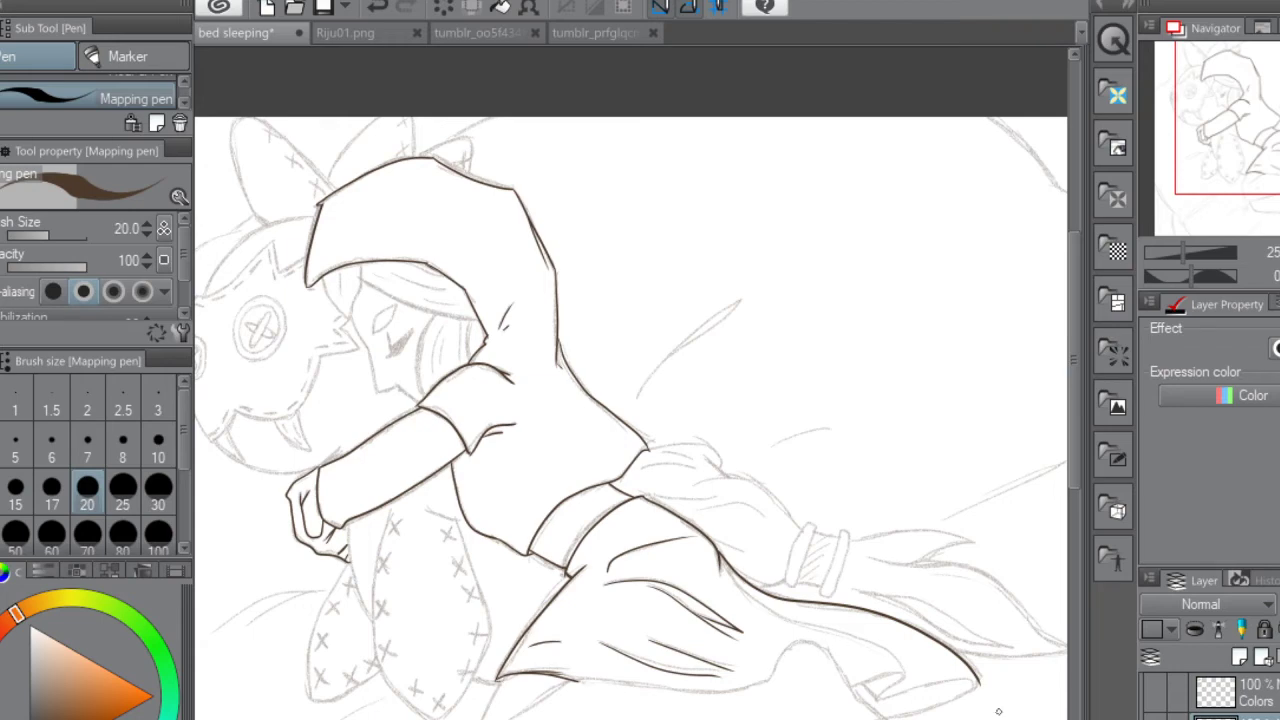
mouse_move(978, 684)
mouse_down()
mouse_move(876, 700)
mouse_move(894, 685)
mouse_move(886, 676)
mouse_move(848, 686)
mouse_up()
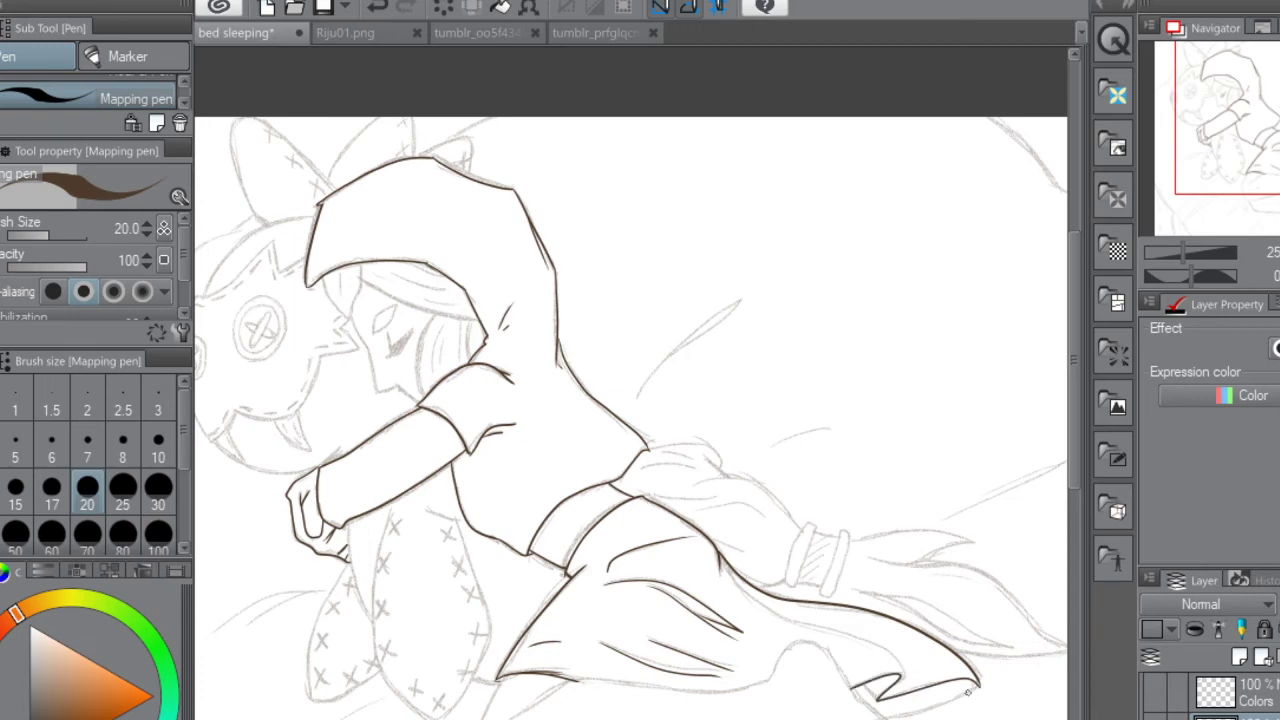
drag(968, 694, 888, 716)
mouse_move(897, 666)
mouse_down()
mouse_move(852, 632)
mouse_move(774, 616)
mouse_move(705, 560)
mouse_up()
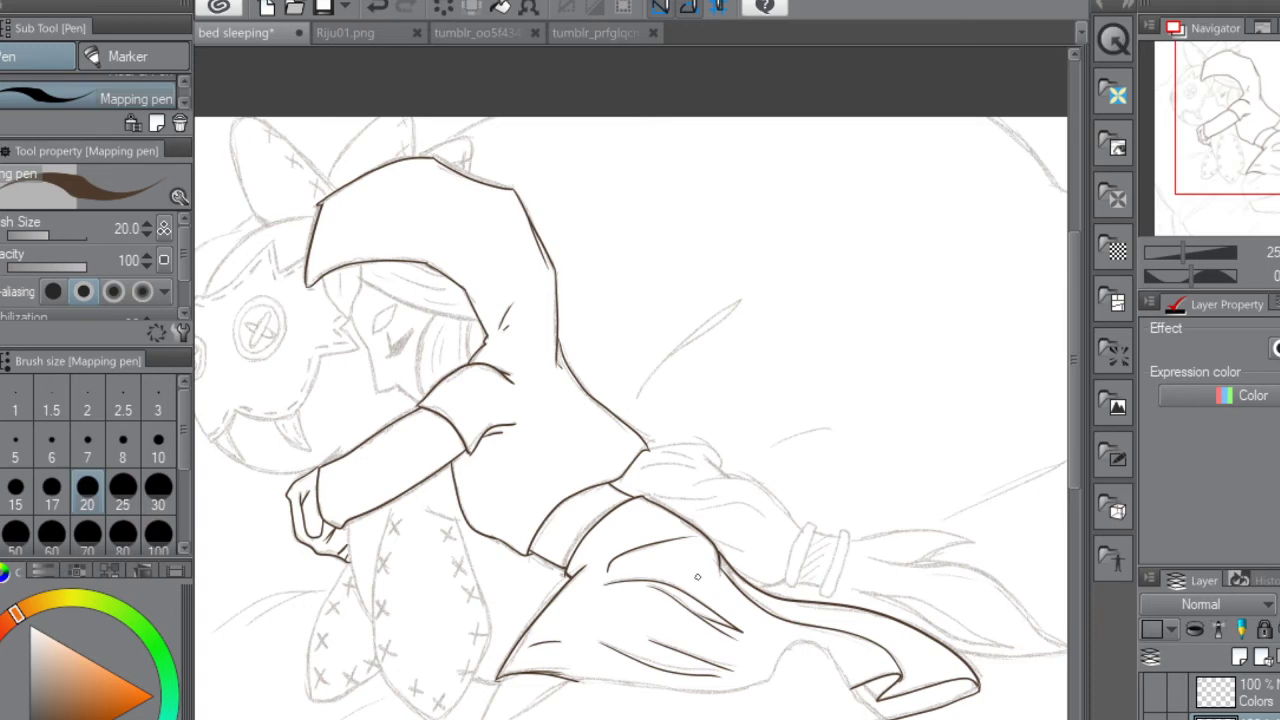
Ink the upper leg's knee, thigh crease and underside, along with the skirt's hem across the thigh
drag(1072, 331, 1072, 440)
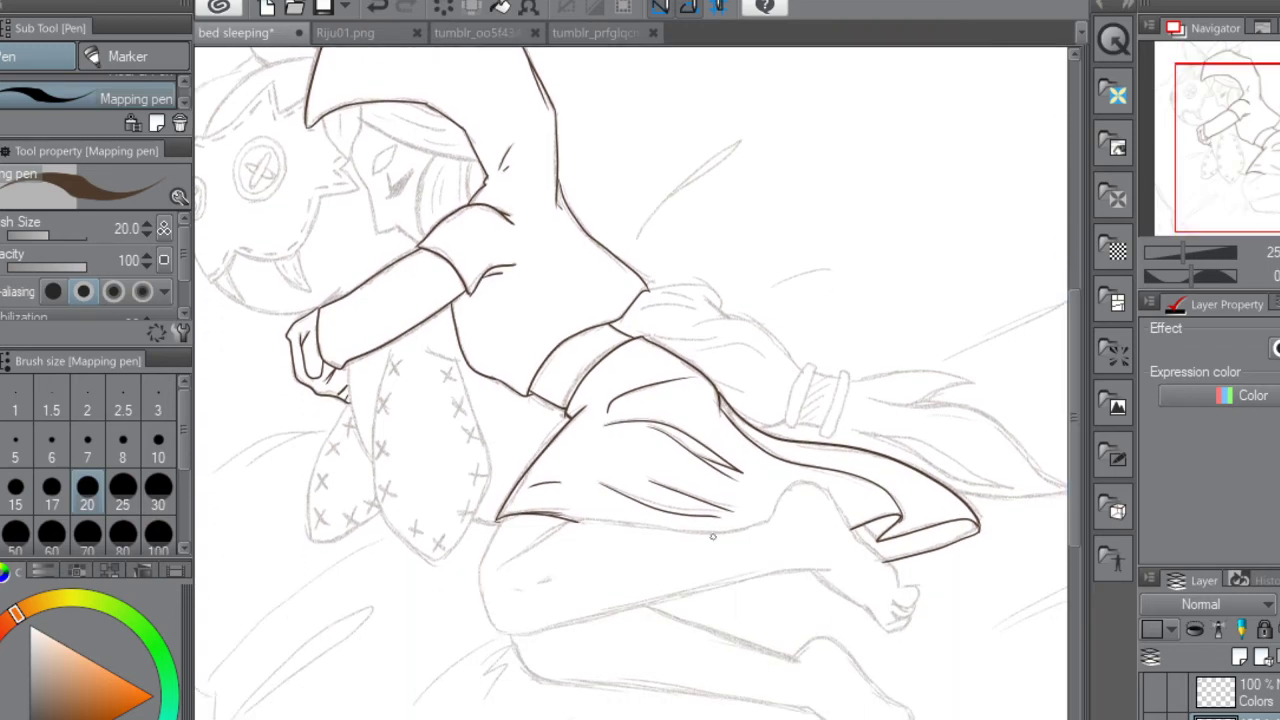
mouse_move(502, 514)
mouse_down()
mouse_move(481, 598)
mouse_move(505, 638)
mouse_move(520, 634)
mouse_up()
mouse_move(498, 568)
mouse_down()
mouse_move(580, 521)
mouse_move(728, 534)
mouse_move(767, 521)
mouse_up()
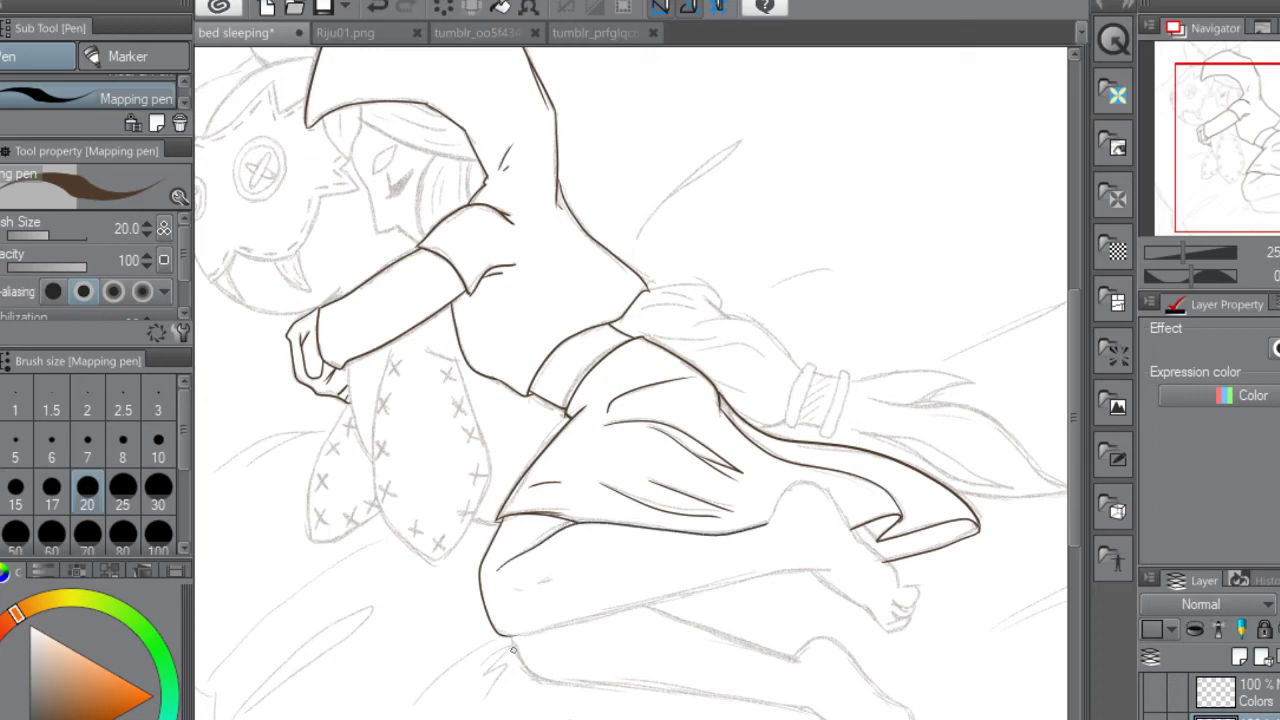
drag(503, 636, 829, 570)
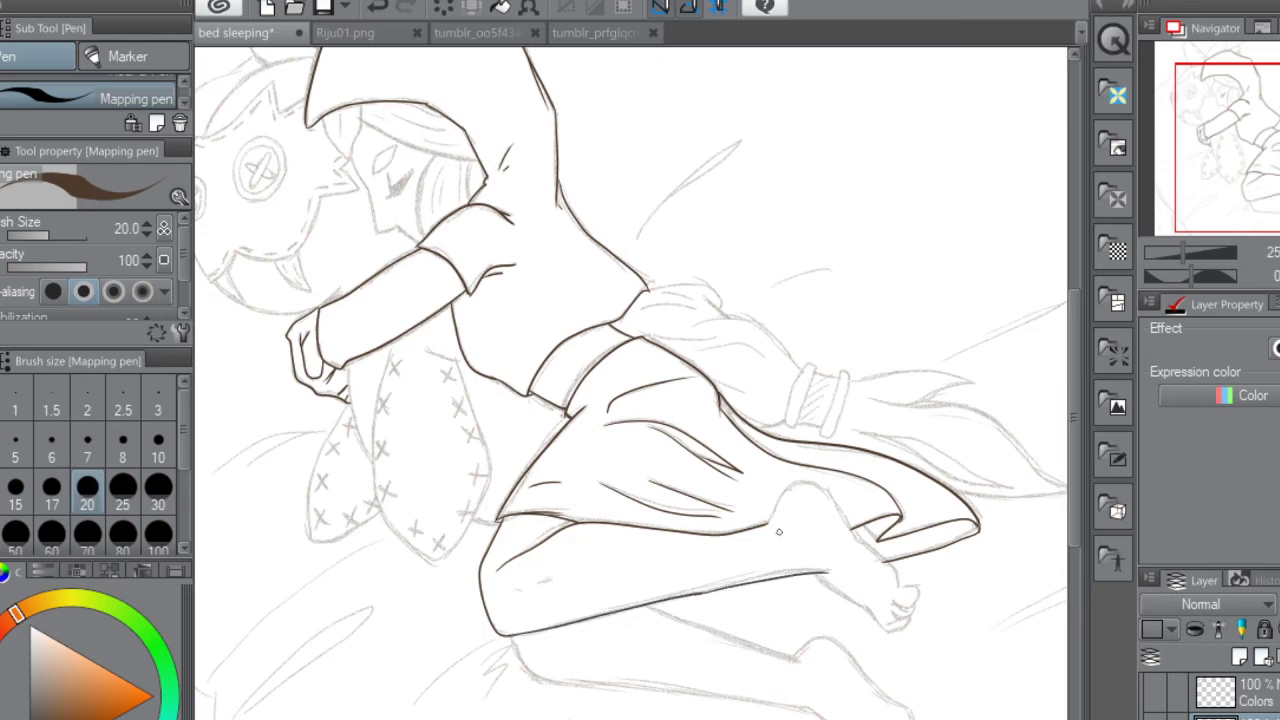
Ink the upper leg's heel and foot, including the sole and toes
mouse_move(764, 522)
mouse_down()
mouse_move(800, 488)
mouse_move(825, 493)
mouse_move(901, 588)
mouse_up()
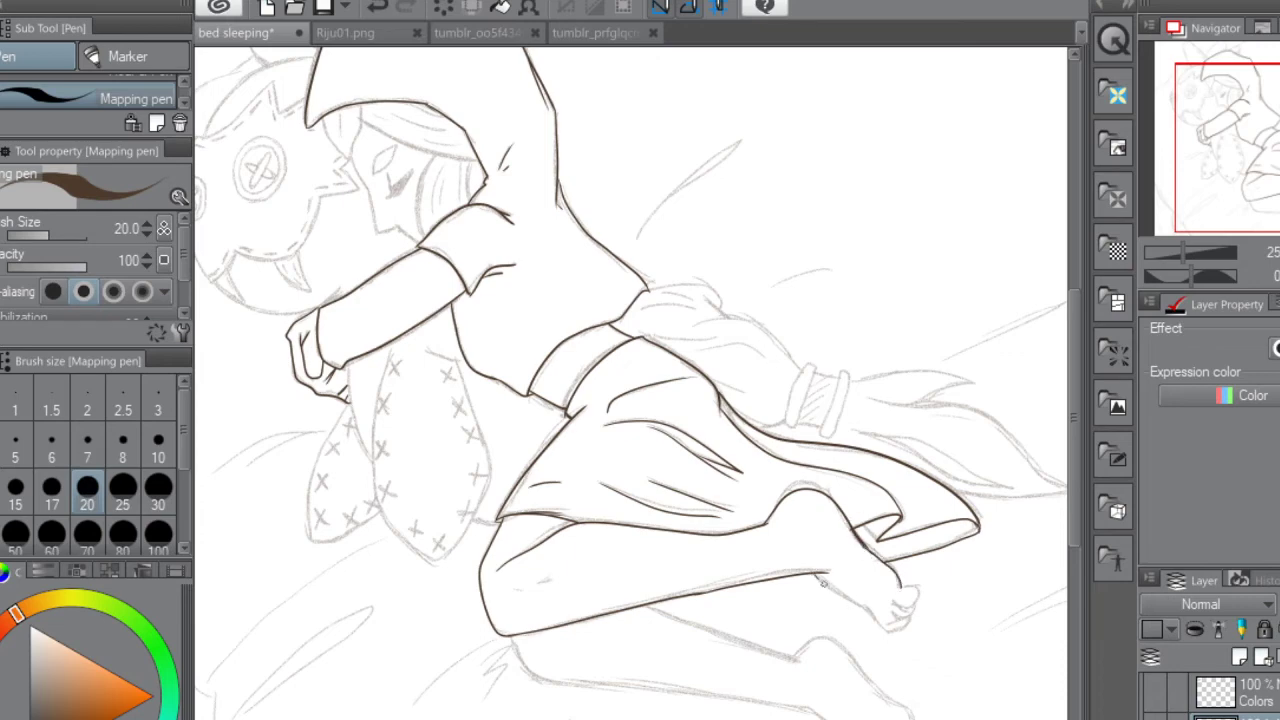
mouse_move(822, 580)
mouse_down()
mouse_move(900, 632)
mouse_move(905, 617)
mouse_move(890, 614)
mouse_move(912, 618)
mouse_move(893, 606)
mouse_move(913, 603)
mouse_move(916, 587)
mouse_move(899, 589)
mouse_up()
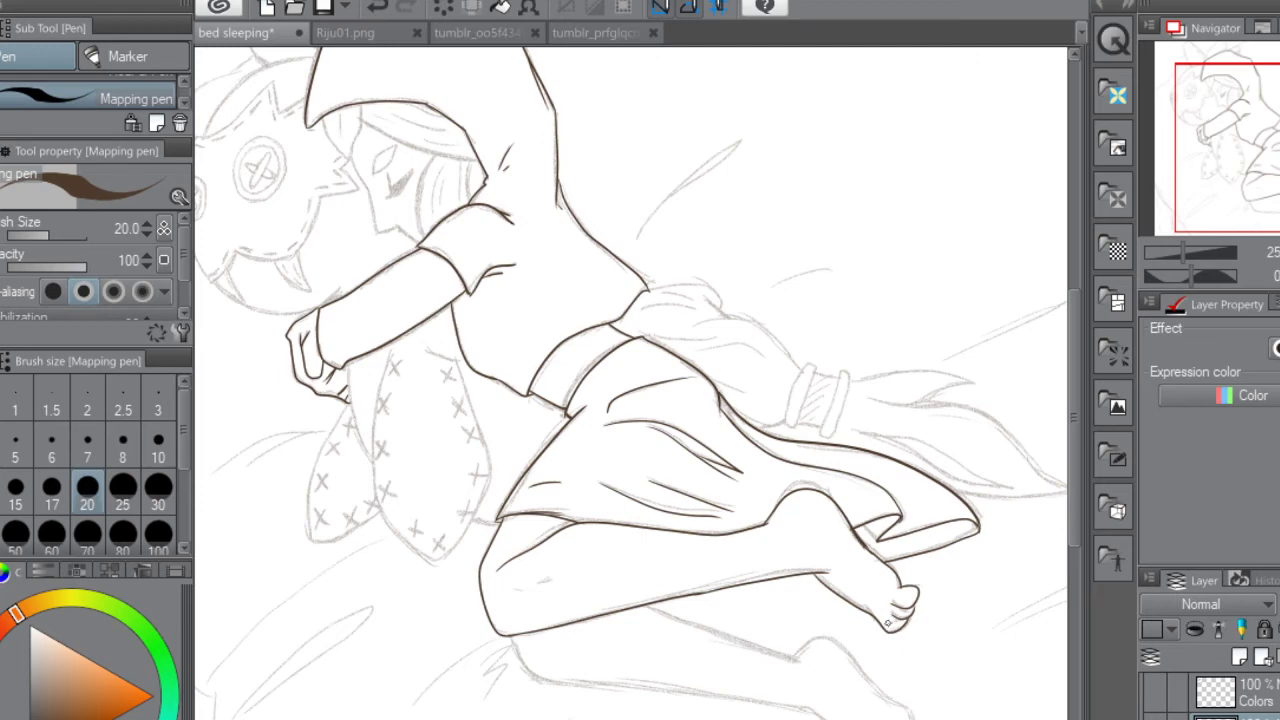
drag(898, 622, 902, 616)
drag(1075, 326, 1073, 389)
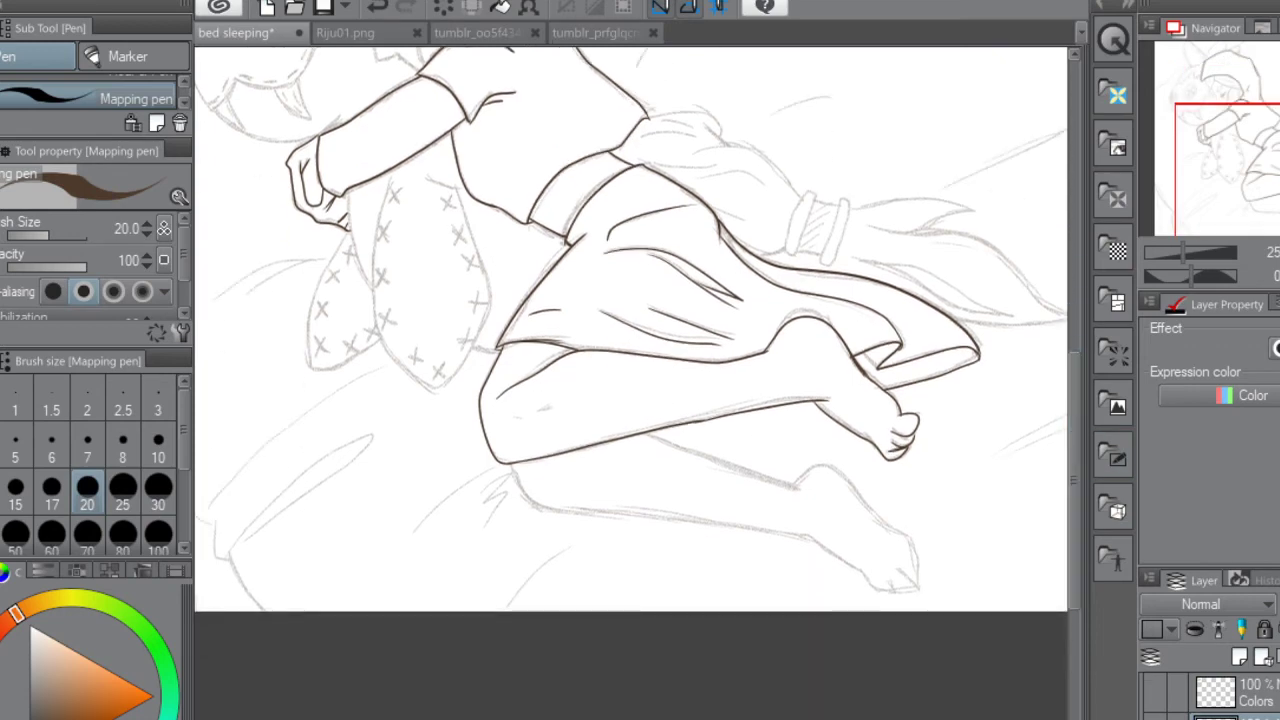
Ink the knee marks on the upper leg and the whole outline of the lower leg, including its heel, foot and toes
scroll(630, 328, right, 3)
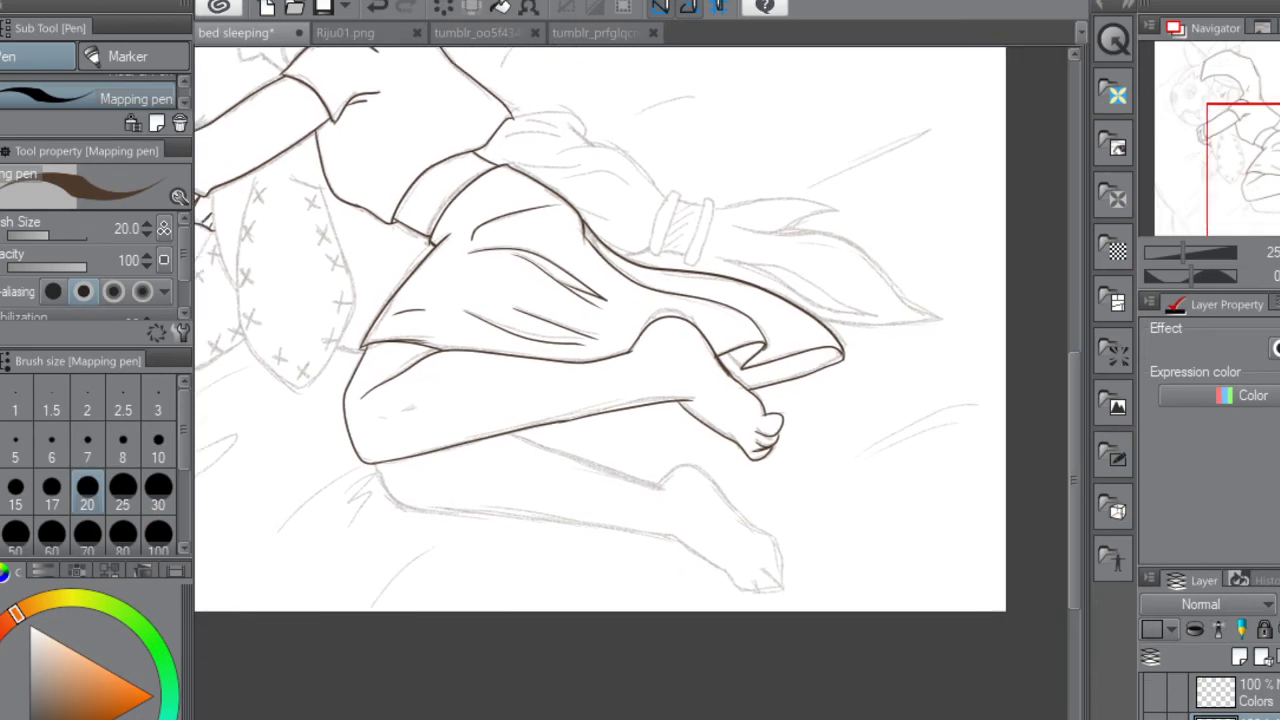
drag(386, 414, 378, 416)
mouse_move(372, 462)
mouse_down()
mouse_move(391, 497)
mouse_move(432, 510)
mouse_move(672, 533)
mouse_up()
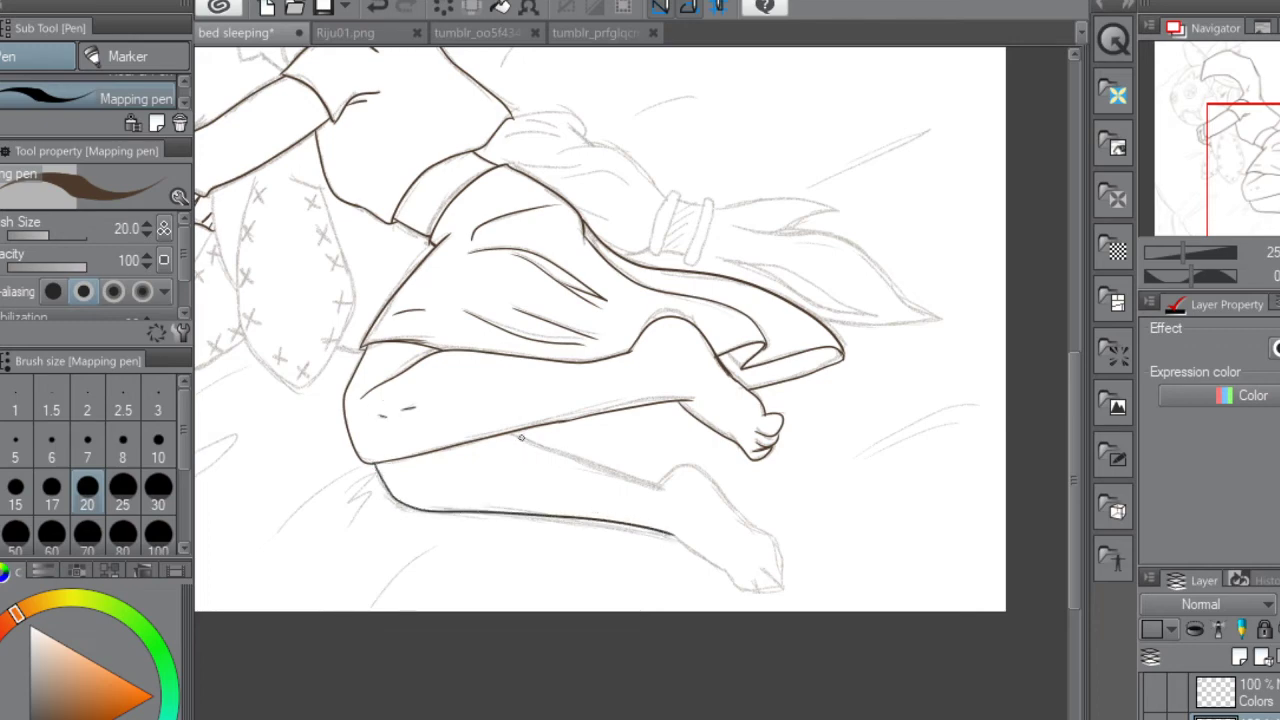
drag(508, 432, 665, 487)
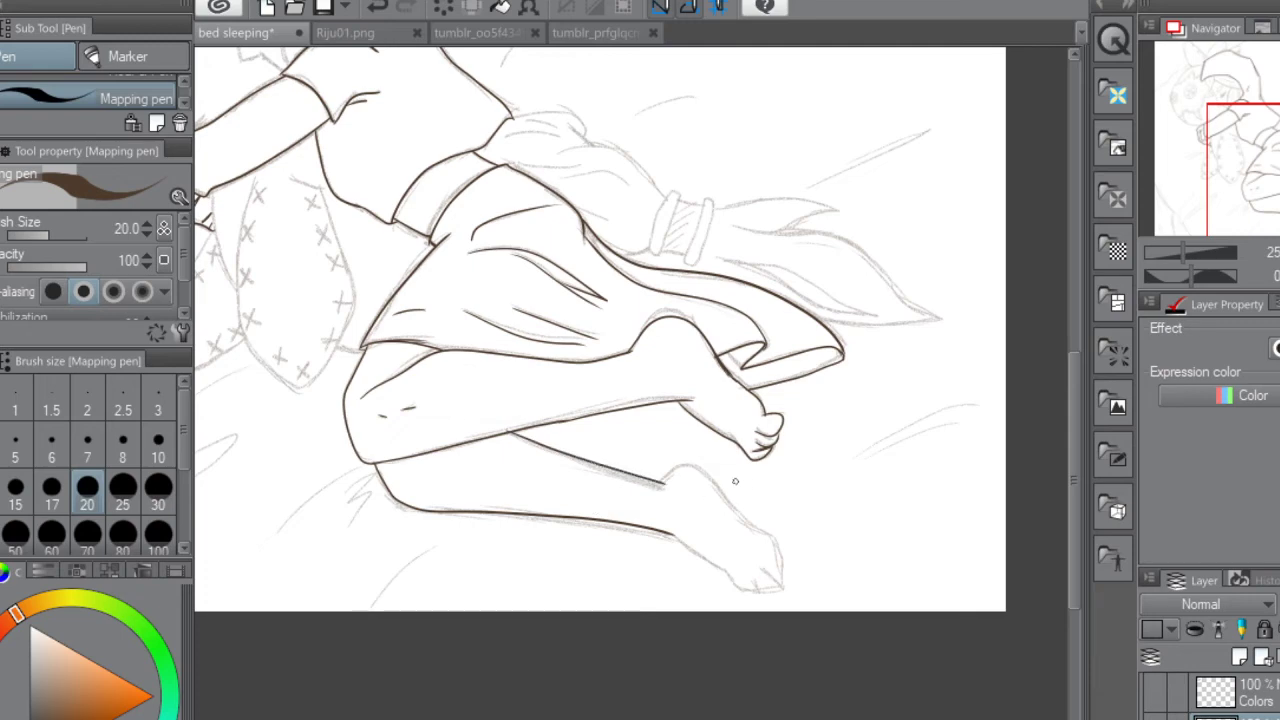
mouse_move(685, 469)
mouse_down()
mouse_move(779, 545)
mouse_move(780, 583)
mouse_move(737, 586)
mouse_move(676, 535)
mouse_up()
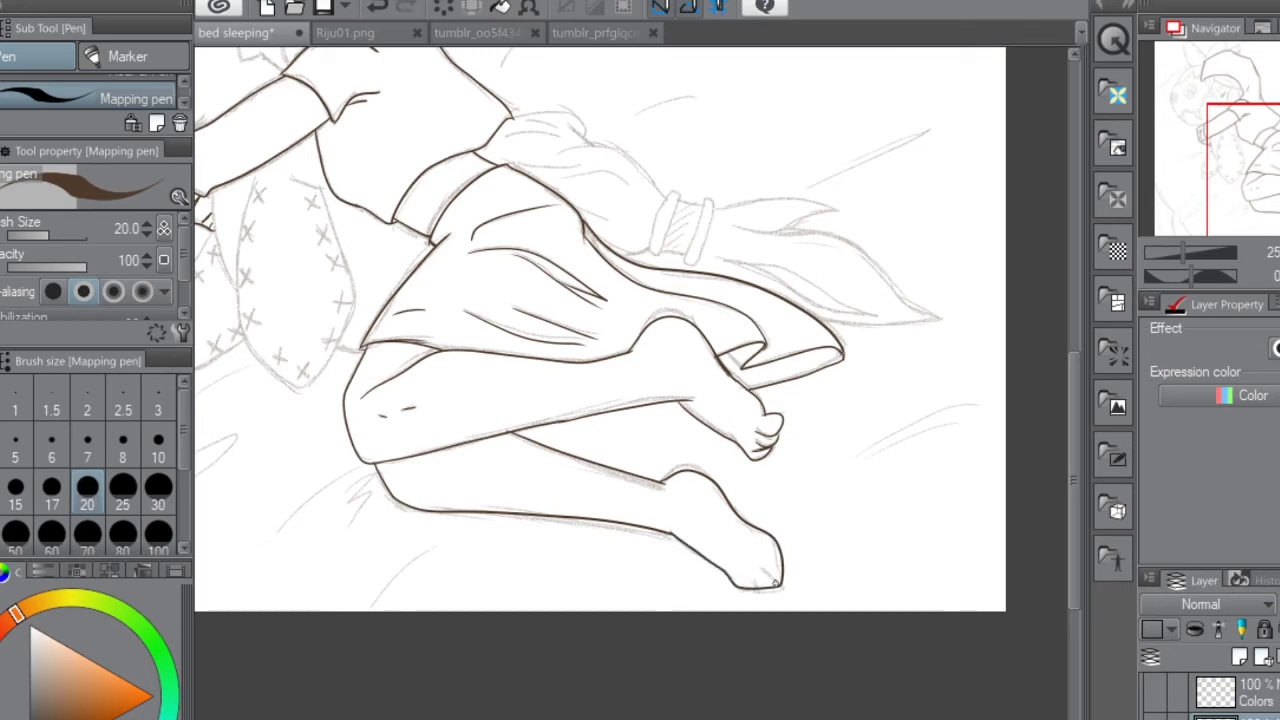
mouse_move(776, 584)
mouse_down()
mouse_move(760, 569)
mouse_move(753, 581)
mouse_up()
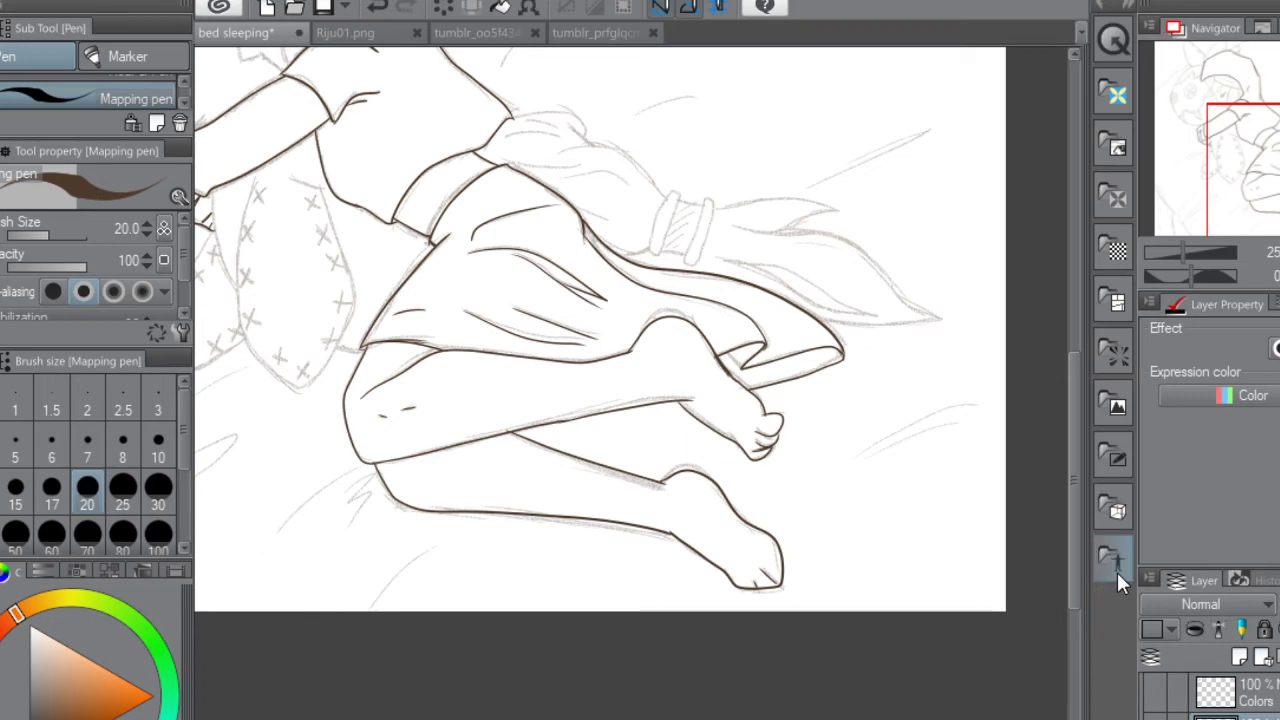
drag(431, 474, 427, 467)
drag(880, 716, 782, 716)
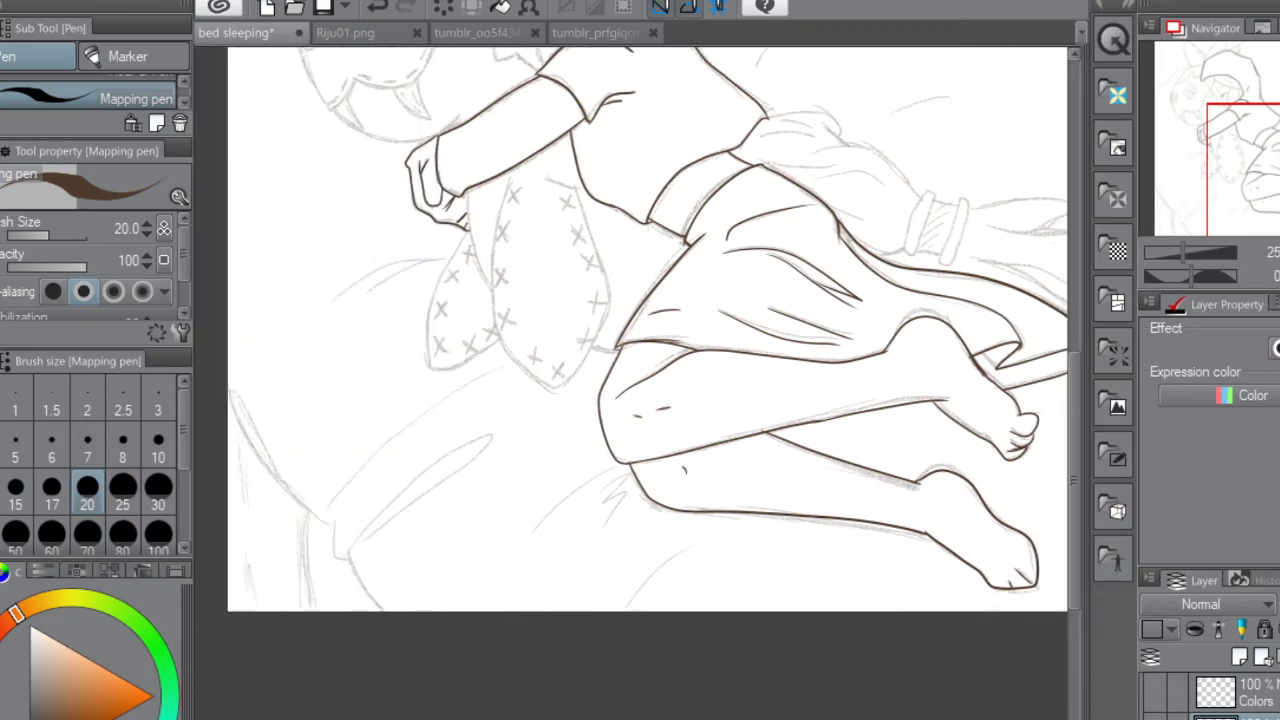
key(e)
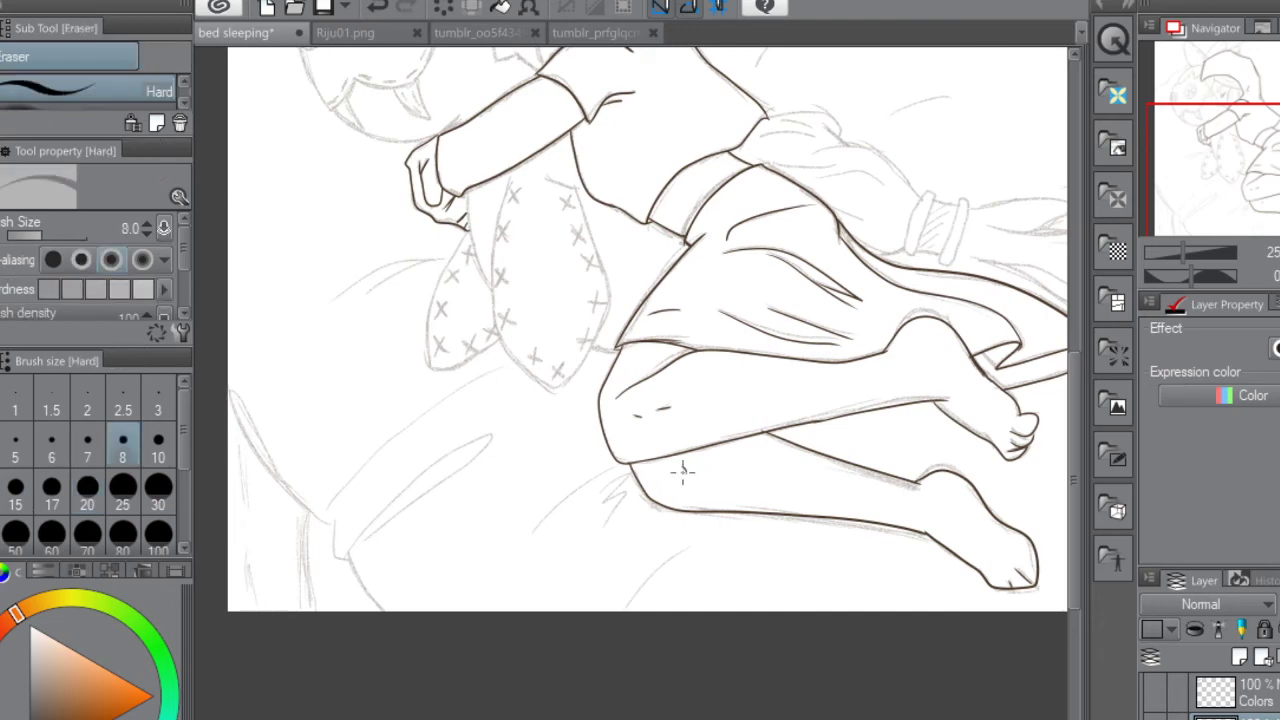
click(116, 490)
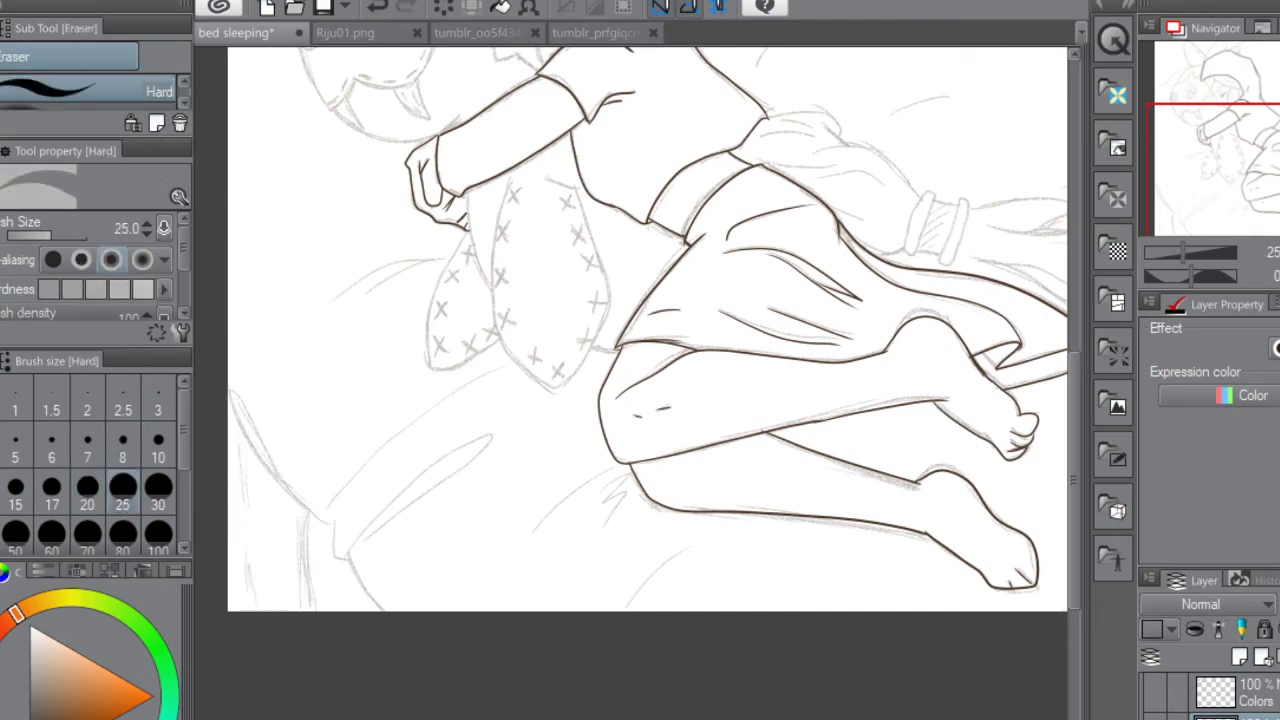
Ink the gathered cloth behind the girl's hips with its inner folds and the two bands that tie it
key(p)
drag(1073, 430, 1073, 324)
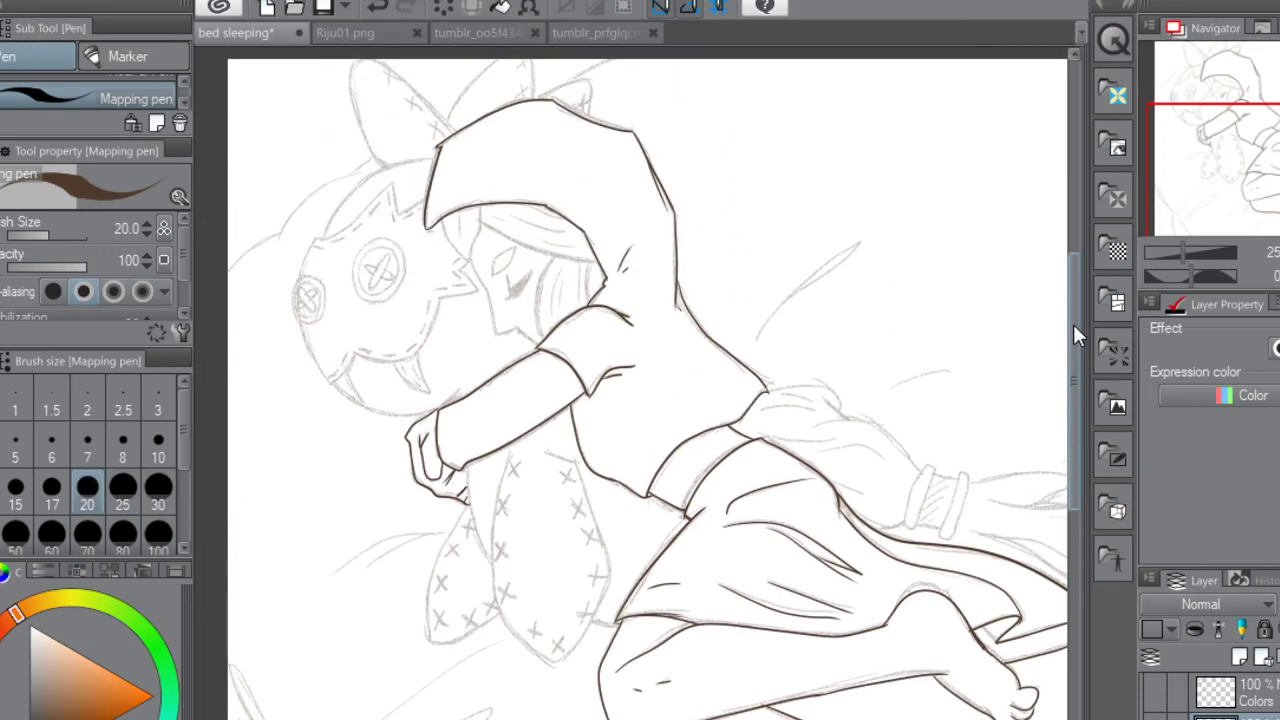
drag(800, 716, 887, 716)
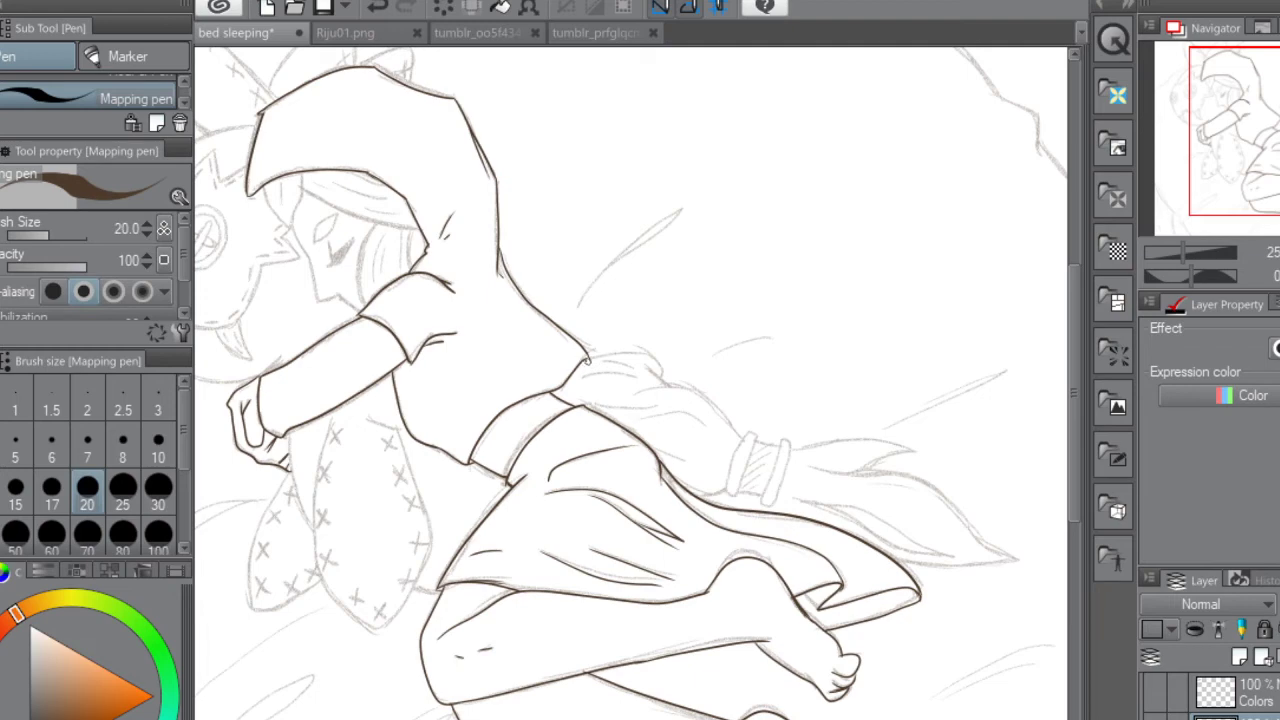
mouse_move(585, 358)
mouse_down()
mouse_move(649, 358)
mouse_move(656, 382)
mouse_move(626, 377)
mouse_move(644, 368)
mouse_move(731, 432)
mouse_up()
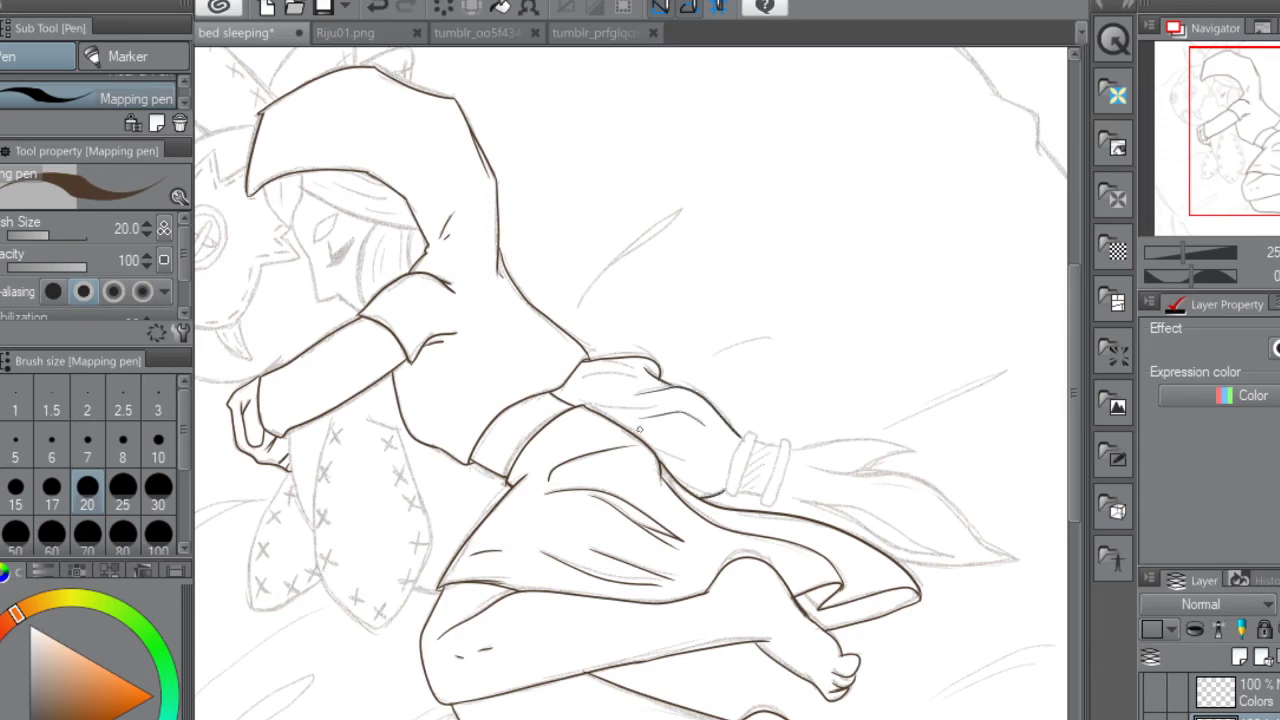
mouse_move(658, 405)
mouse_down()
mouse_move(594, 395)
mouse_move(580, 379)
mouse_move(592, 366)
mouse_up()
mouse_move(749, 433)
mouse_down()
mouse_move(733, 496)
mouse_move(753, 433)
mouse_move(788, 460)
mouse_move(784, 446)
mouse_move(761, 501)
mouse_move(771, 504)
mouse_move(786, 438)
mouse_up()
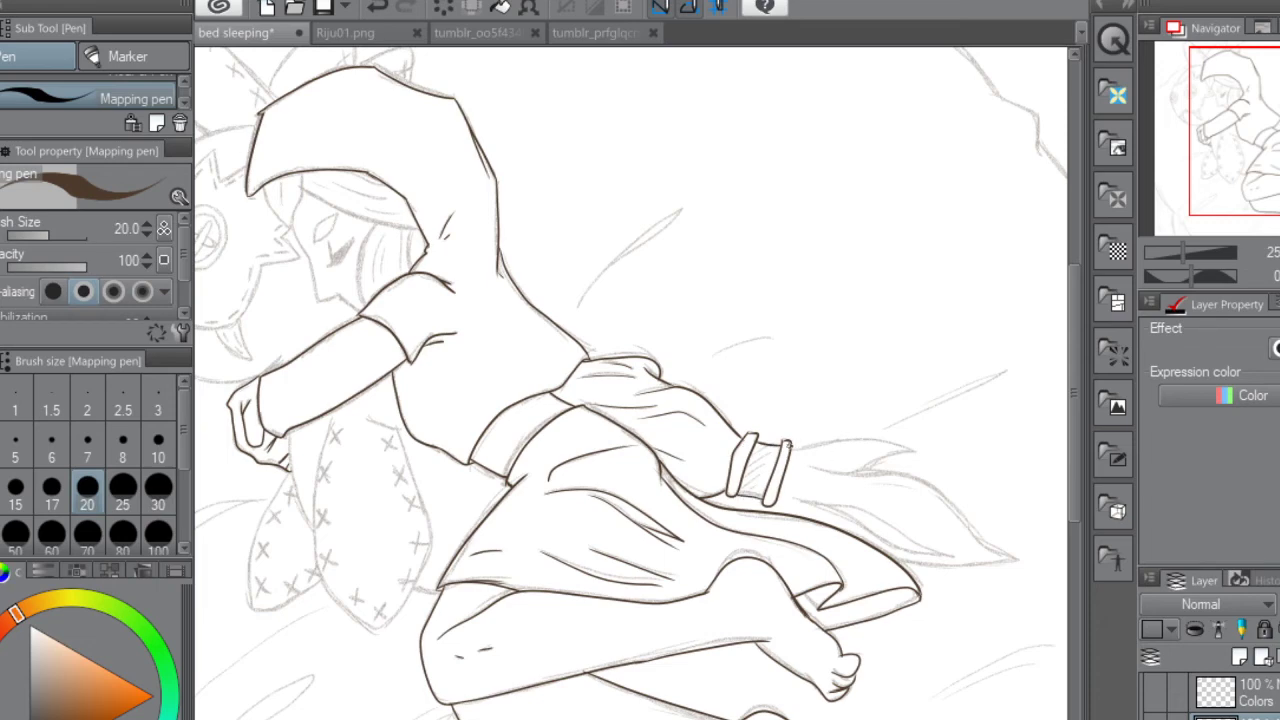
Ink the forked trailing end of the cloth beyond the bands, including its pointed tips and inner fold
mouse_move(789, 446)
mouse_down()
mouse_move(894, 442)
mouse_move(897, 455)
mouse_move(812, 478)
mouse_move(880, 473)
mouse_move(946, 500)
mouse_move(1013, 560)
mouse_move(869, 552)
mouse_up()
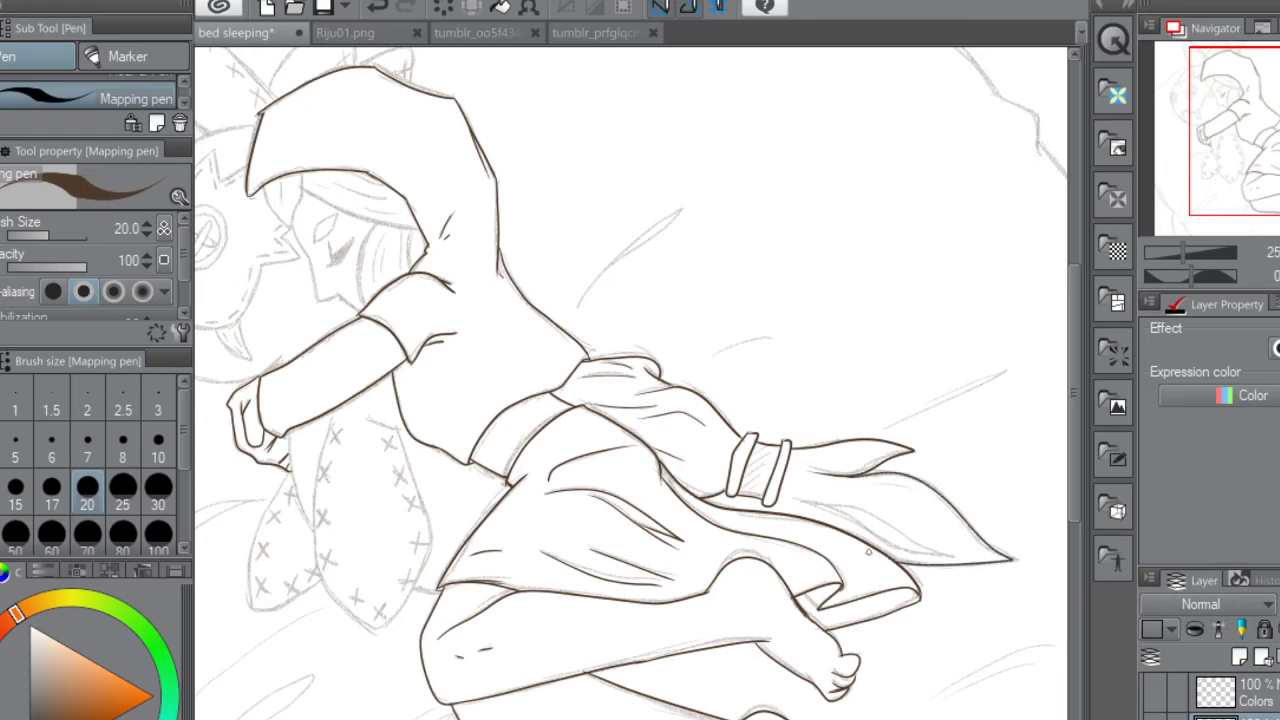
drag(909, 486, 876, 490)
mouse_move(796, 501)
mouse_down()
mouse_move(868, 513)
mouse_move(941, 555)
mouse_move(901, 551)
mouse_move(816, 503)
mouse_move(779, 508)
mouse_up()
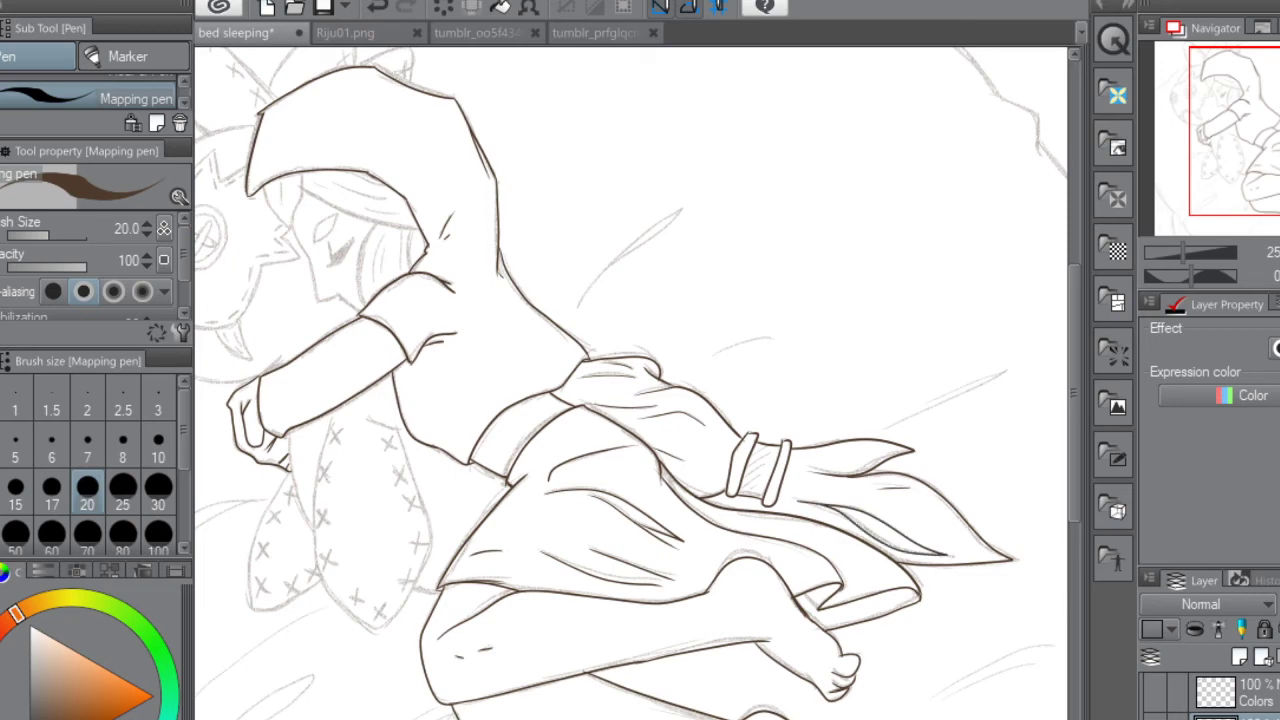
Ink the outlines of the hair under the hood: the small front lock, the swept fringe and the side lock
drag(940, 716, 850, 716)
drag(1072, 352, 1072, 314)
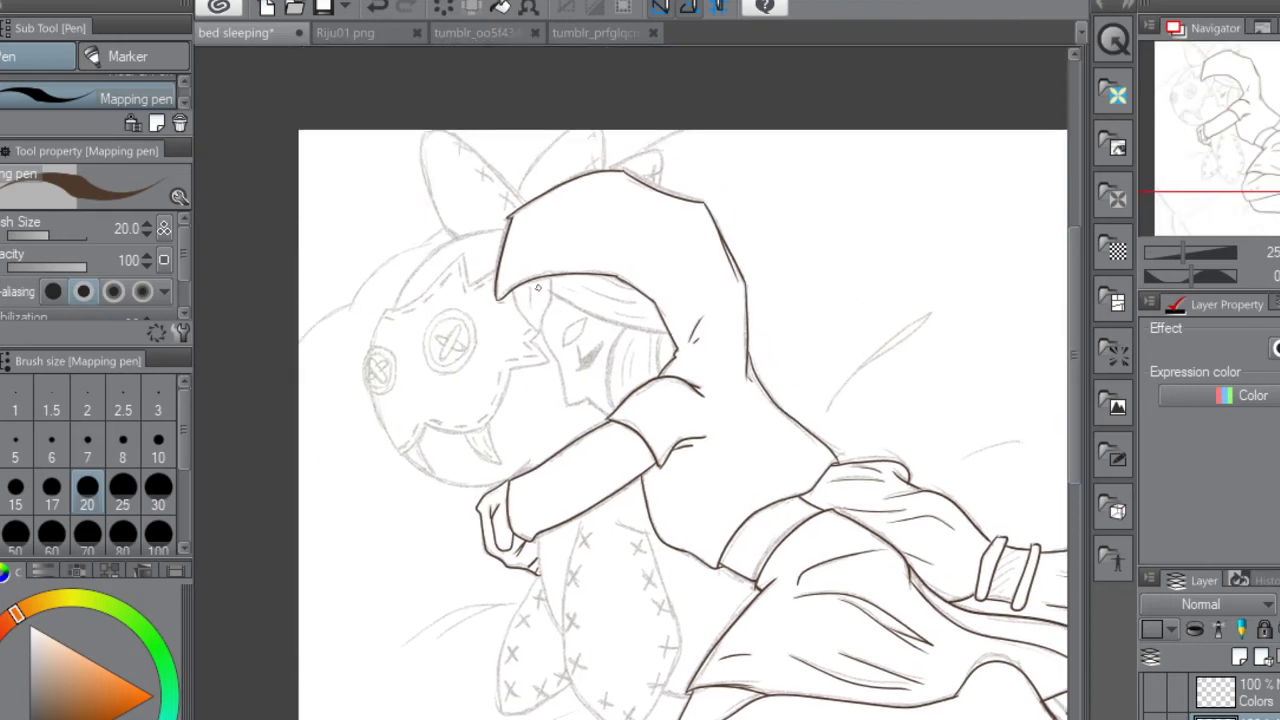
mouse_move(510, 289)
mouse_down()
mouse_move(540, 328)
mouse_move(552, 273)
mouse_up()
drag(551, 289, 676, 336)
drag(666, 333, 659, 371)
drag(619, 332, 613, 412)
key(e)
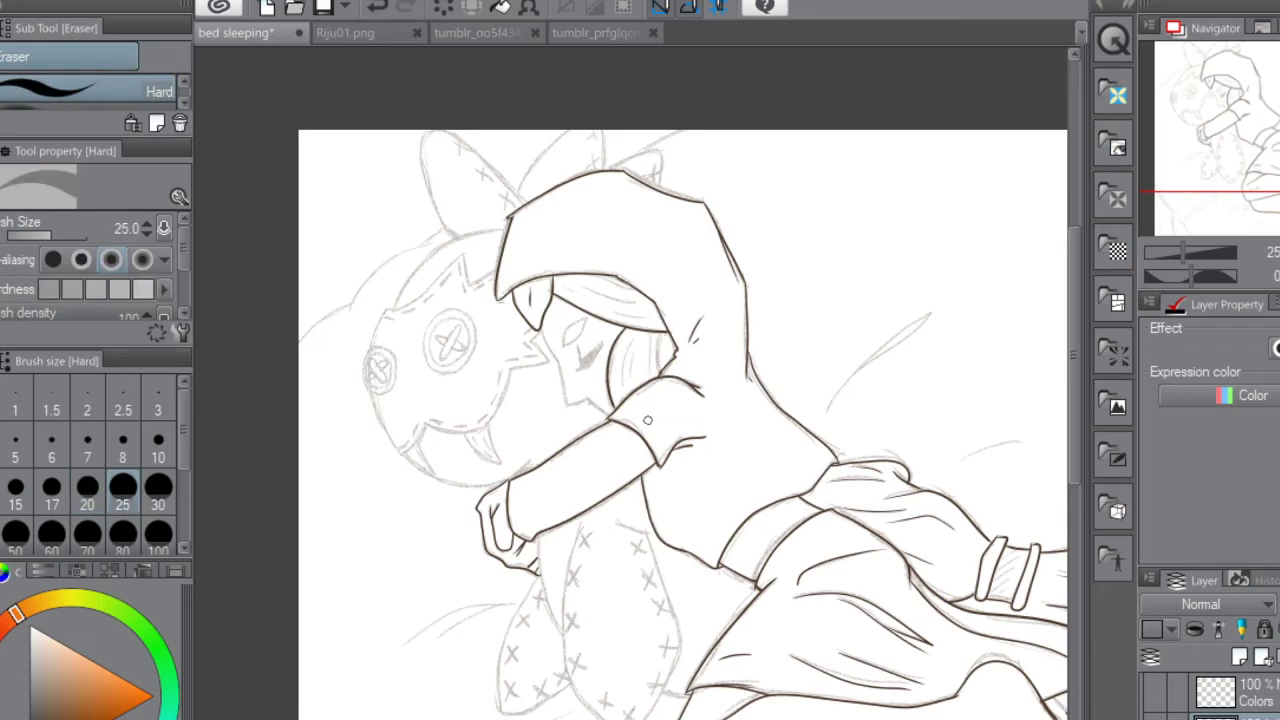
key(p)
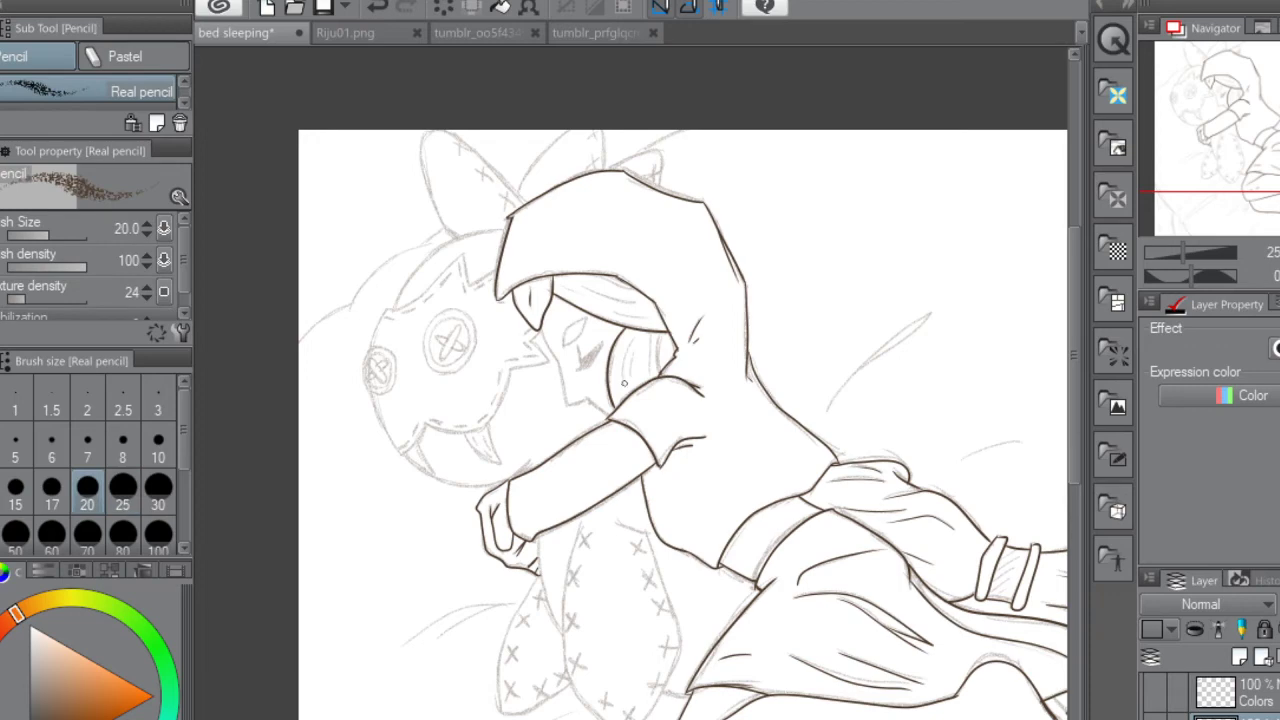
mouse_move(657, 371)
mouse_down()
mouse_move(662, 343)
mouse_move(657, 371)
mouse_move(650, 348)
mouse_up()
drag(610, 309, 638, 317)
key(ctrl+z)
Ink fine strand lines inside the side lock and the fringe with the Mapping pen at size 20
key(p)
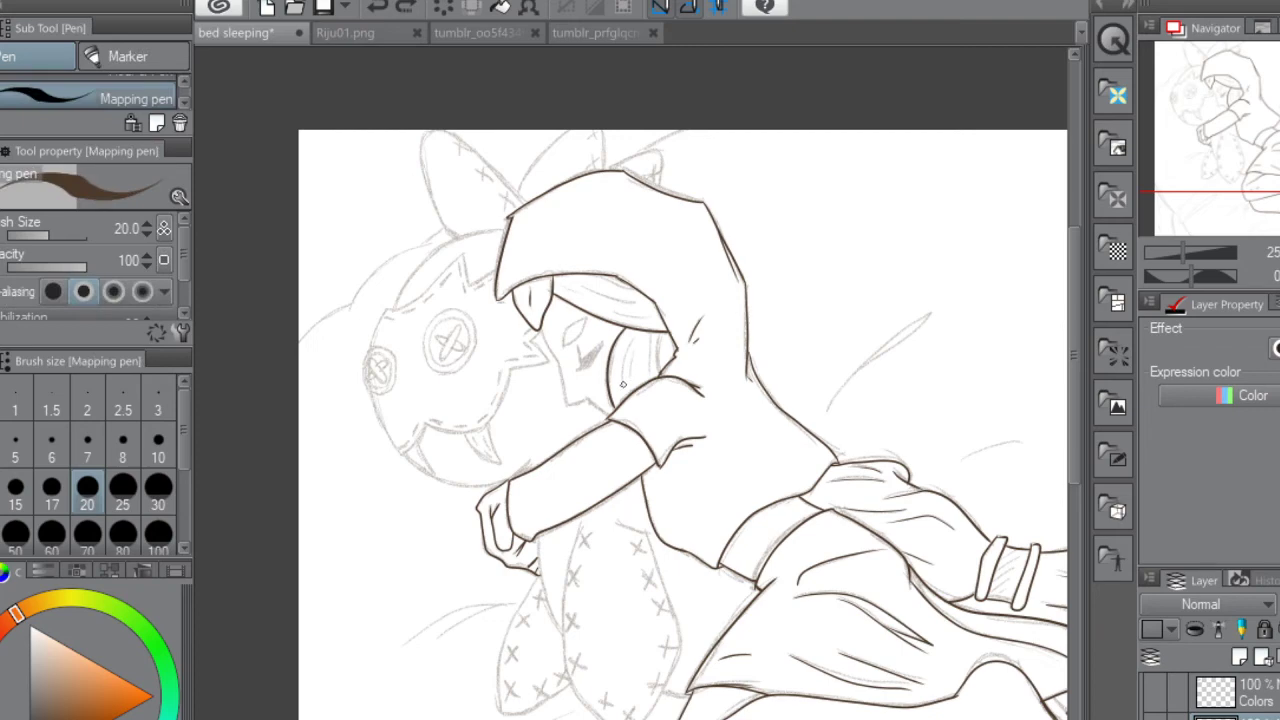
mouse_move(622, 376)
mouse_down()
mouse_move(633, 342)
mouse_move(650, 372)
mouse_move(658, 362)
mouse_up()
drag(622, 301, 558, 282)
Ink the girl's face profile from the front lock to the chin and outline both eye shapes
mouse_move(540, 333)
mouse_down()
mouse_move(568, 406)
mouse_move(592, 394)
mouse_up()
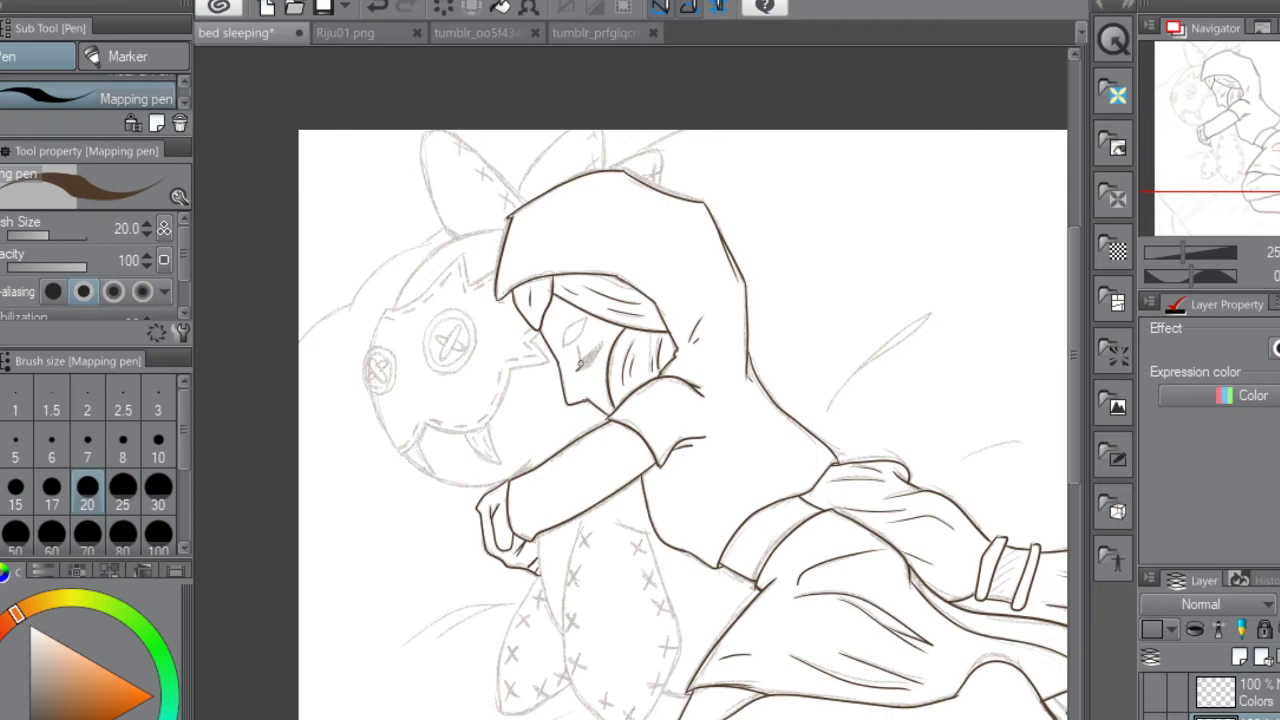
mouse_move(580, 363)
mouse_down()
mouse_move(604, 338)
mouse_move(588, 360)
mouse_up()
mouse_move(564, 345)
mouse_down()
mouse_move(586, 314)
mouse_move(563, 343)
mouse_up()
Fill the lower eye shape solid dark brown with the Smooth India ink brush at size 20
scroll(634, 400, up, 4)
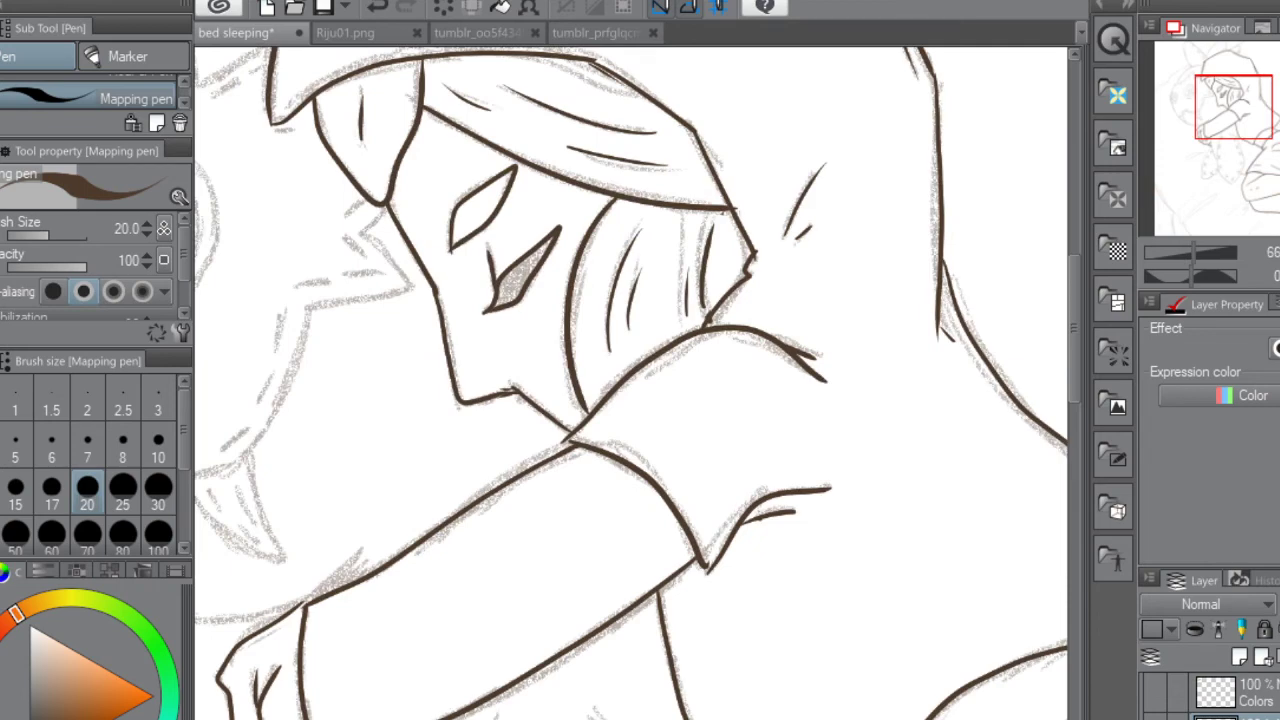
key(b)
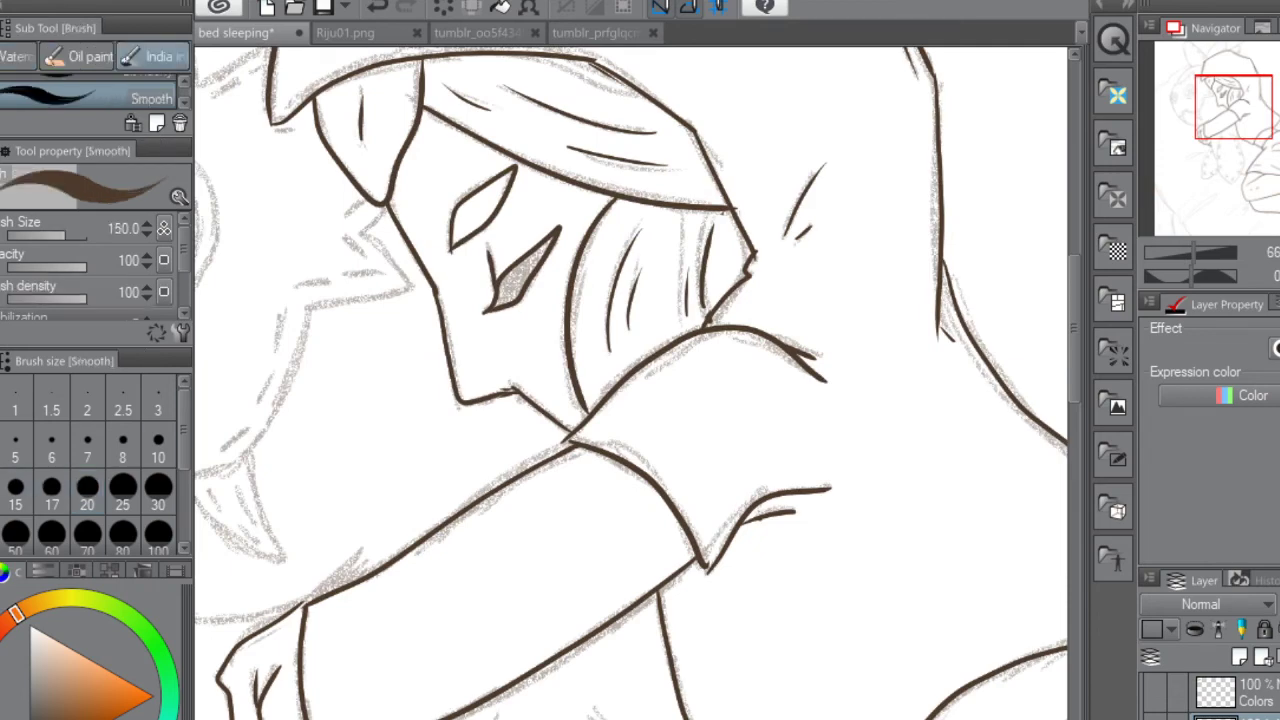
click(88, 492)
mouse_move(502, 284)
mouse_down()
mouse_move(551, 234)
mouse_move(493, 306)
mouse_move(522, 285)
mouse_move(501, 301)
mouse_move(501, 276)
mouse_move(505, 287)
mouse_move(538, 257)
mouse_move(527, 271)
mouse_move(549, 237)
mouse_move(513, 285)
mouse_up()
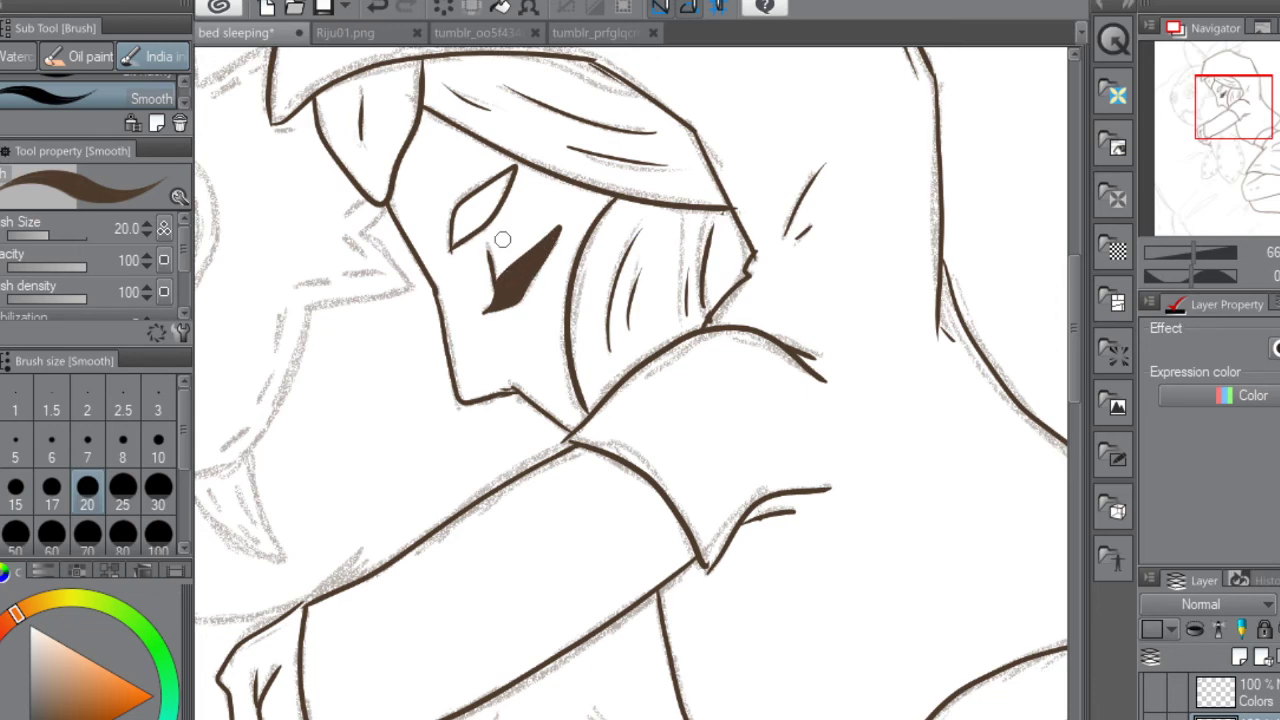
Redraw the short line at the inner corner of the filled eye shape with the Mapping pen
key(ctrl+minus)
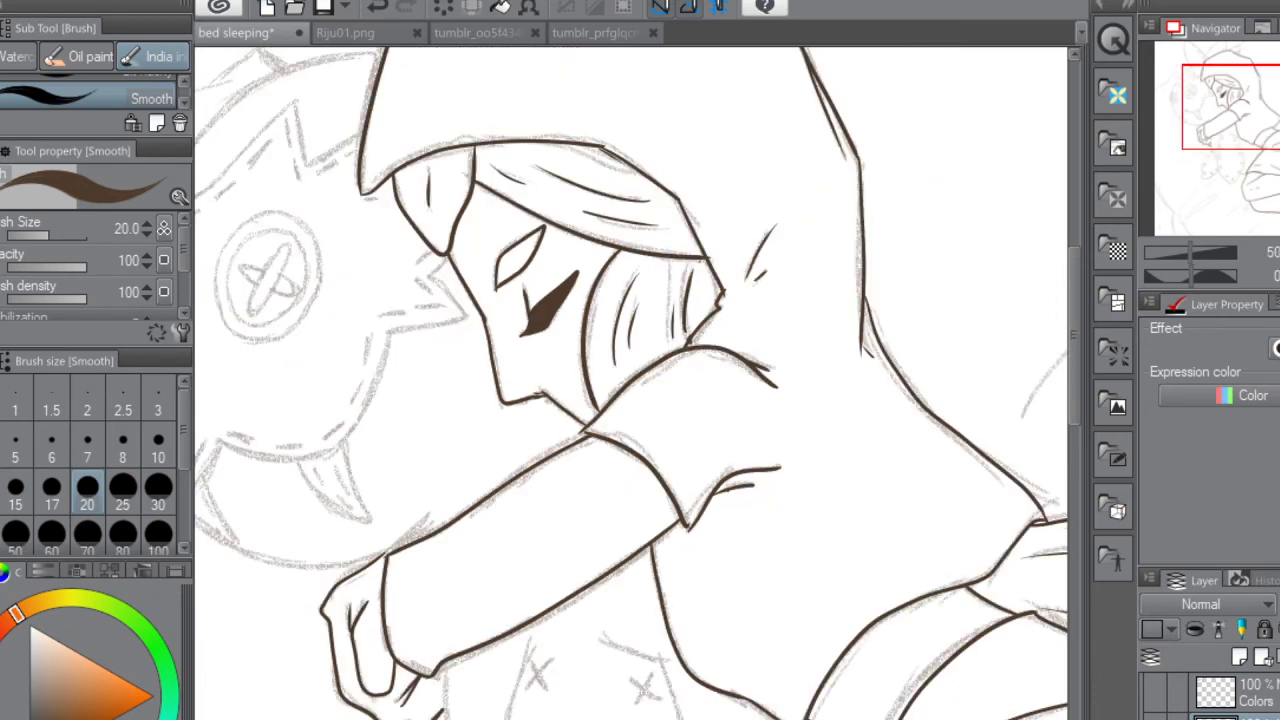
key(e)
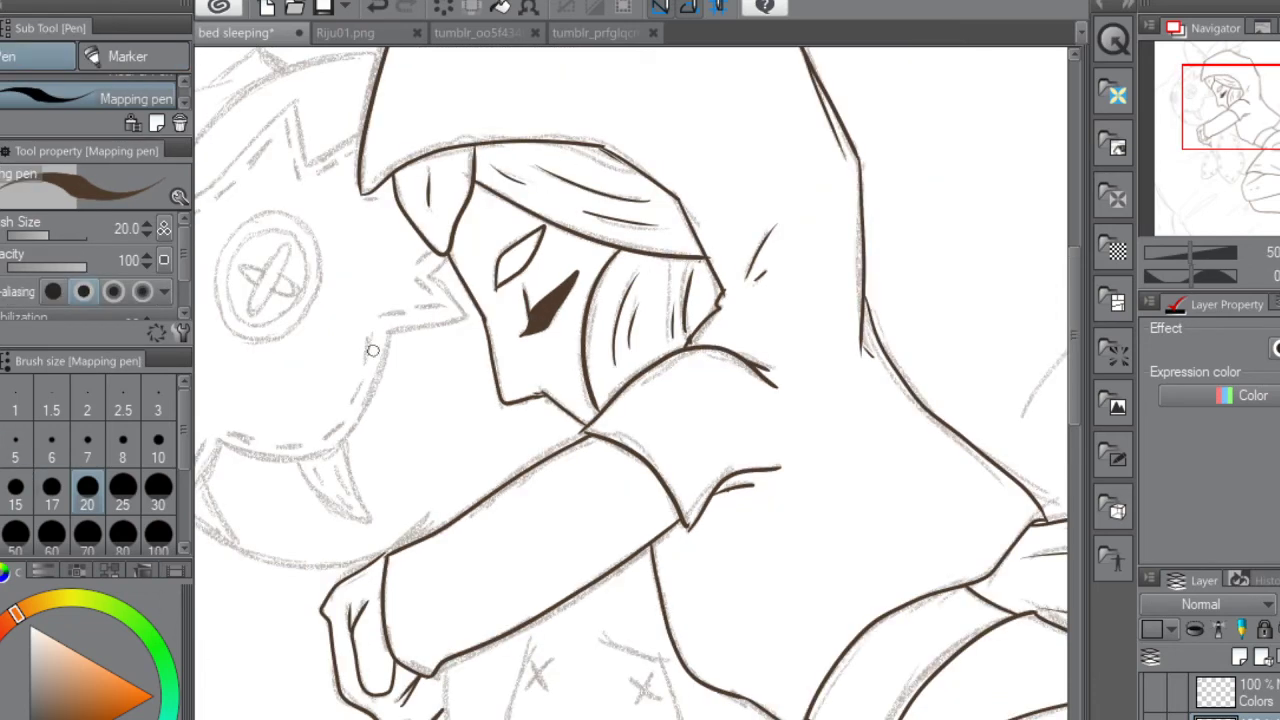
mouse_move(520, 292)
mouse_down()
mouse_move(520, 306)
mouse_move(531, 300)
mouse_up()
key(p)
drag(528, 313, 524, 284)
Ink the top curve of the doll's head up to the hood and tidy the stroke's end there
key(ctrl+minus)
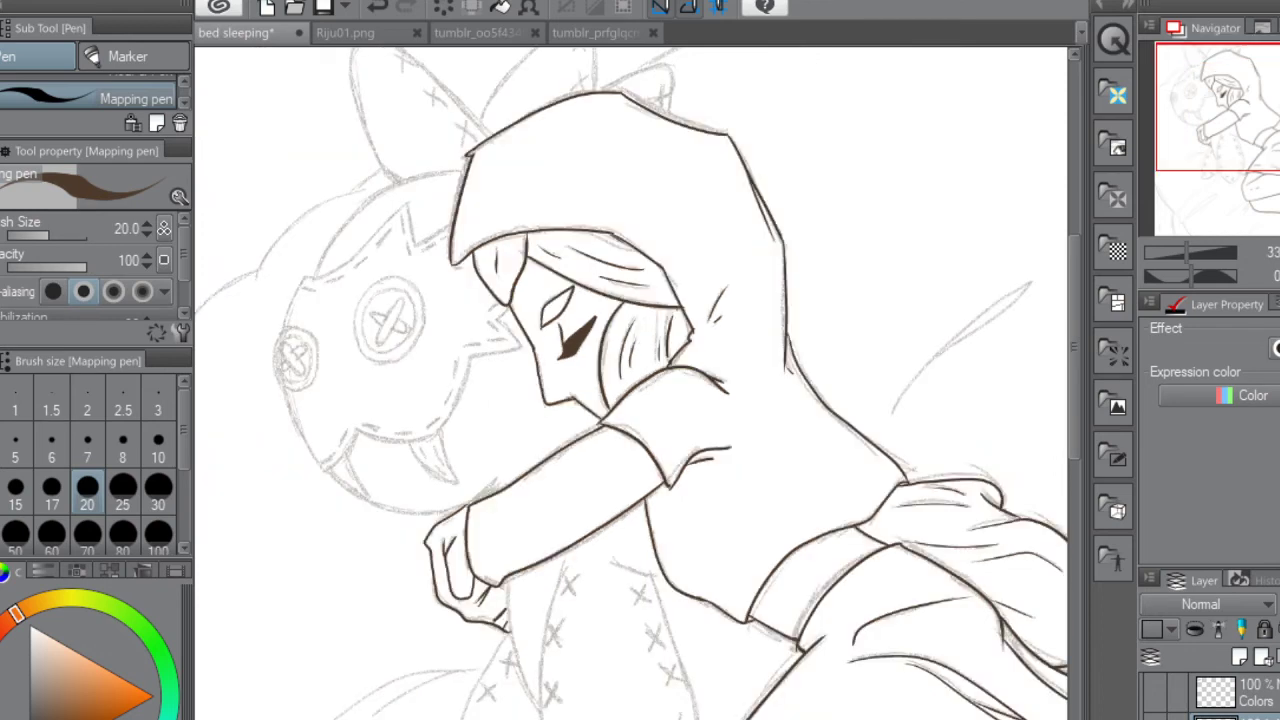
key(ctrl+minus)
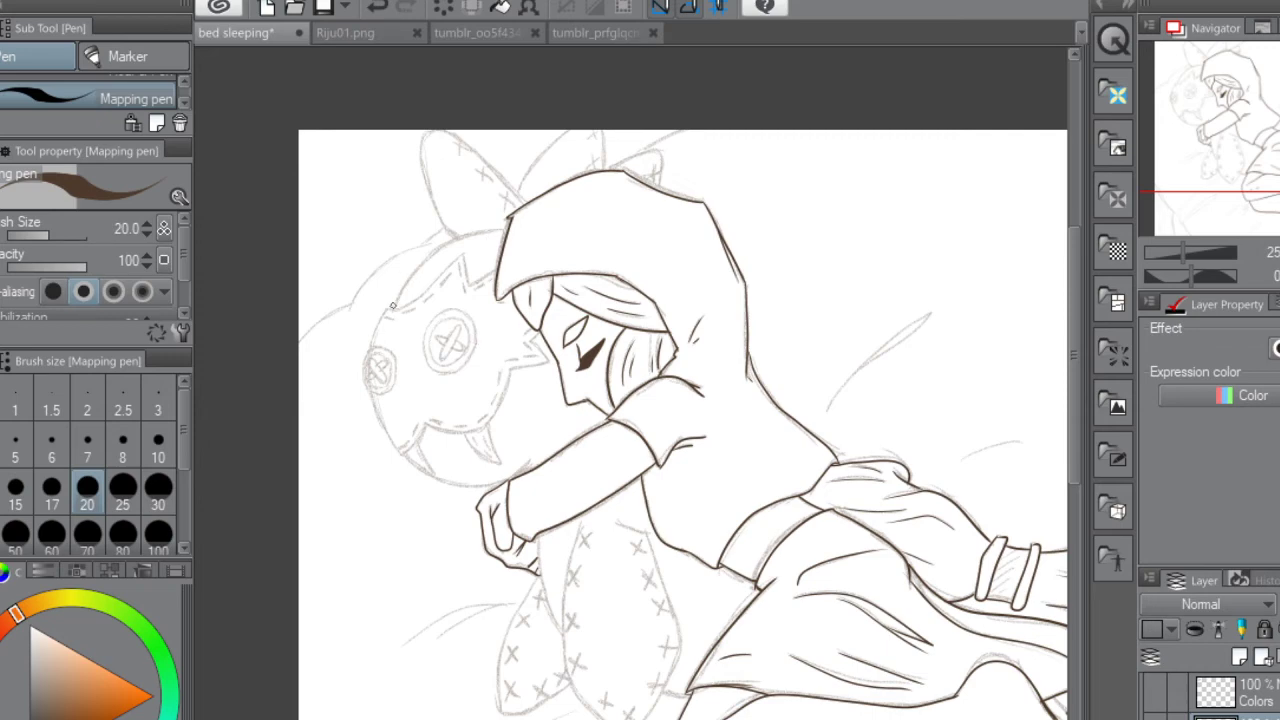
mouse_move(395, 300)
mouse_down()
mouse_move(422, 260)
mouse_move(467, 233)
mouse_move(512, 228)
mouse_up()
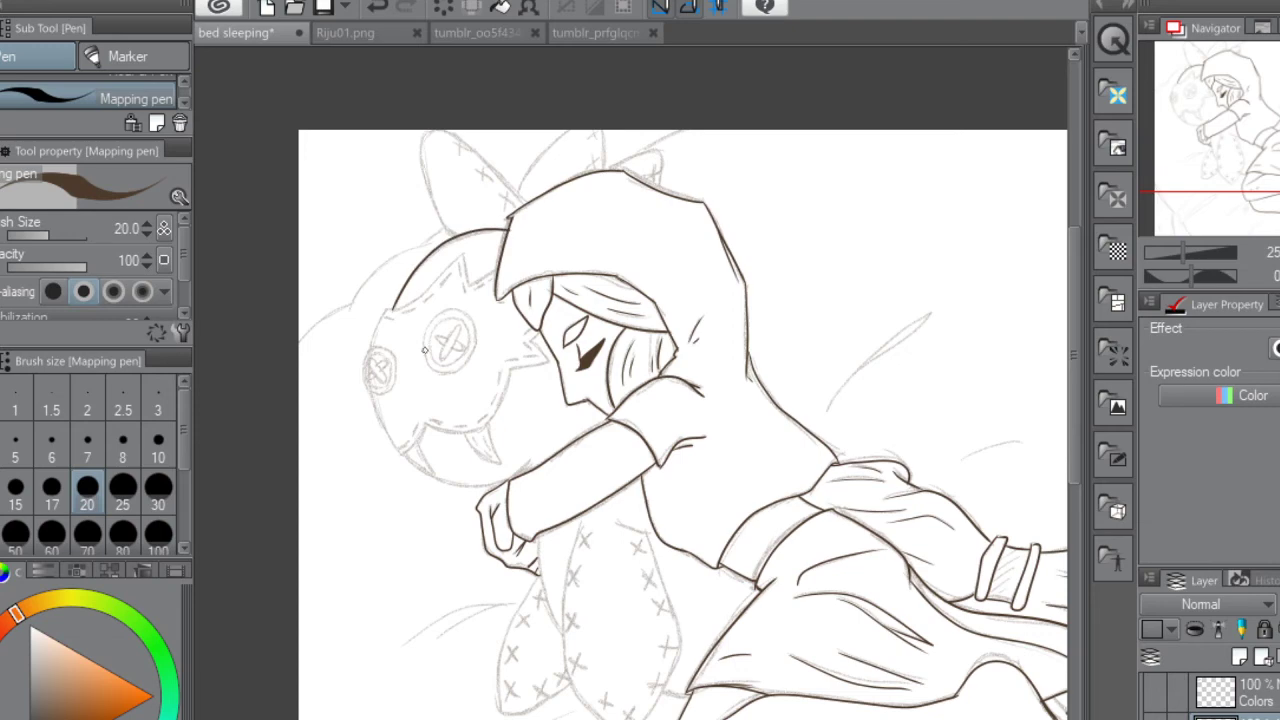
key(e)
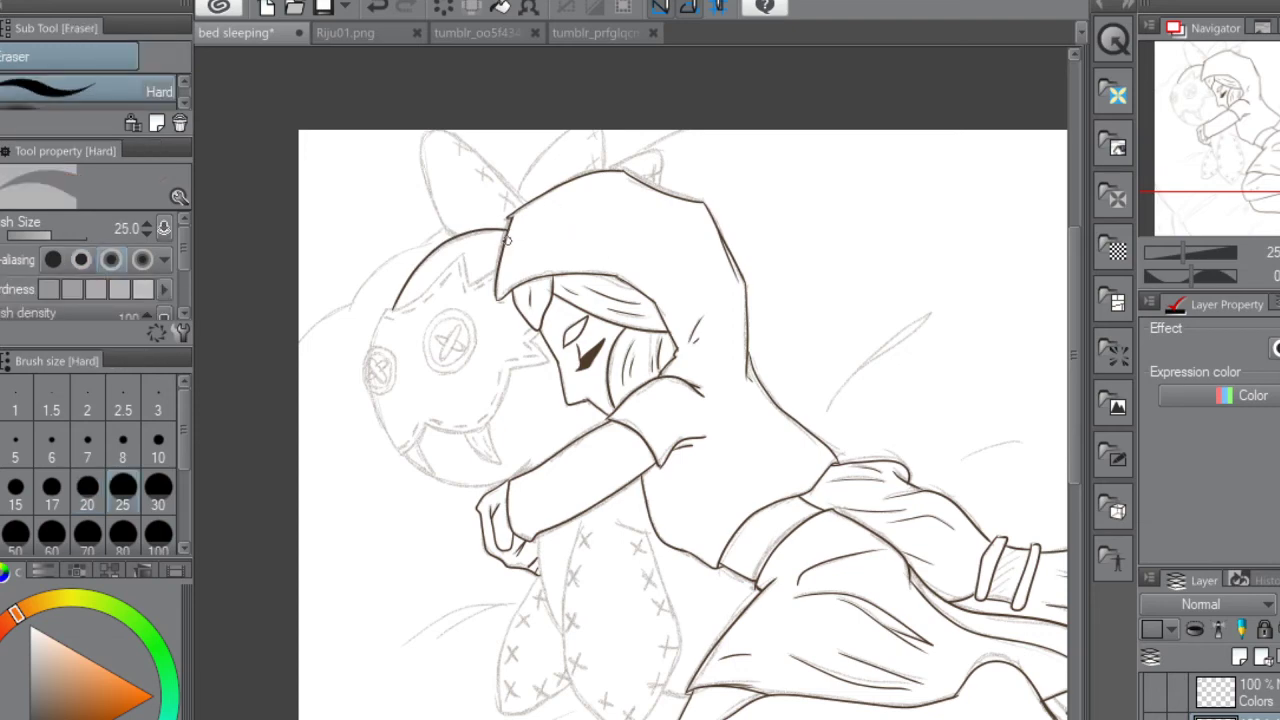
Ink the jagged edge of the doll's face across the forehead, around the cheek spikes and along the upper mouth
key(p)
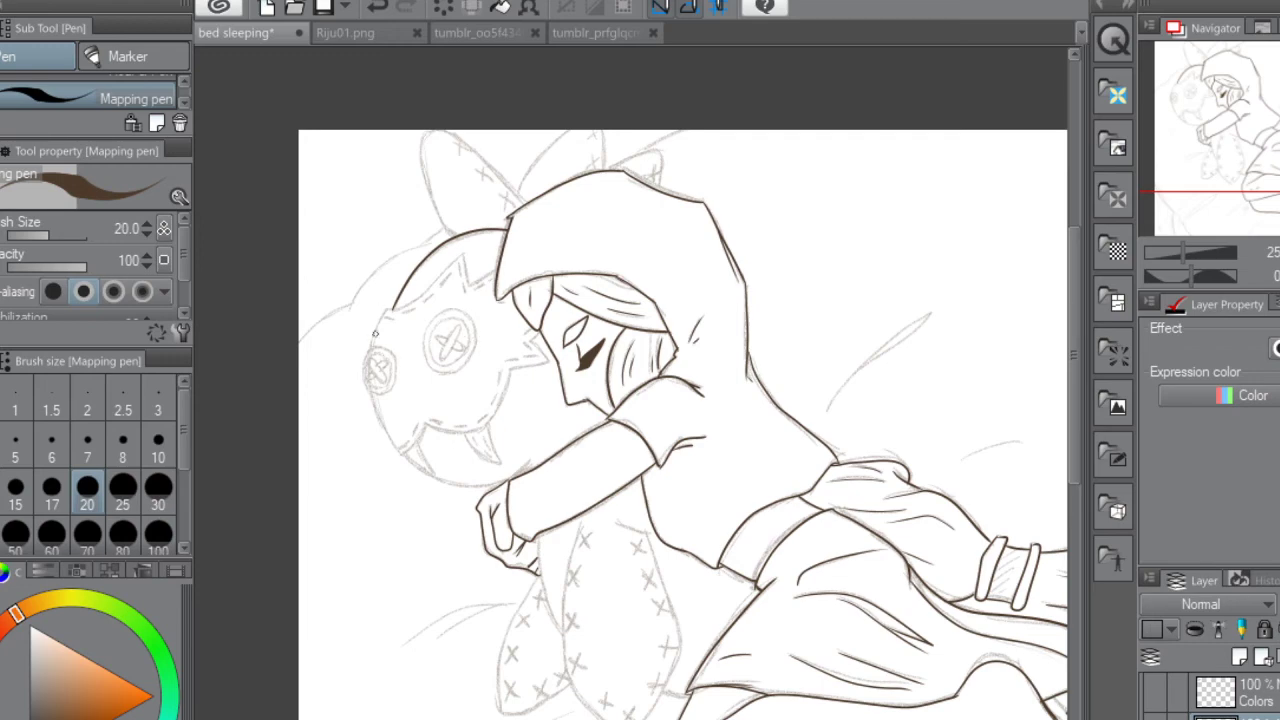
mouse_move(387, 310)
mouse_down()
mouse_move(463, 254)
mouse_move(468, 284)
mouse_move(498, 263)
mouse_up()
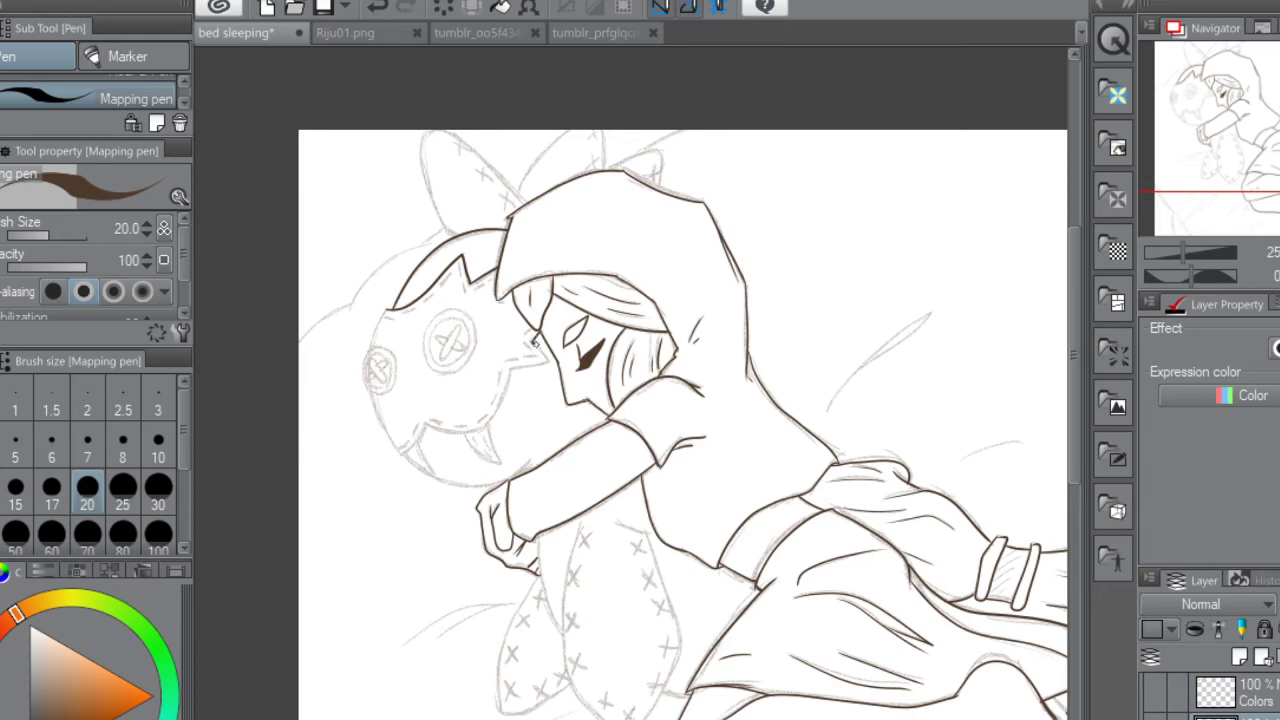
mouse_move(534, 343)
mouse_down()
mouse_move(548, 362)
mouse_move(512, 369)
mouse_move(481, 428)
mouse_move(446, 437)
mouse_move(421, 424)
mouse_move(401, 455)
mouse_up()
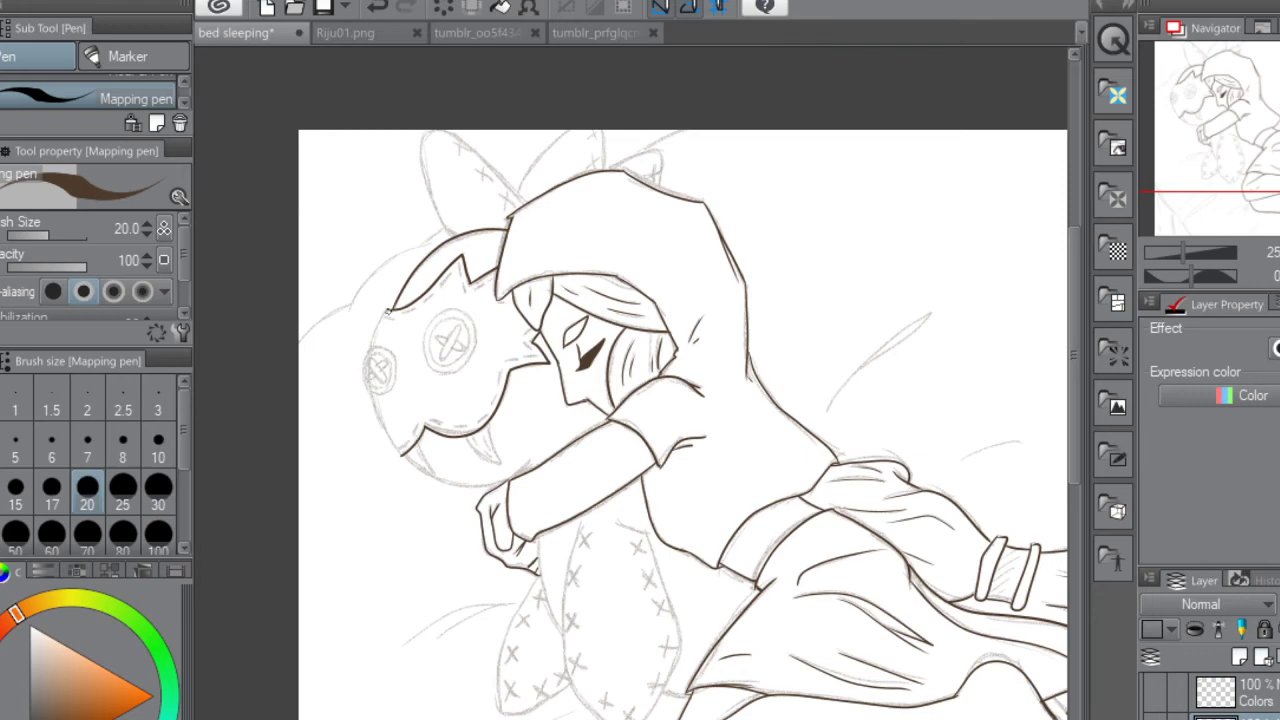
Ink the left side of the doll's face from the forehead down to the mouth corner, redoing the lower part
drag(390, 309, 367, 352)
drag(376, 413, 405, 455)
key(ctrl+z)
drag(385, 432, 368, 388)
Ink the doll's two fangs and the curve of its lower jaw up to the girl's arm
click(455, 453)
mouse_move(464, 435)
mouse_down()
mouse_move(498, 464)
mouse_move(487, 426)
mouse_up()
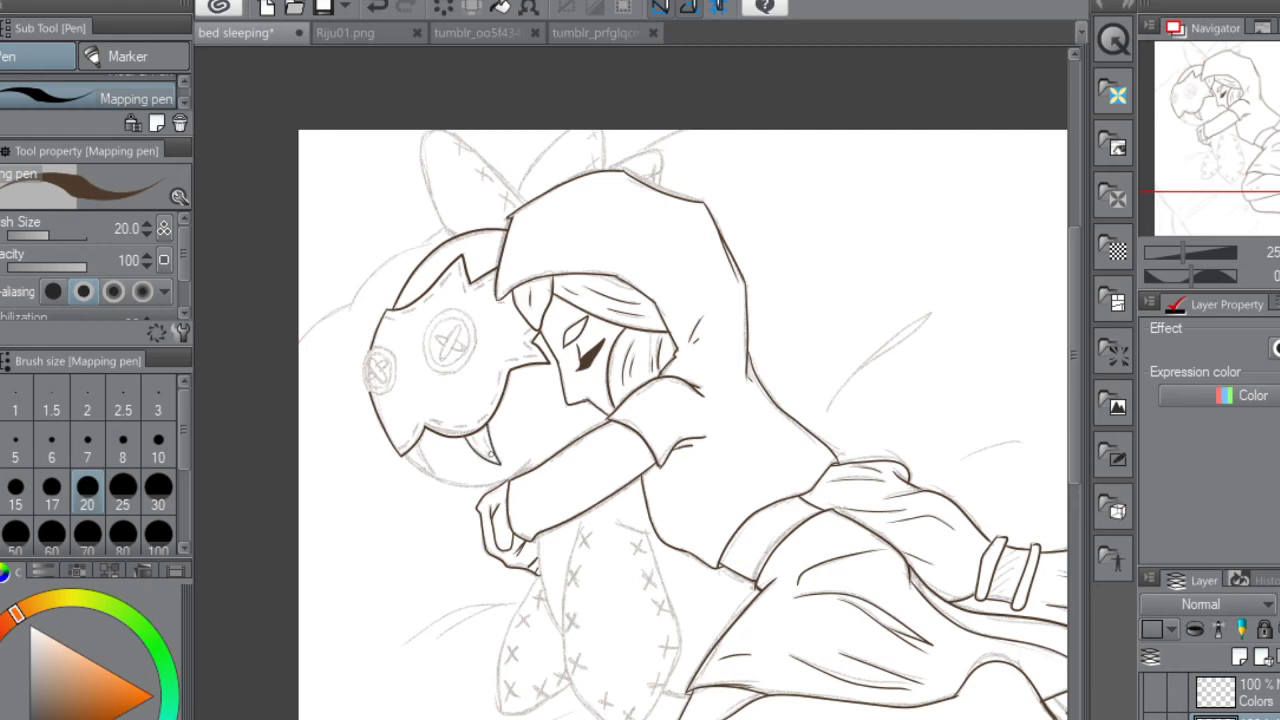
mouse_move(419, 446)
mouse_down()
mouse_move(433, 478)
mouse_move(403, 450)
mouse_up()
mouse_move(432, 476)
mouse_down()
mouse_move(498, 481)
mouse_move(545, 451)
mouse_up()
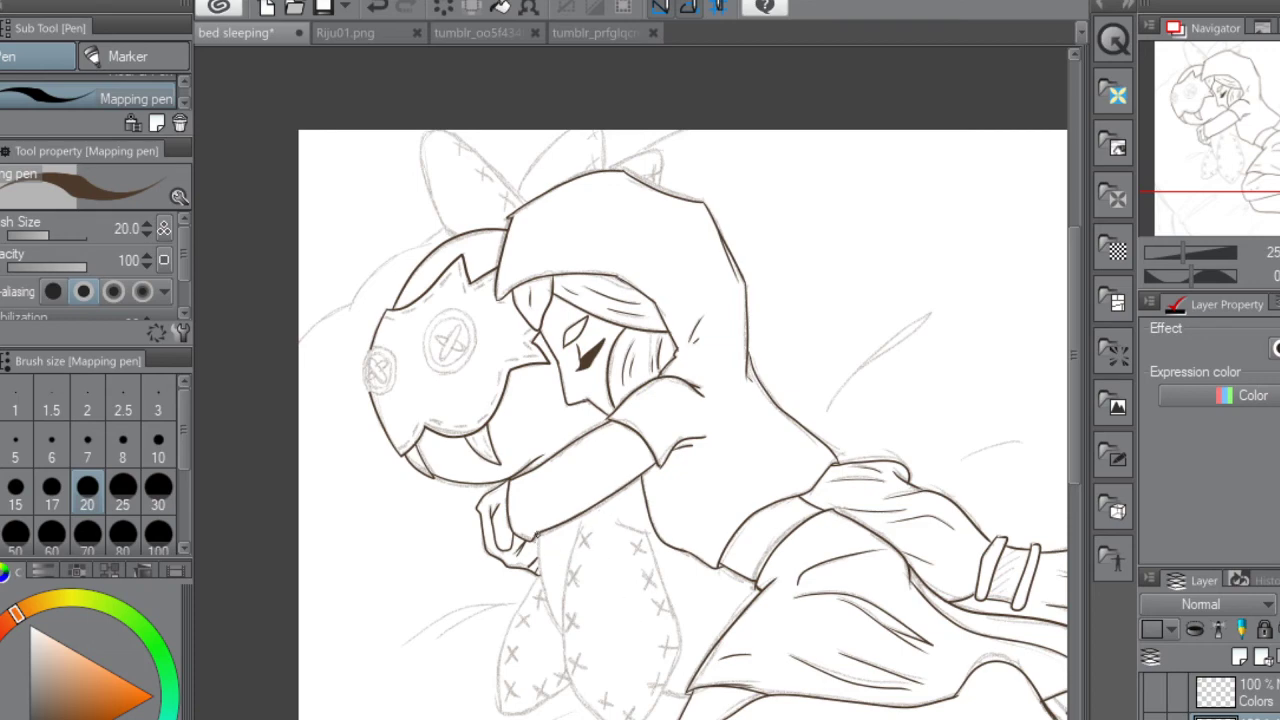
Ink the side of the doll's body below the girl's arm and the outline of the large hanging limb, redoing the limb
drag(537, 536, 560, 634)
mouse_move(581, 522)
mouse_down()
mouse_move(560, 656)
mouse_move(586, 710)
mouse_up()
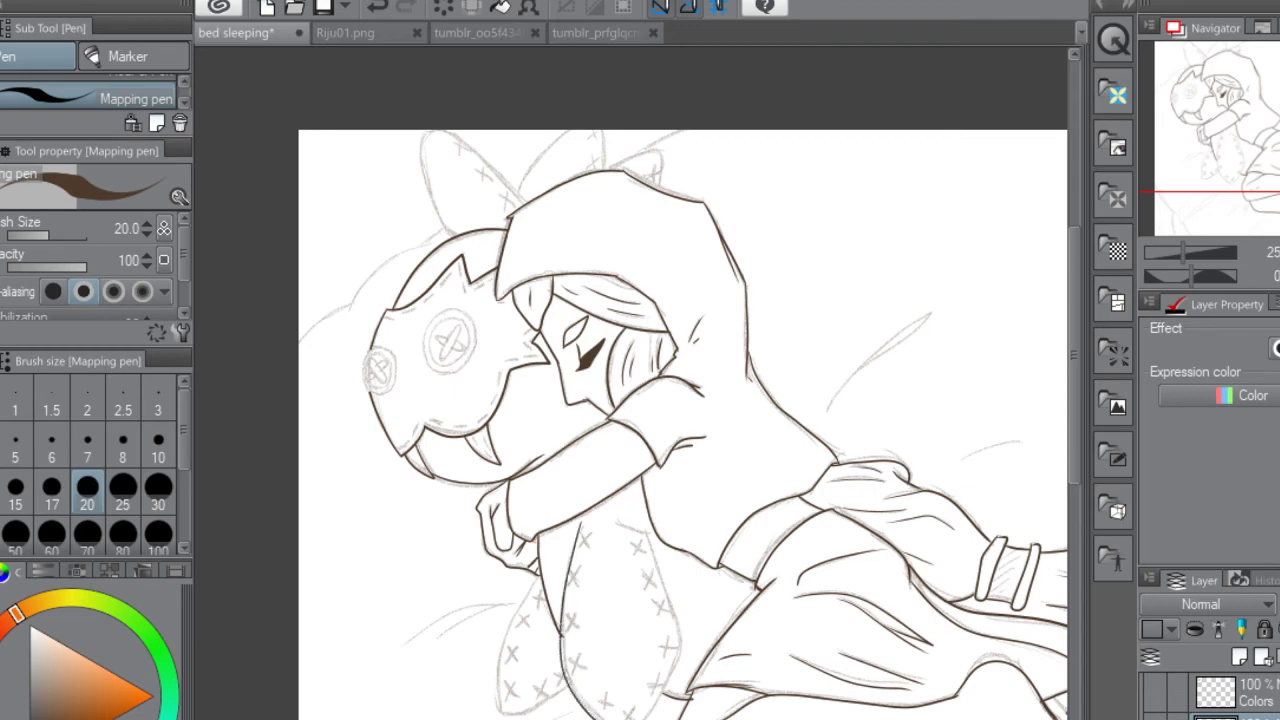
key(ctrl+z)
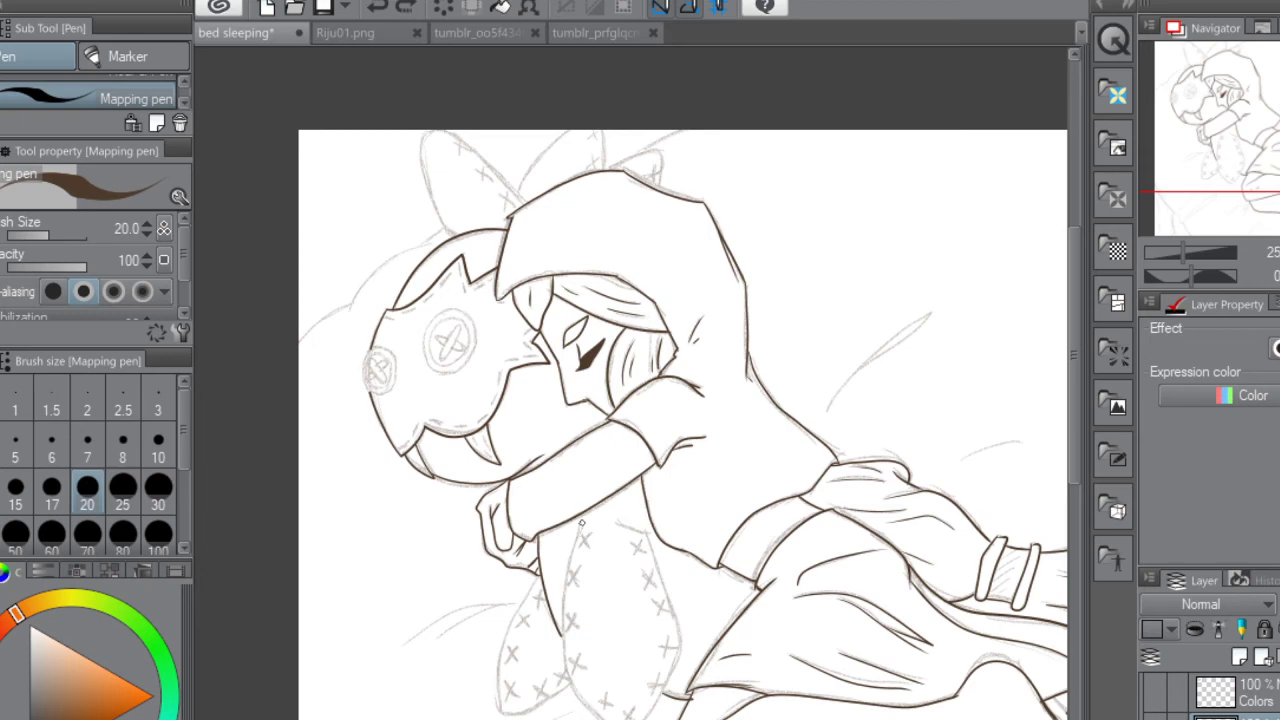
mouse_move(581, 522)
mouse_down()
mouse_move(563, 604)
mouse_move(569, 679)
mouse_move(582, 698)
mouse_move(653, 703)
mouse_move(679, 639)
mouse_move(645, 530)
mouse_up()
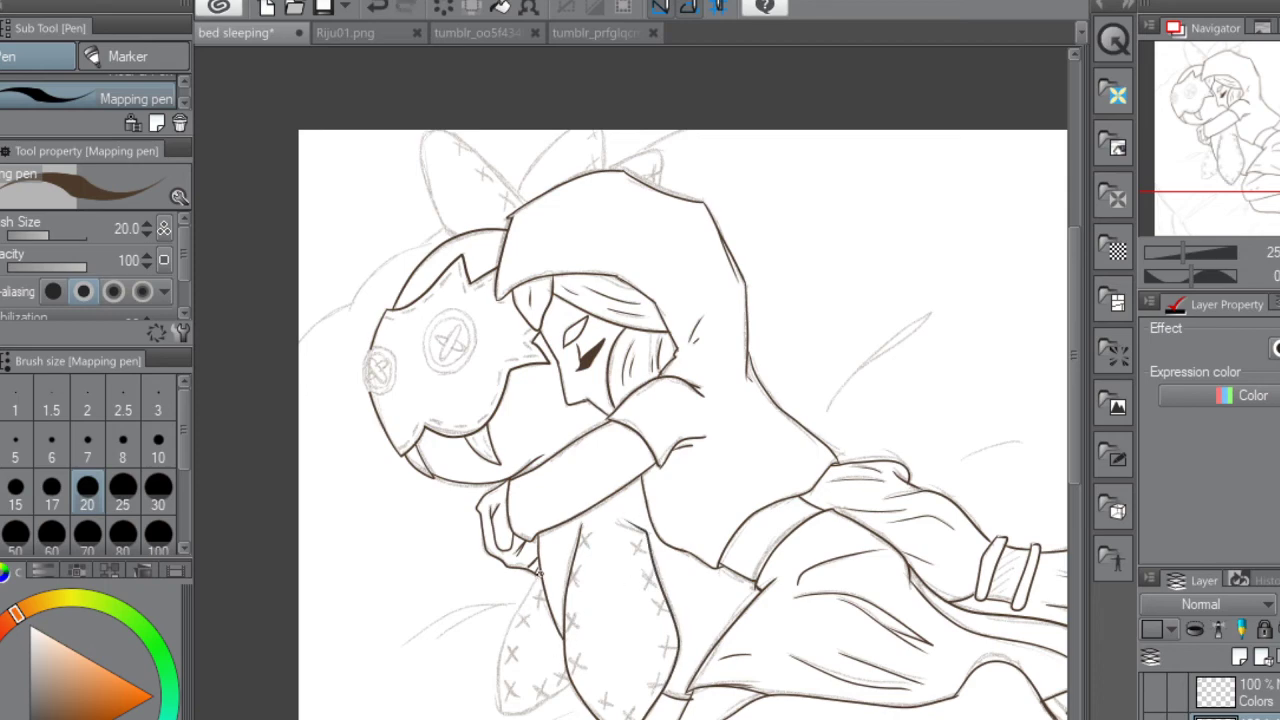
Ink the outline of the doll's smaller hanging limb behind the large one, redoing the stroke once
mouse_move(512, 613)
mouse_down()
mouse_move(500, 711)
mouse_move(570, 688)
mouse_up()
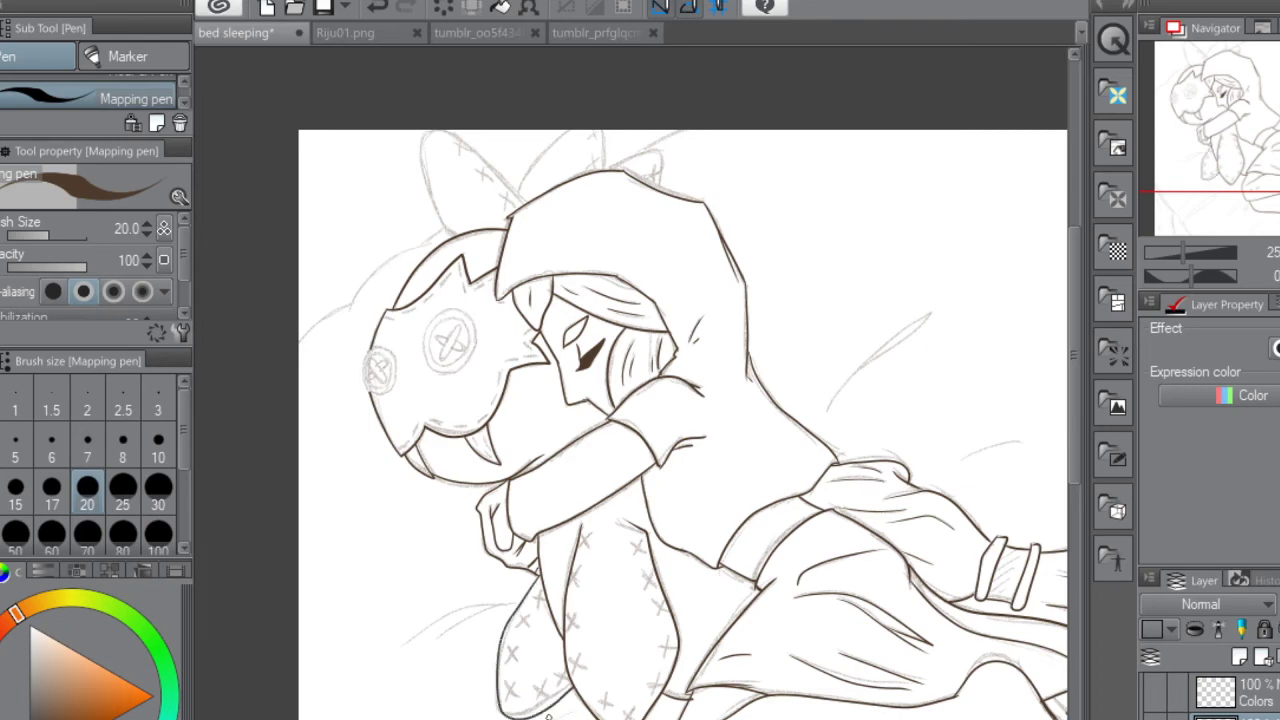
key(ctrl+z)
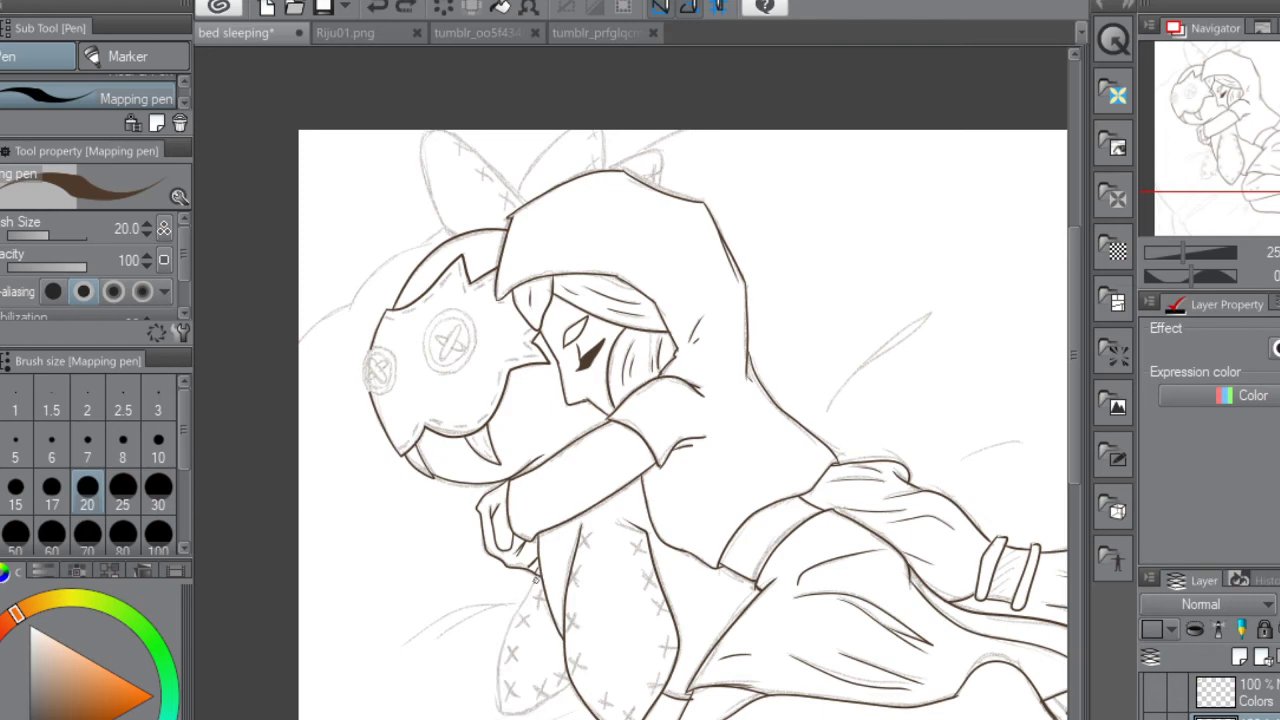
mouse_move(500, 645)
mouse_down()
mouse_move(498, 702)
mouse_move(532, 710)
mouse_move(572, 680)
mouse_up()
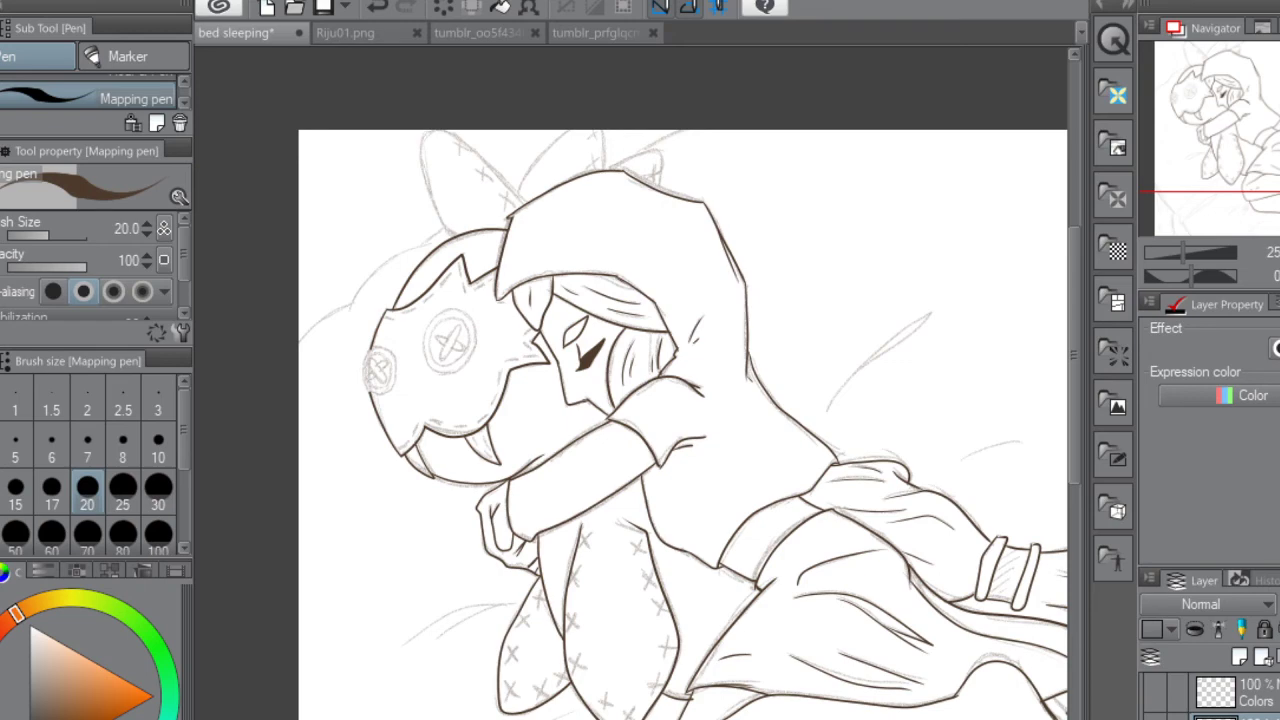
Ink the crossed threads in the centre of the doll's large button eye, redoing the shorter thread
key(ctrl+plus)
scroll(630, 383, left, 2)
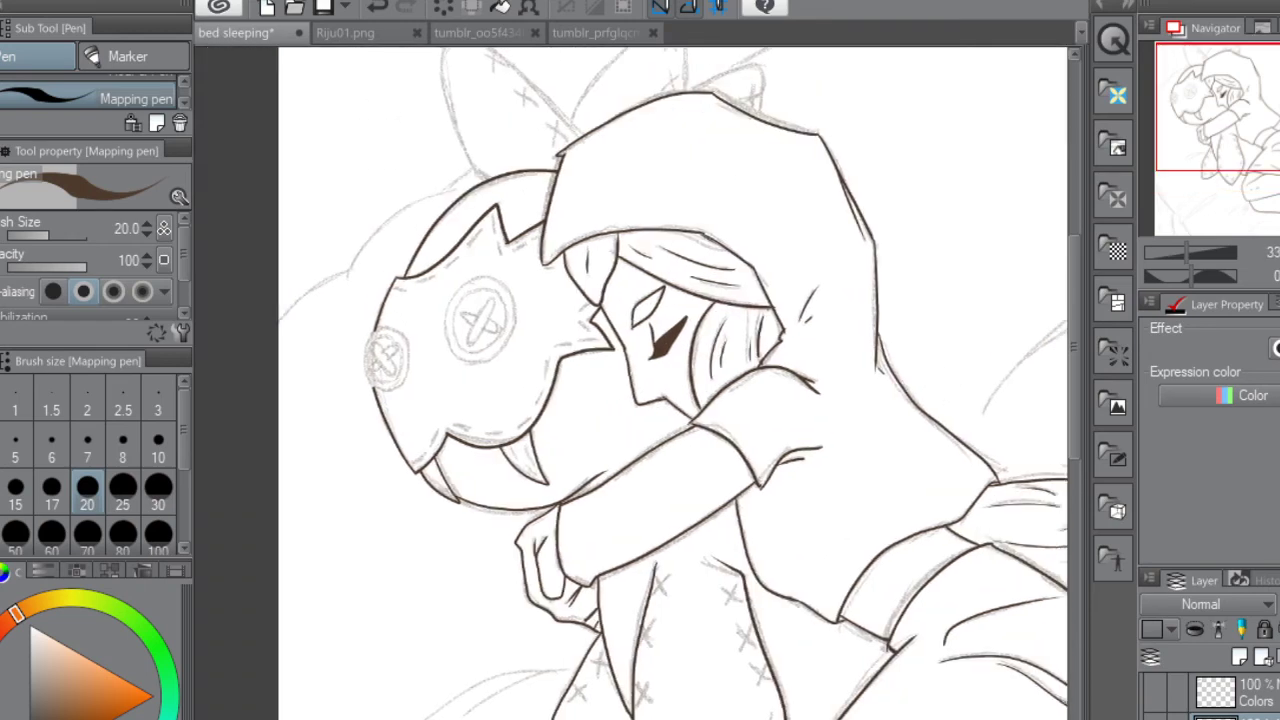
key(ctrl+plus)
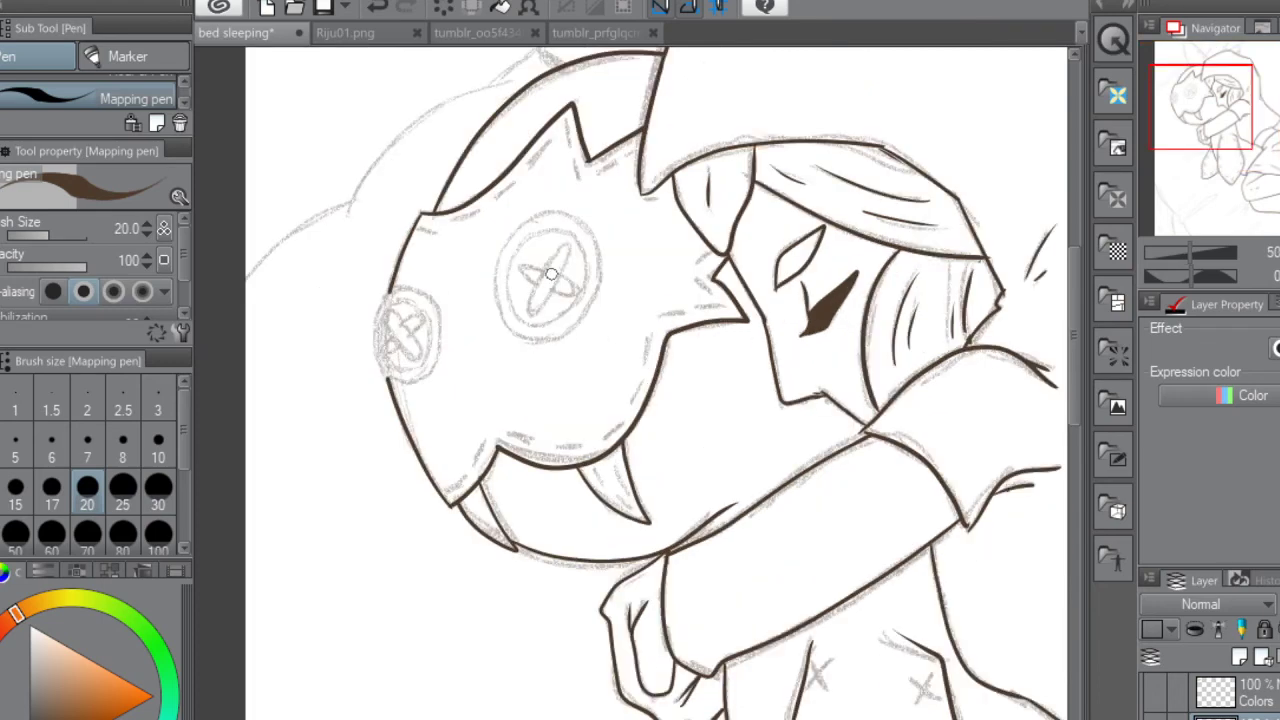
mouse_move(530, 313)
mouse_down()
mouse_move(568, 245)
mouse_move(530, 315)
mouse_up()
drag(520, 265, 567, 292)
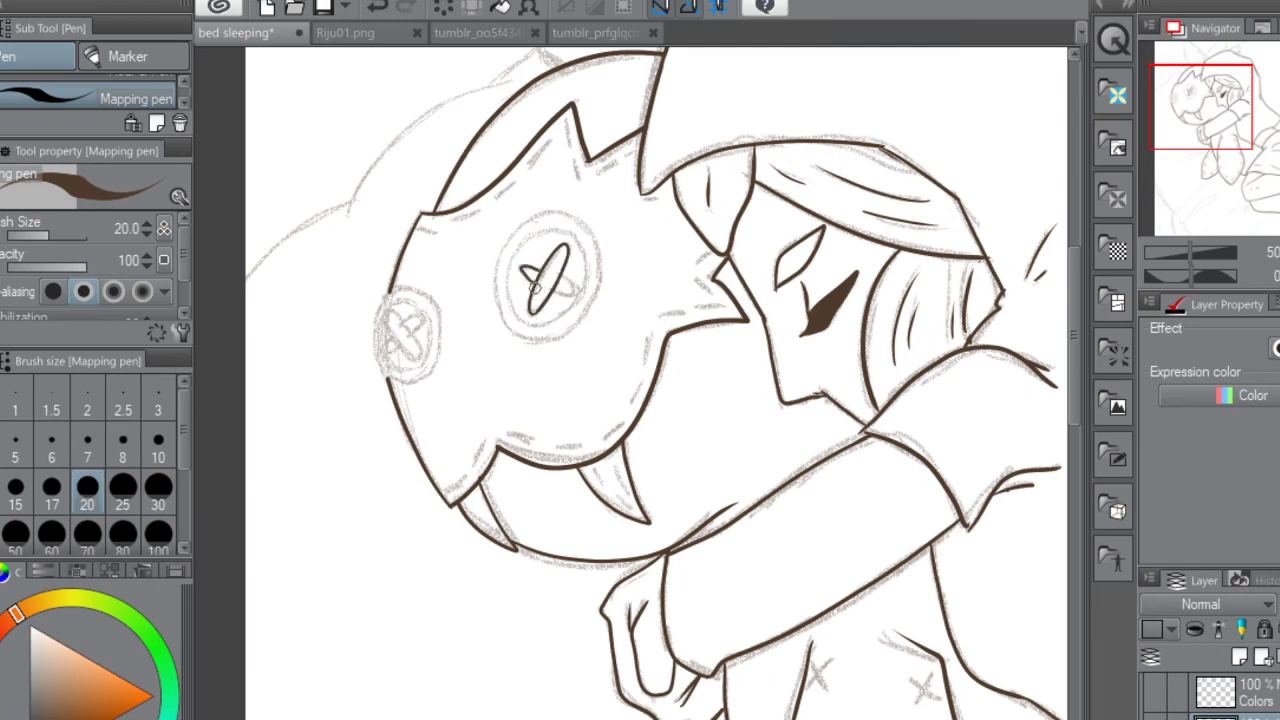
key(ctrl+z)
drag(515, 263, 548, 287)
Ink the crossed threads and the oval rim of the small button eye at the edge of the doll's face
mouse_move(411, 358)
mouse_down()
mouse_move(384, 314)
mouse_move(398, 311)
mouse_move(410, 354)
mouse_up()
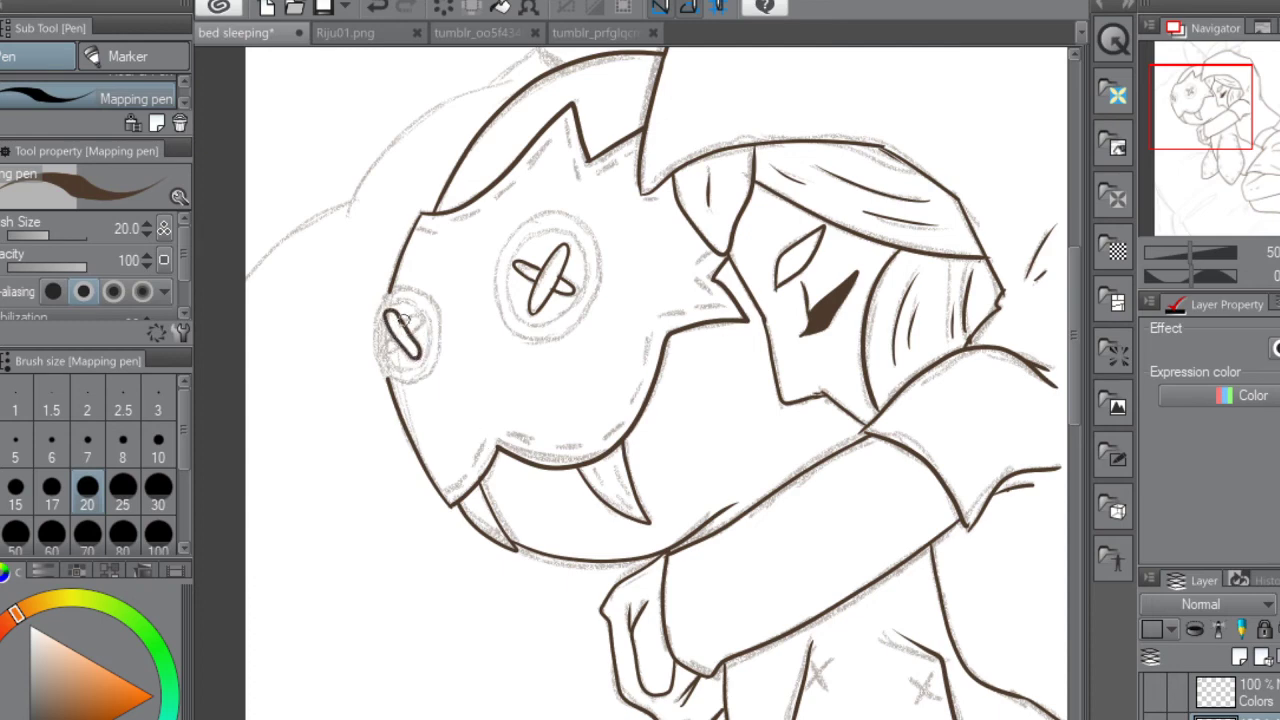
mouse_move(421, 320)
mouse_down()
mouse_move(382, 344)
mouse_move(399, 349)
mouse_up()
key(ctrl+z)
mouse_move(399, 321)
mouse_down()
mouse_move(422, 317)
mouse_move(396, 340)
mouse_up()
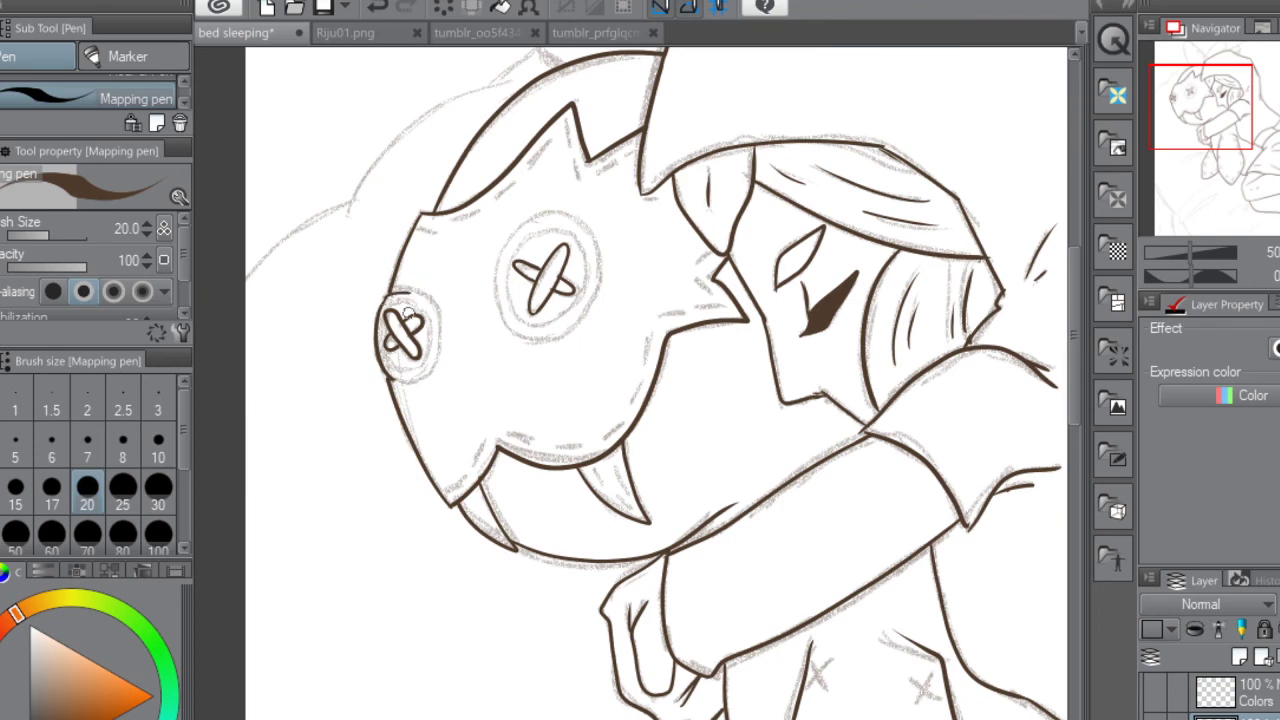
key(ctrl+z)
drag(397, 381, 437, 336)
mouse_move(389, 293)
mouse_down()
mouse_move(435, 305)
mouse_move(443, 340)
mouse_move(430, 370)
mouse_up()
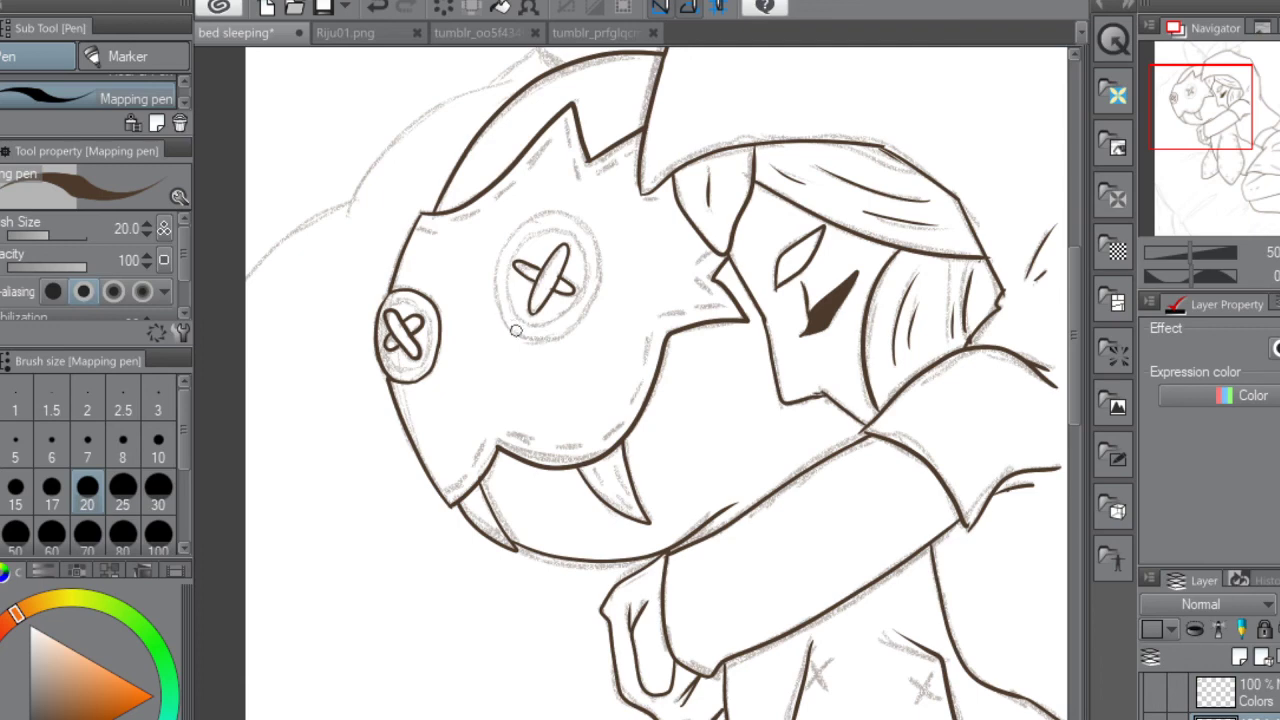
mouse_move(511, 332)
mouse_down()
mouse_move(493, 289)
mouse_move(499, 257)
mouse_move(545, 215)
mouse_move(566, 209)
mouse_move(581, 223)
mouse_up()
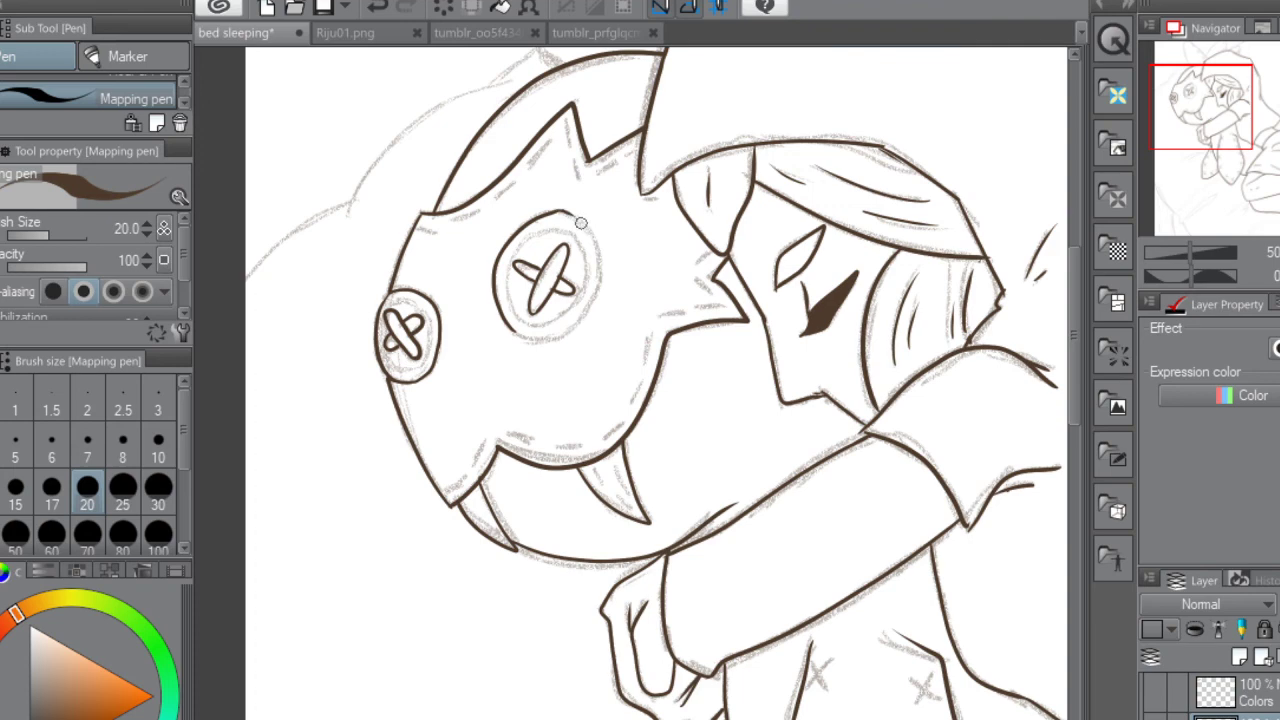
key(ctrl+z)
key(e)
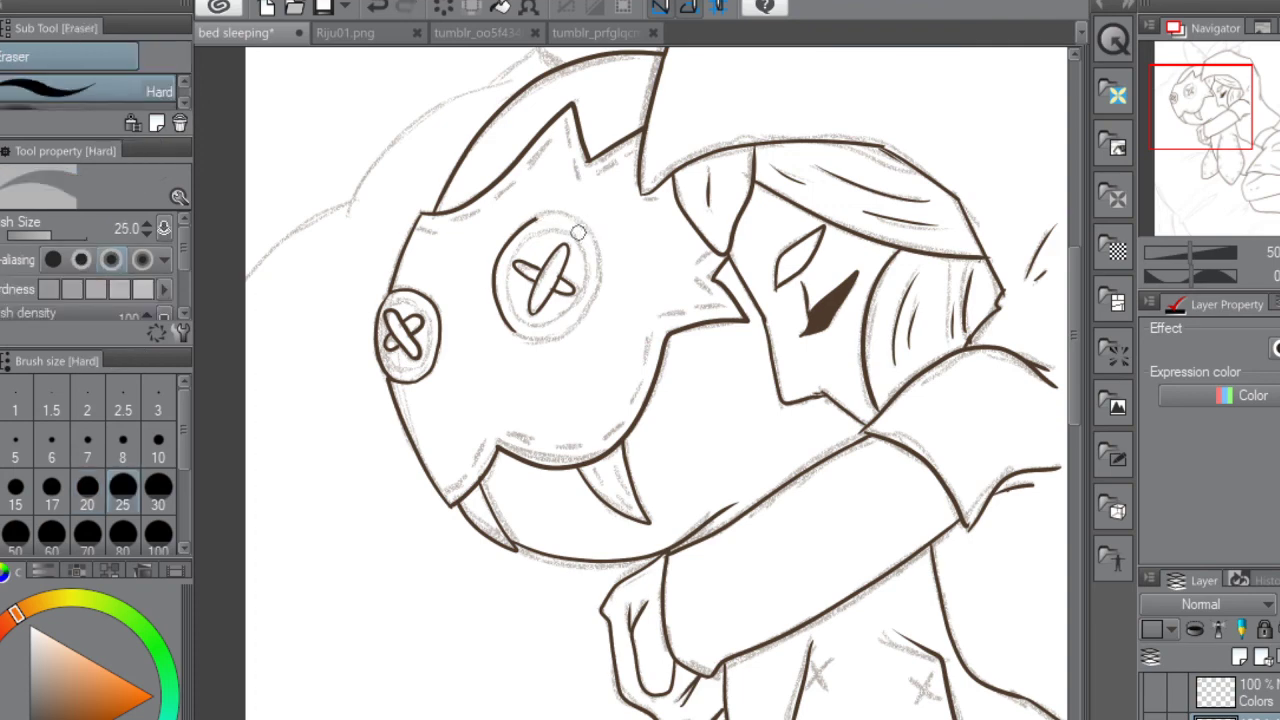
key(p)
key(p)
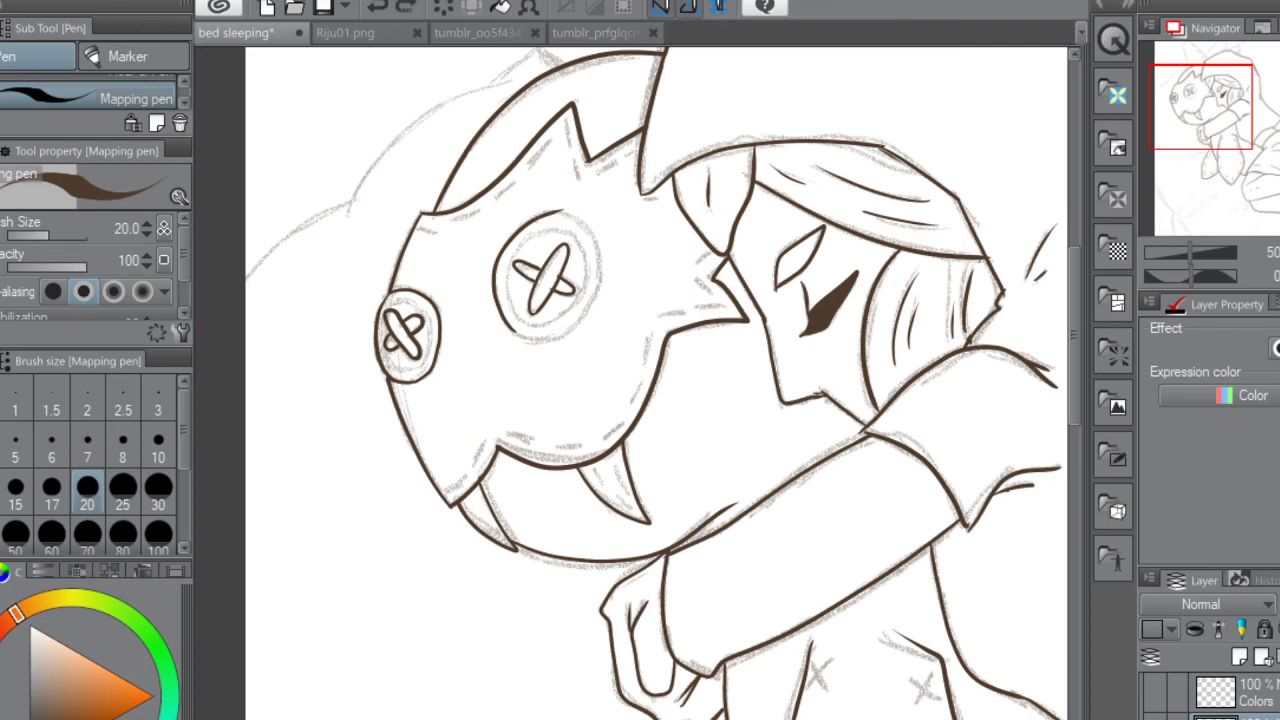
key(ctrl+z)
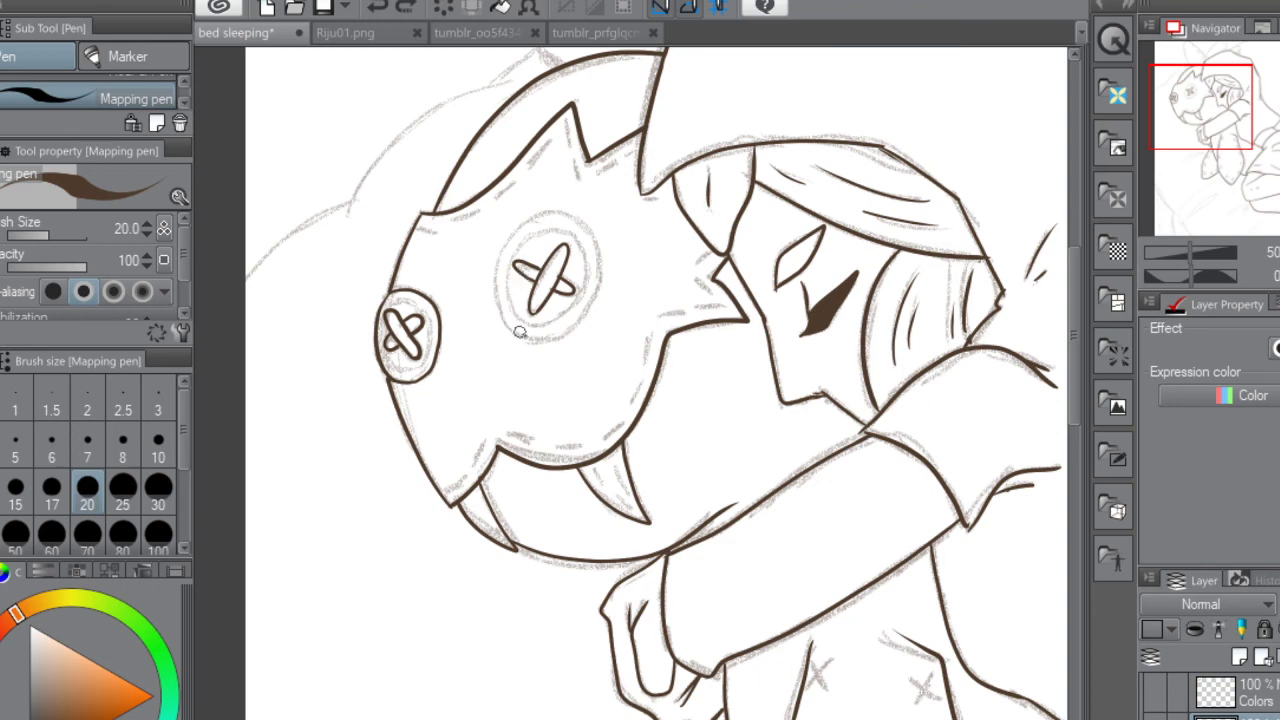
mouse_move(520, 332)
mouse_down()
mouse_move(491, 290)
mouse_move(494, 260)
mouse_move(534, 223)
mouse_move(585, 225)
mouse_move(602, 275)
mouse_move(588, 305)
mouse_move(561, 329)
mouse_move(514, 325)
mouse_up()
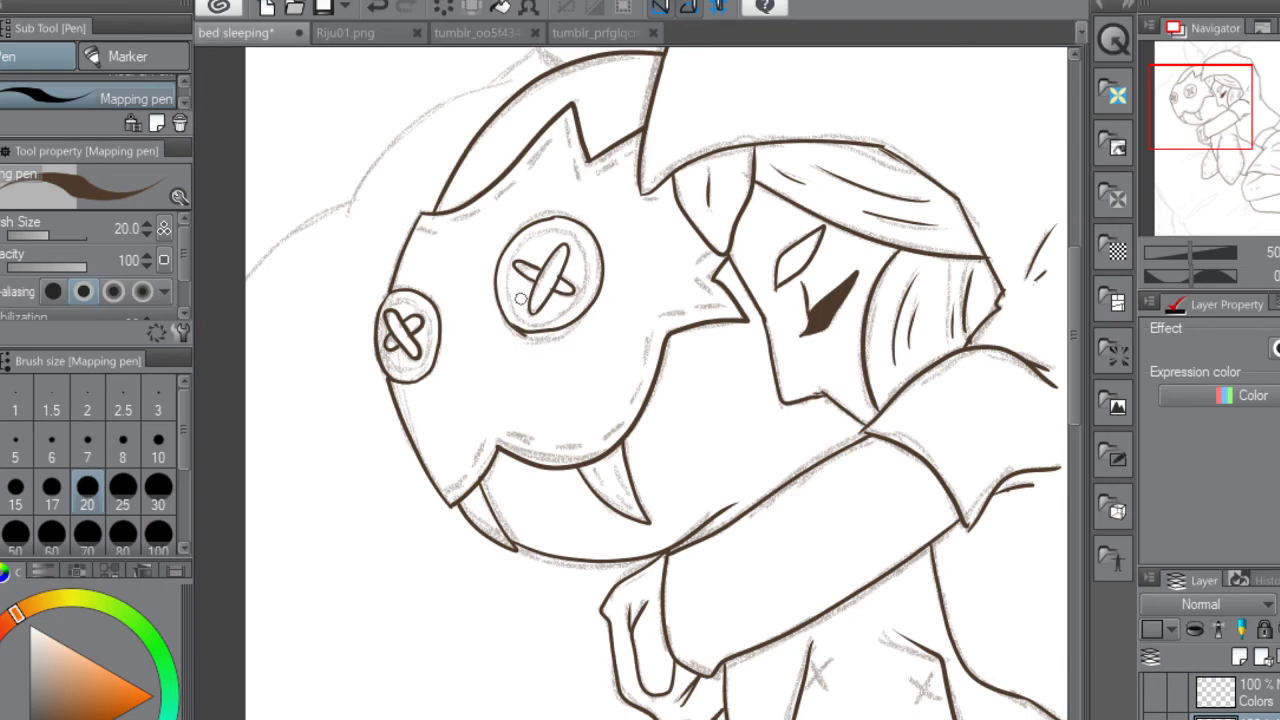
key(ctrl+z)
key(ctrl+z)
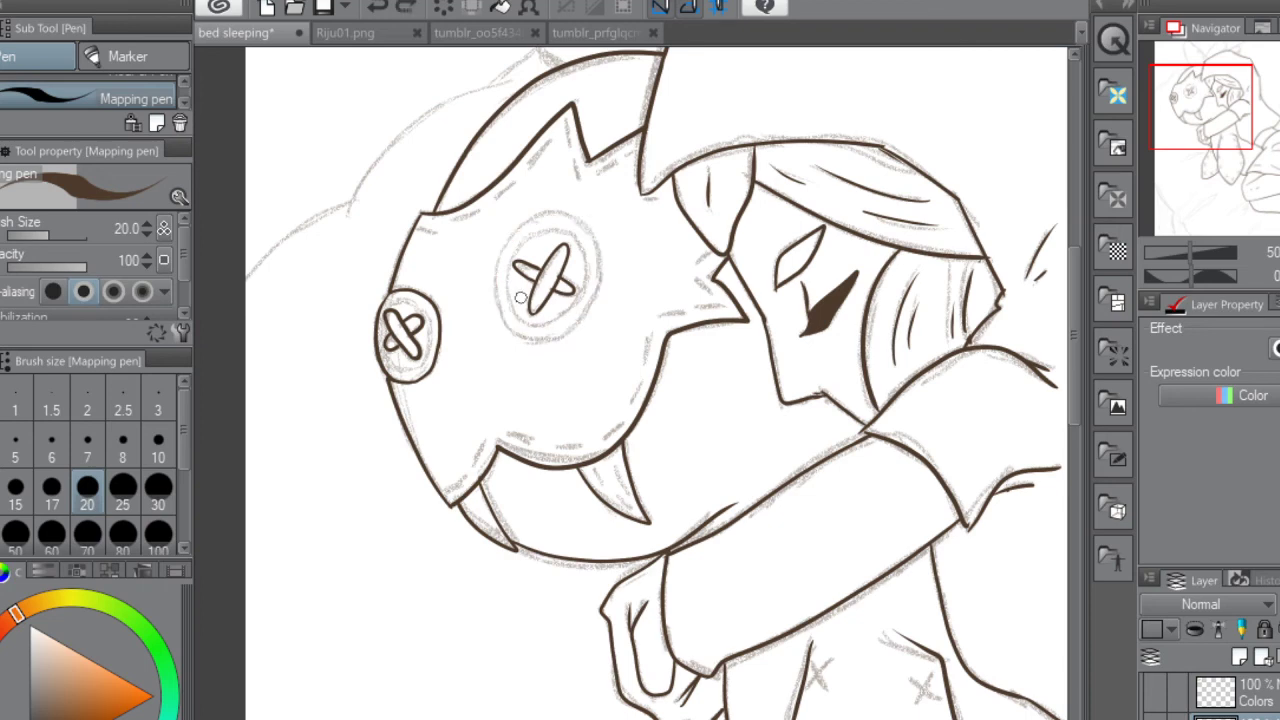
mouse_move(528, 339)
mouse_down()
mouse_move(494, 274)
mouse_move(522, 224)
mouse_move(563, 213)
mouse_move(609, 247)
mouse_move(572, 217)
mouse_move(596, 260)
mouse_move(592, 302)
mouse_move(505, 318)
mouse_up()
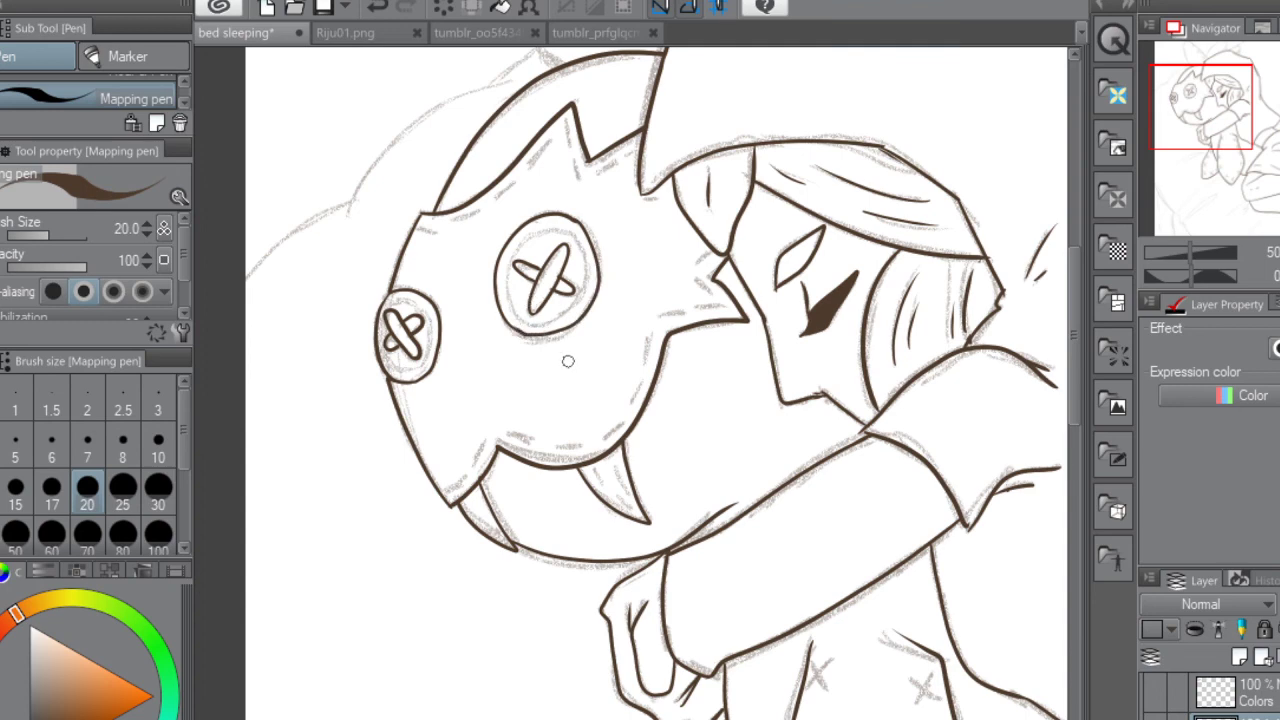
key(ctrl+z)
key(ctrl+z)
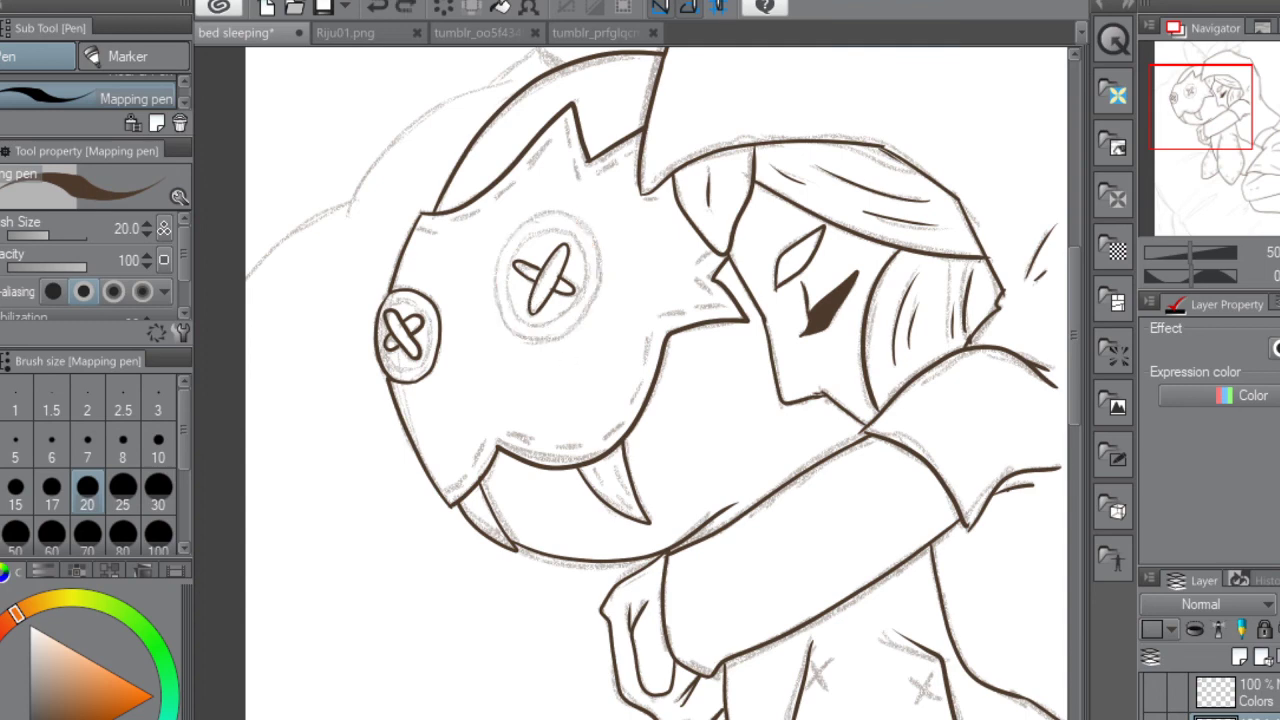
Ink the round outer rim of the doll's large button eye over the sketch
key(ctrl+minus)
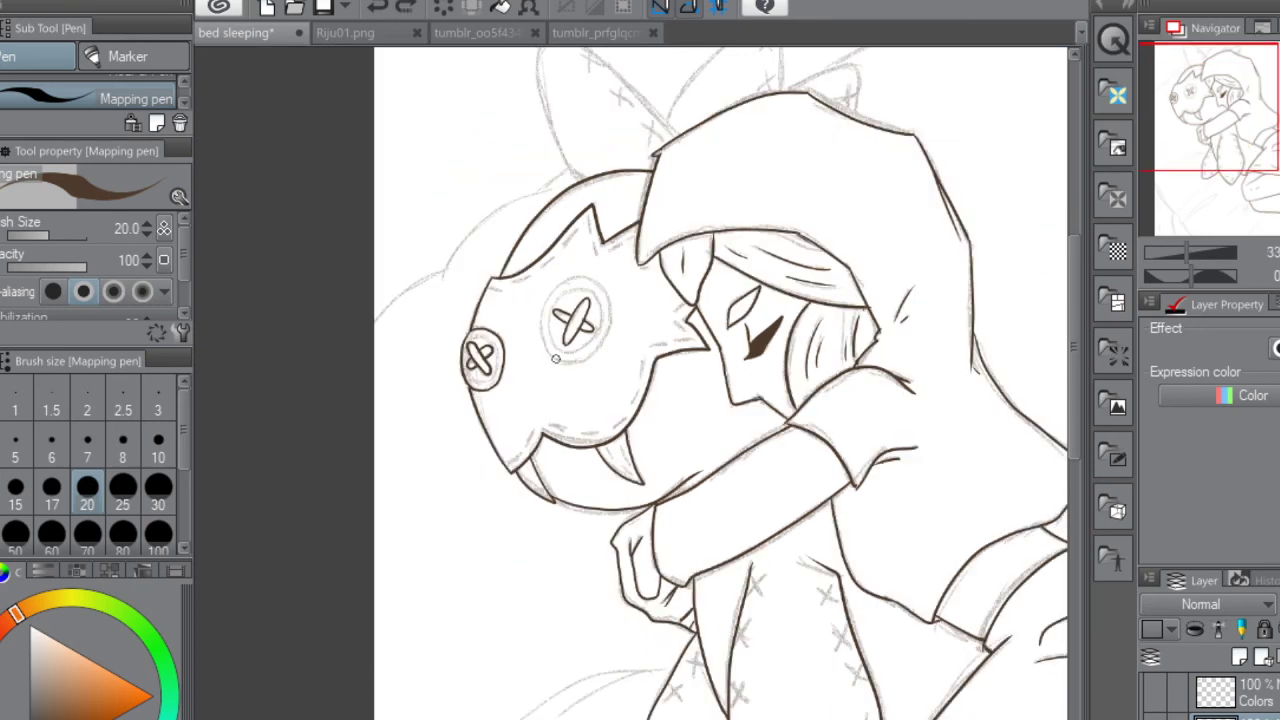
mouse_move(558, 360)
mouse_down()
mouse_move(540, 328)
mouse_move(553, 288)
mouse_move(589, 279)
mouse_move(610, 306)
mouse_move(606, 335)
mouse_move(589, 353)
mouse_move(552, 355)
mouse_up()
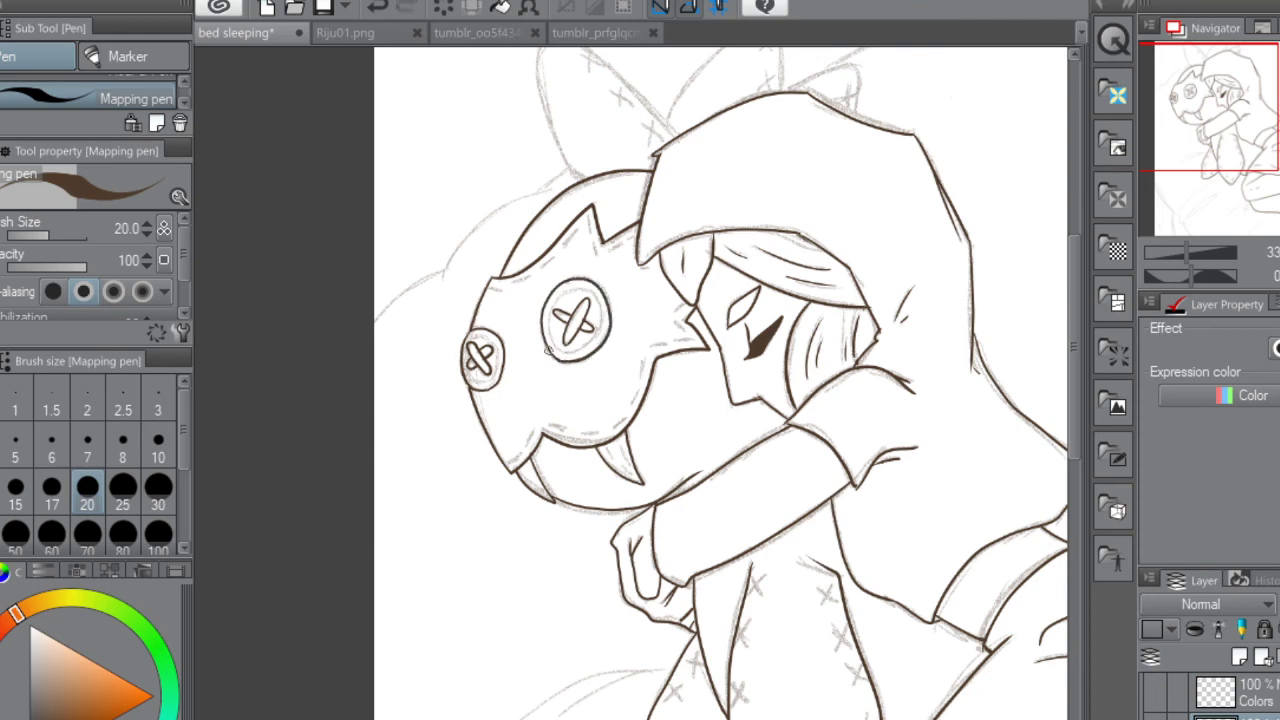
scroll(632, 391, up, 1)
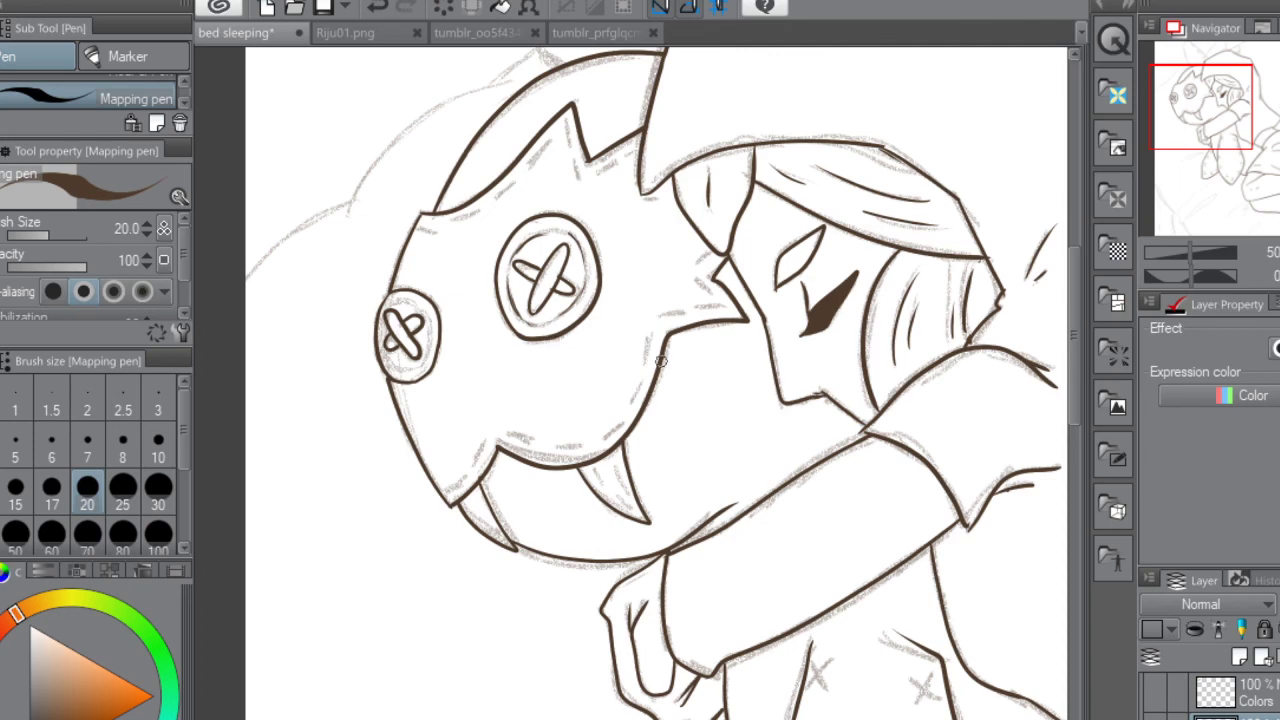
Ink the outlines of the doll's three leaf-shaped spikes rising behind the head and the girl's hood
mouse_move(1080, 263)
mouse_down()
mouse_move(1040, 186)
mouse_move(1001, 174)
mouse_up()
mouse_move(561, 412)
mouse_down()
mouse_move(499, 310)
mouse_move(492, 225)
mouse_move(512, 203)
mouse_move(546, 206)
mouse_move(603, 242)
mouse_move(702, 356)
mouse_up()
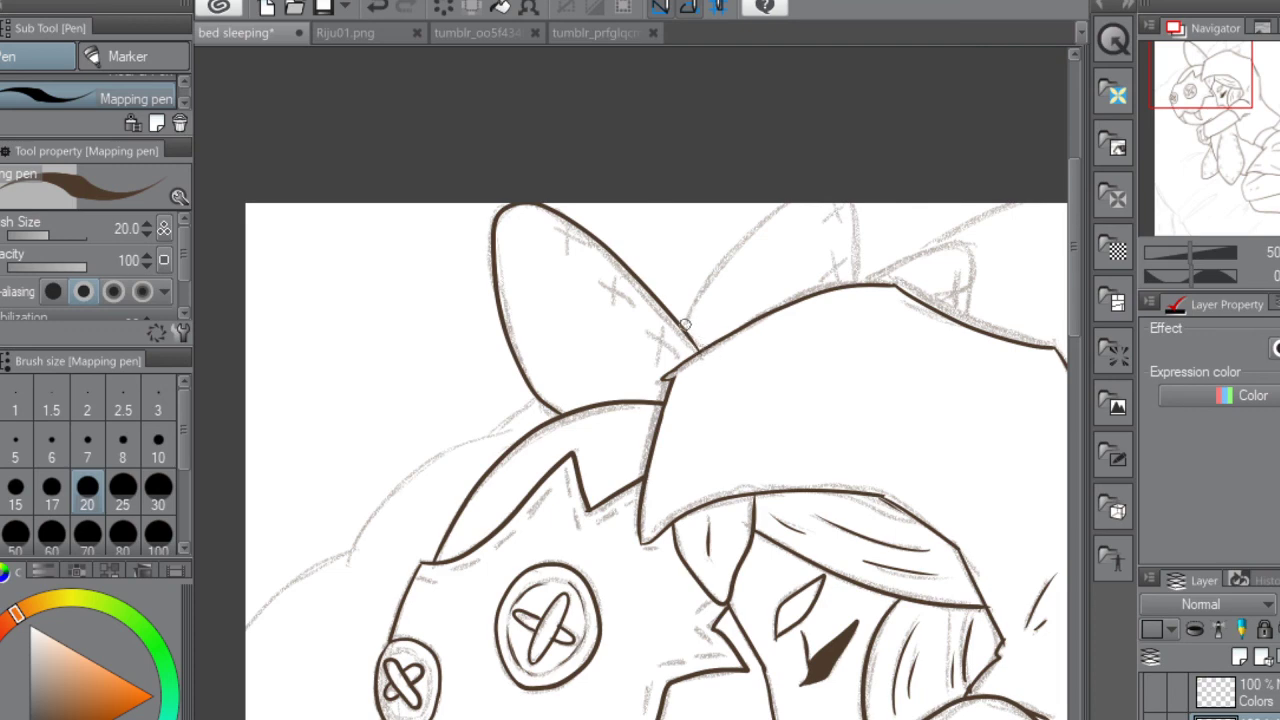
mouse_move(685, 323)
mouse_down()
mouse_move(782, 212)
mouse_move(834, 195)
mouse_up()
mouse_move(856, 206)
mouse_down()
mouse_move(858, 266)
mouse_move(962, 247)
mouse_move(976, 285)
mouse_move(963, 318)
mouse_up()
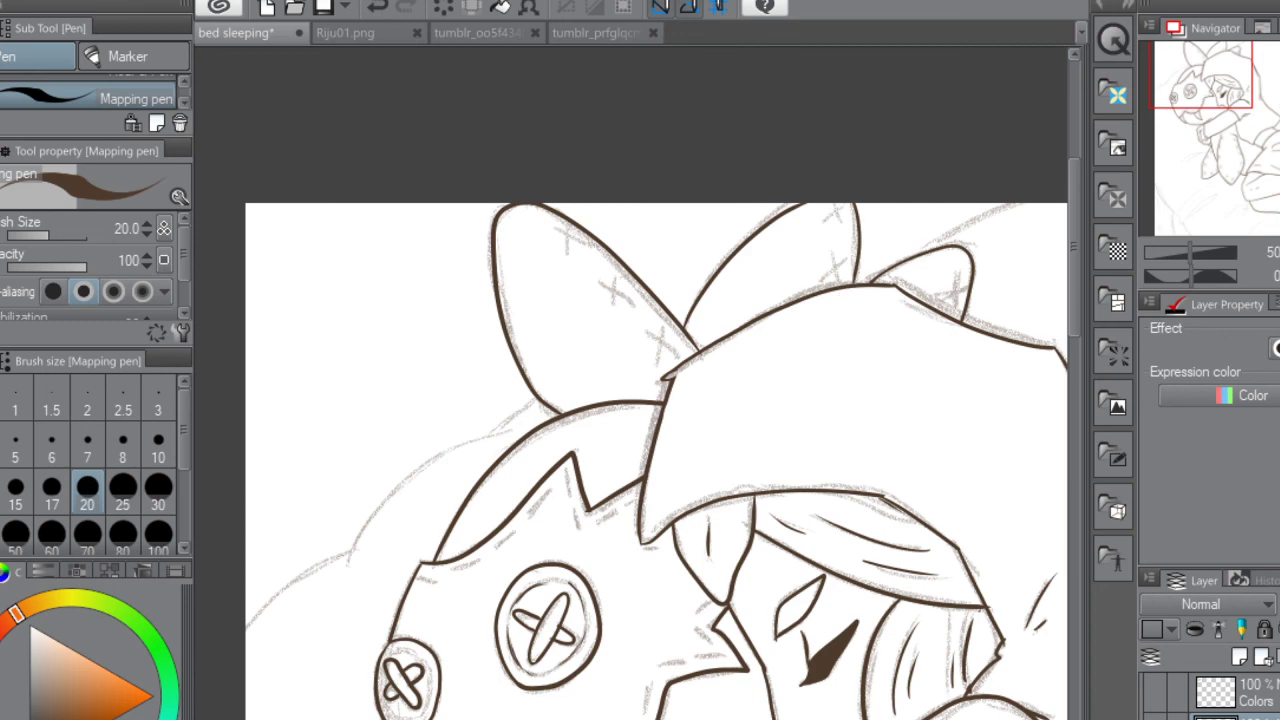
Ink the cross stitches along the edges of the doll's smaller hanging limb
scroll(631, 461, right, 3)
drag(1075, 275, 1079, 472)
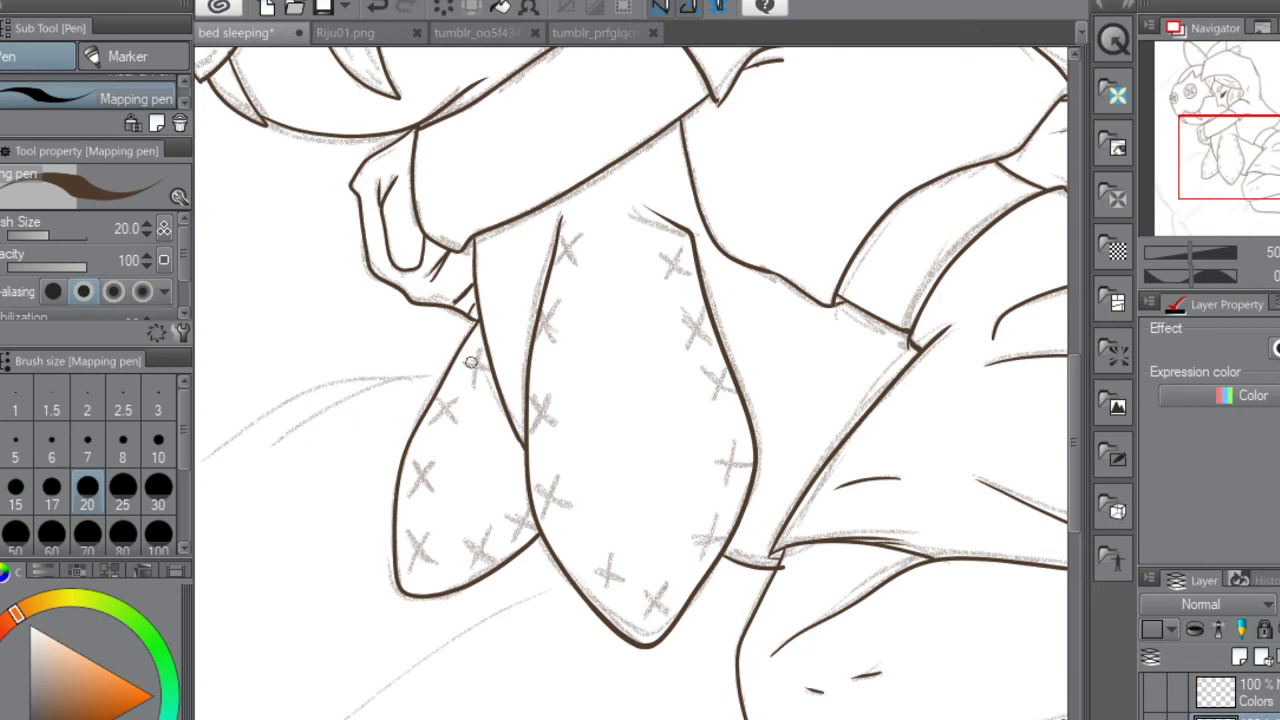
drag(466, 352, 482, 378)
drag(482, 350, 456, 421)
mouse_move(458, 398)
mouse_down()
mouse_move(437, 424)
mouse_move(432, 490)
mouse_move(432, 460)
mouse_up()
mouse_move(408, 530)
mouse_down()
mouse_move(430, 564)
mouse_move(432, 531)
mouse_move(487, 566)
mouse_move(469, 568)
mouse_up()
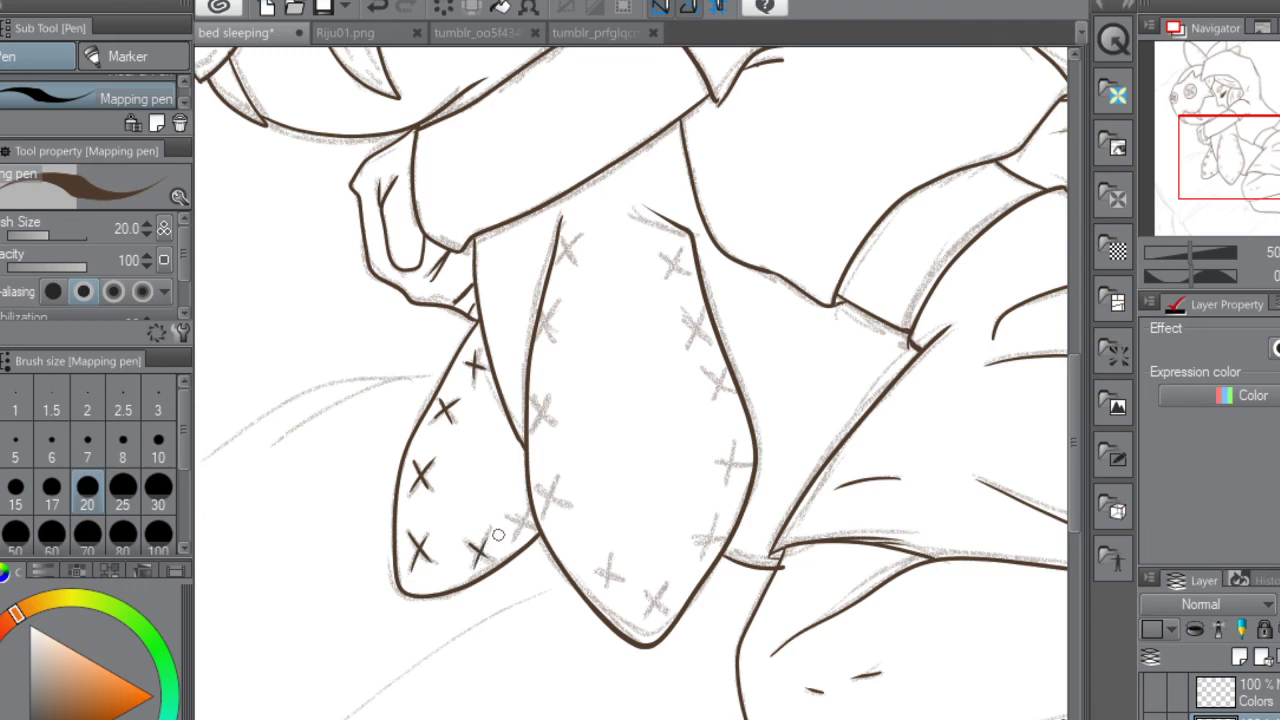
mouse_move(518, 518)
mouse_down()
mouse_move(533, 528)
mouse_move(514, 539)
mouse_up()
Ink the cross stitches around the edge of the doll's large hanging limb and a short stroke at its upper corner
mouse_move(540, 484)
mouse_down()
mouse_move(566, 507)
mouse_move(538, 514)
mouse_up()
mouse_move(552, 397)
mouse_down()
mouse_move(533, 428)
mouse_move(553, 426)
mouse_up()
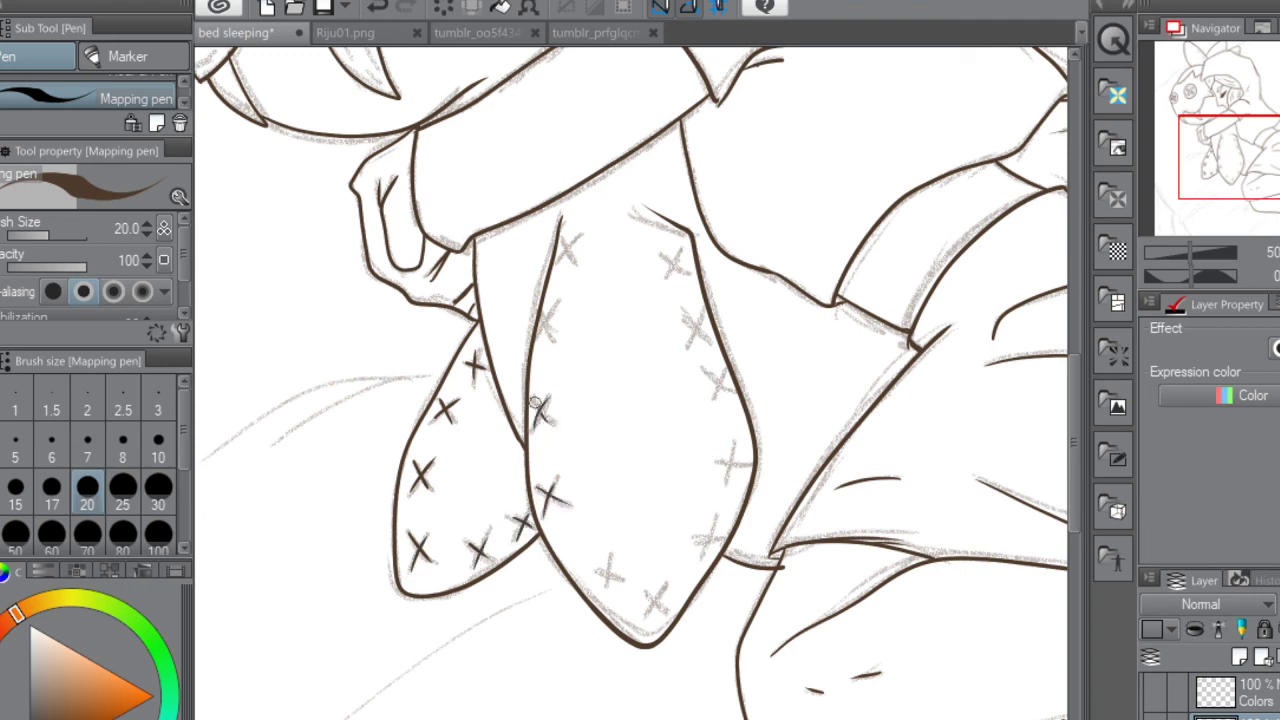
mouse_move(547, 325)
mouse_down()
mouse_move(553, 338)
mouse_move(543, 311)
mouse_move(557, 308)
mouse_move(575, 242)
mouse_up()
mouse_move(682, 279)
mouse_down()
mouse_move(675, 254)
mouse_move(702, 340)
mouse_move(698, 326)
mouse_move(688, 346)
mouse_up()
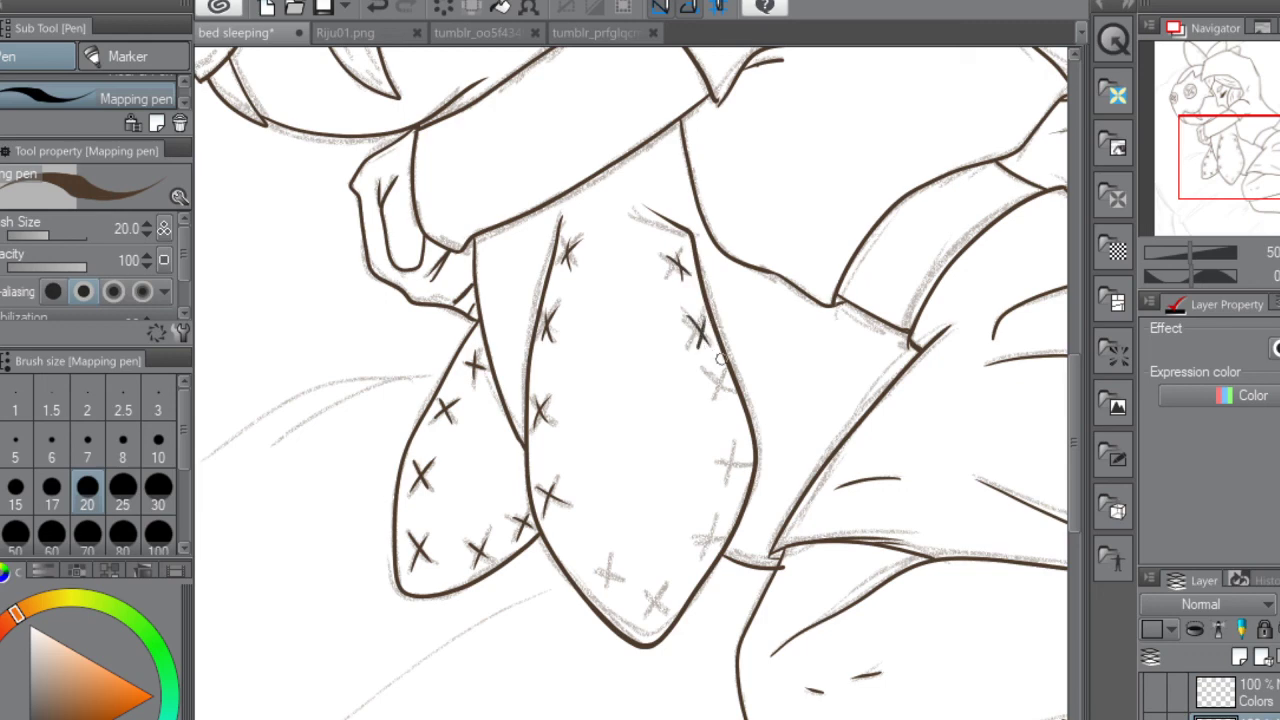
mouse_move(714, 396)
mouse_down()
mouse_move(718, 377)
mouse_move(727, 398)
mouse_up()
mouse_move(733, 447)
mouse_down()
mouse_move(727, 470)
mouse_move(746, 470)
mouse_up()
mouse_move(697, 553)
mouse_down()
mouse_move(714, 525)
mouse_move(714, 550)
mouse_up()
mouse_move(655, 607)
mouse_down()
mouse_move(647, 618)
mouse_move(667, 596)
mouse_move(671, 611)
mouse_move(598, 560)
mouse_move(618, 566)
mouse_up()
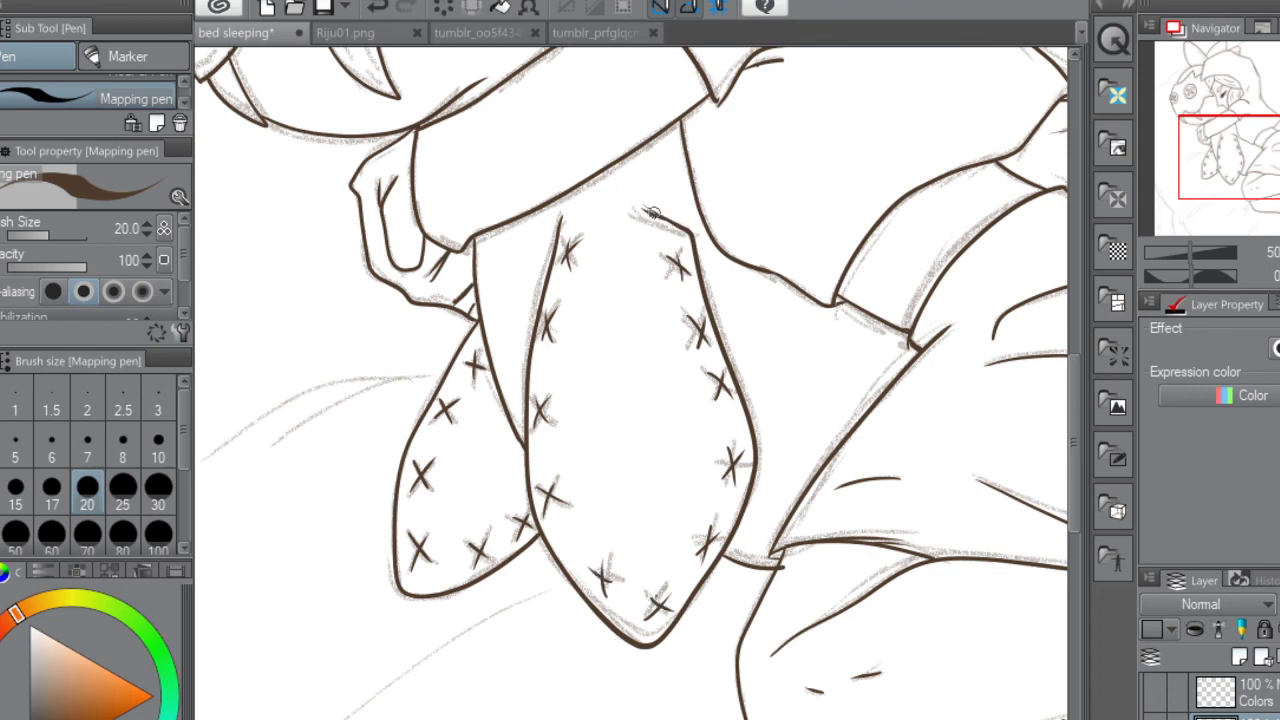
drag(647, 205, 662, 221)
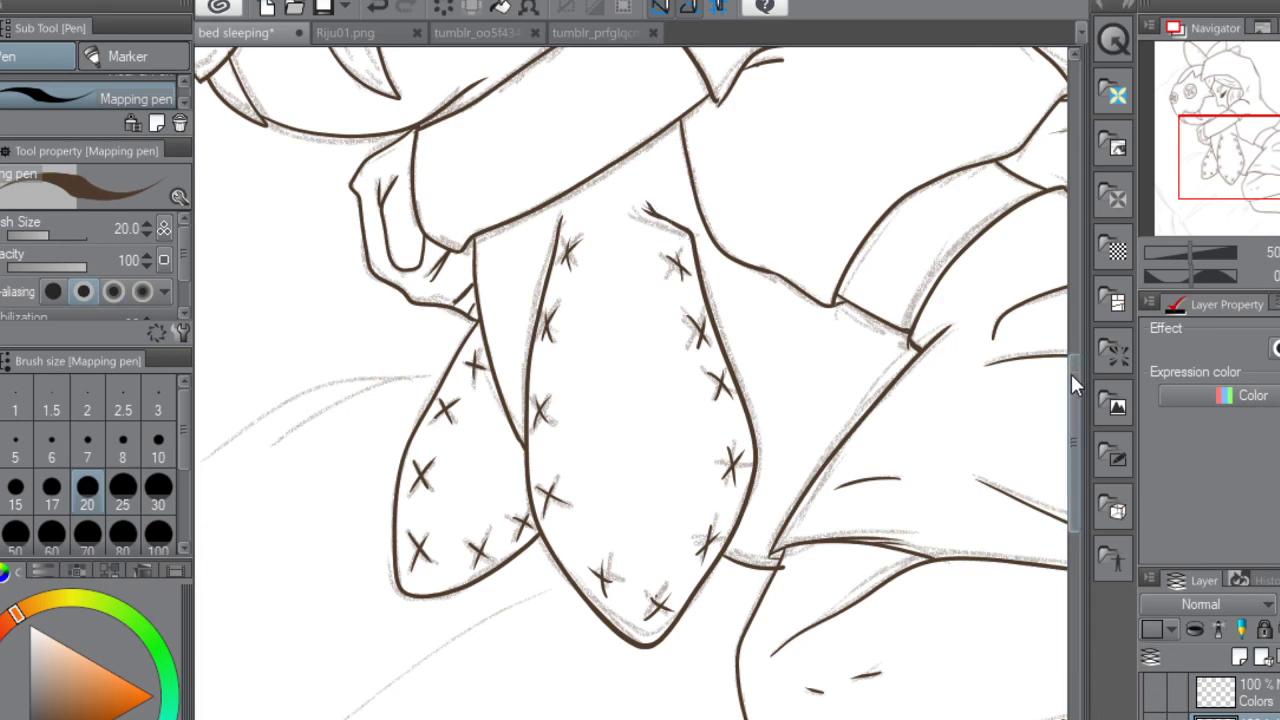
Ink the cross stitches on the doll's middle spike and the lower cross stitches on the large spike beside the hood
drag(1072, 398, 1075, 311)
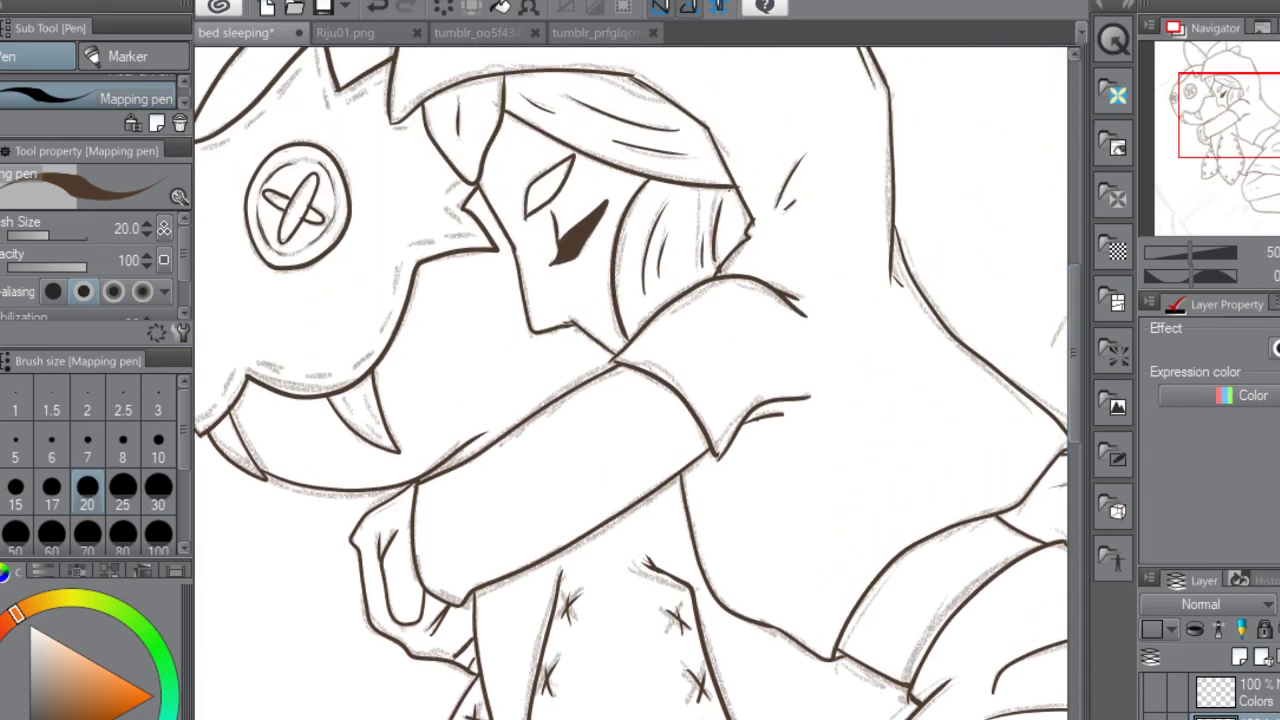
key(ctrl+minus)
key(ctrl+minus)
key(ctrl+minus)
key(ctrl+minus)
key(ctrl+plus)
key(ctrl+plus)
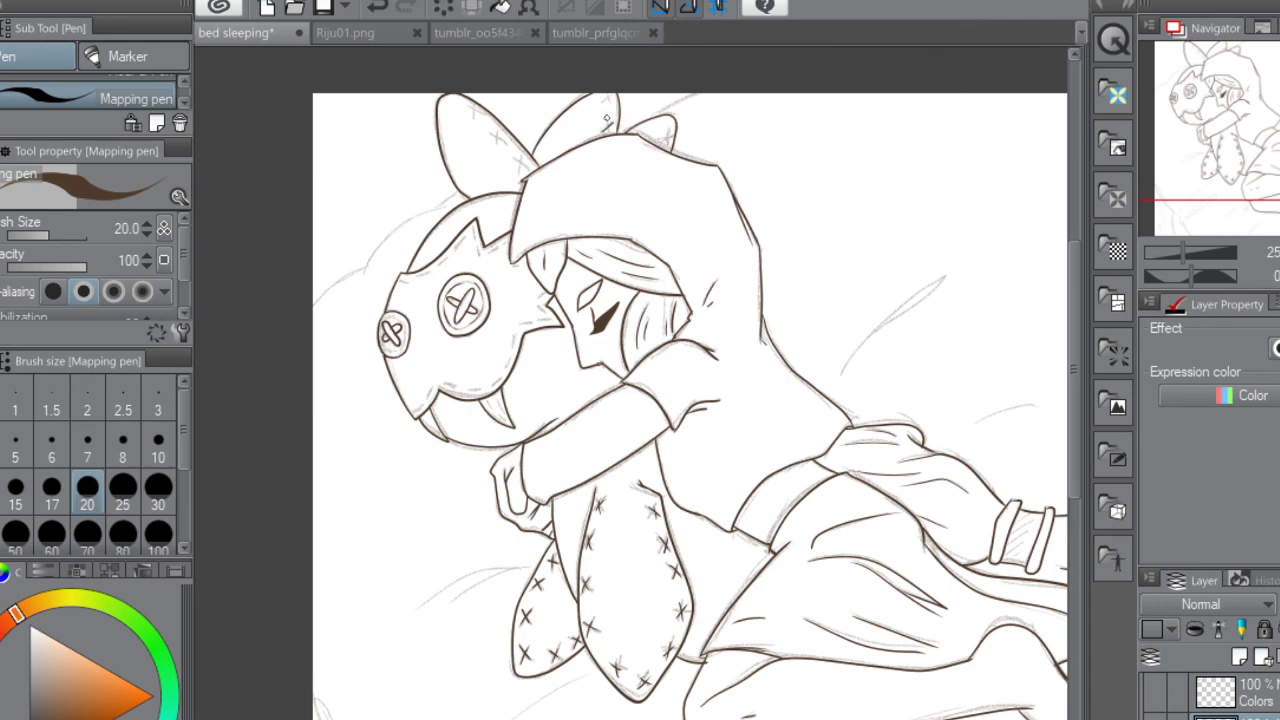
mouse_move(603, 94)
mouse_down()
mouse_move(615, 107)
mouse_move(603, 107)
mouse_up()
drag(490, 132, 501, 147)
mouse_move(501, 132)
mouse_down()
mouse_move(490, 147)
mouse_move(526, 170)
mouse_move(514, 170)
mouse_up()
drag(470, 105, 470, 117)
key(ctrl+z)
key(ctrl+z)
mouse_move(467, 103)
mouse_down()
mouse_move(480, 120)
mouse_move(466, 119)
mouse_up()
key(ctrl+z)
Ink the cross stitch near the tip of the doll's large leaf-shaped spike
key(ctrl+plus)
key(ctrl+plus)
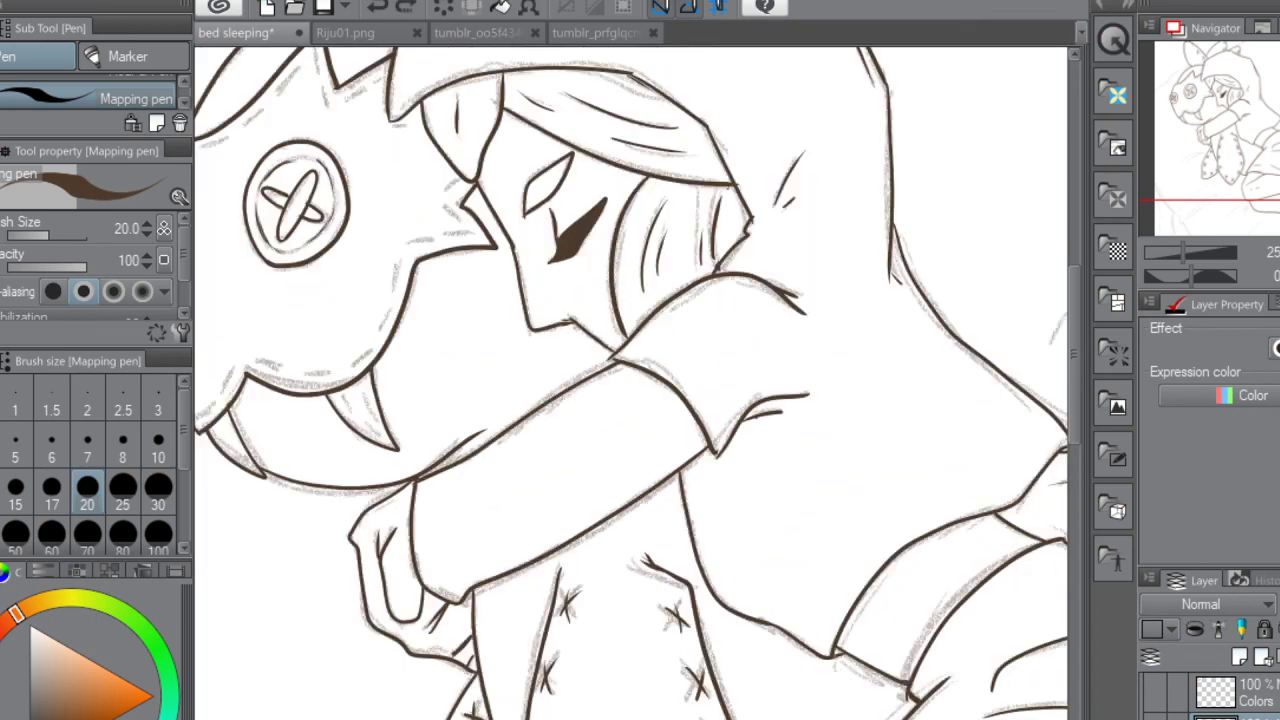
drag(1072, 340, 1077, 286)
mouse_move(306, 190)
mouse_down()
mouse_move(326, 207)
mouse_move(316, 188)
mouse_up()
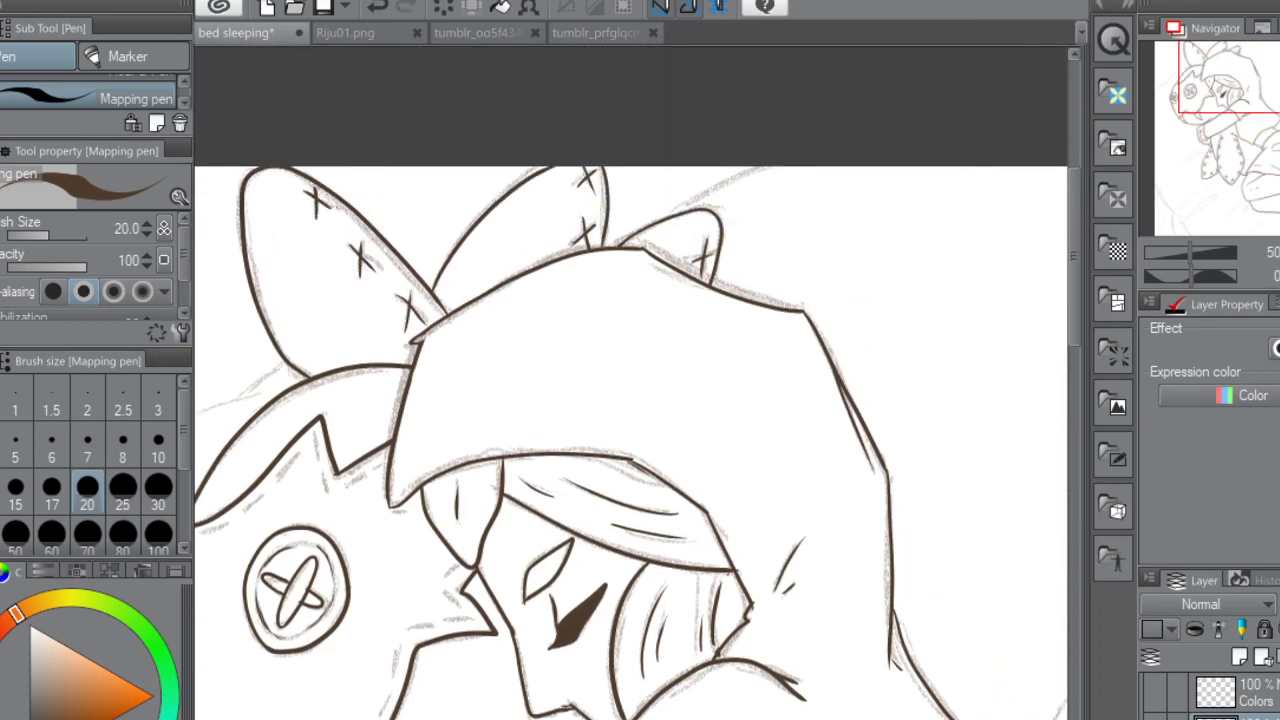
Ink the narrow bedding fold behind the girl's back and the short folds beside the doll's smaller hanging limb
key(ctrl+minus)
key(ctrl+minus)
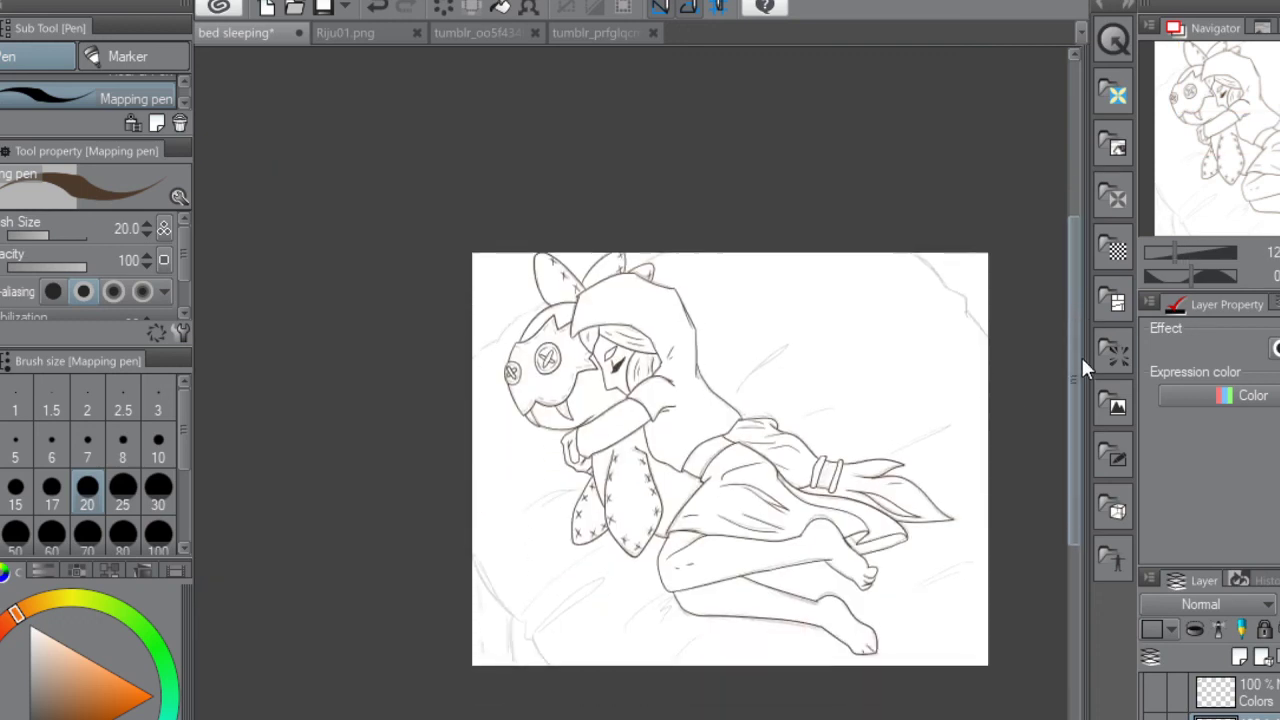
drag(1082, 361, 1035, 394)
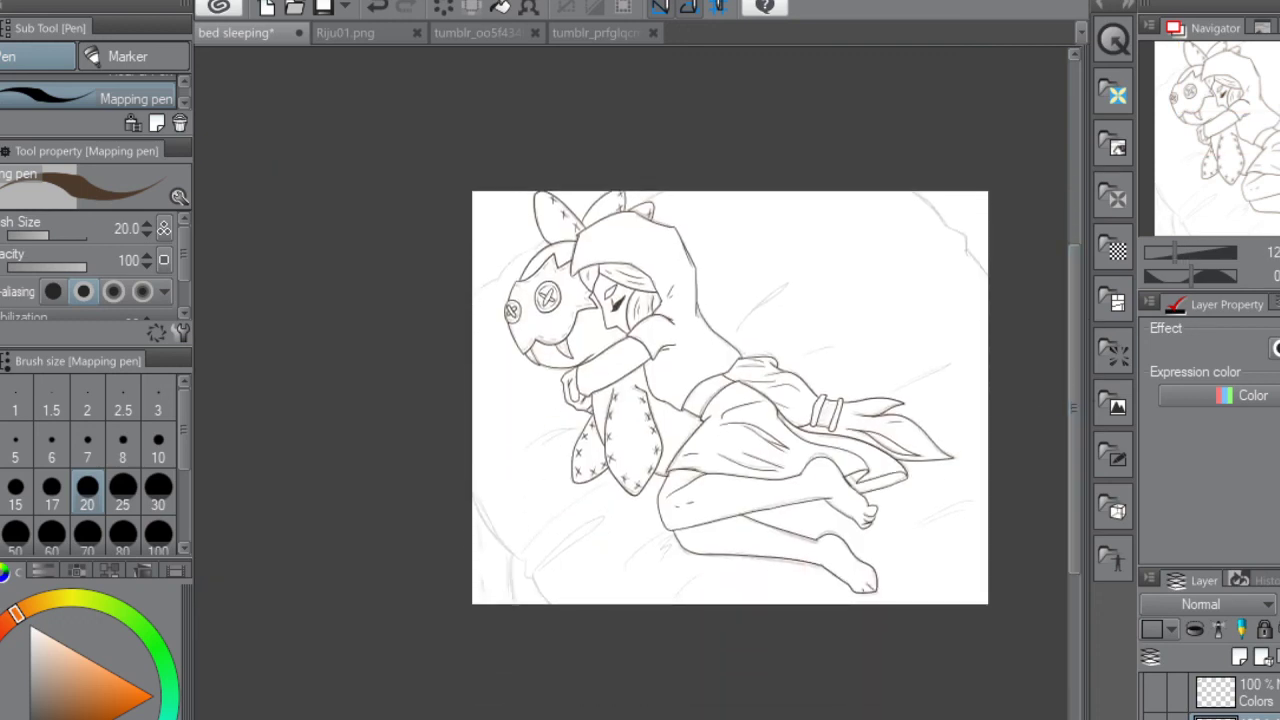
key(ctrl+plus)
key(ctrl+plus)
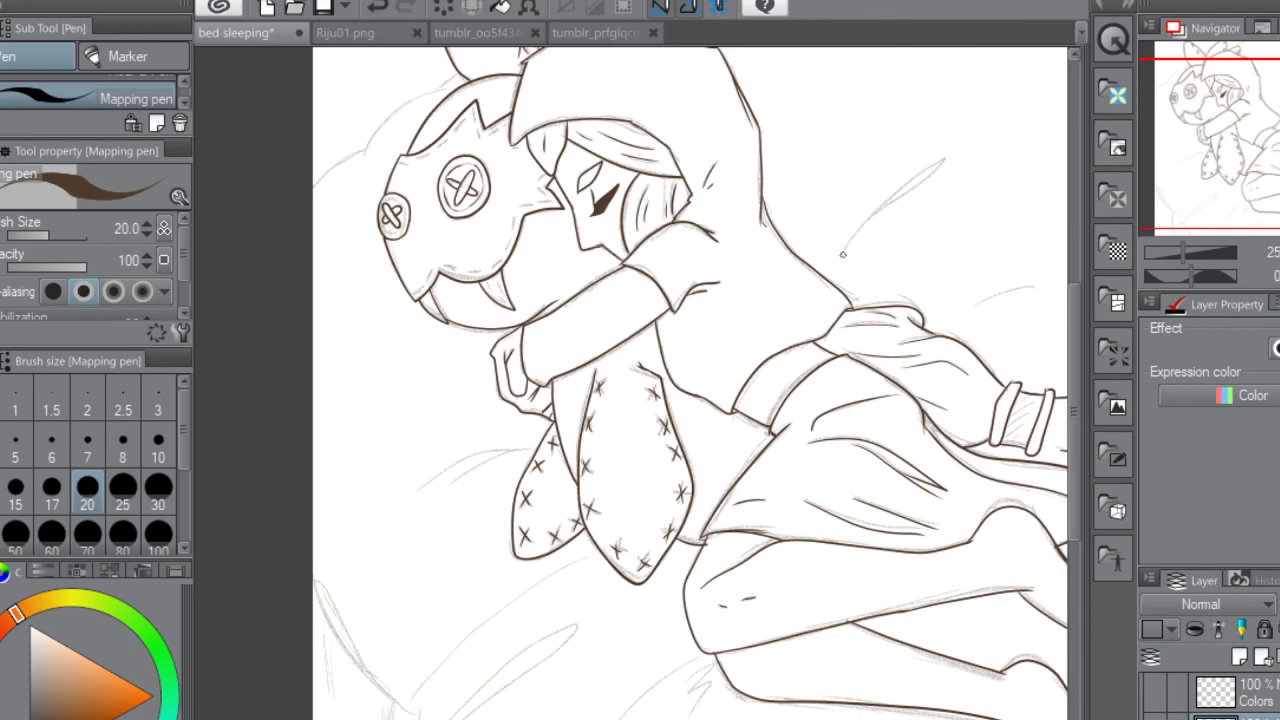
mouse_move(840, 254)
mouse_down()
mouse_move(951, 151)
mouse_move(880, 212)
mouse_up()
mouse_move(519, 453)
mouse_down()
mouse_move(457, 479)
mouse_move(512, 450)
mouse_move(498, 449)
mouse_move(413, 492)
mouse_up()
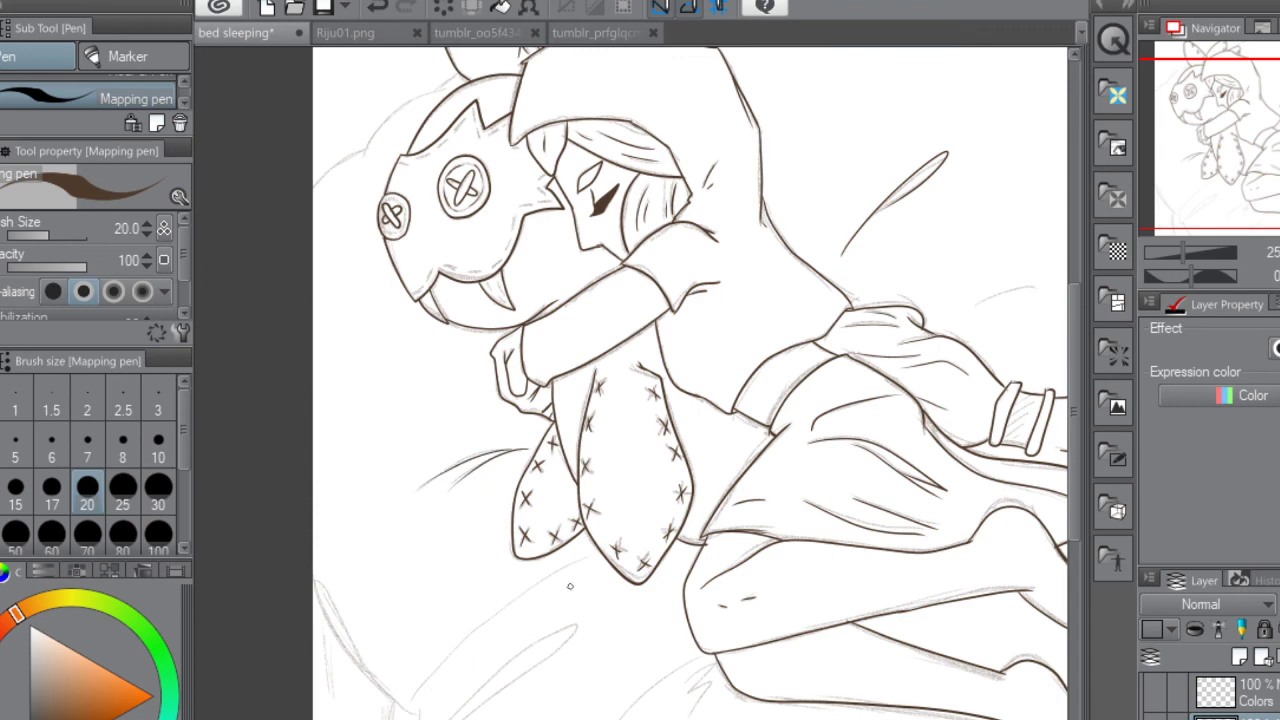
Ink the bedding folds below the doll's limbs and the girl's legs, including the long curve, the zigzag crease and the narrow loop
mouse_move(587, 557)
mouse_down()
mouse_move(450, 649)
mouse_move(405, 712)
mouse_up()
drag(1075, 322, 1079, 379)
drag(700, 497, 617, 561)
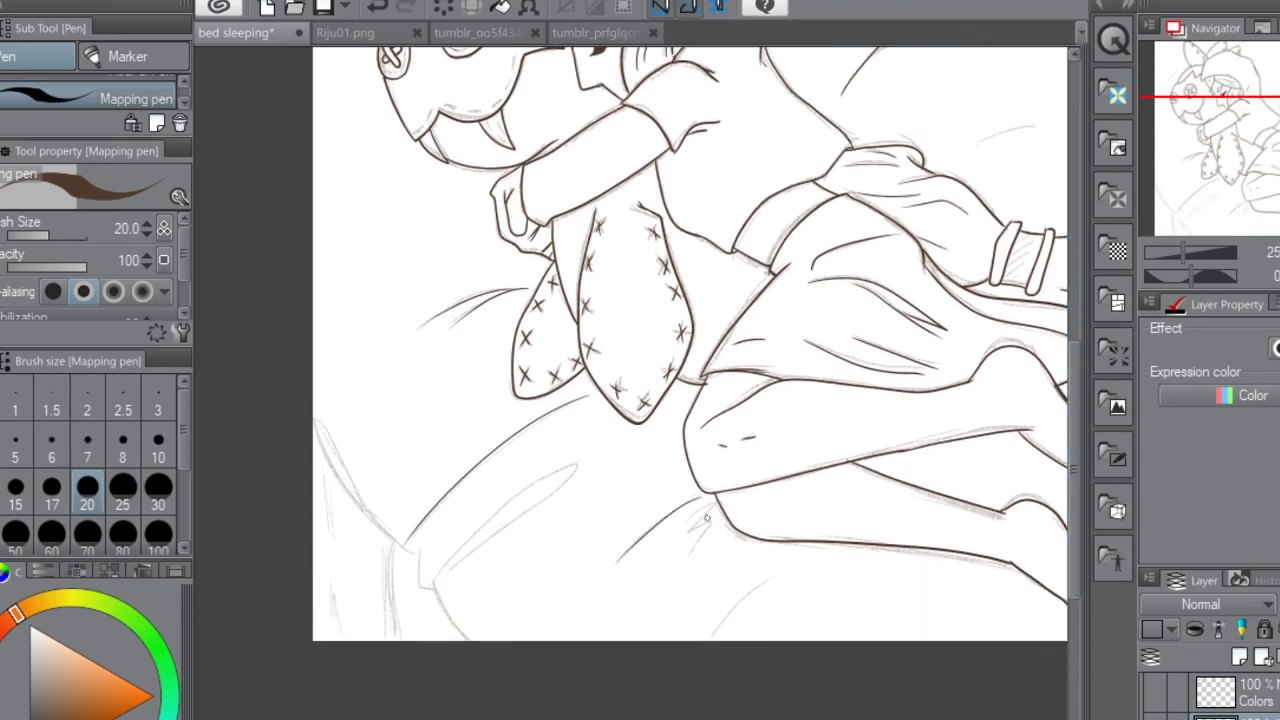
mouse_move(712, 502)
mouse_down()
mouse_move(688, 530)
mouse_move(700, 550)
mouse_up()
drag(714, 634, 784, 572)
mouse_move(432, 586)
mouse_down()
mouse_move(528, 491)
mouse_move(583, 463)
mouse_move(444, 572)
mouse_up()
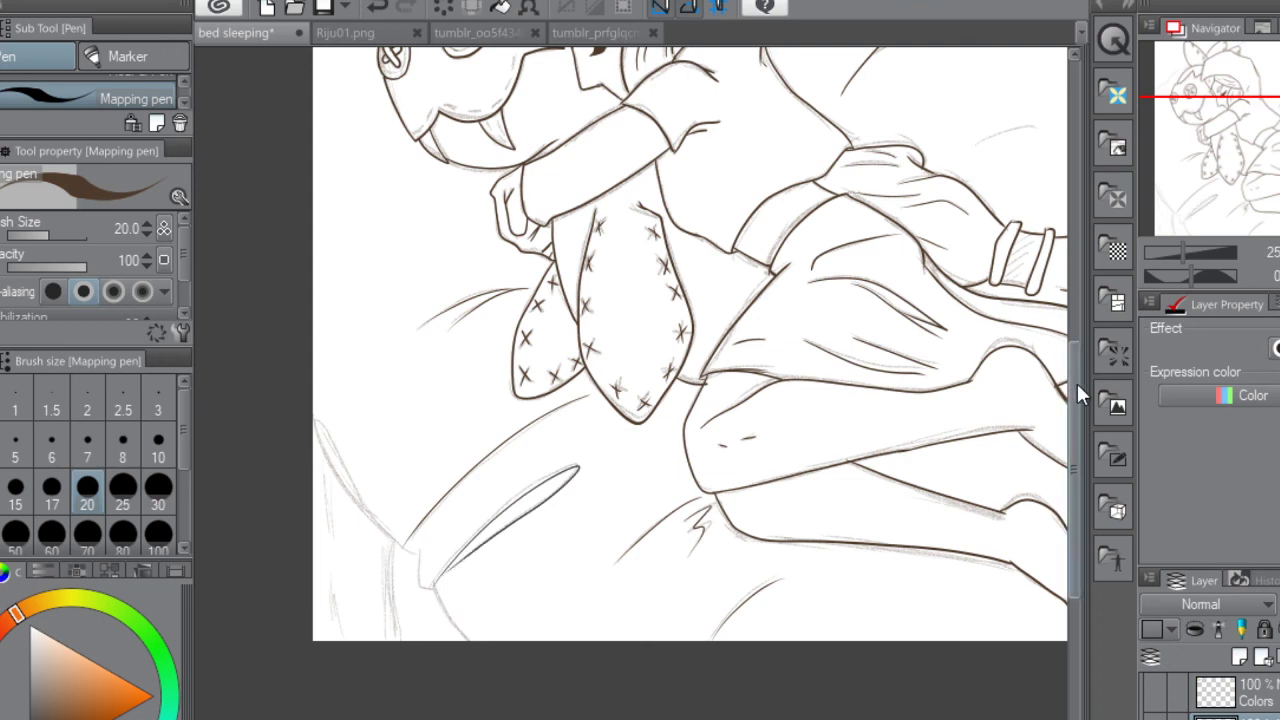
Ink the bedding folds above the girl's sash and its pointed tail, plus the two curved folds beyond her feet
drag(1077, 383, 1077, 313)
scroll(630, 383, right, 3)
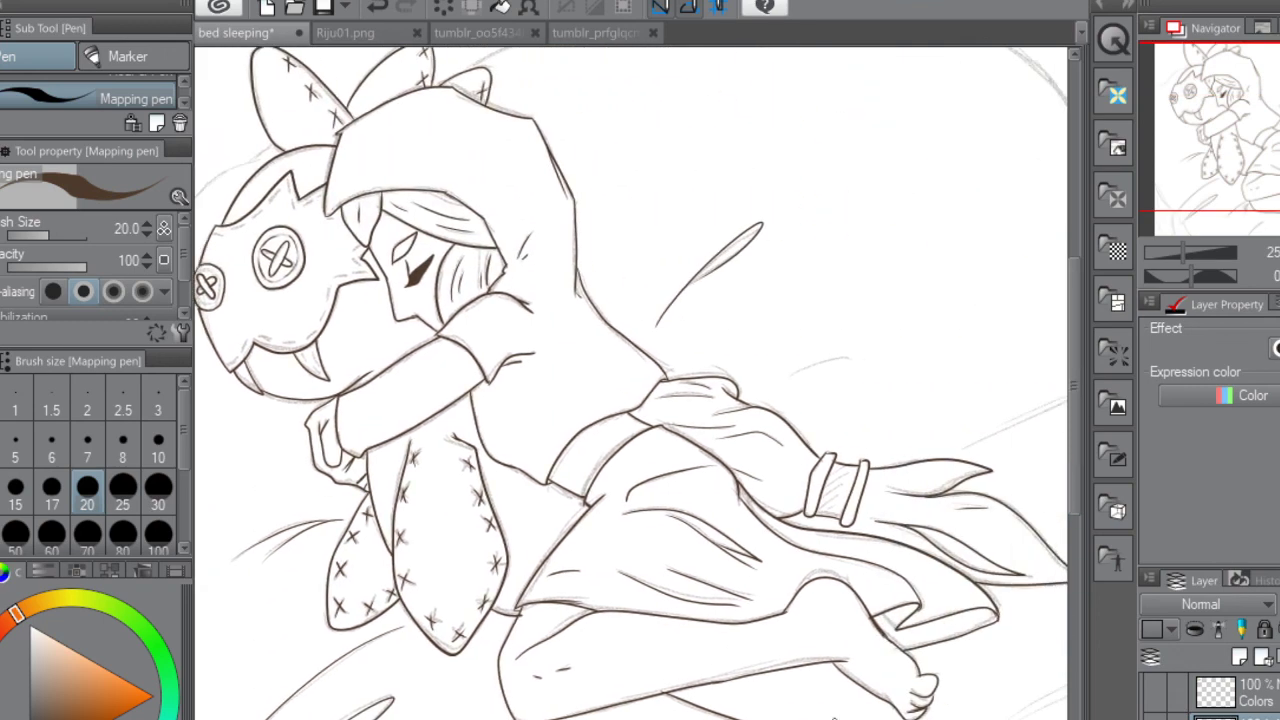
drag(786, 377, 852, 356)
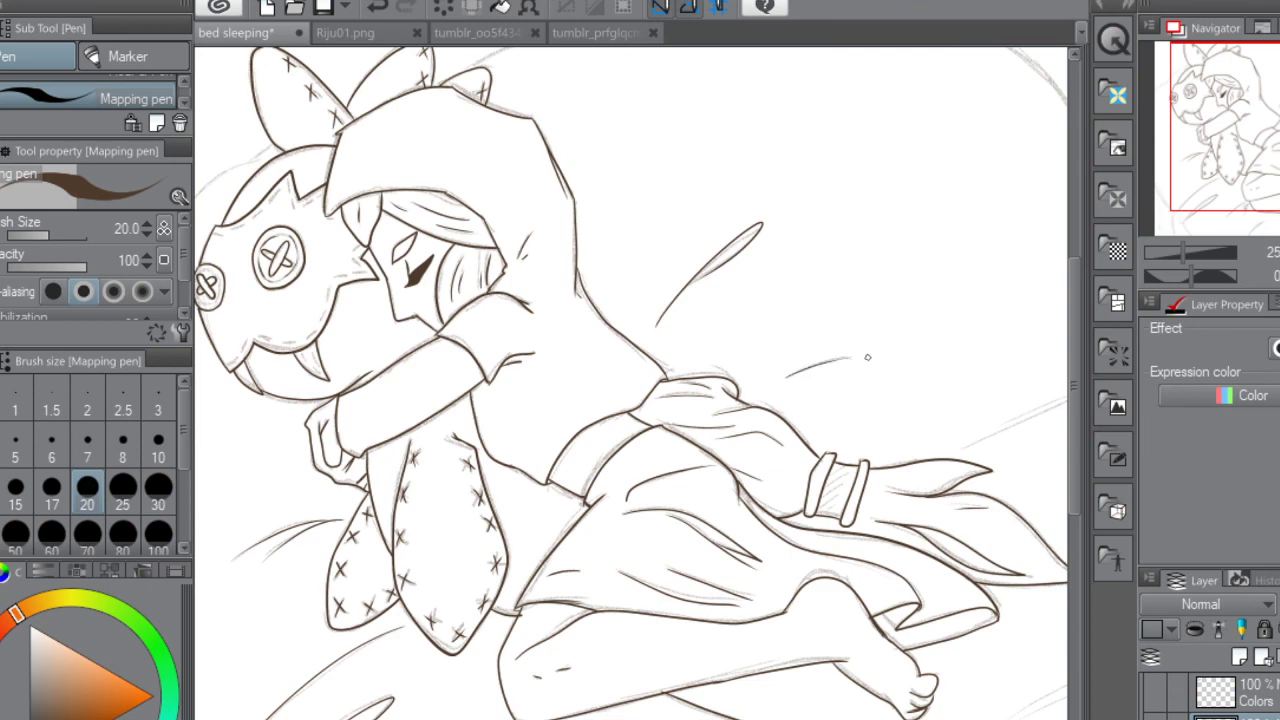
drag(1034, 408, 839, 408)
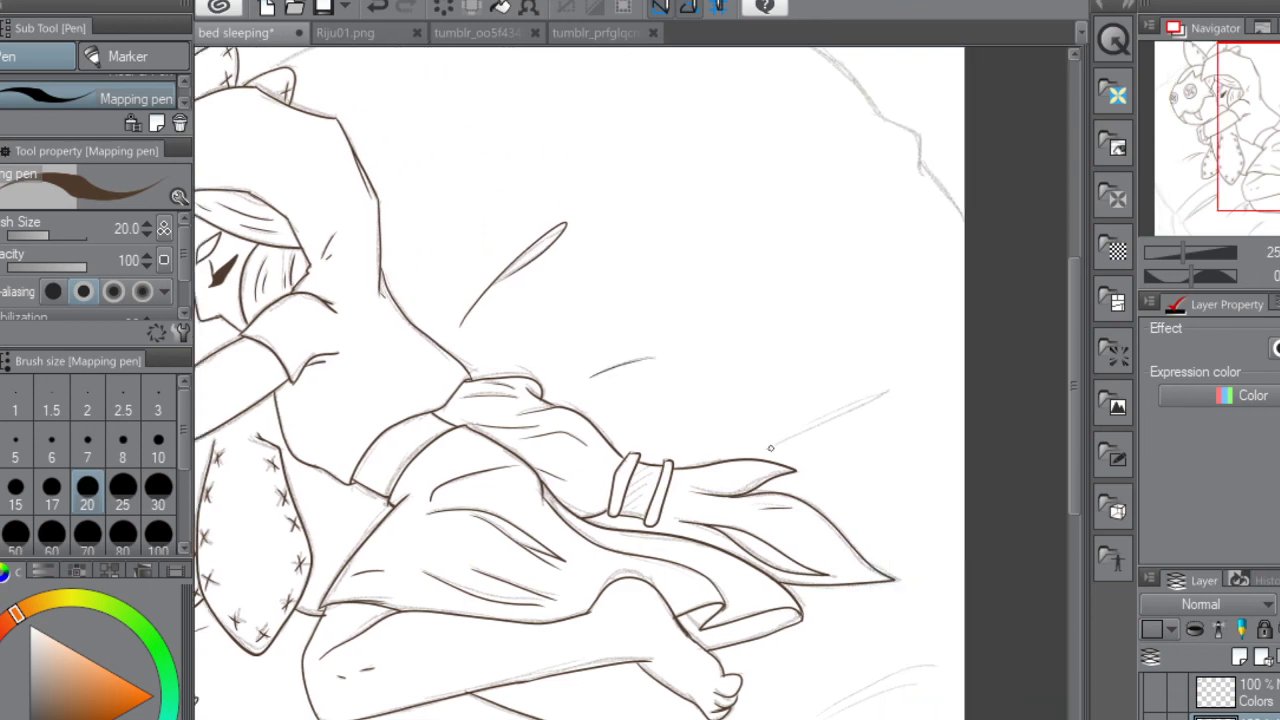
mouse_move(767, 449)
mouse_down()
mouse_move(877, 387)
mouse_move(821, 414)
mouse_up()
drag(812, 716, 938, 663)
drag(830, 717, 921, 686)
scroll(1044, 312, down, 3)
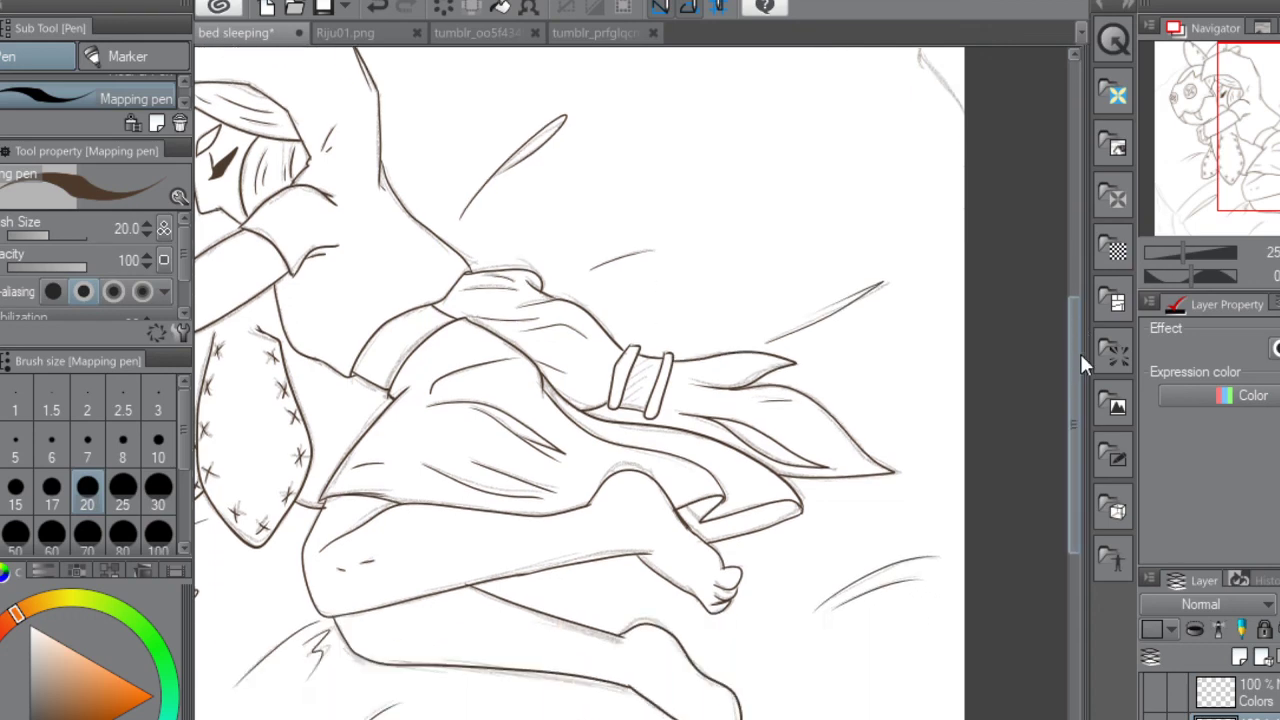
Ink the bed edge in the canvas's lower-left corner and the curved outline behind the doll's head and spikes
scroll(630, 381, left, 6)
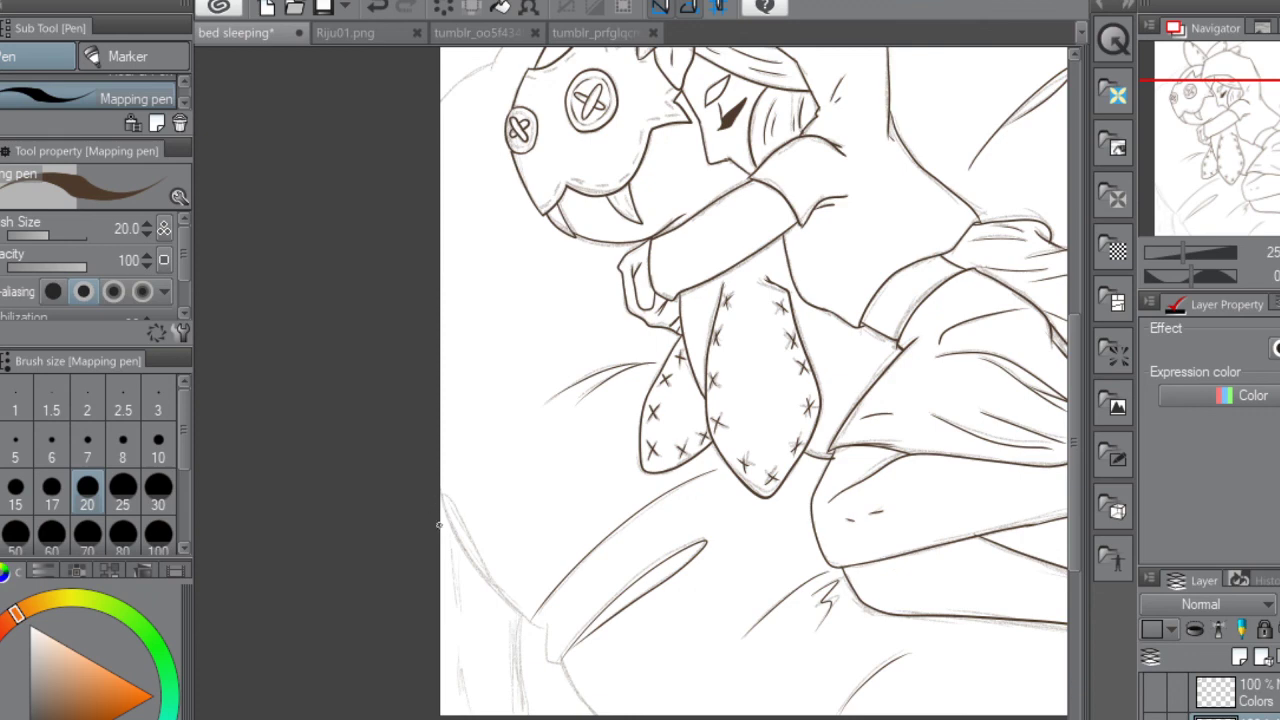
mouse_move(542, 627)
mouse_down()
mouse_move(454, 532)
mouse_move(440, 490)
mouse_move(538, 622)
mouse_move(544, 652)
mouse_move(599, 705)
mouse_up()
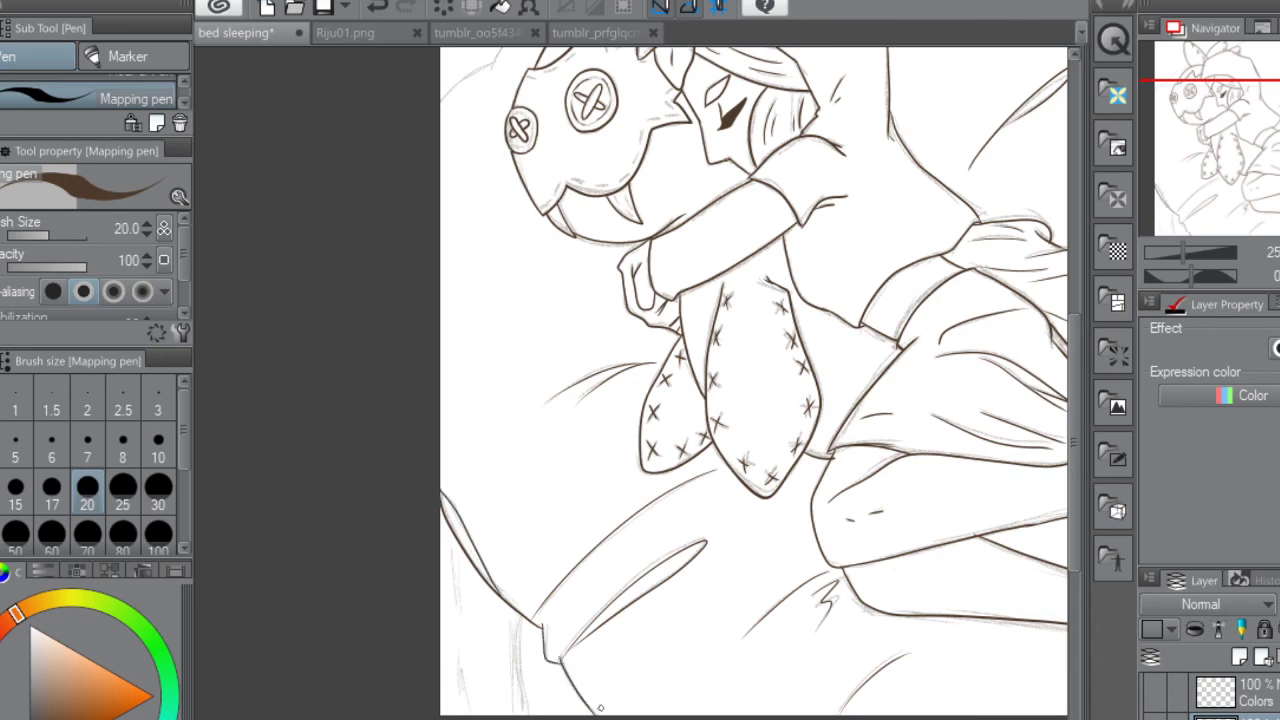
scroll(1073, 421, up, 5)
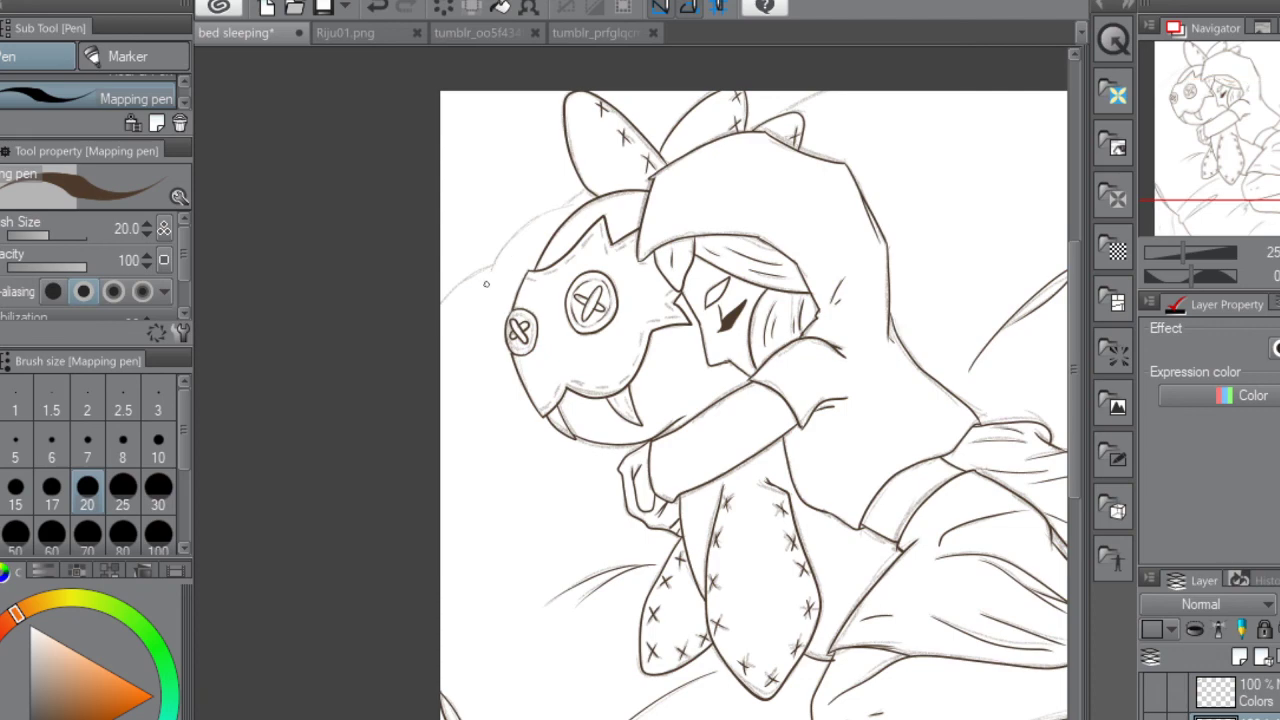
drag(437, 304, 590, 187)
drag(771, 114, 836, 87)
Ink the bed's curved, notched edge across the canvas's upper-right corner
scroll(630, 405, right, 4)
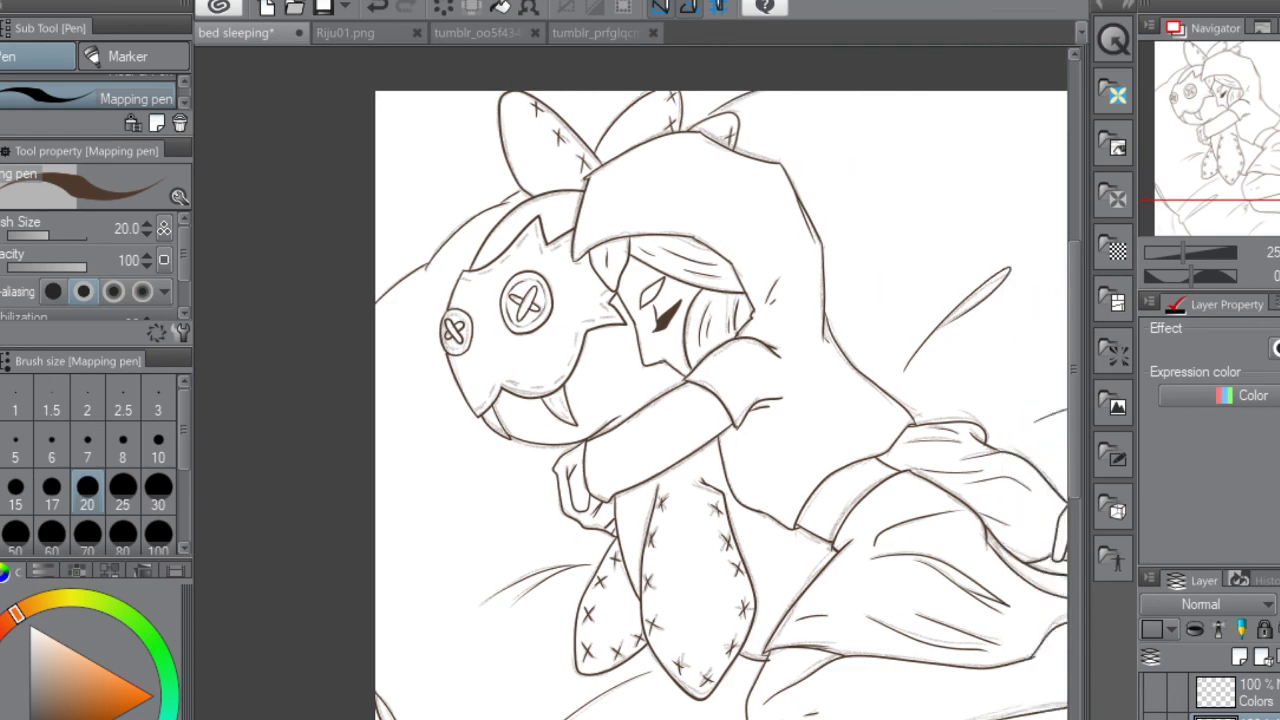
scroll(891, 433, right, 3)
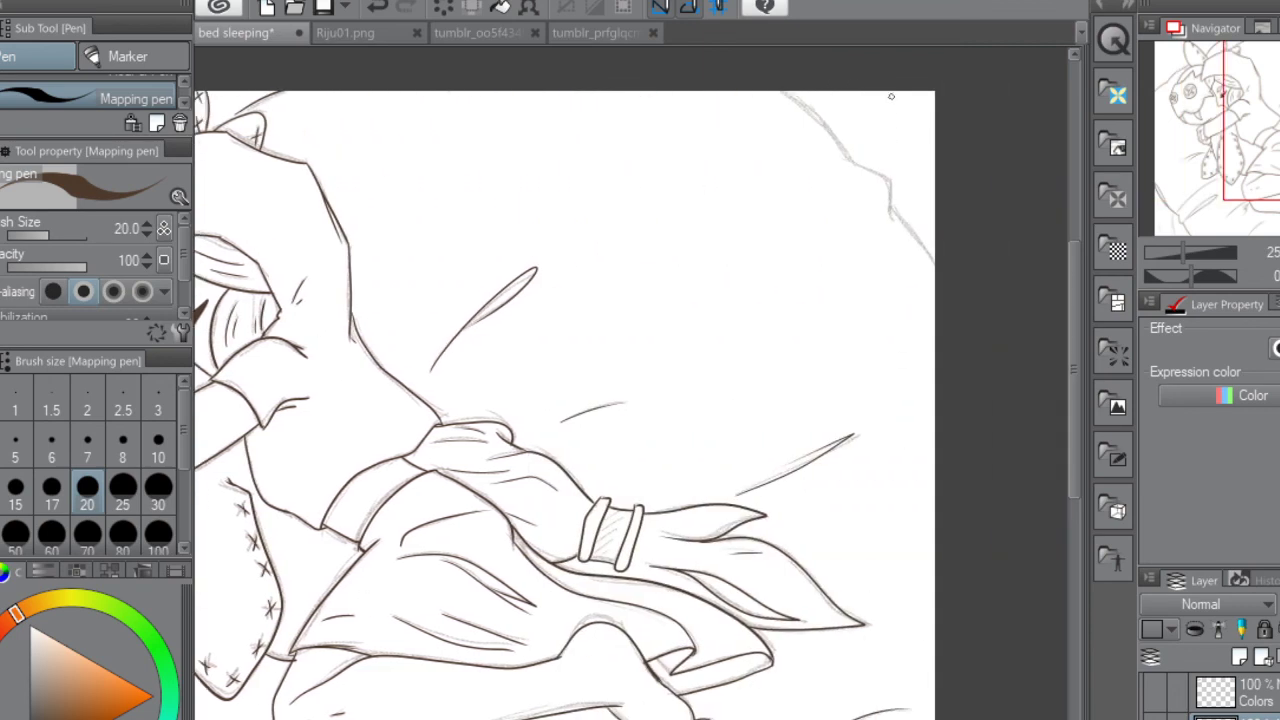
mouse_move(782, 89)
mouse_down()
mouse_move(851, 159)
mouse_move(891, 176)
mouse_move(887, 207)
mouse_move(934, 258)
mouse_up()
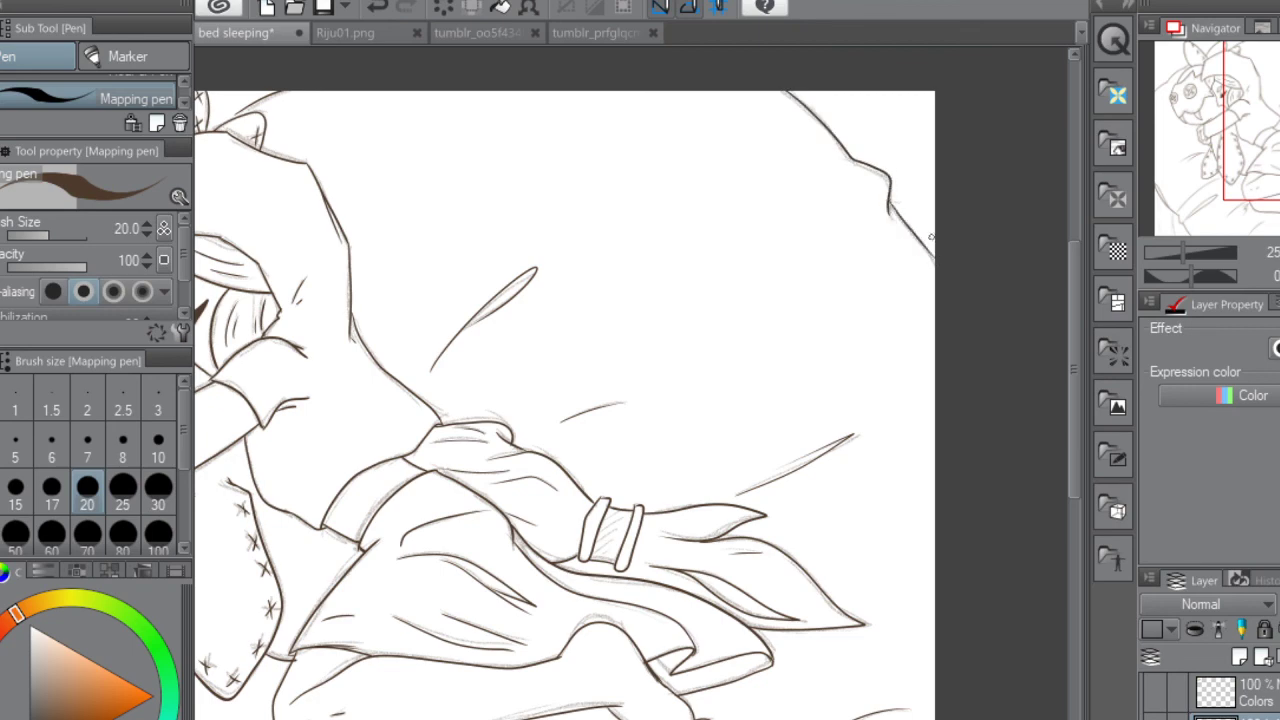
Ink the vertical folds hanging below the bed edge in the lower-left corner, erasing and redrawing the fold nearest the canvas edge
scroll(630, 405, left, 5)
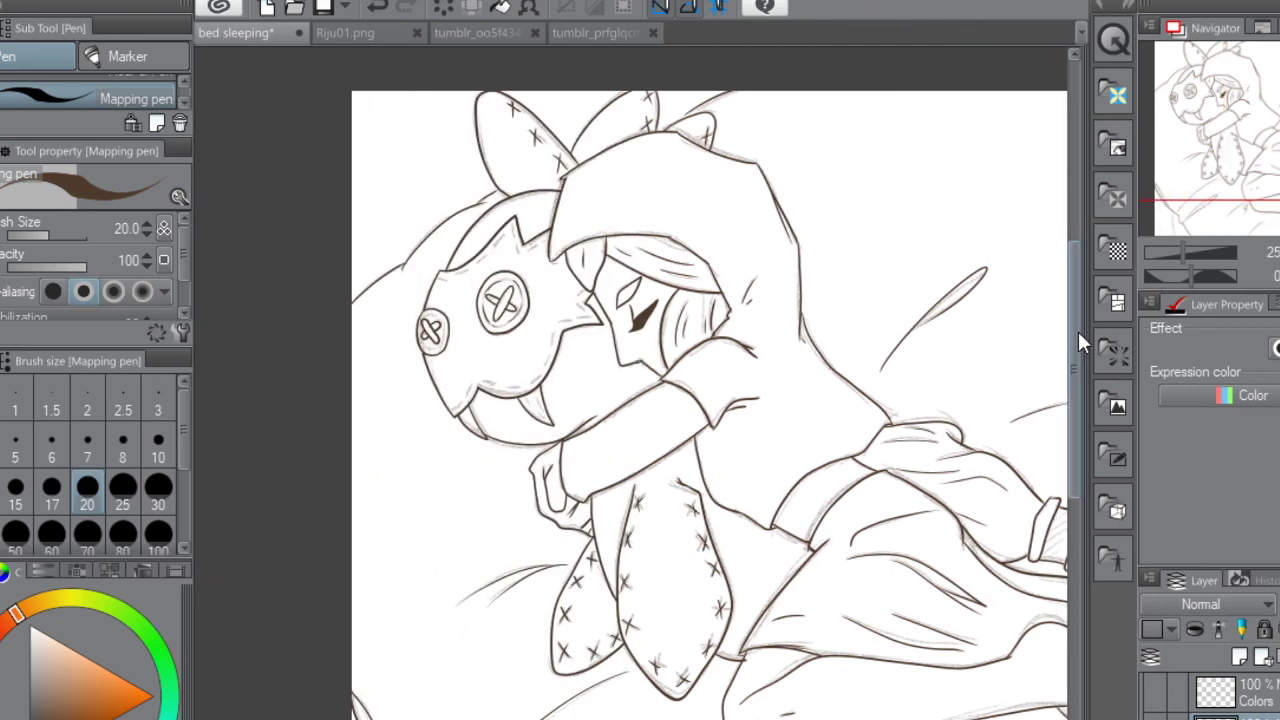
drag(1079, 330, 1081, 423)
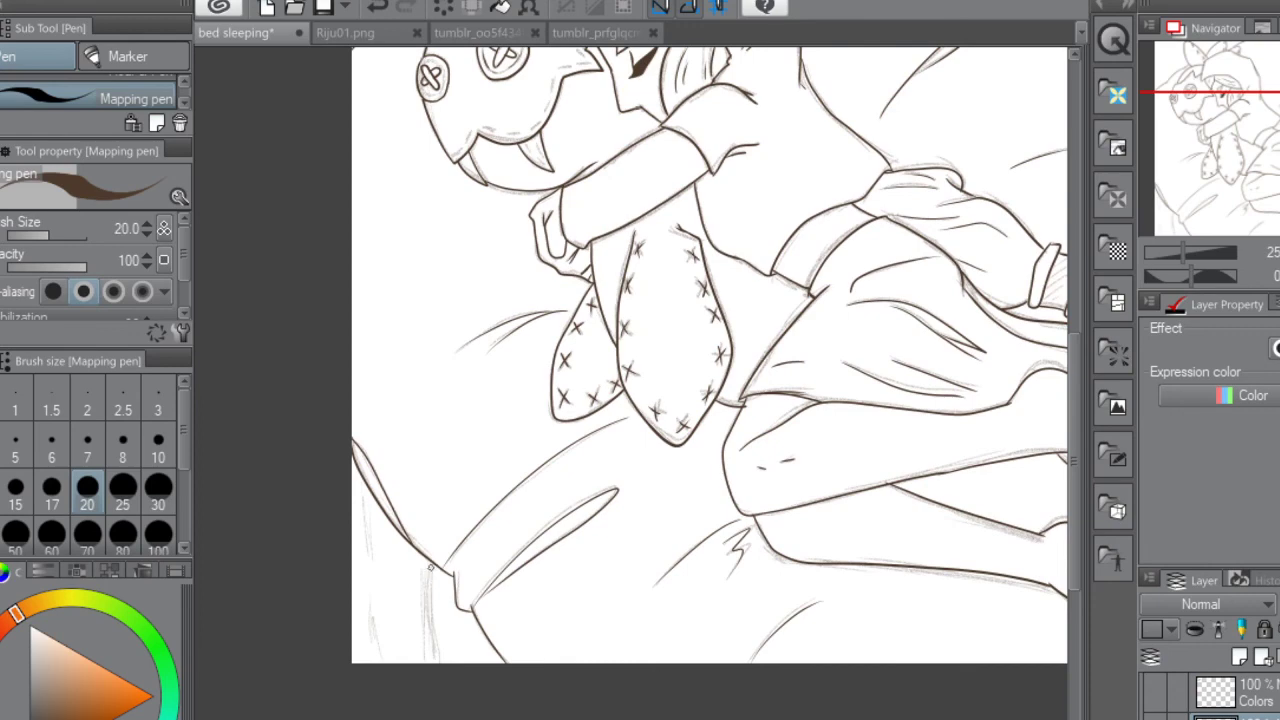
drag(431, 567, 434, 674)
drag(365, 491, 357, 576)
drag(357, 597, 352, 657)
key(e)
drag(354, 646, 357, 598)
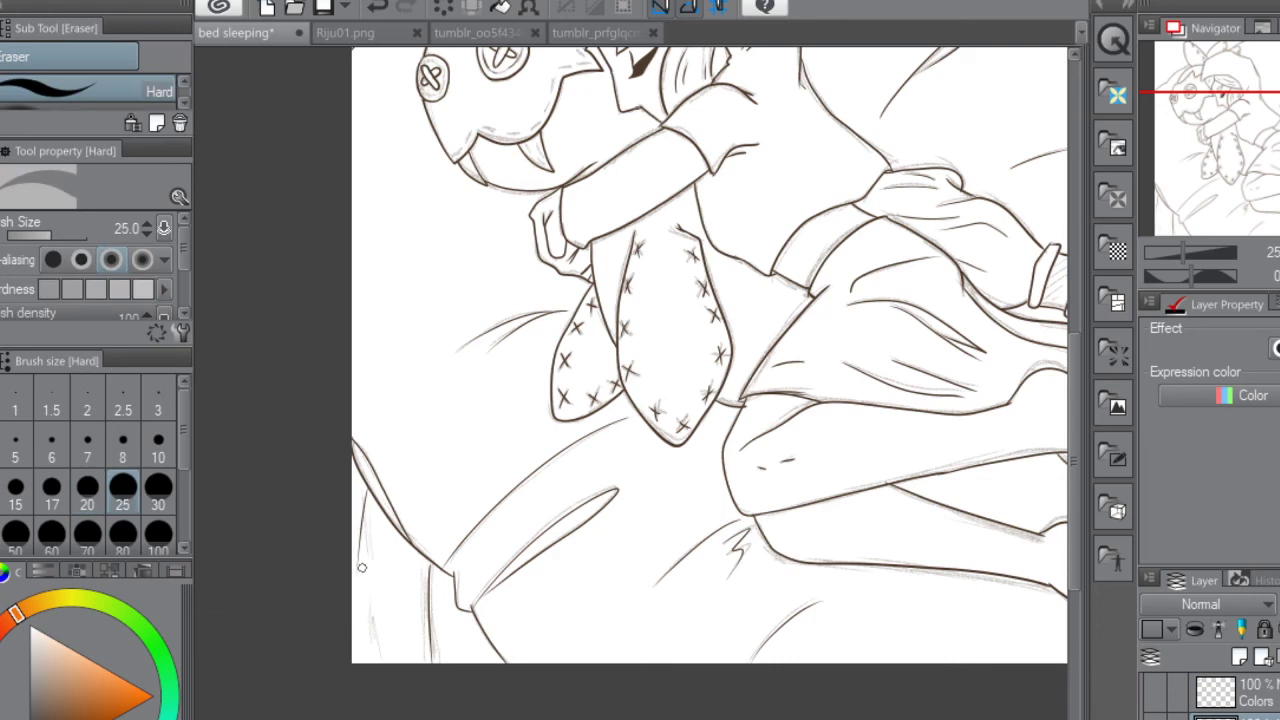
drag(356, 523, 357, 591)
key(p)
drag(366, 500, 372, 631)
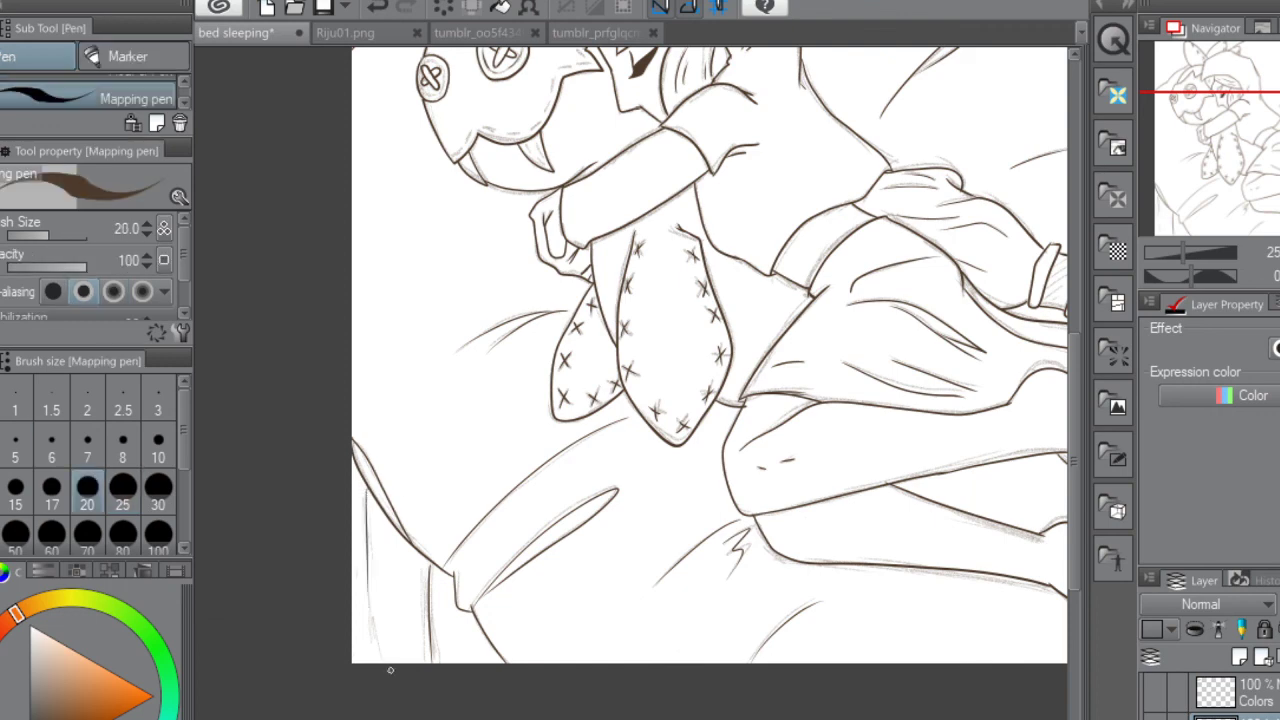
Examine the inked line art across the whole canvas, checking the figures and the surrounding bedding for missed lines
scroll(630, 355, right, 5)
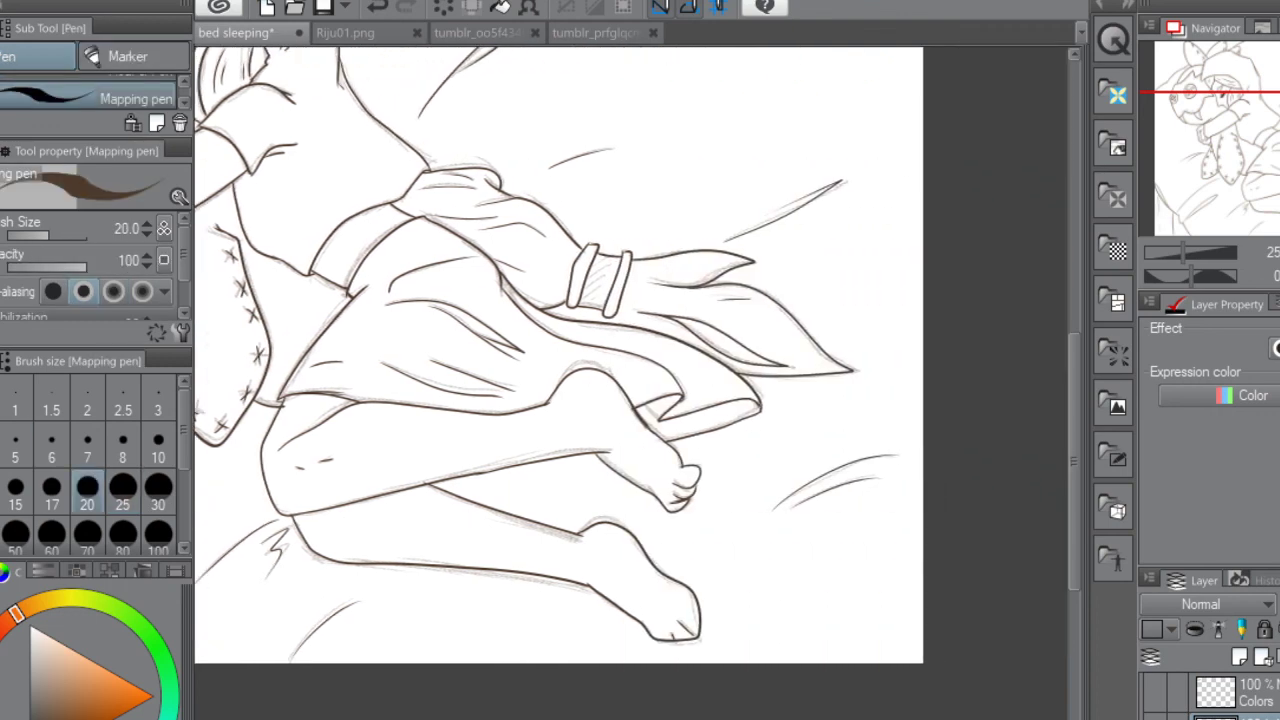
drag(1071, 455, 1072, 348)
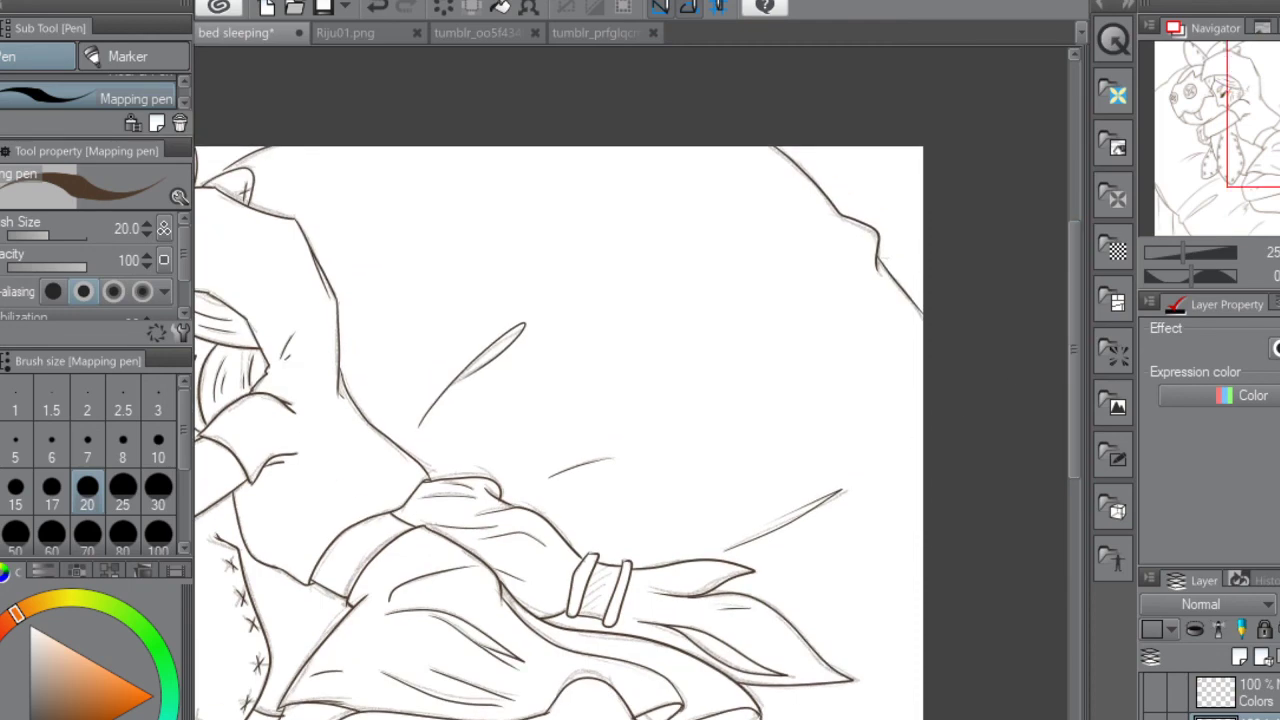
key(ctrl+minus)
key(ctrl+minus)
key(ctrl+plus)
key(ctrl+plus)
key(ctrl+plus)
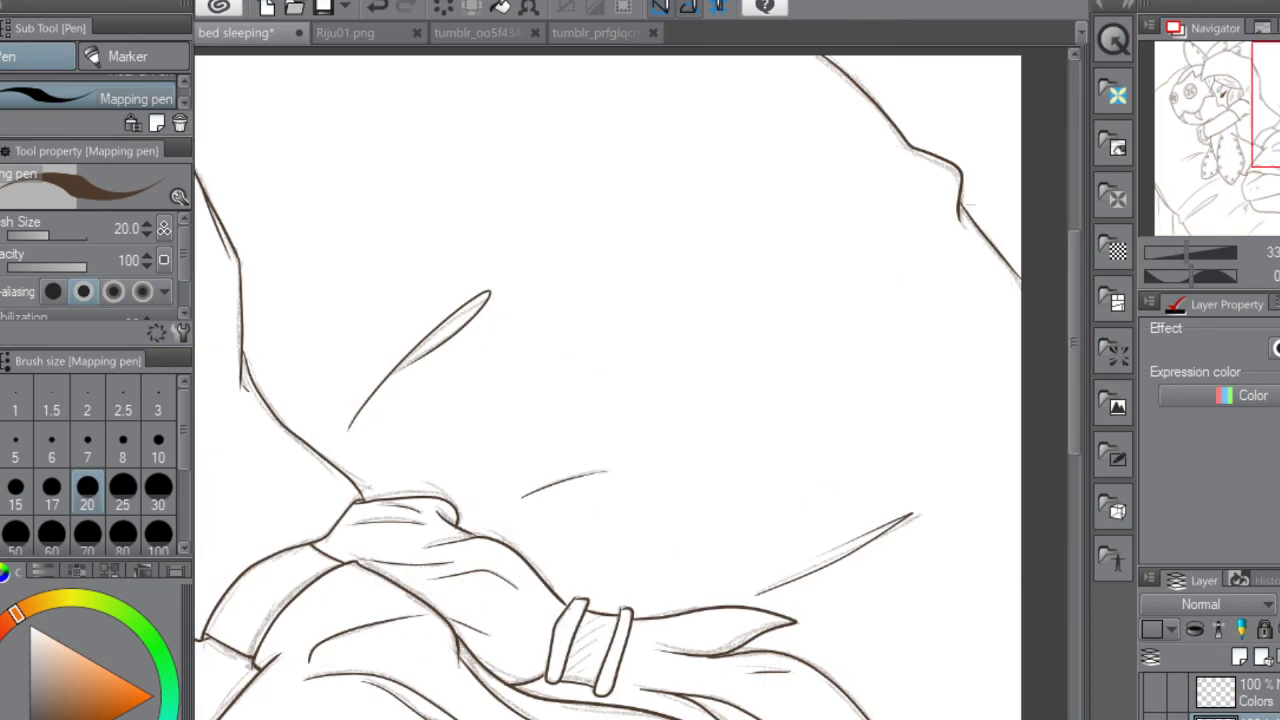
key(ctrl+minus)
key(ctrl+minus)
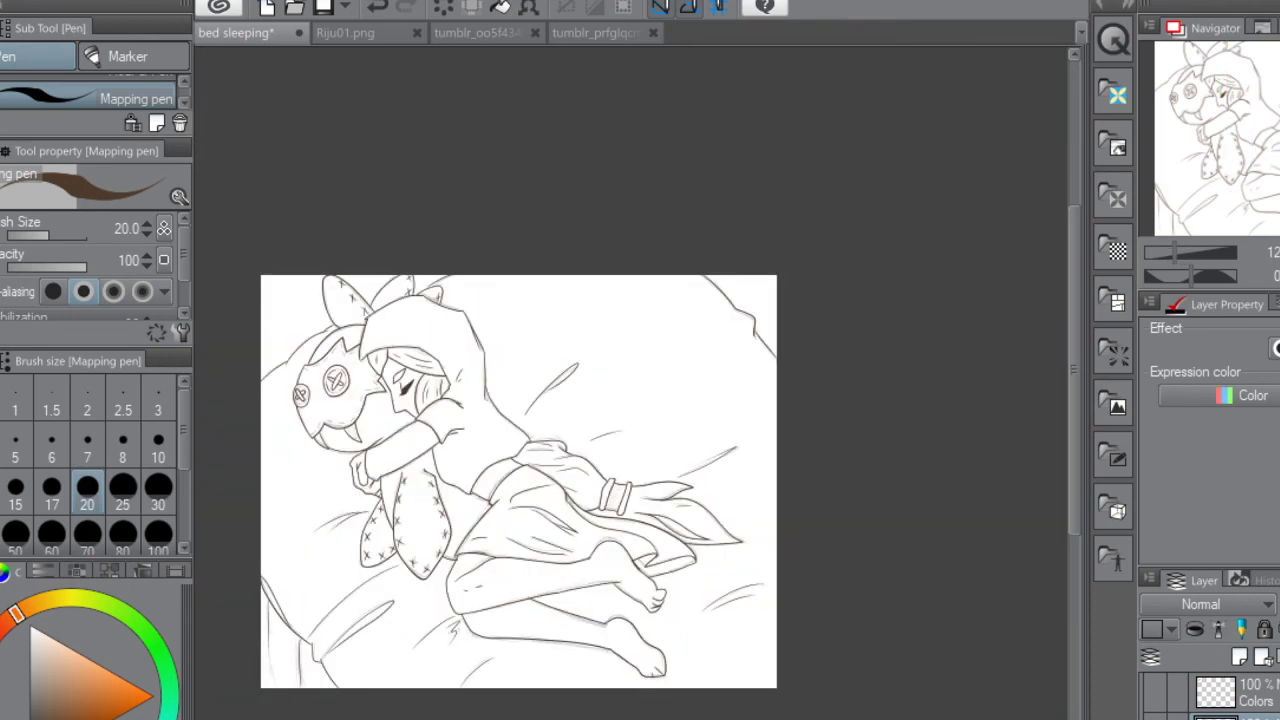
scroll(652, 481, left, 3)
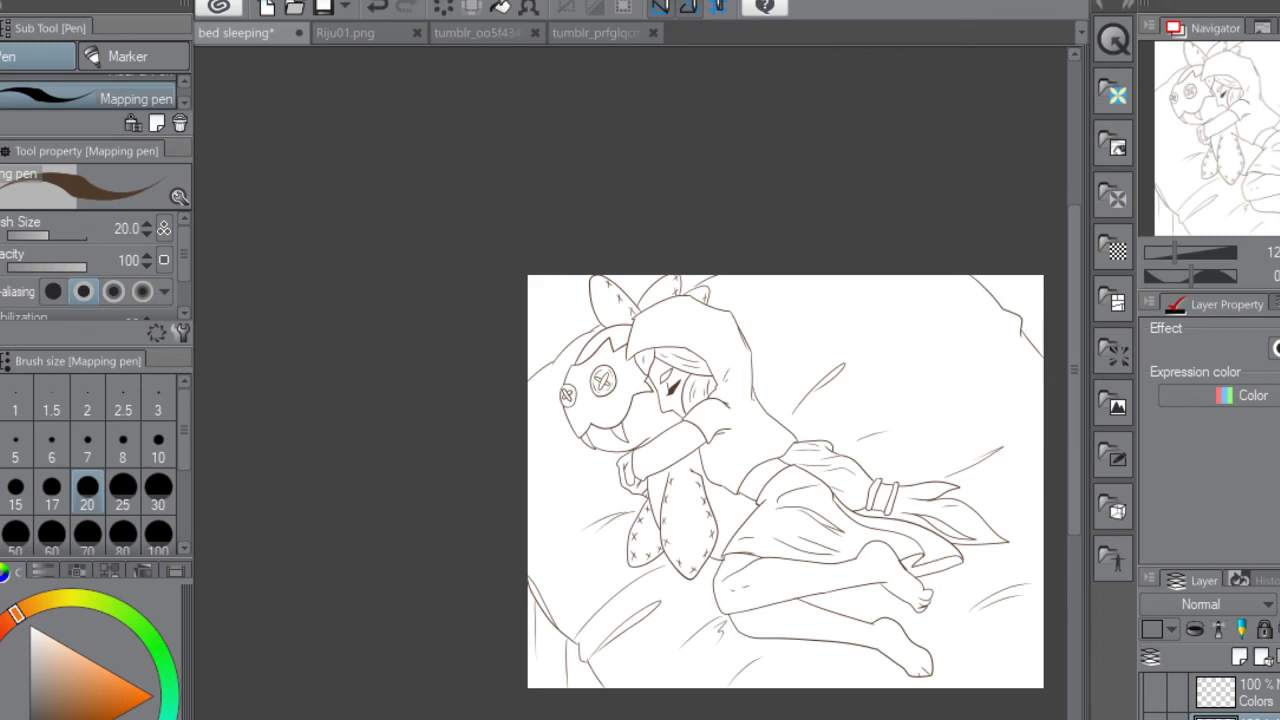
scroll(848, 488, up, 3)
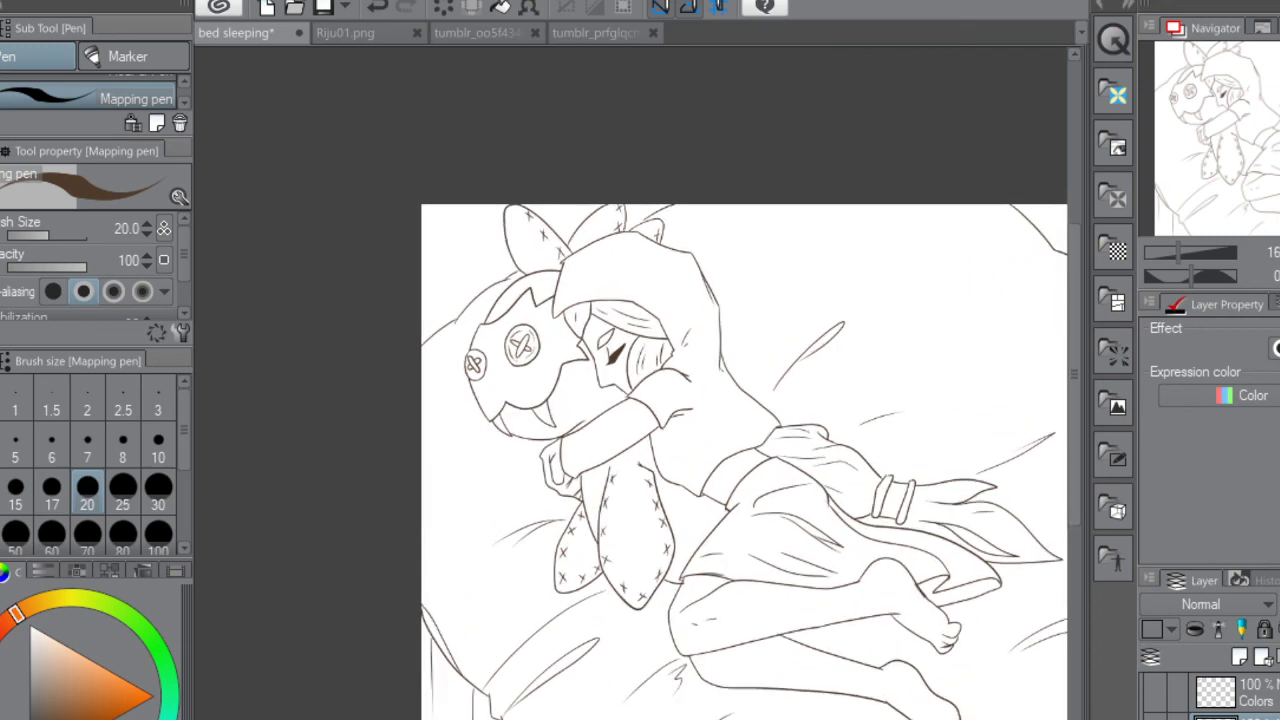
scroll(744, 462, right, 3)
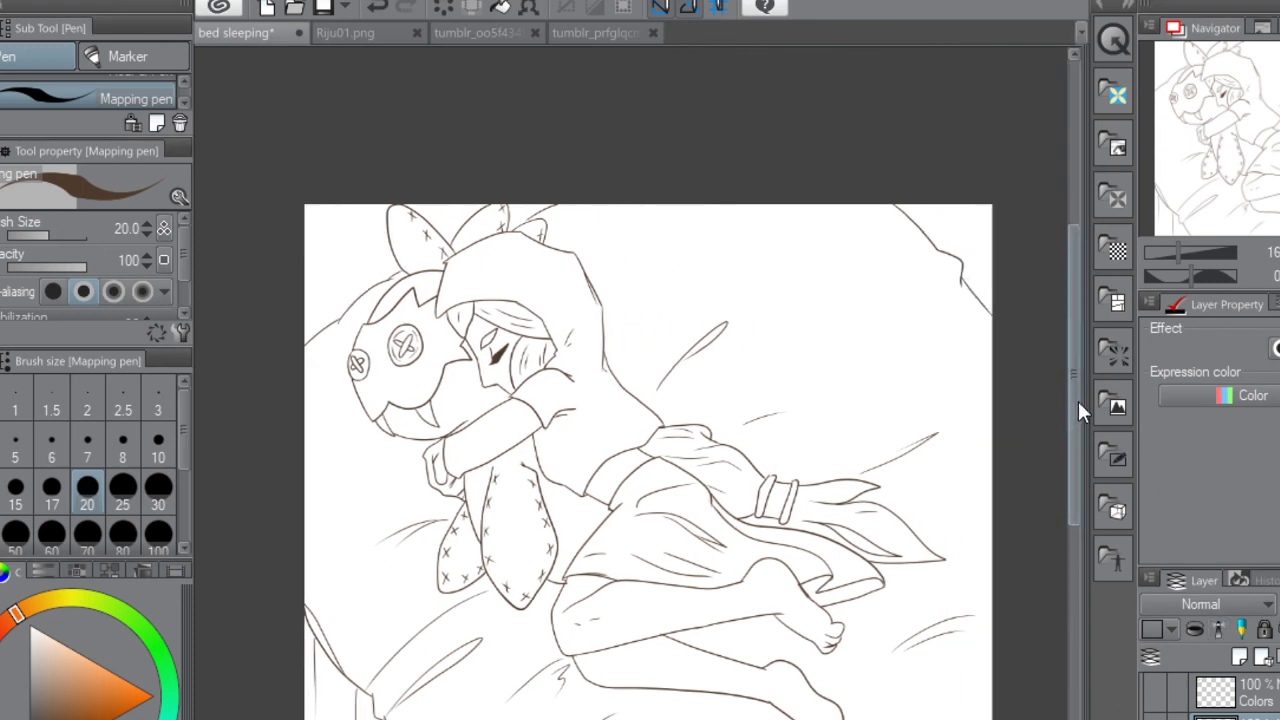
drag(1078, 401, 1056, 429)
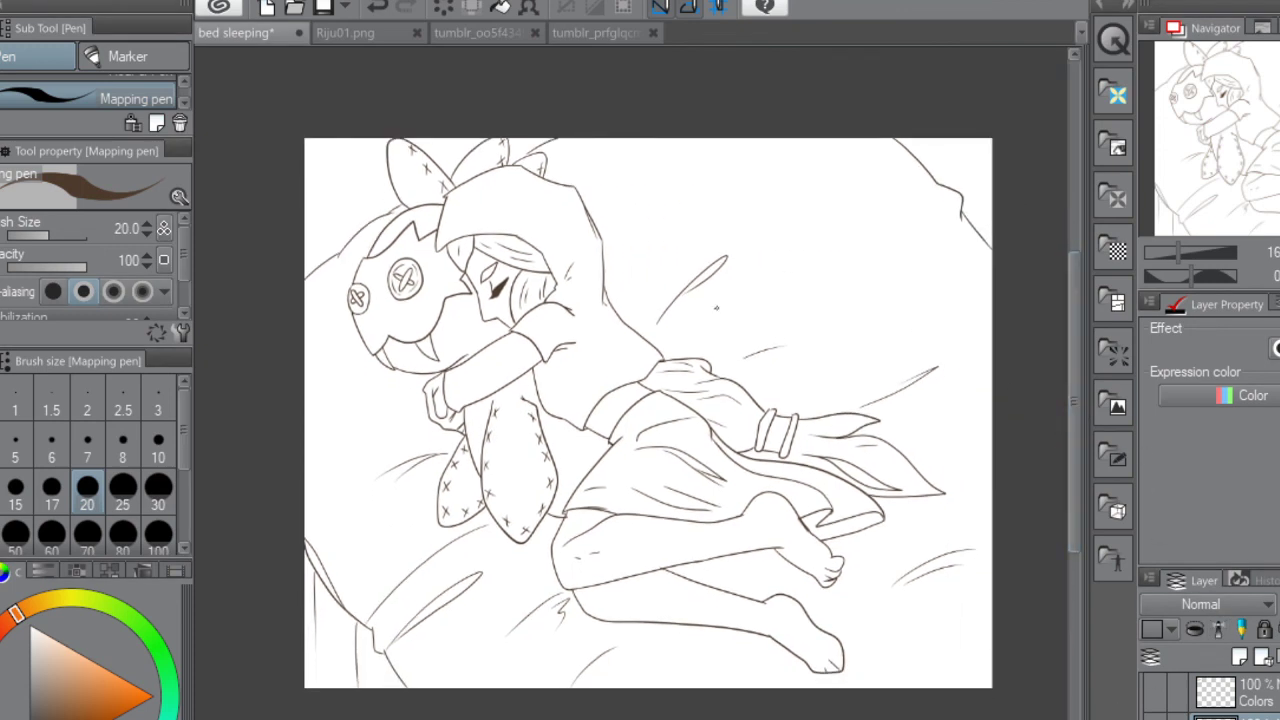
scroll(616, 418, up, 1)
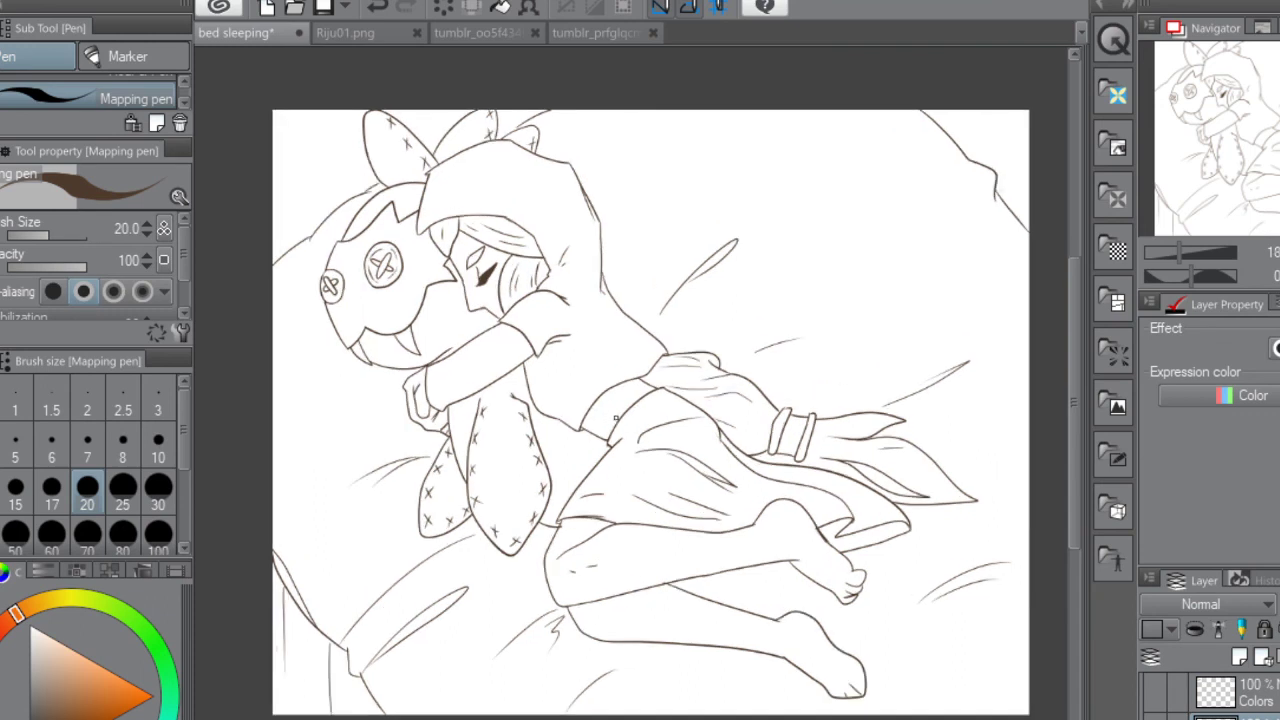
scroll(616, 418, up, 1)
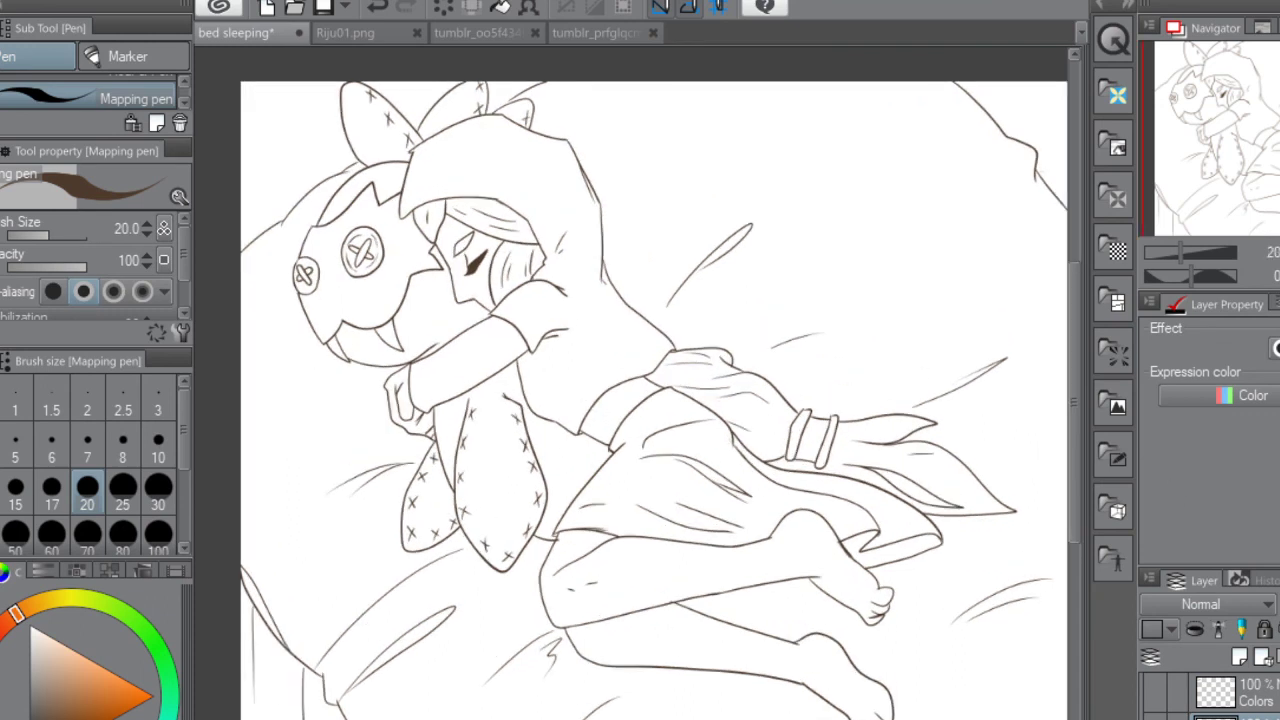